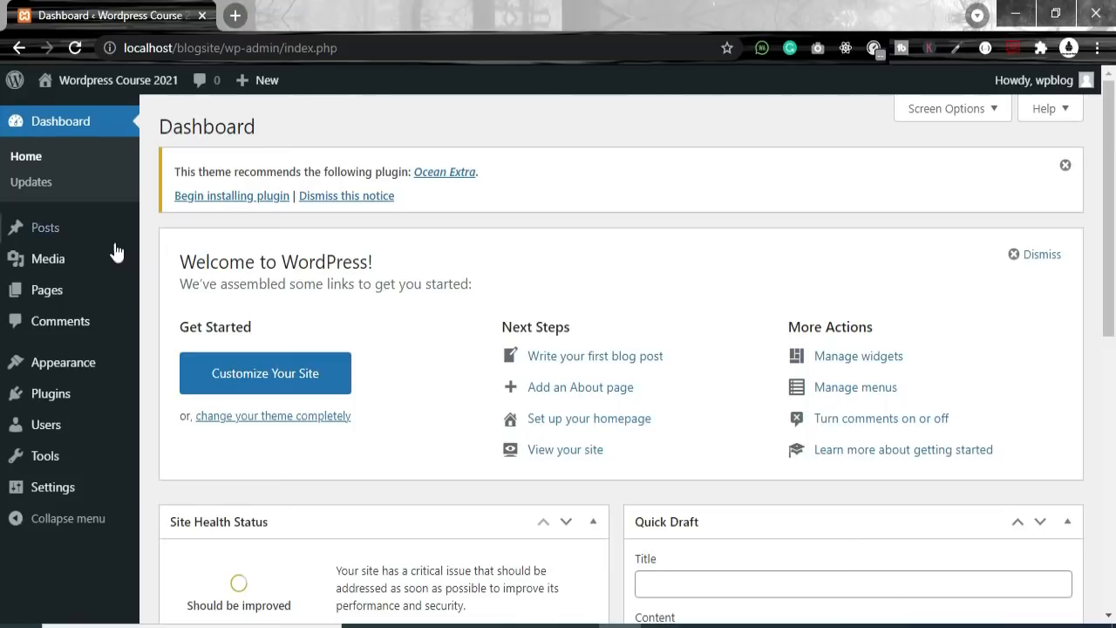
Step: Open the Hello world! post from All Posts in the editor, then return to the posts list
mouse_move(43, 264)
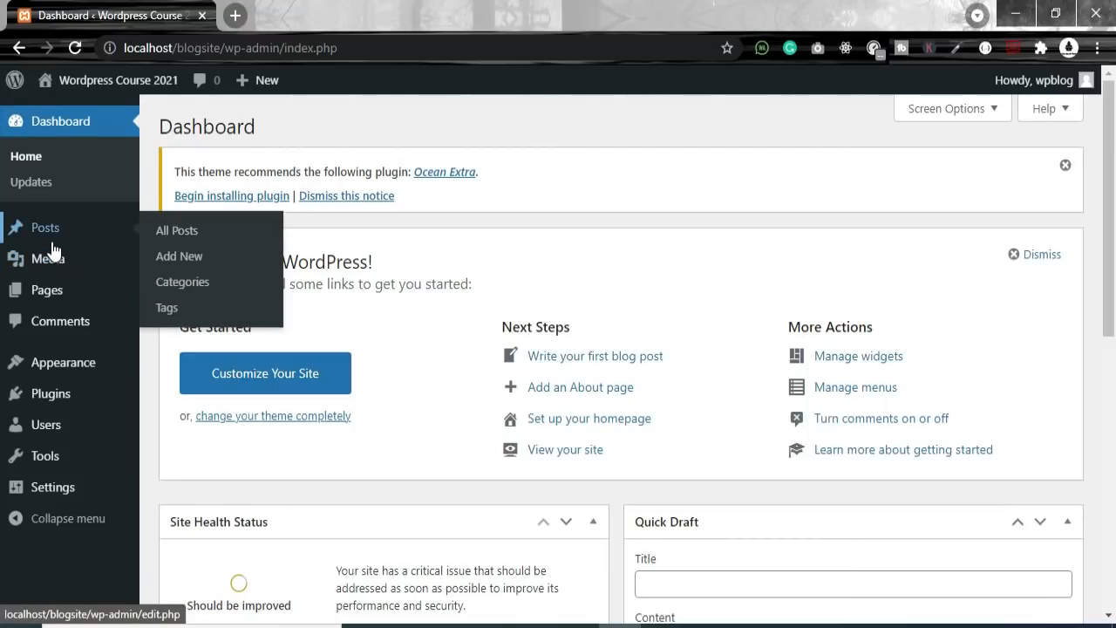
mouse_move(55, 245)
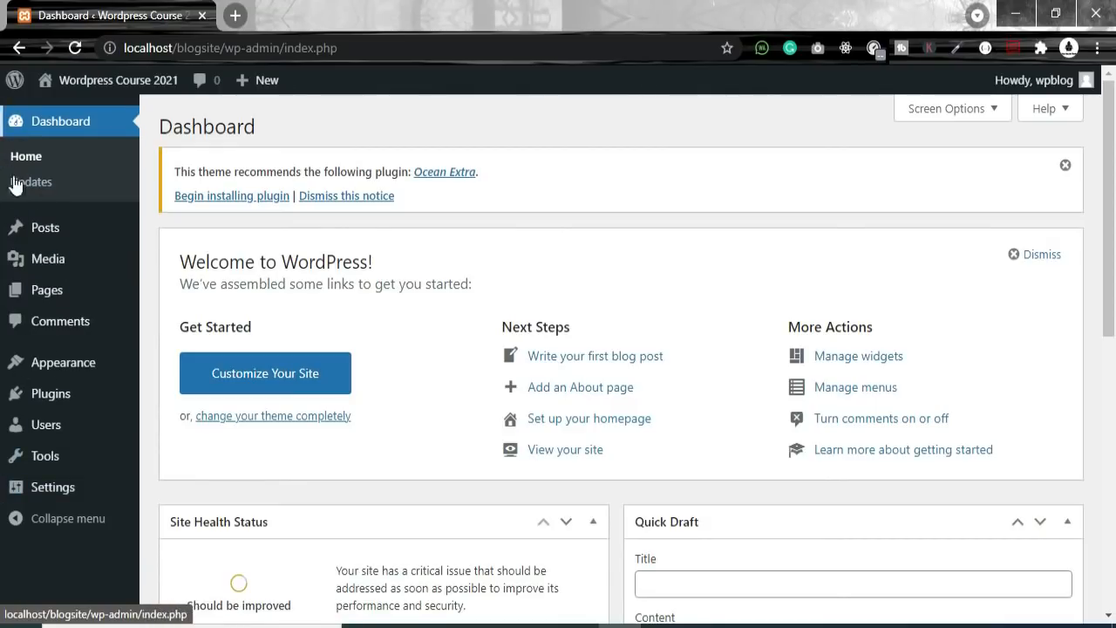
mouse_move(71, 226)
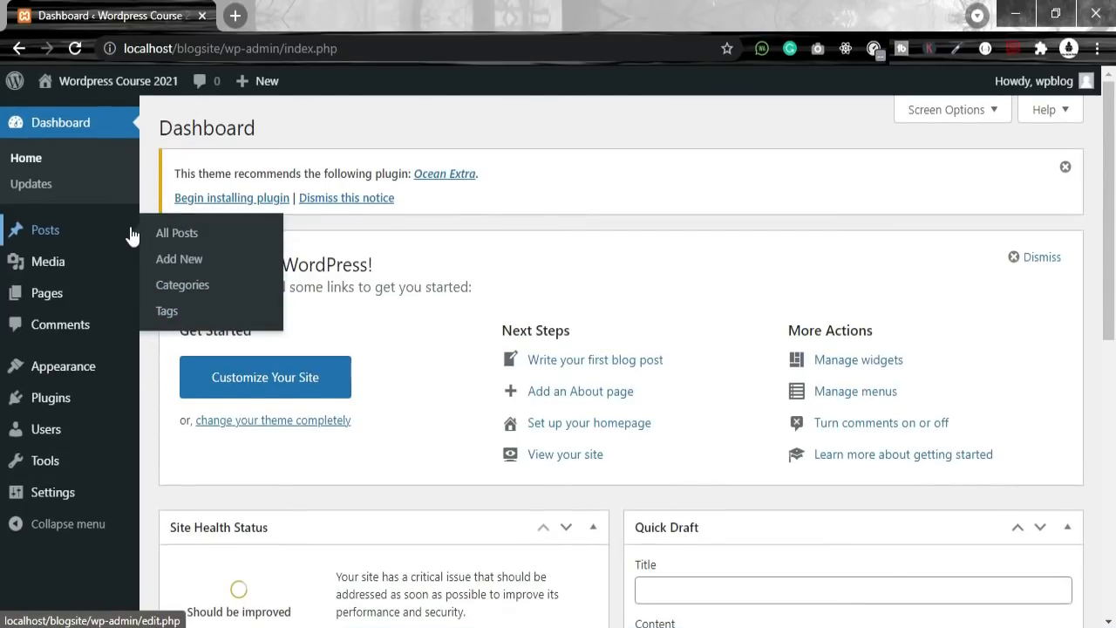
click(186, 238)
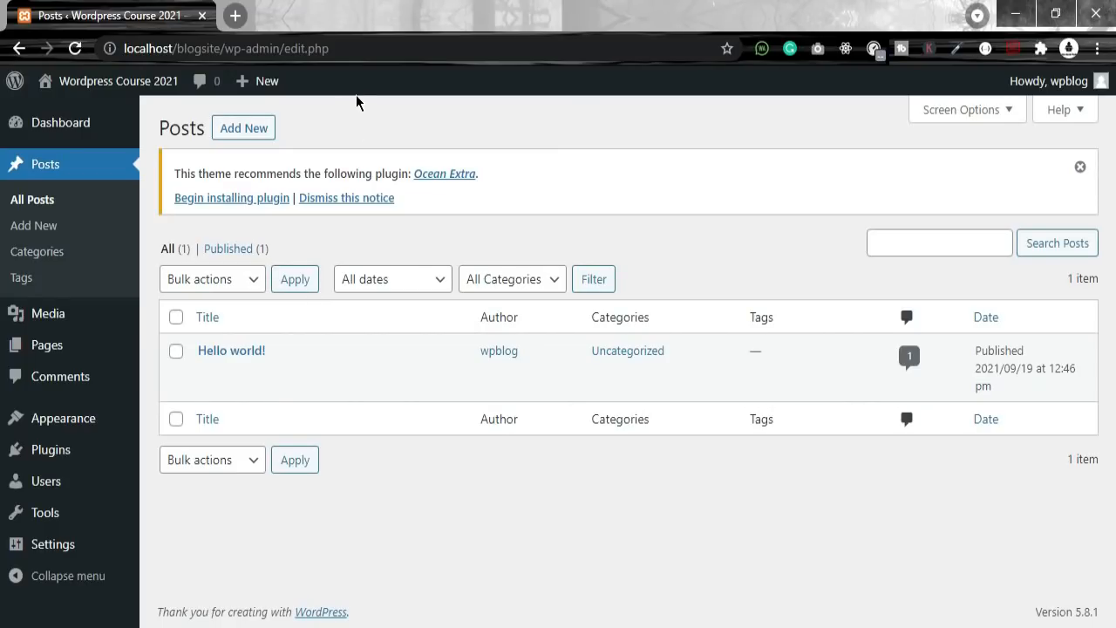
drag(284, 350, 189, 358)
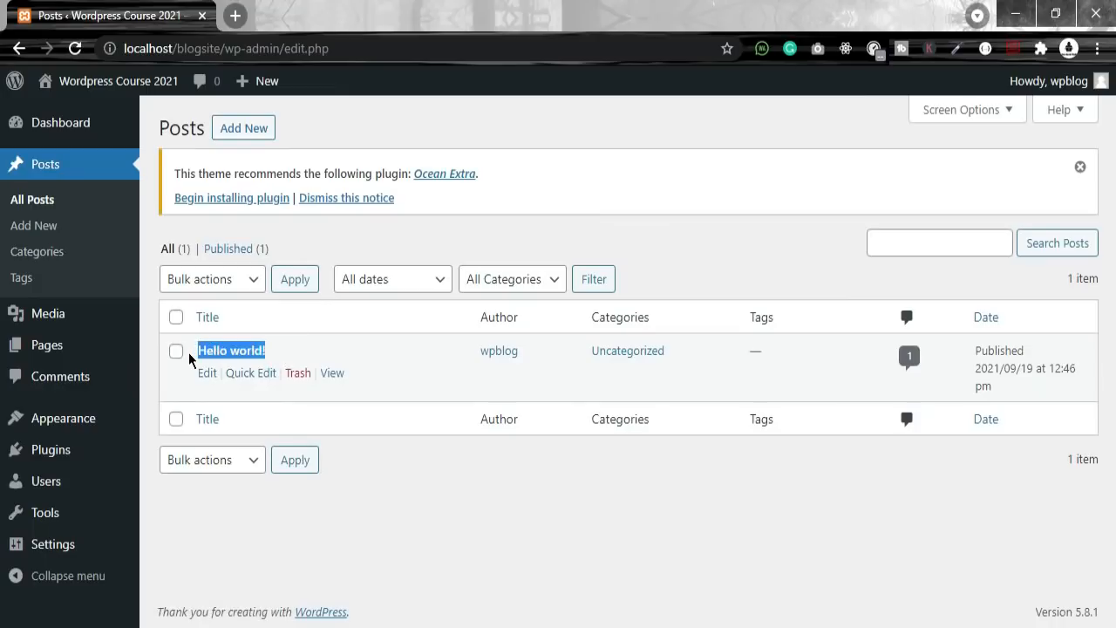
click(218, 360)
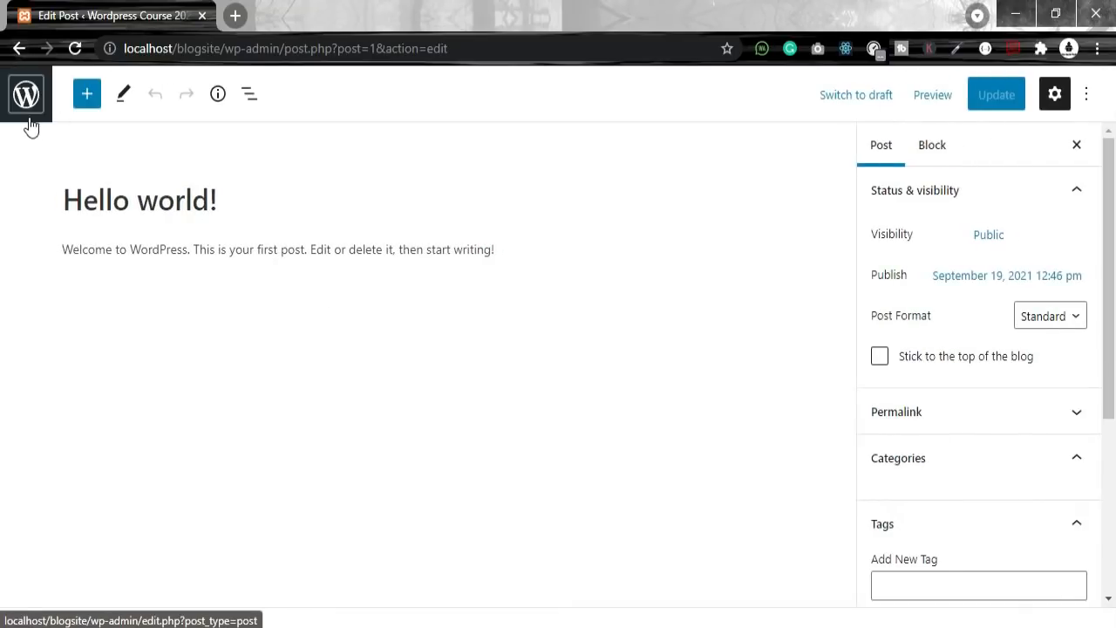
click(20, 49)
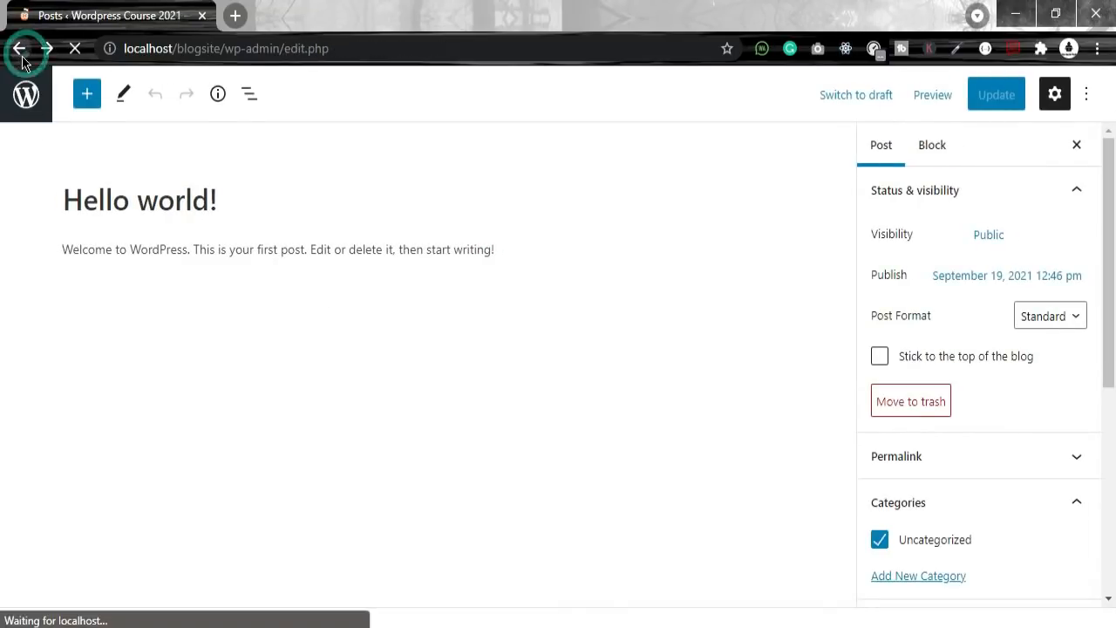
Step: Highlight the Hello world! post's author username and its Uncategorized category
mouse_move(348, 368)
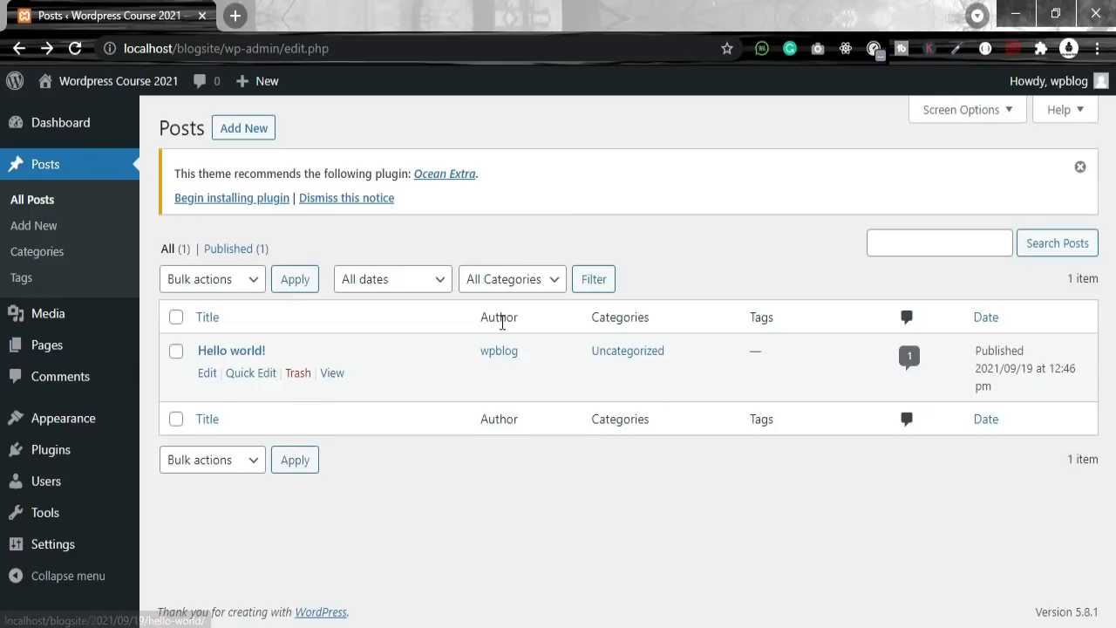
drag(526, 351, 479, 351)
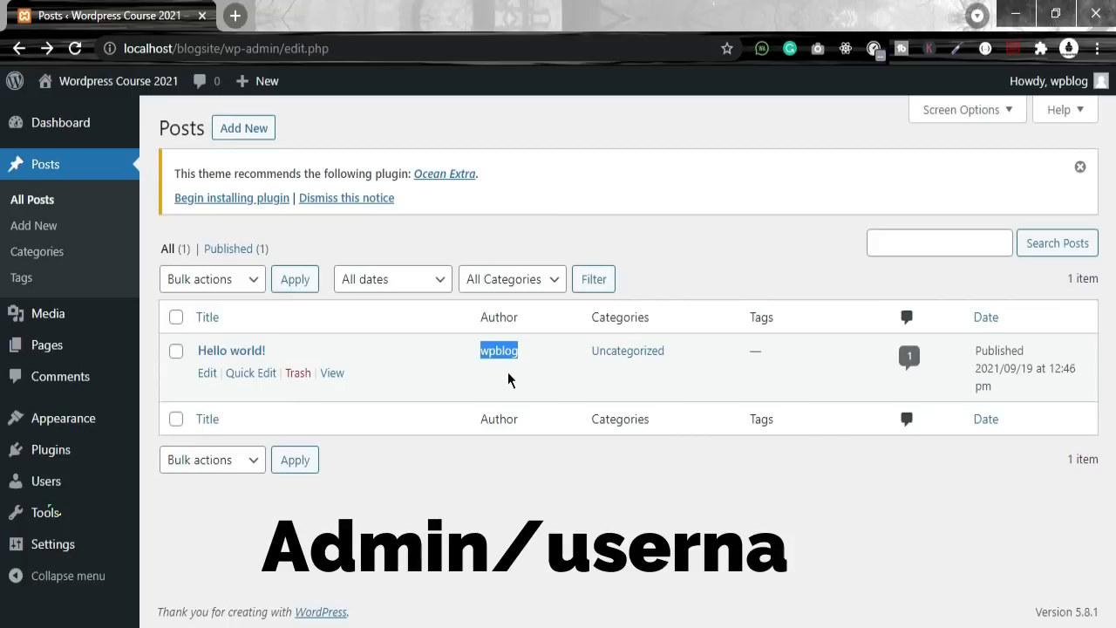
click(506, 370)
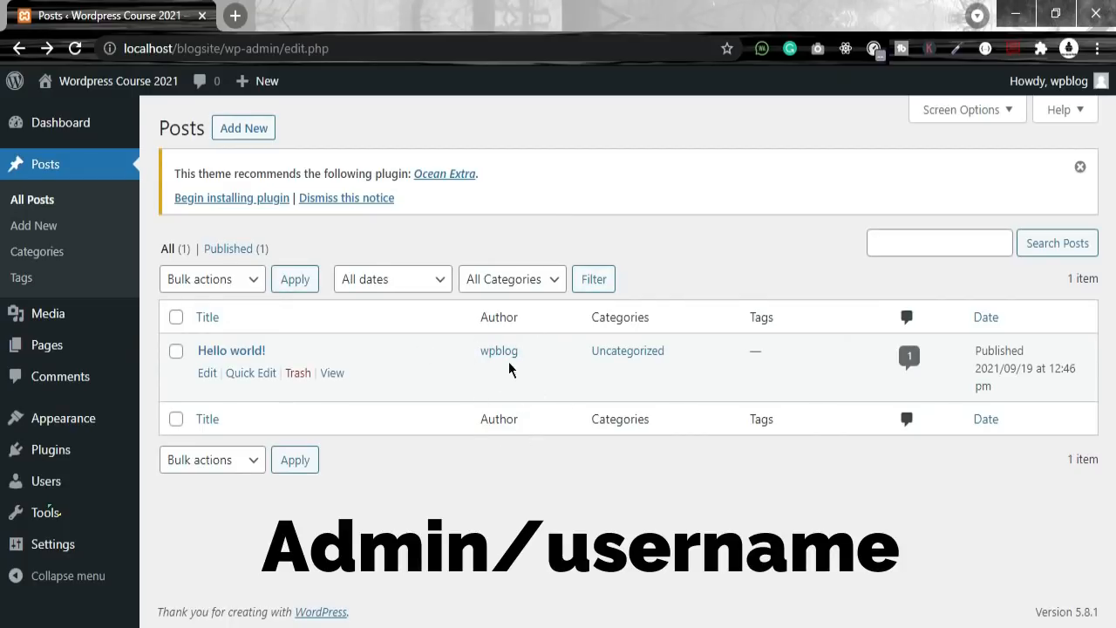
drag(529, 362, 479, 357)
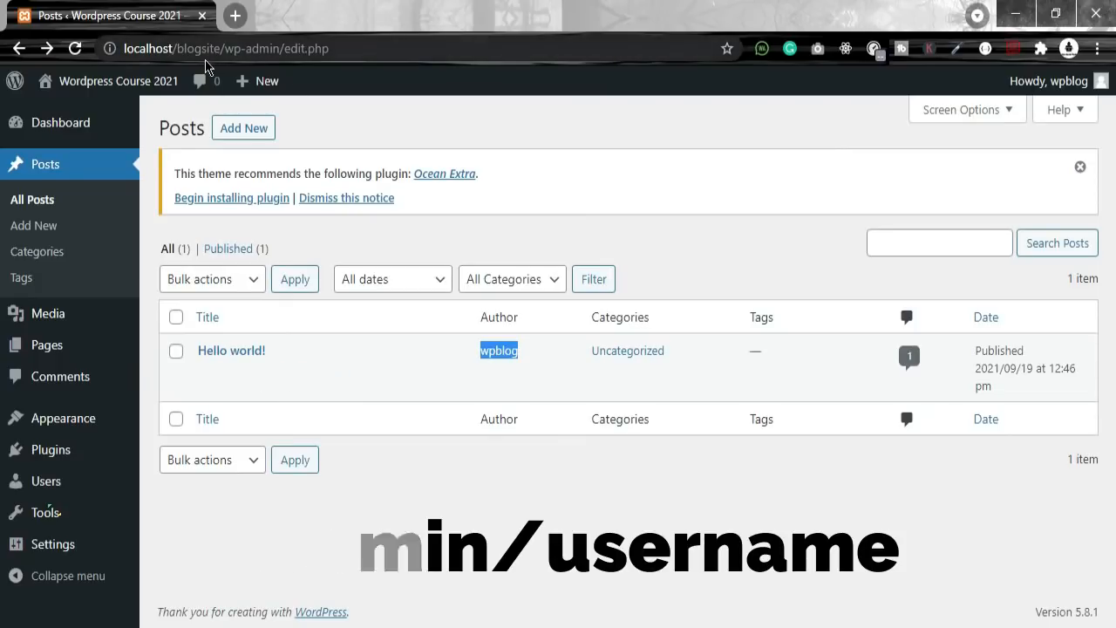
click(491, 359)
drag(533, 360, 474, 350)
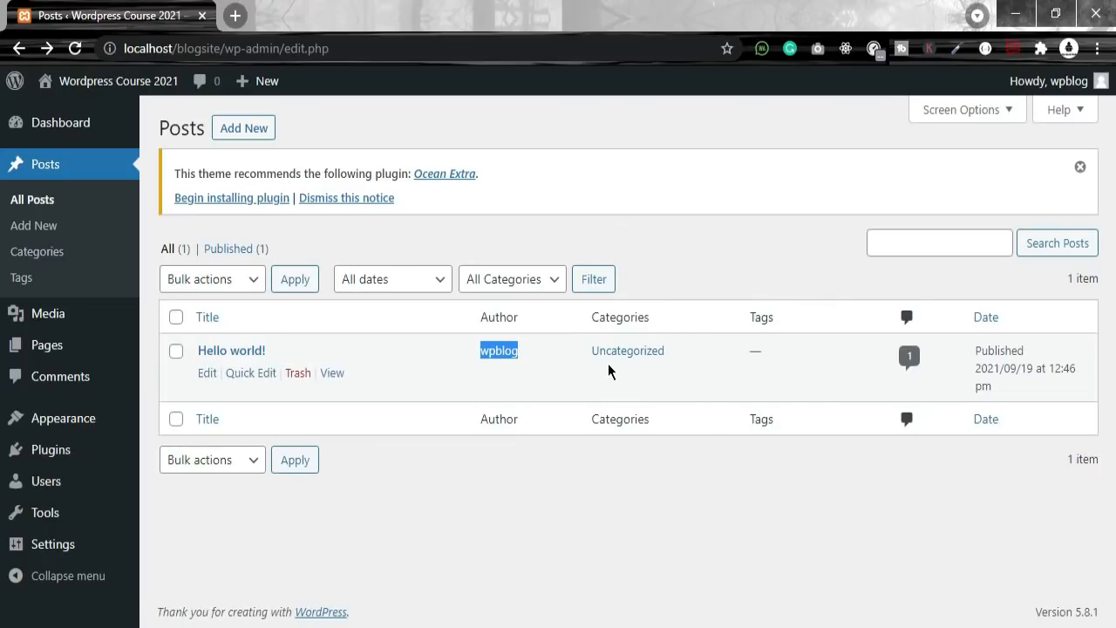
drag(687, 359, 591, 359)
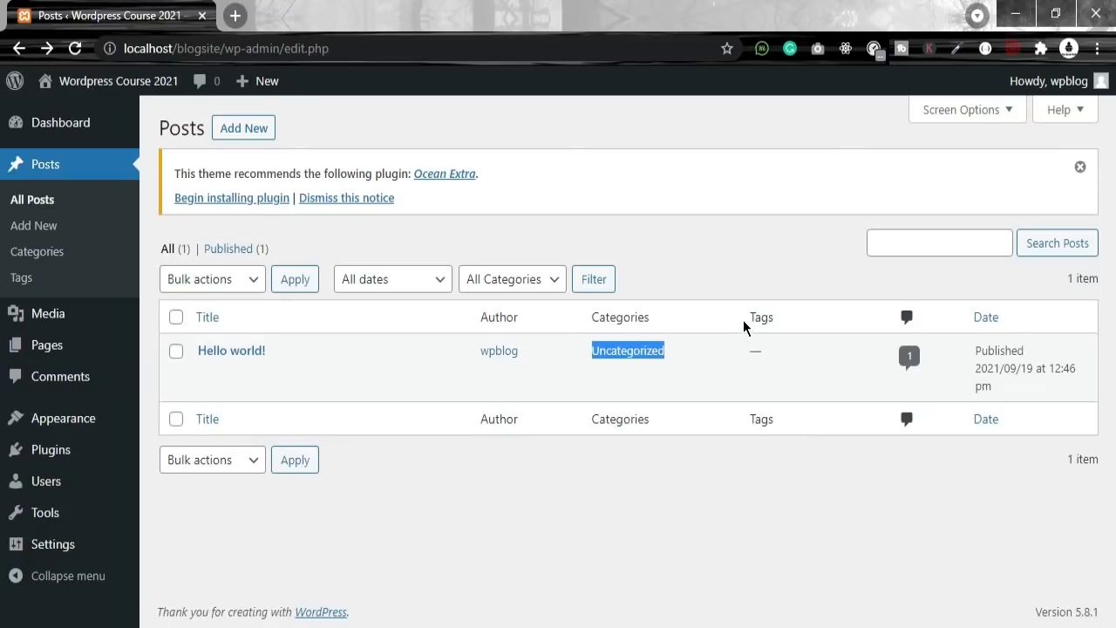
Step: Highlight the Tags heading and the publish date, then open the post's comments
drag(747, 318, 777, 319)
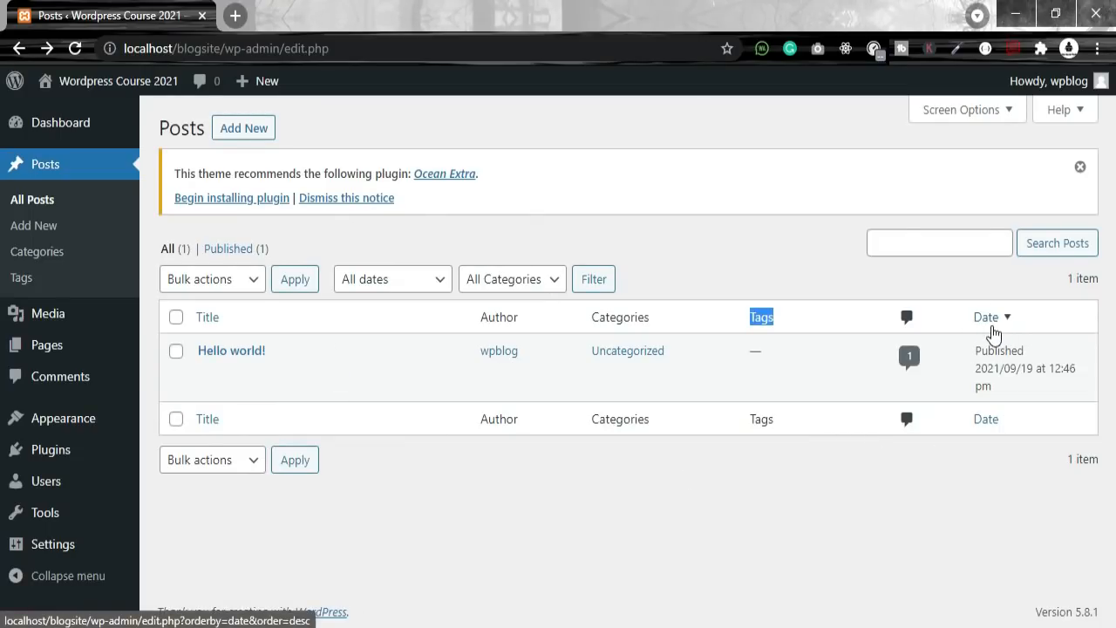
drag(973, 349, 1026, 388)
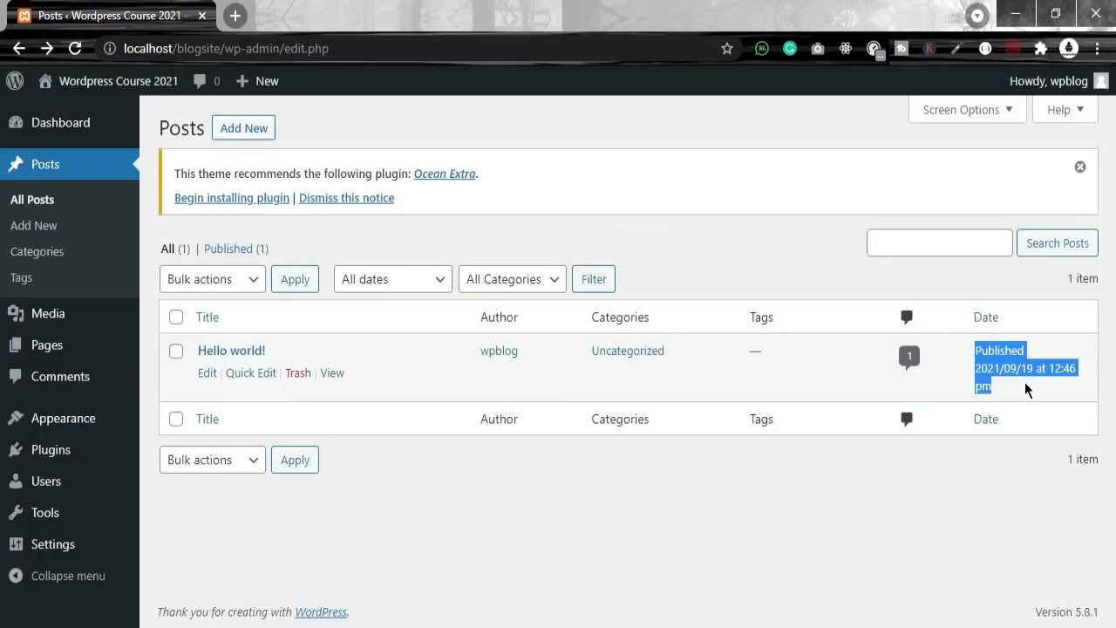
click(994, 360)
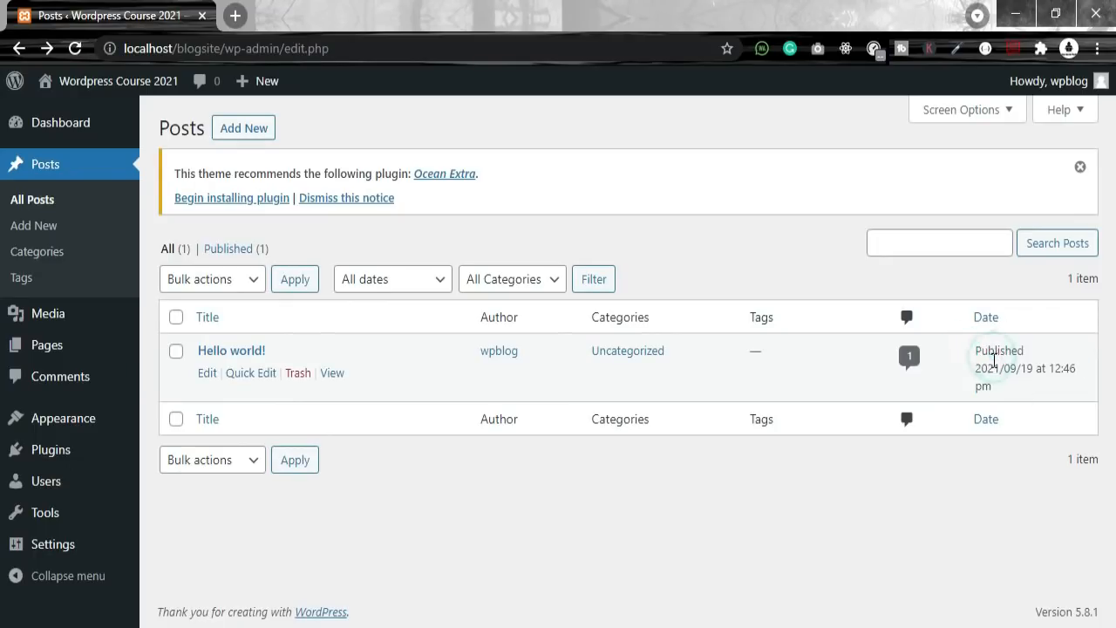
drag(974, 367, 1003, 390)
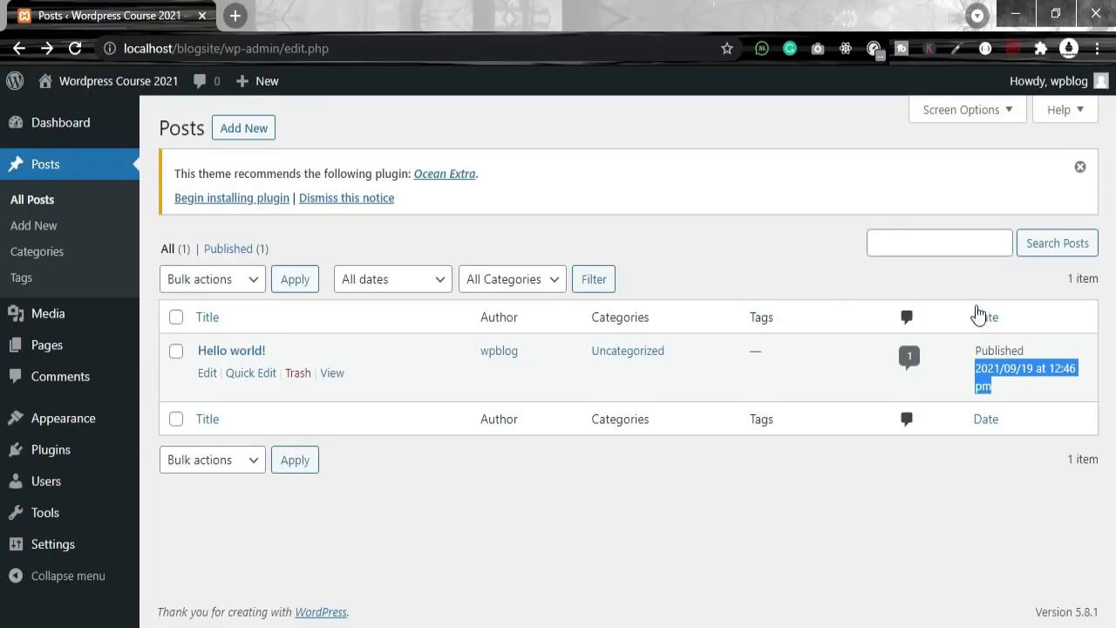
click(914, 366)
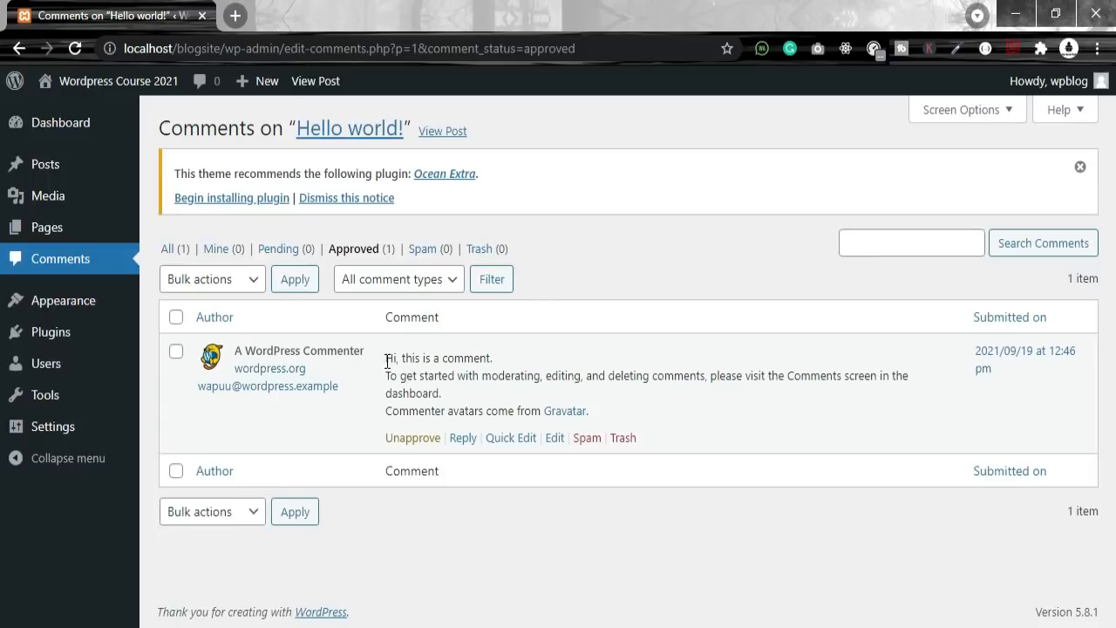
drag(387, 358, 489, 394)
drag(572, 399, 629, 406)
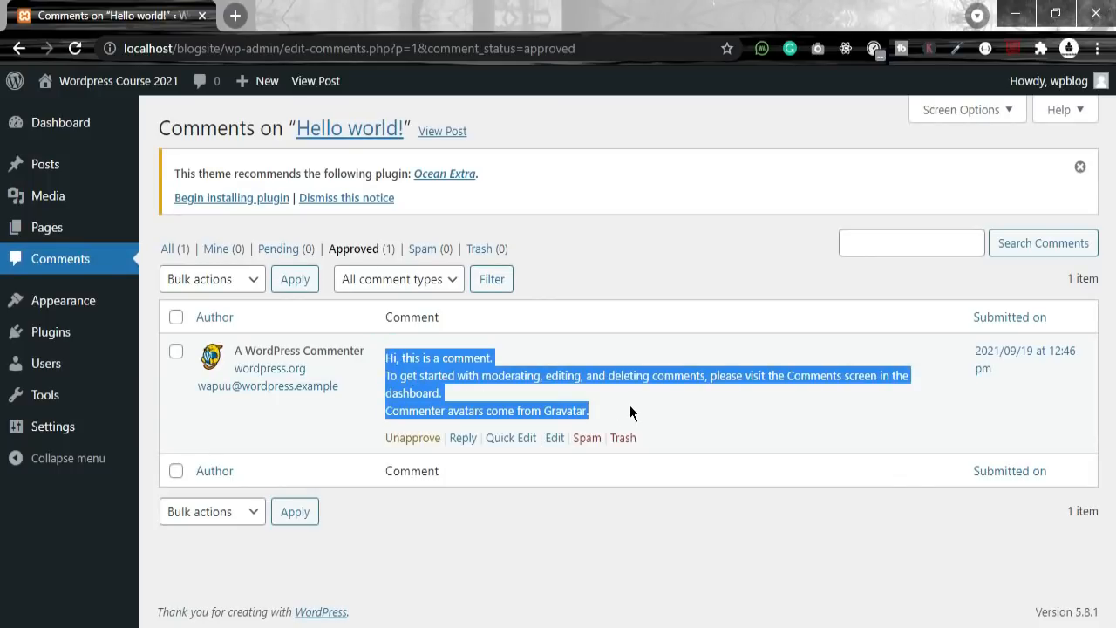
click(683, 411)
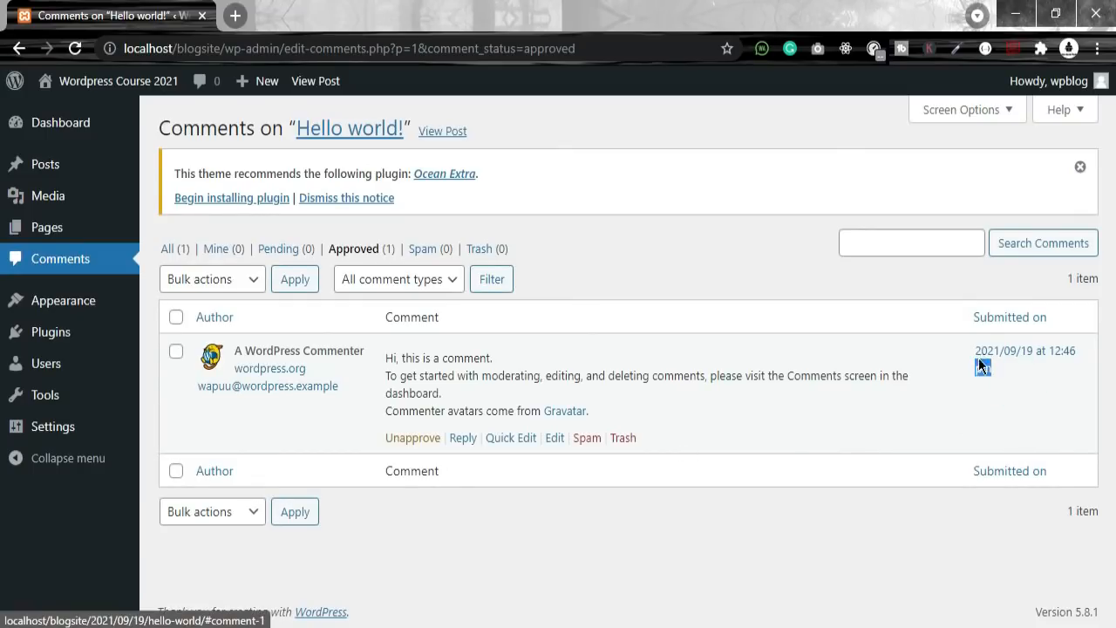
drag(994, 372, 970, 350)
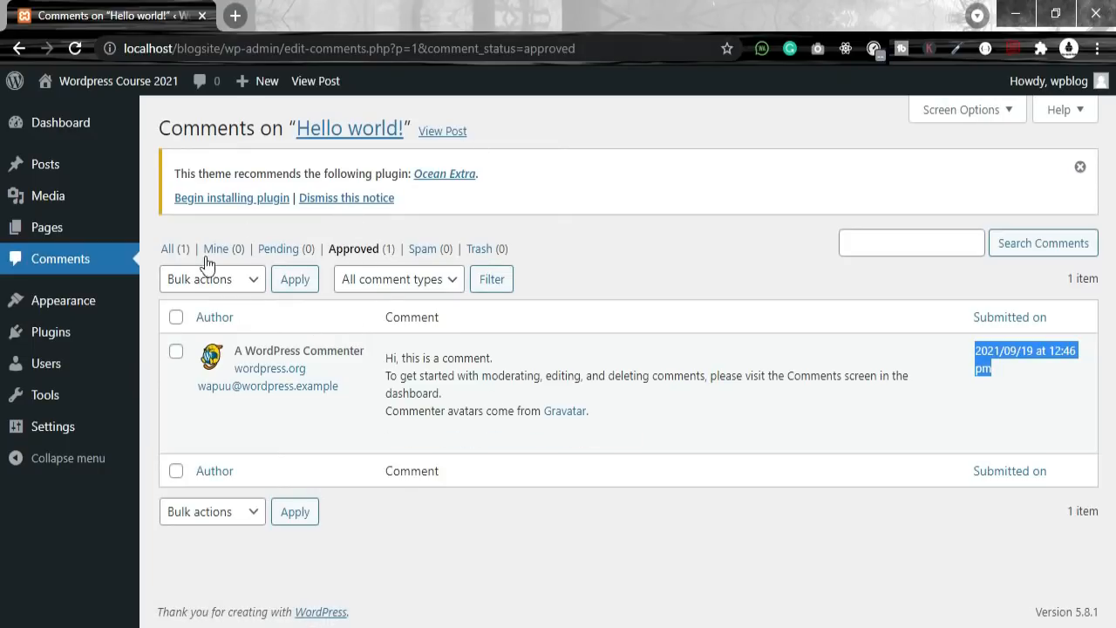
click(157, 245)
drag(158, 245, 281, 250)
click(567, 245)
drag(559, 250, 159, 247)
click(152, 242)
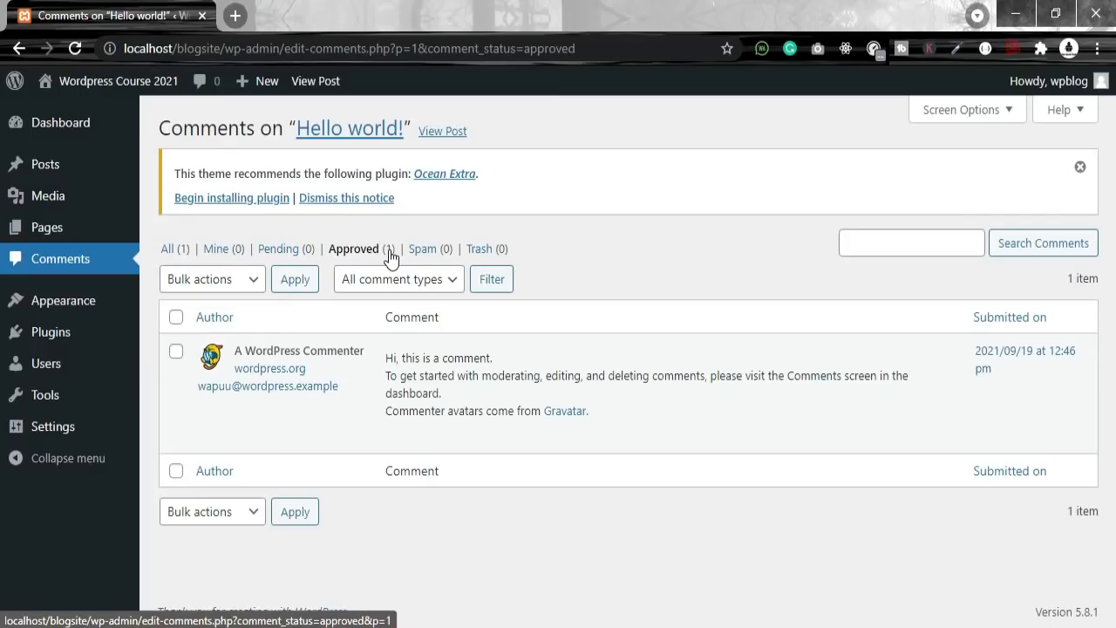
mouse_move(386, 356)
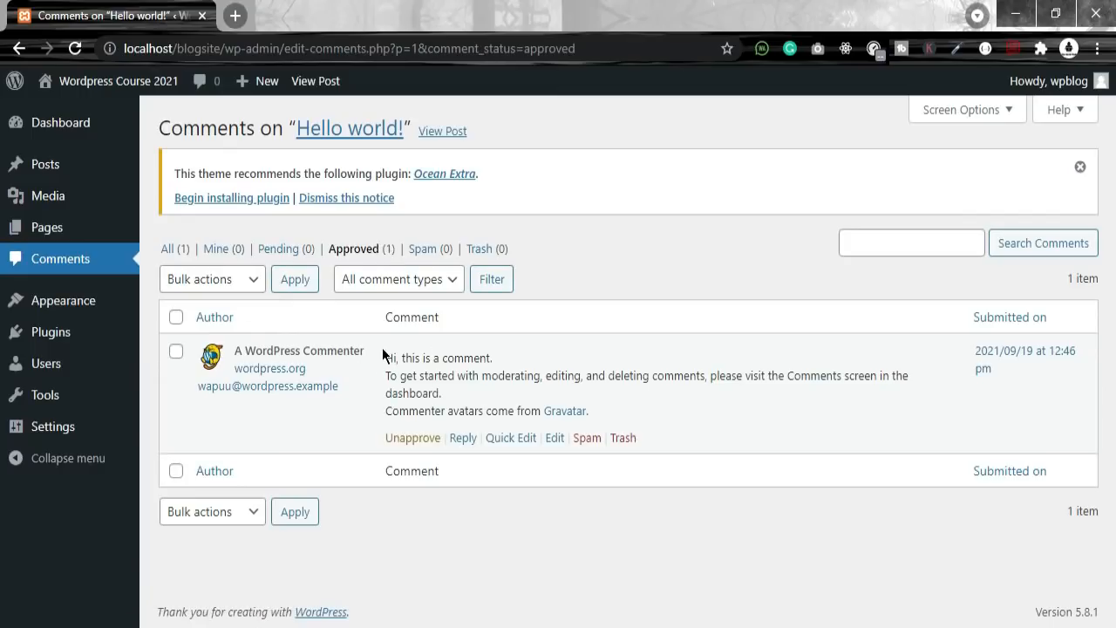
drag(388, 359, 604, 410)
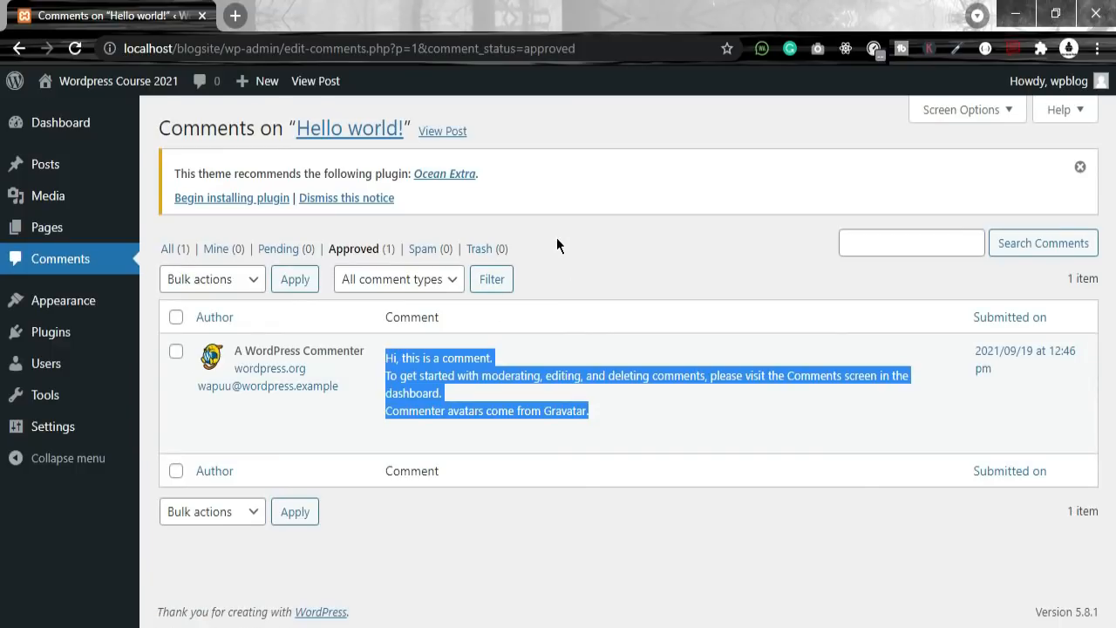
Step: Unapprove the sample comment so the Approved filter shows 'No comments found.'
mouse_move(565, 356)
click(634, 407)
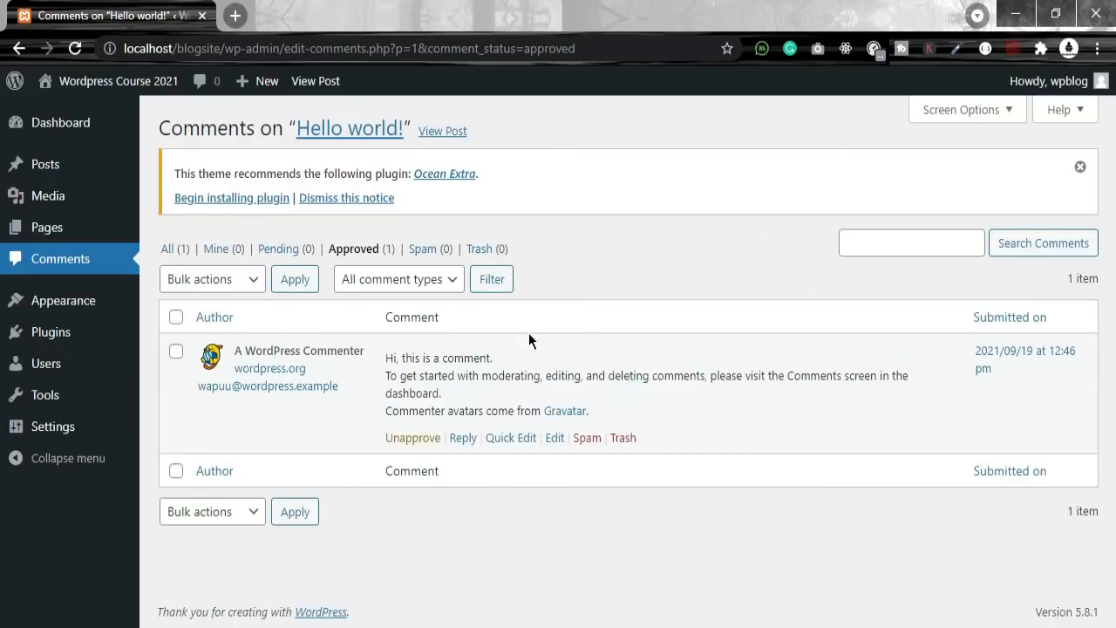
click(397, 440)
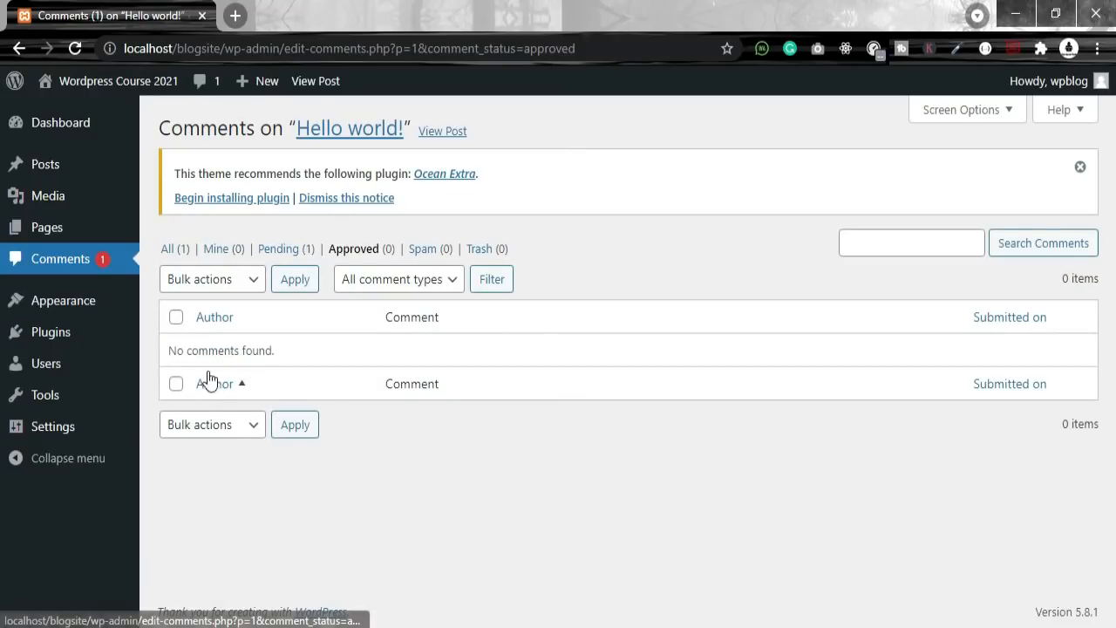
drag(163, 348, 294, 362)
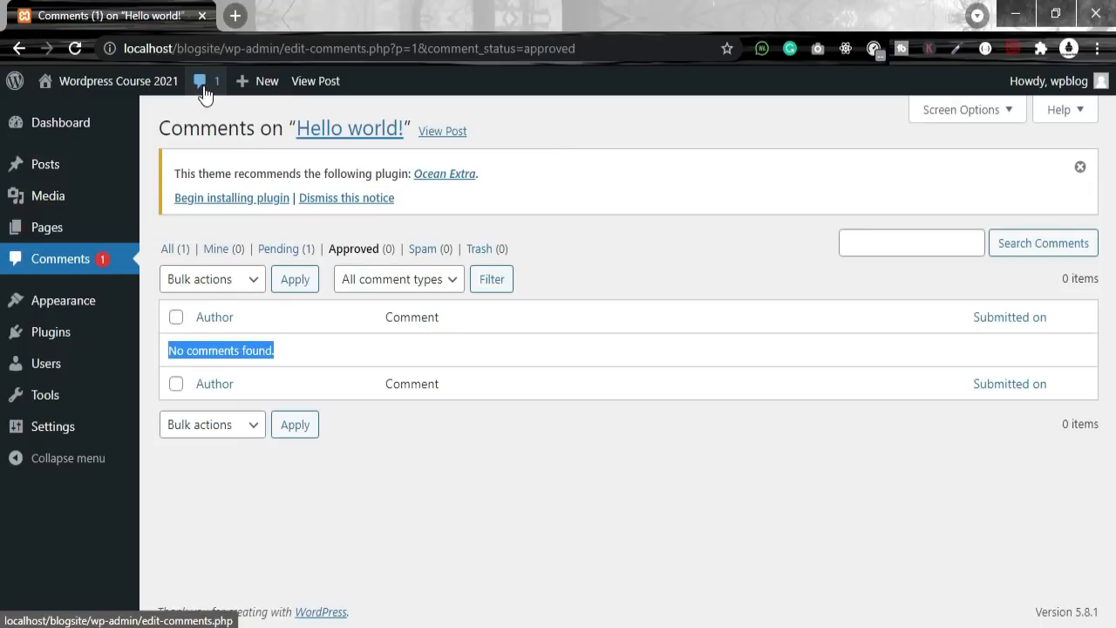
mouse_move(114, 90)
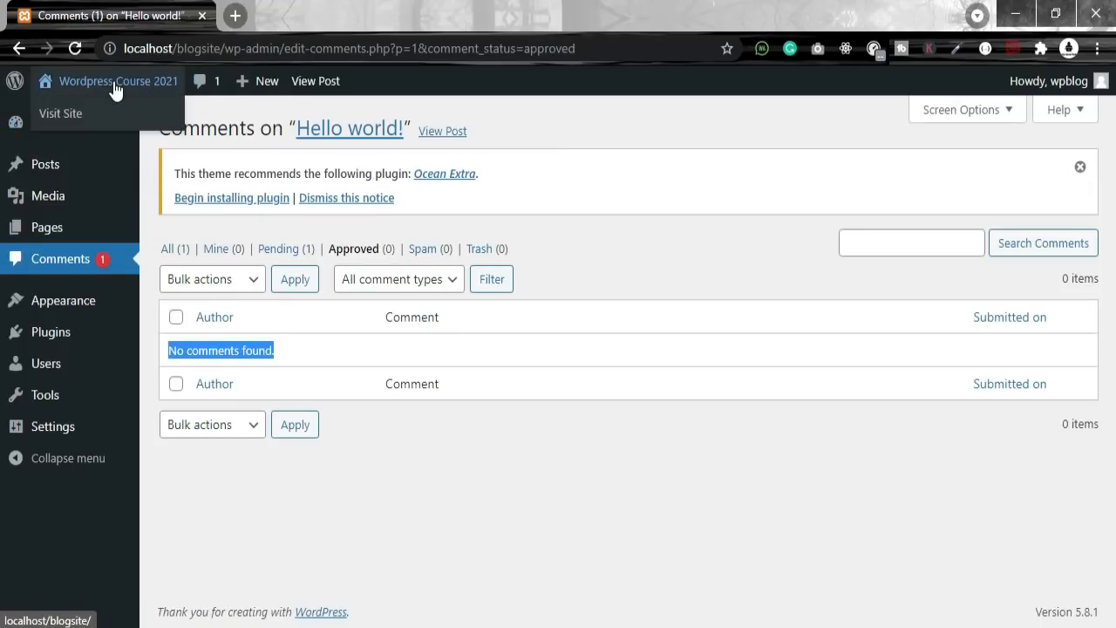
right_click(77, 114)
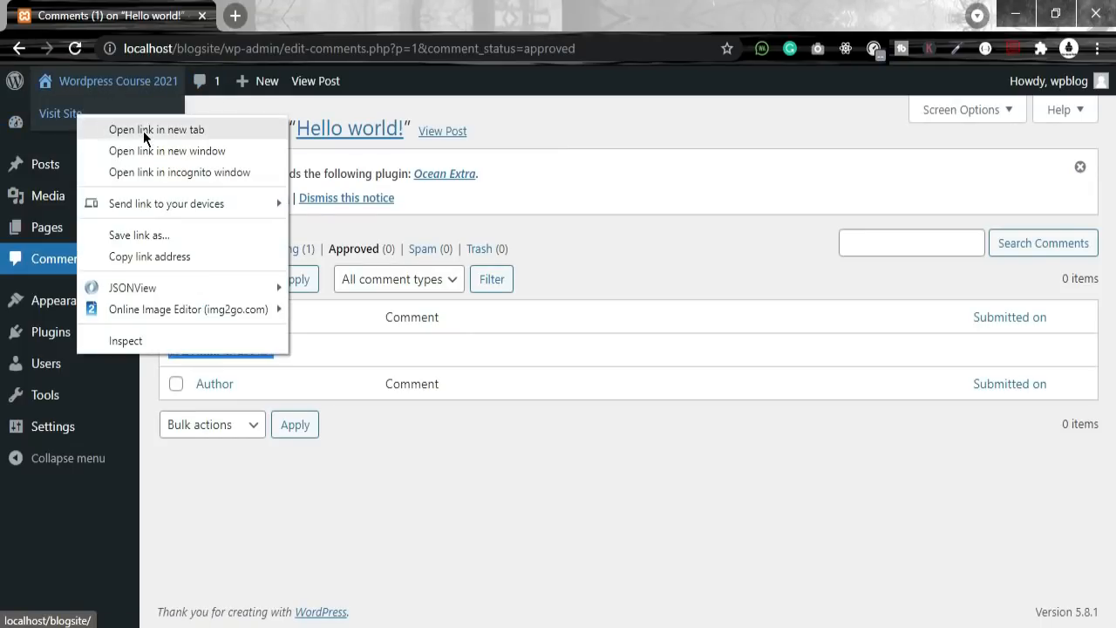
click(144, 130)
click(314, 16)
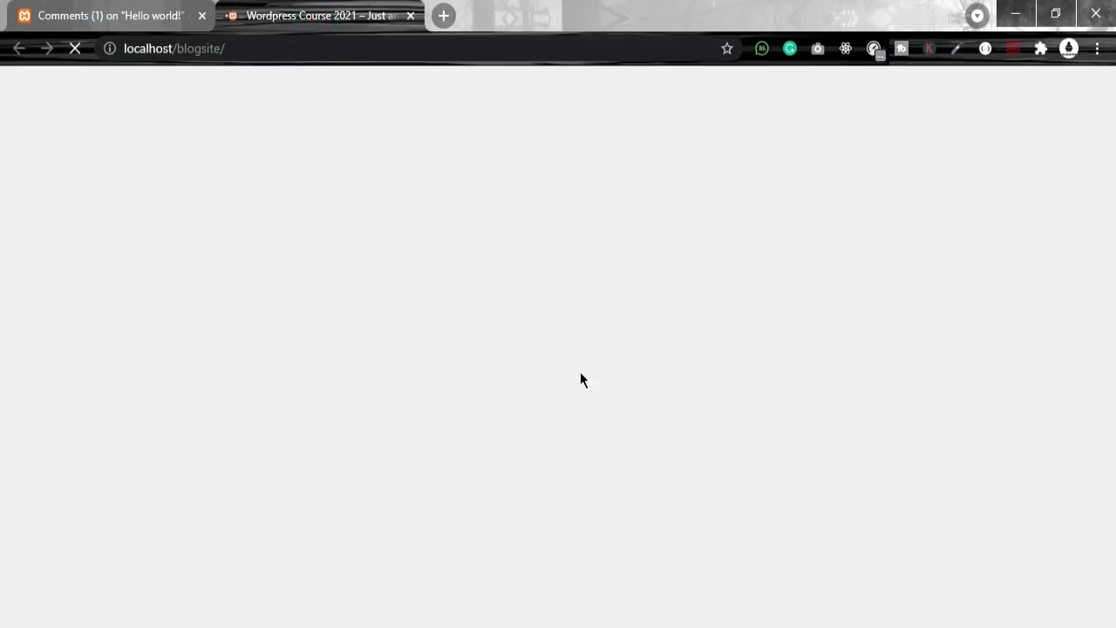
scroll(783, 521, down, 2)
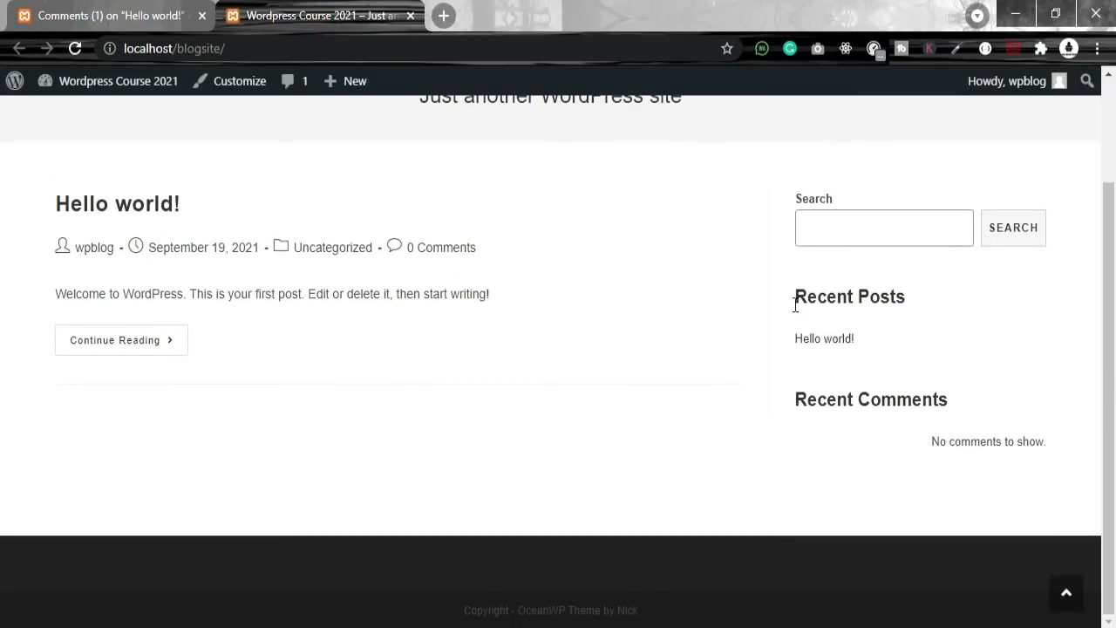
drag(788, 299, 1000, 301)
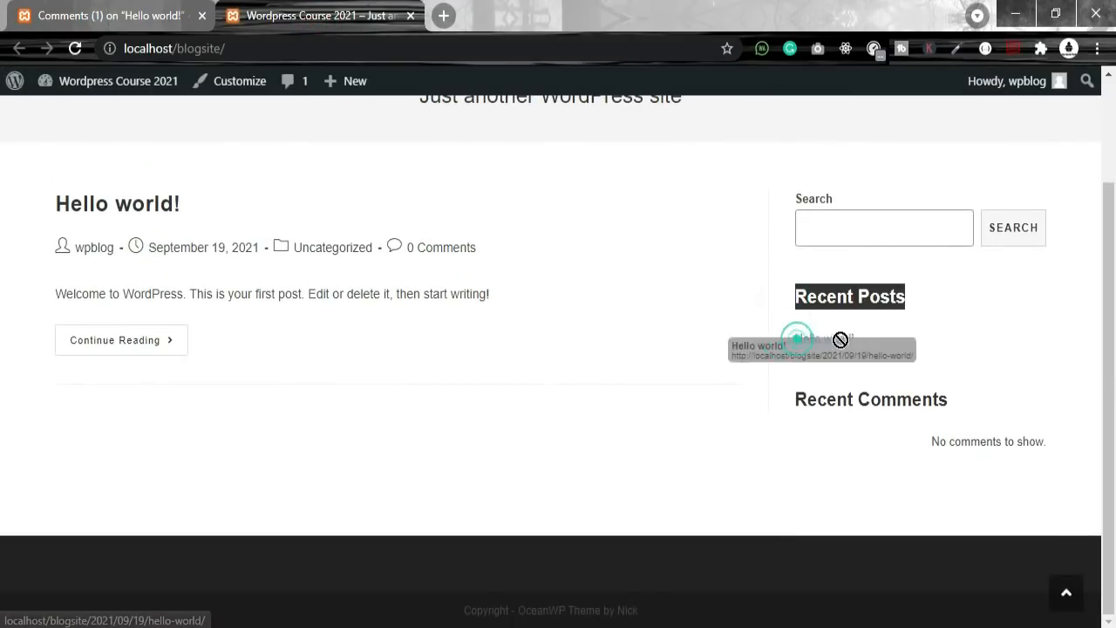
drag(883, 361, 798, 343)
click(904, 361)
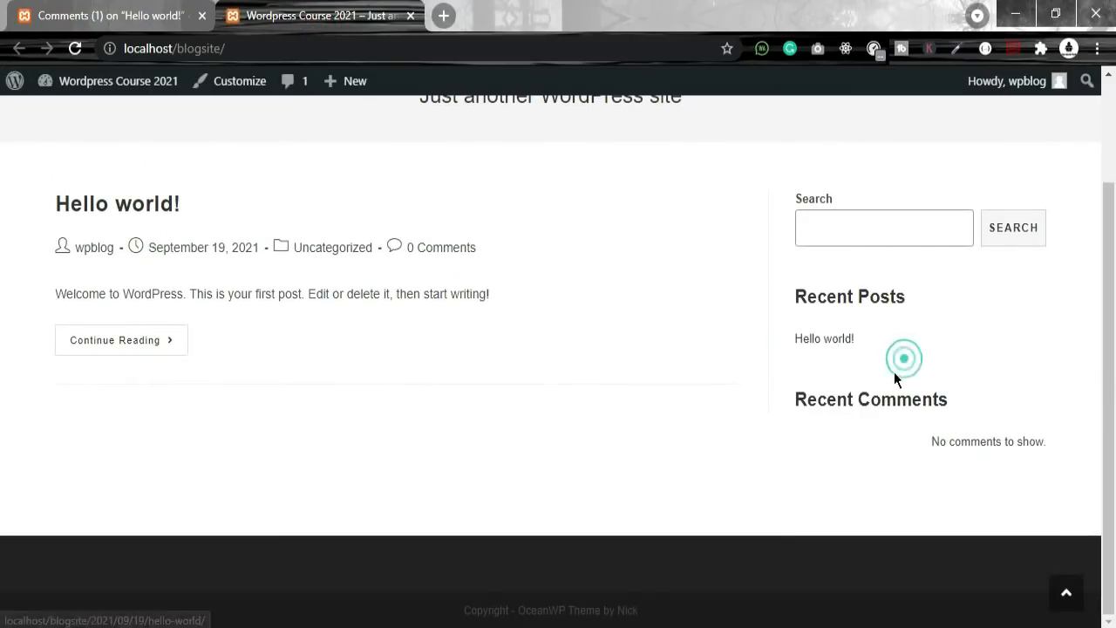
drag(780, 400, 1101, 443)
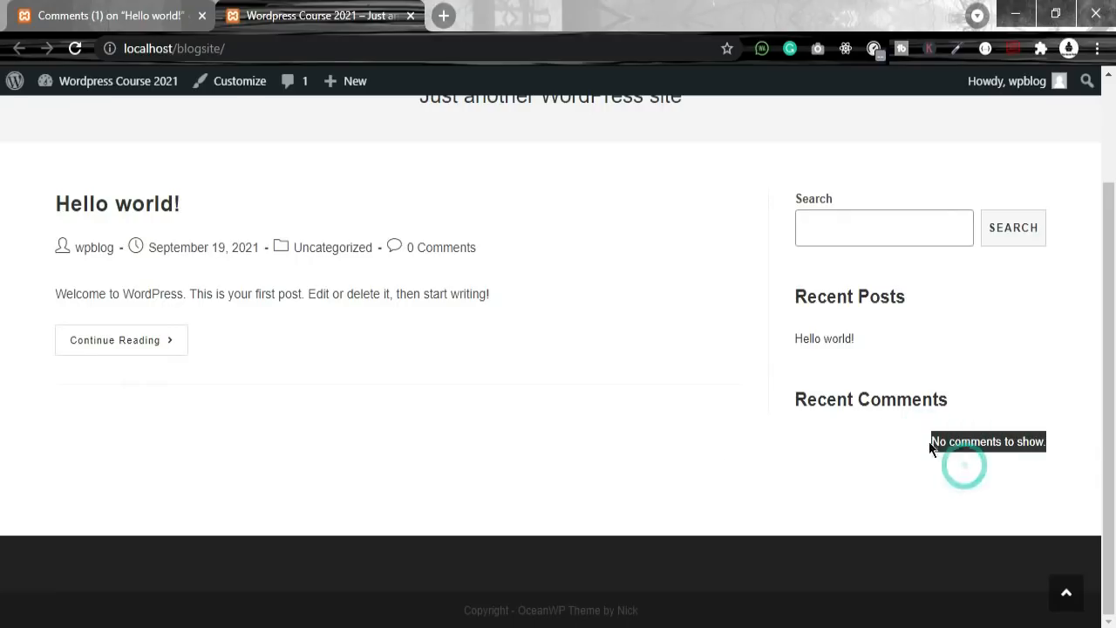
Step: Filter the Hello world! comments to Pending (1)
click(885, 454)
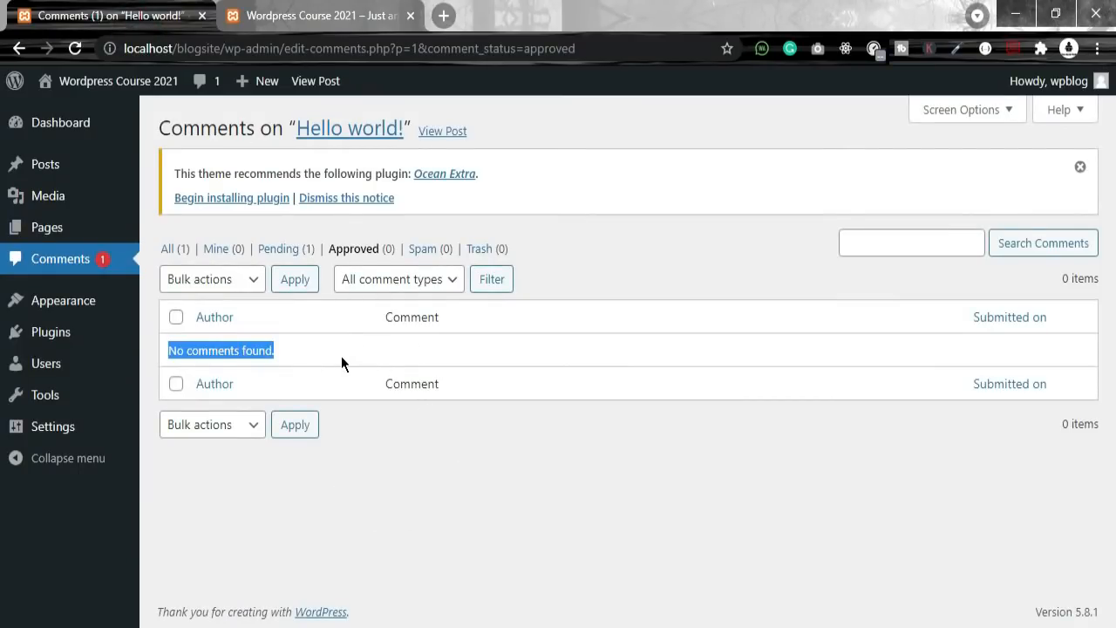
click(272, 253)
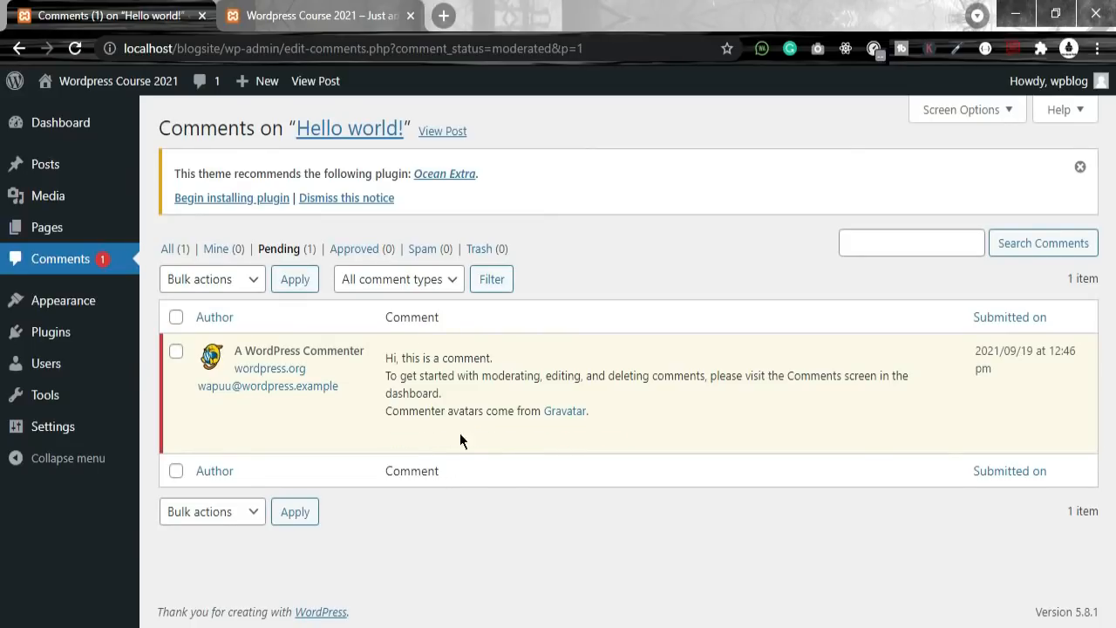
Step: Select all pending comments, browse Bulk actions, and sort the list by Author without applying anything
click(176, 316)
click(238, 279)
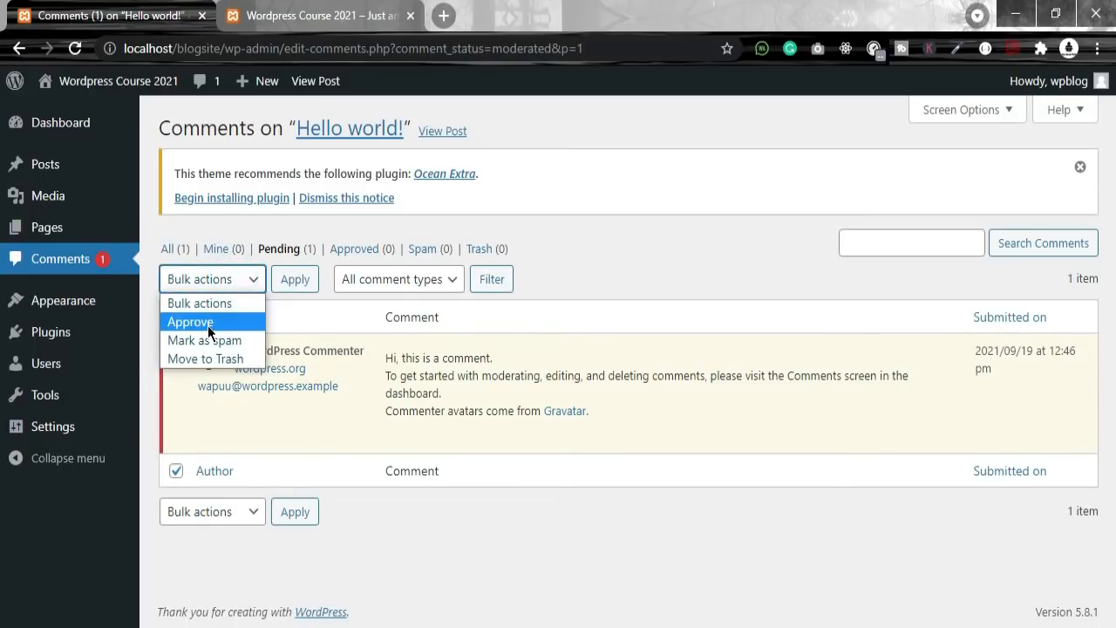
click(255, 468)
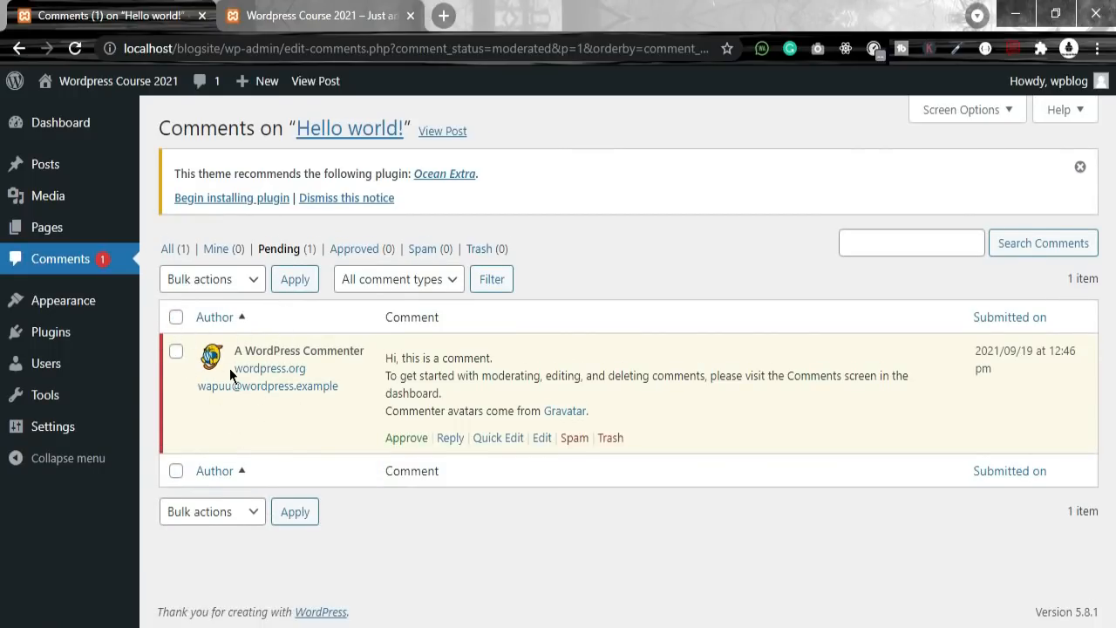
click(178, 320)
click(227, 279)
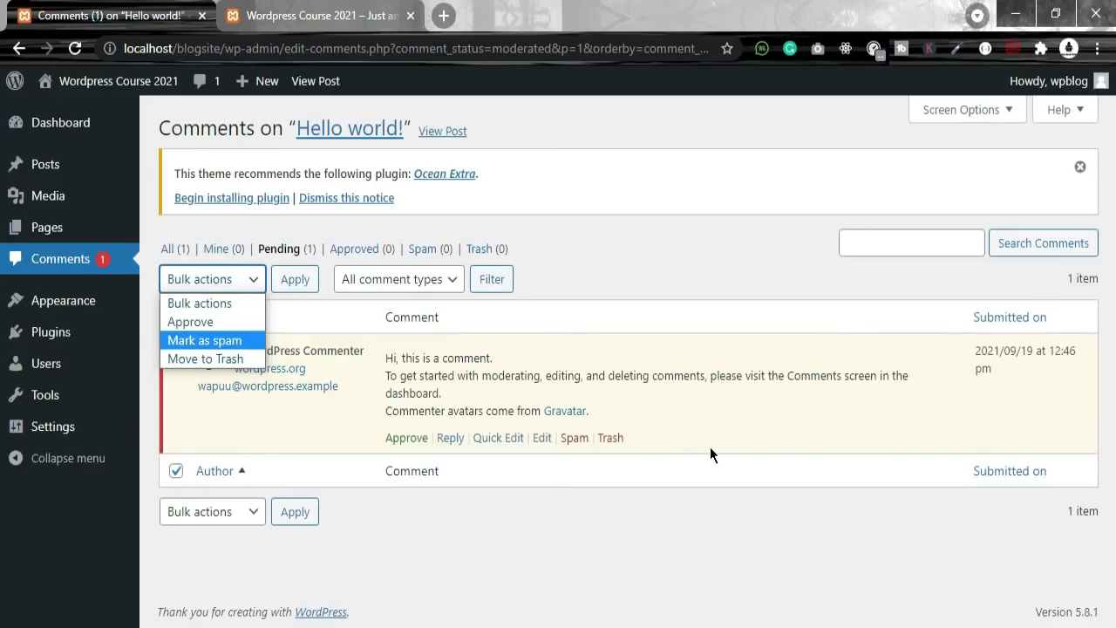
click(345, 428)
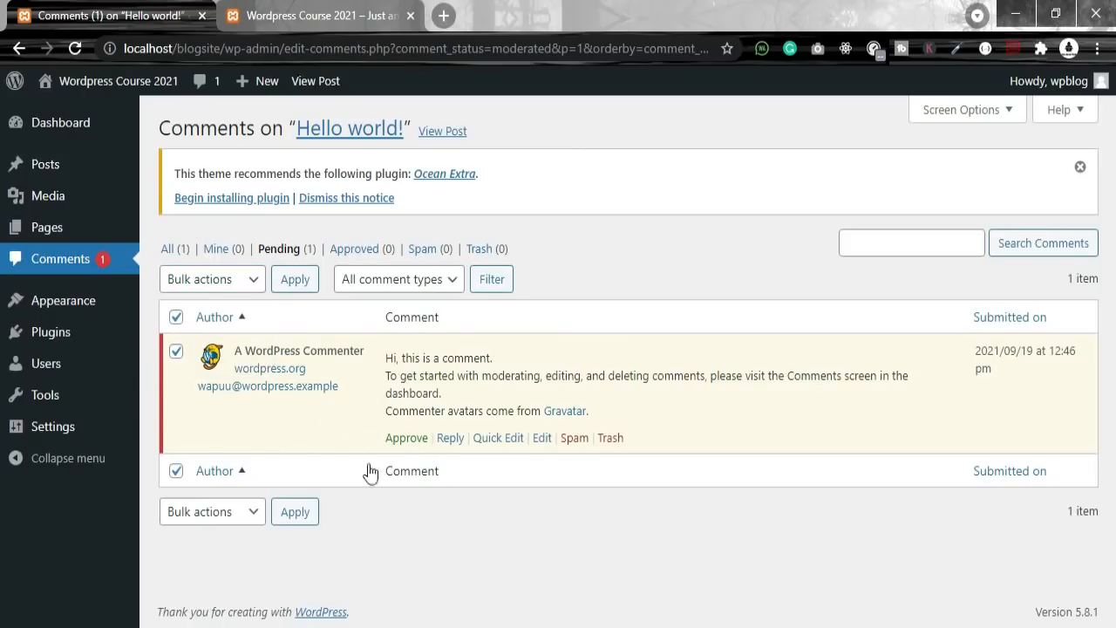
Step: Start a reply to the pending comment reading 'hi am good'
click(450, 438)
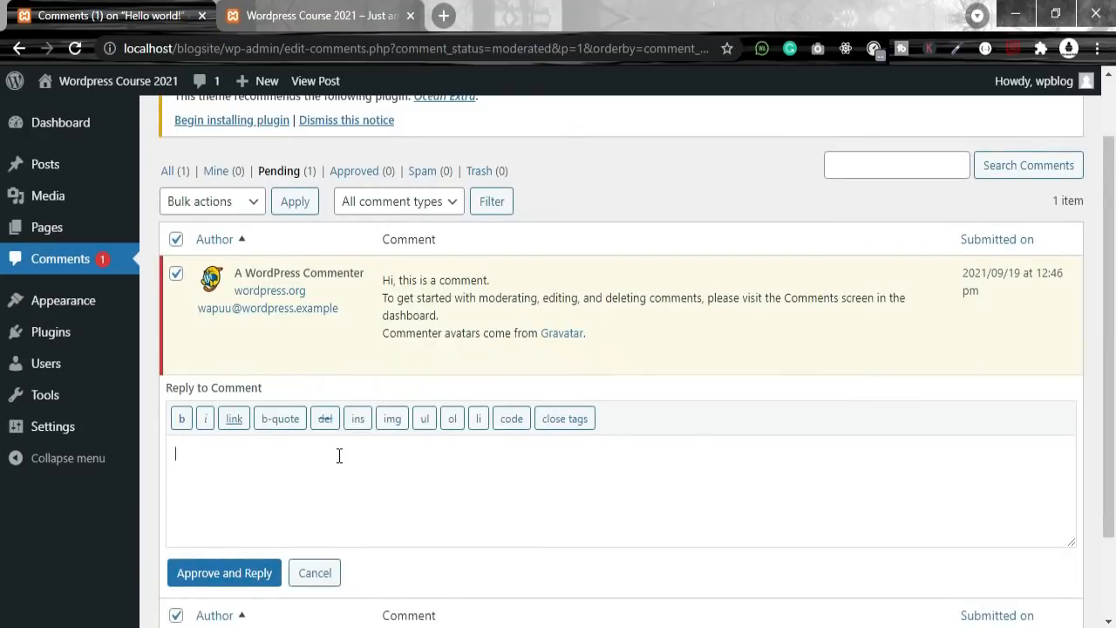
click(323, 412)
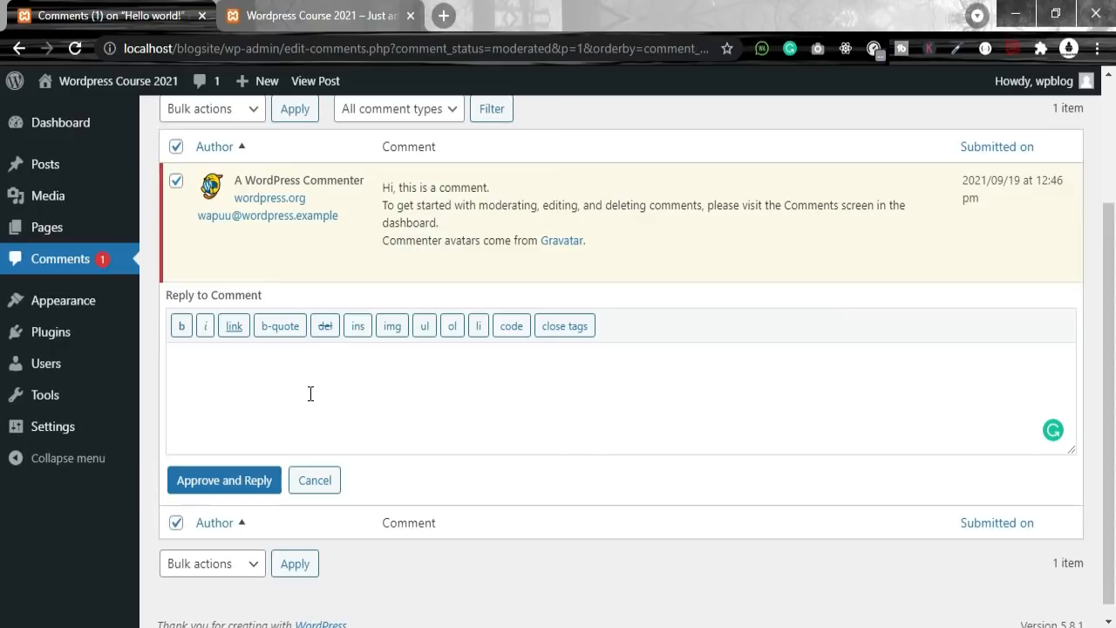
text(hi am good)
key(BackSpace)
key(BackSpace)
key(BackSpace)
text(ood)
key(shift+Left)
key(shift+Left)
key(shift+Left)
key(shift+Left)
key(shift+Left)
key(shift+Left)
key(shift+Left)
key(shift+Left)
key(shift+Left)
key(shift+Left)
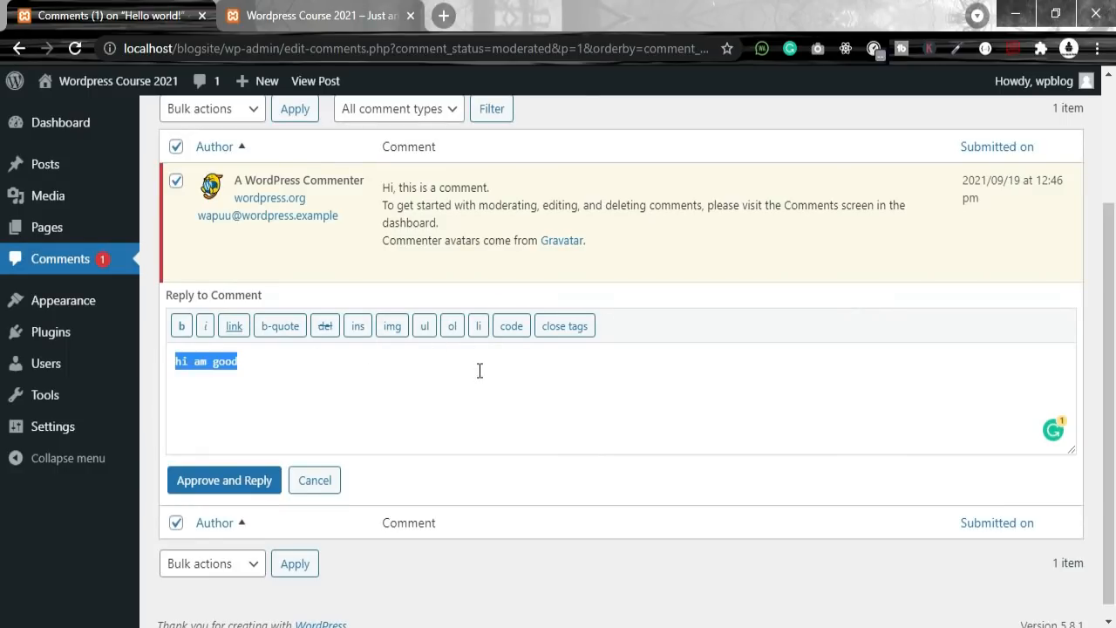
Step: Wrap the reply in bold tags, then delete the <strong> tags again
drag(286, 373, 157, 366)
click(181, 326)
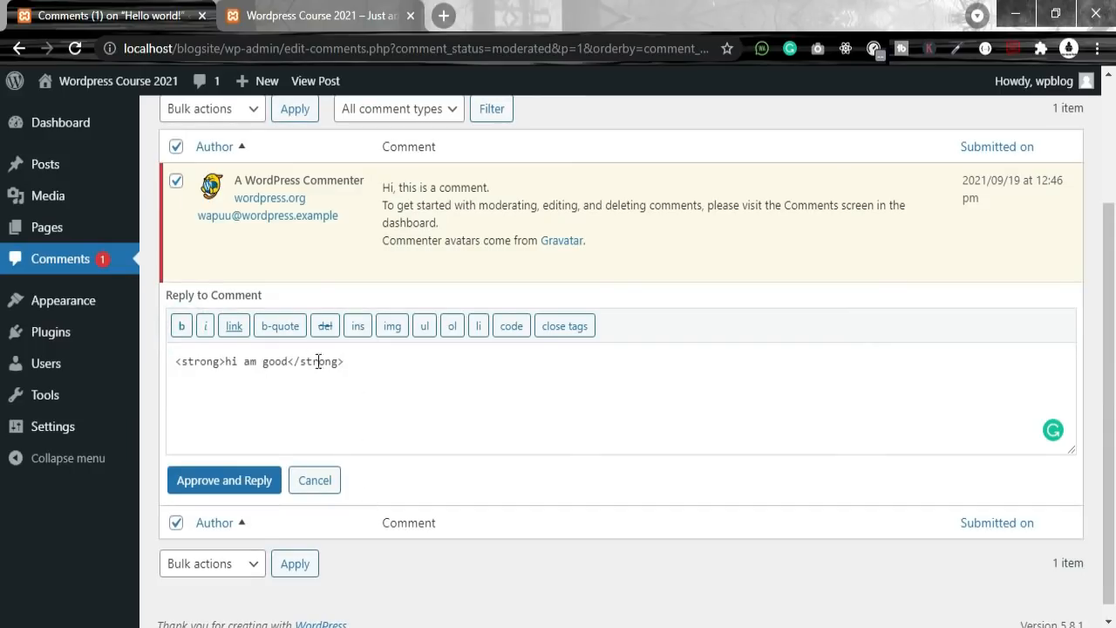
drag(384, 363, 160, 363)
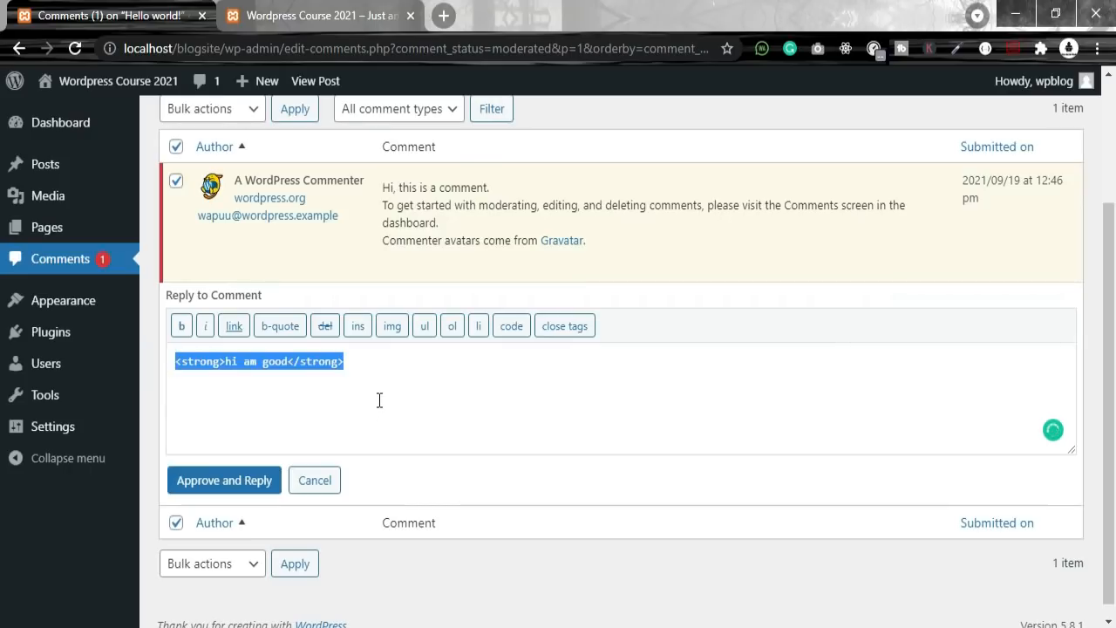
click(251, 377)
drag(287, 363, 223, 368)
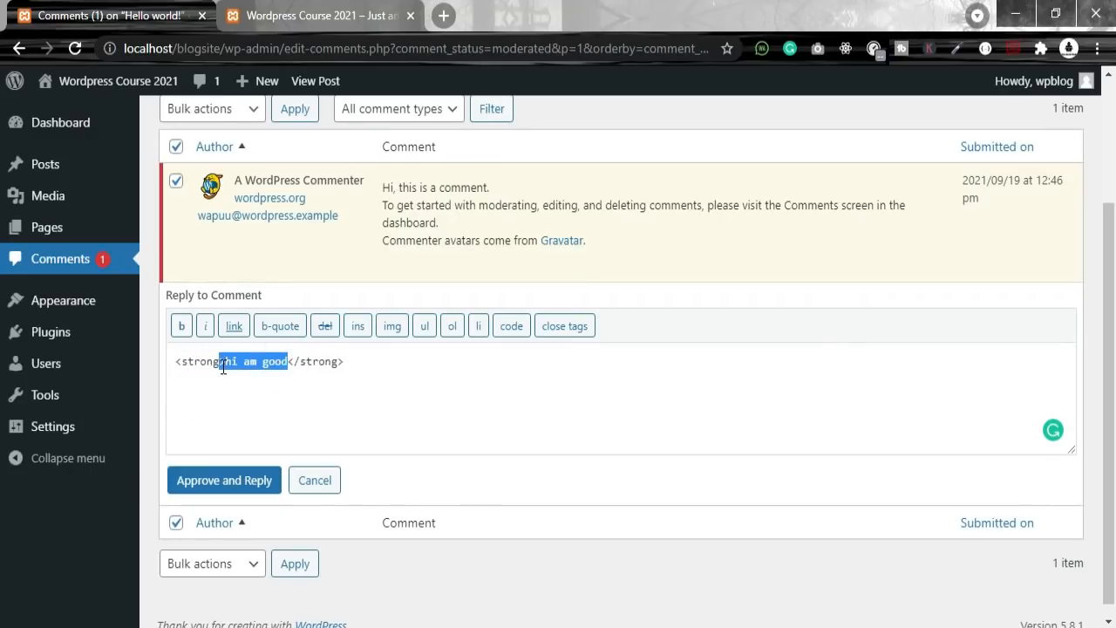
drag(354, 369, 295, 364)
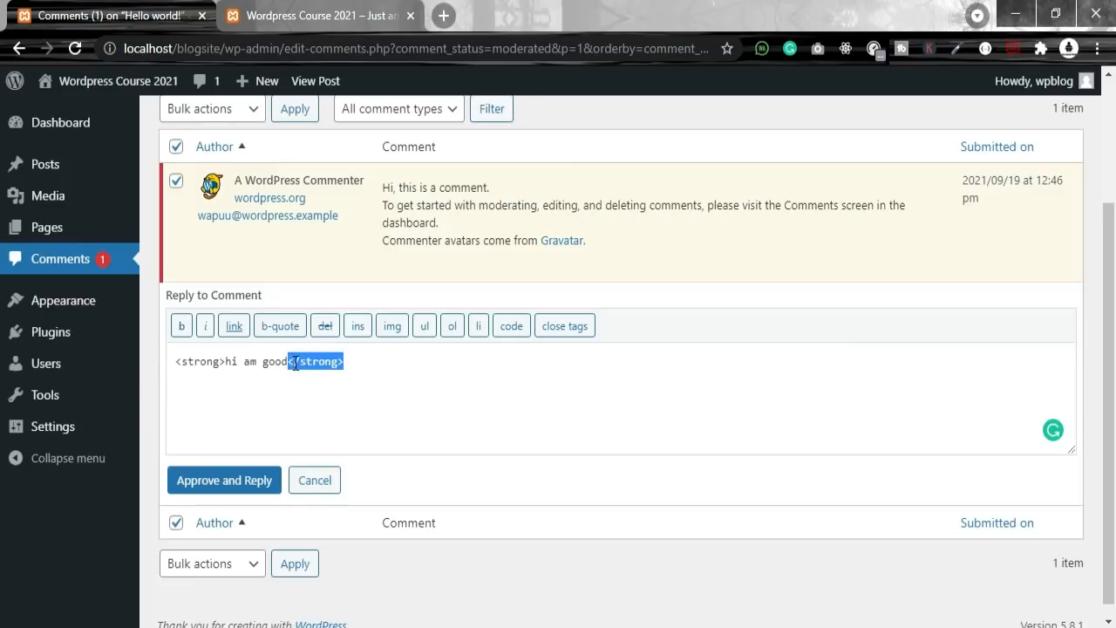
key(BackSpace)
drag(224, 363, 170, 365)
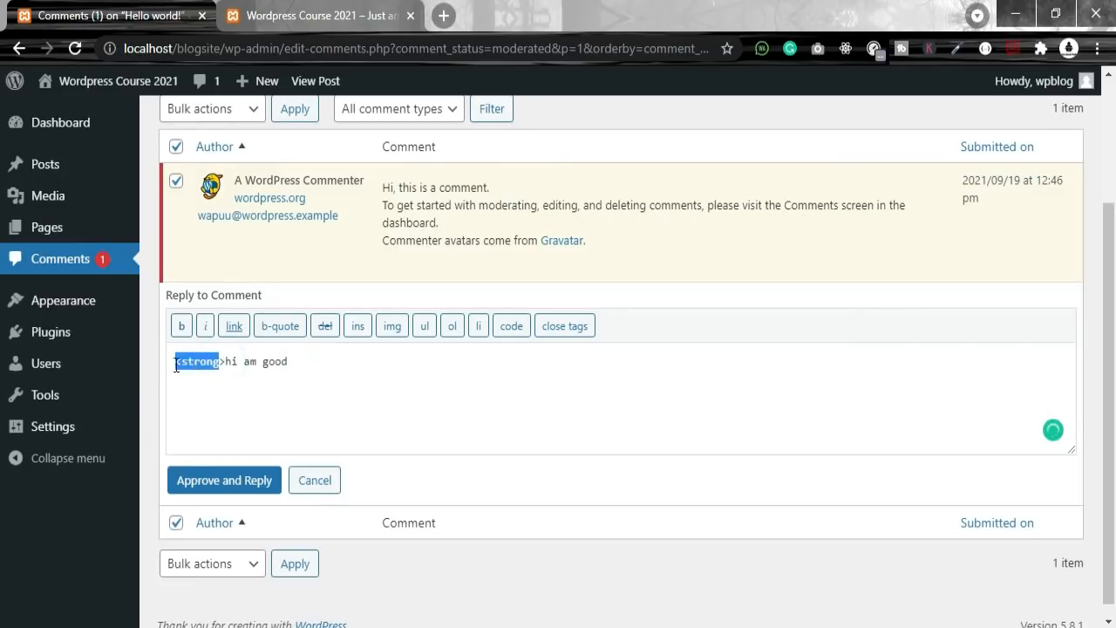
click(224, 364)
key(BackSpace)
key(BackSpace)
key(BackSpace)
key(BackSpace)
key(BackSpace)
key(BackSpace)
key(BackSpace)
key(BackSpace)
text(<div> hi am good </dib)
key(BackSpace)
text(v>)
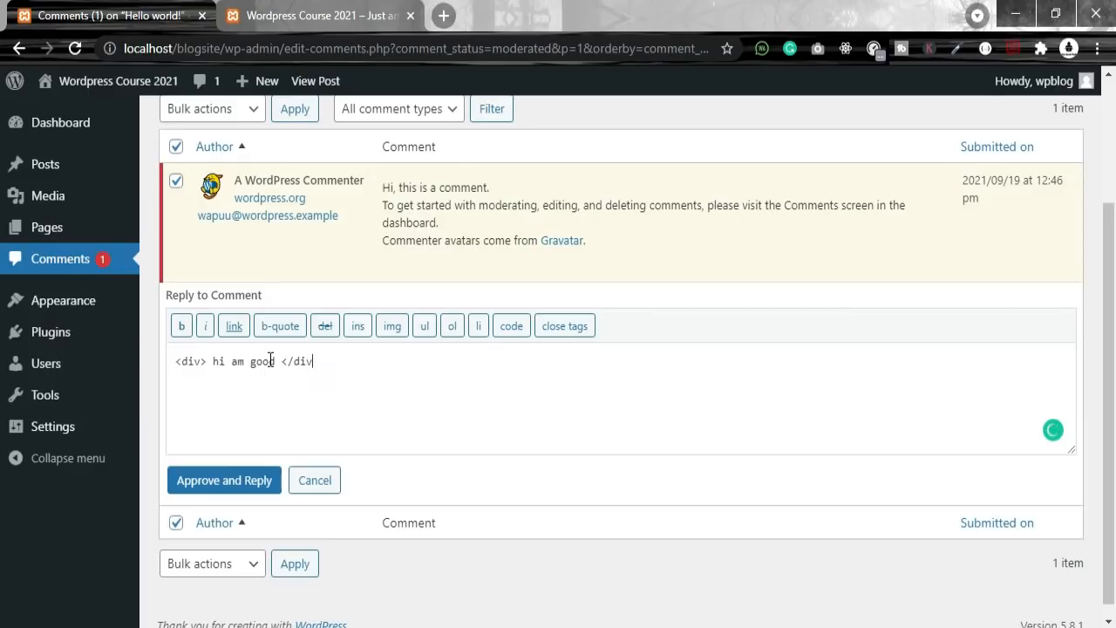
key(shift+Left)
key(shift+Left)
key(shift+Left)
key(shift+Left)
key(shift+Left)
key(shift+Left)
key(shift+Left)
key(shift+Left)
key(shift+Left)
key(shift+Left)
key(shift+Left)
key(shift+Left)
key(shift+Left)
key(shift+Left)
key(shift+Left)
key(shift+Left)
key(shift+Left)
key(shift+Left)
key(shift+Left)
key(shift+Left)
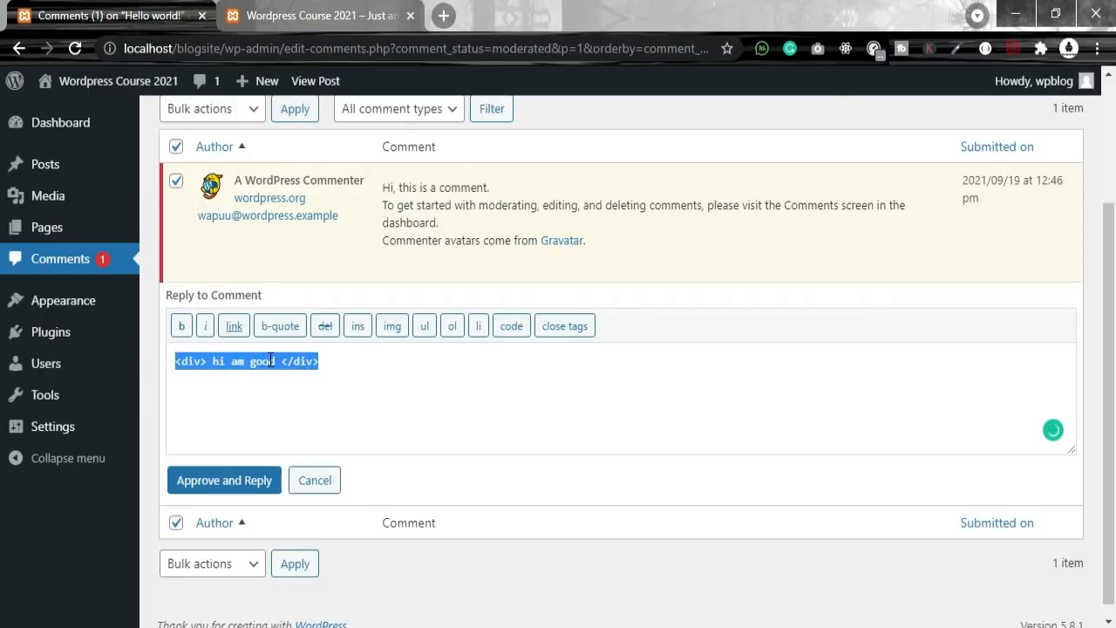
key(End)
key(shift+Left)
key(shift+Left)
key(shift+Left)
key(shift+Left)
key(shift+Left)
key(shift+Left)
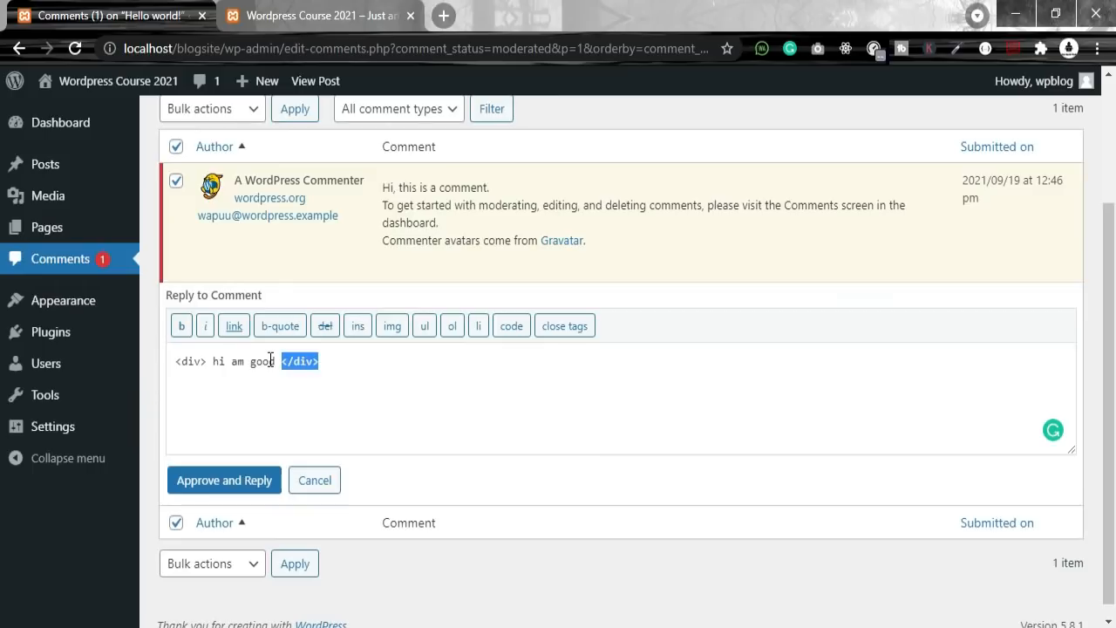
key(BackSpace)
key(shift+Left)
key(shift+Left)
key(shift+Left)
key(shift+Left)
key(shift+Left)
key(BackSpace)
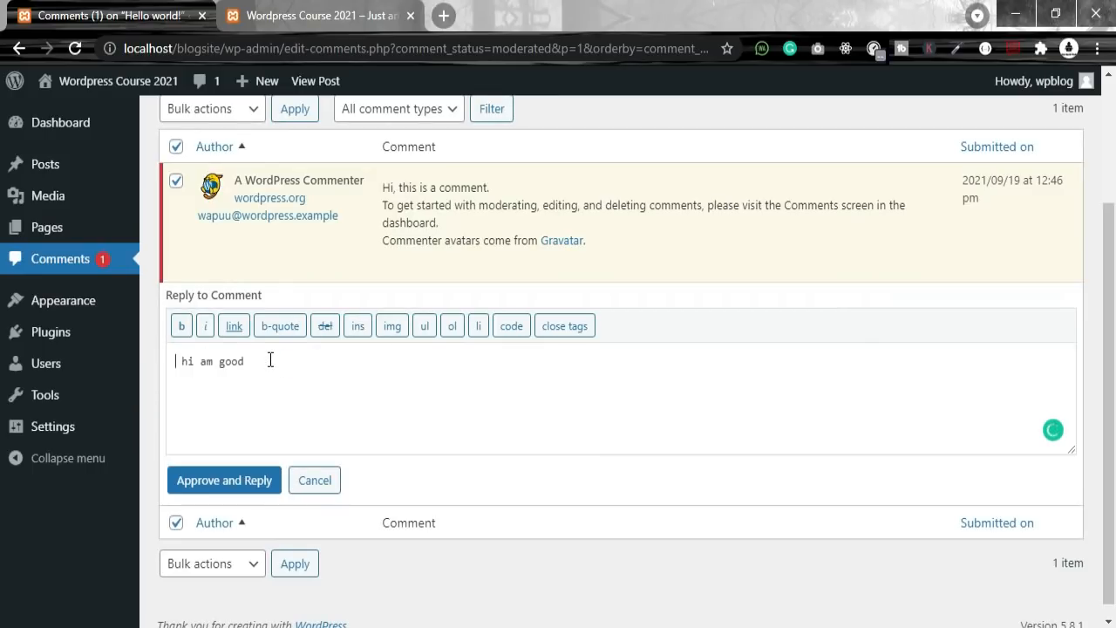
scroll(558, 428, down, 1)
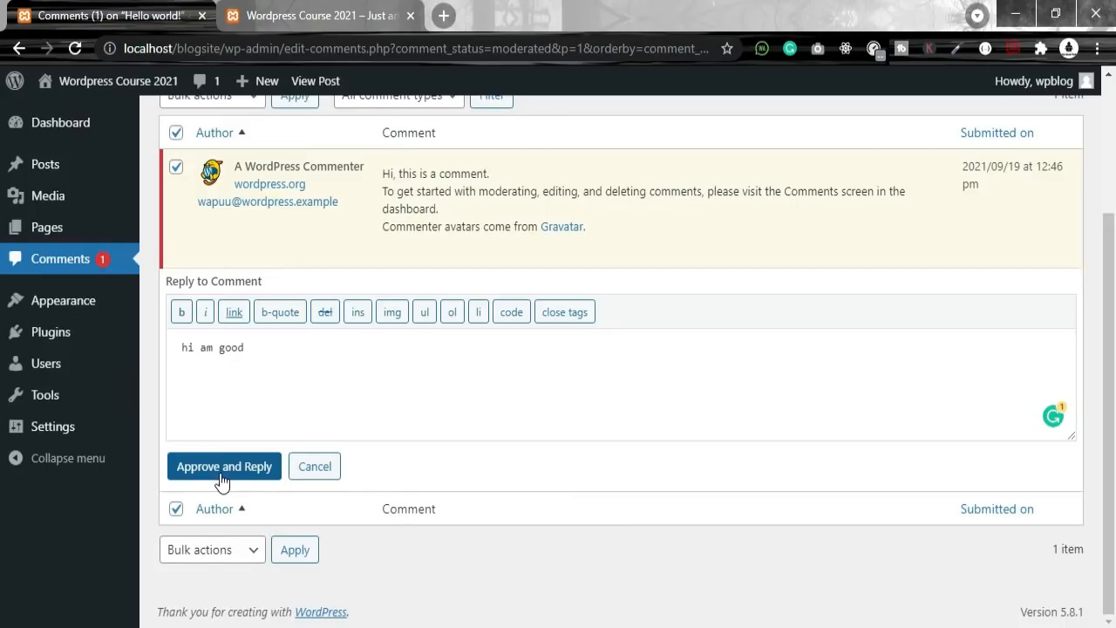
Step: Approve the comment with the 'hi am good' reply and reload the blog's front-end page
click(224, 471)
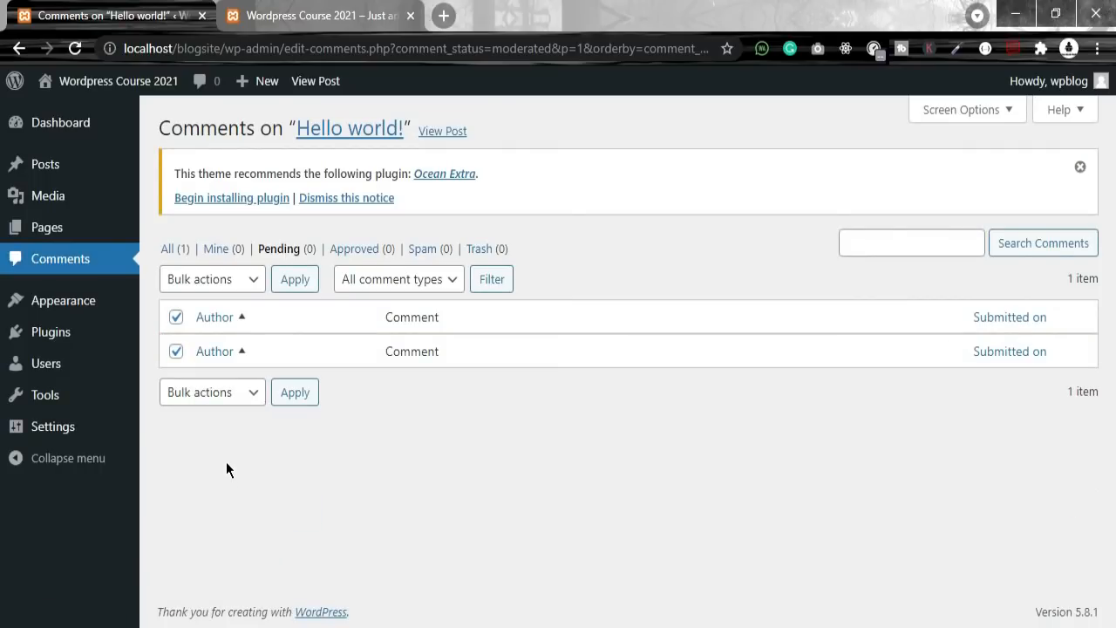
click(314, 16)
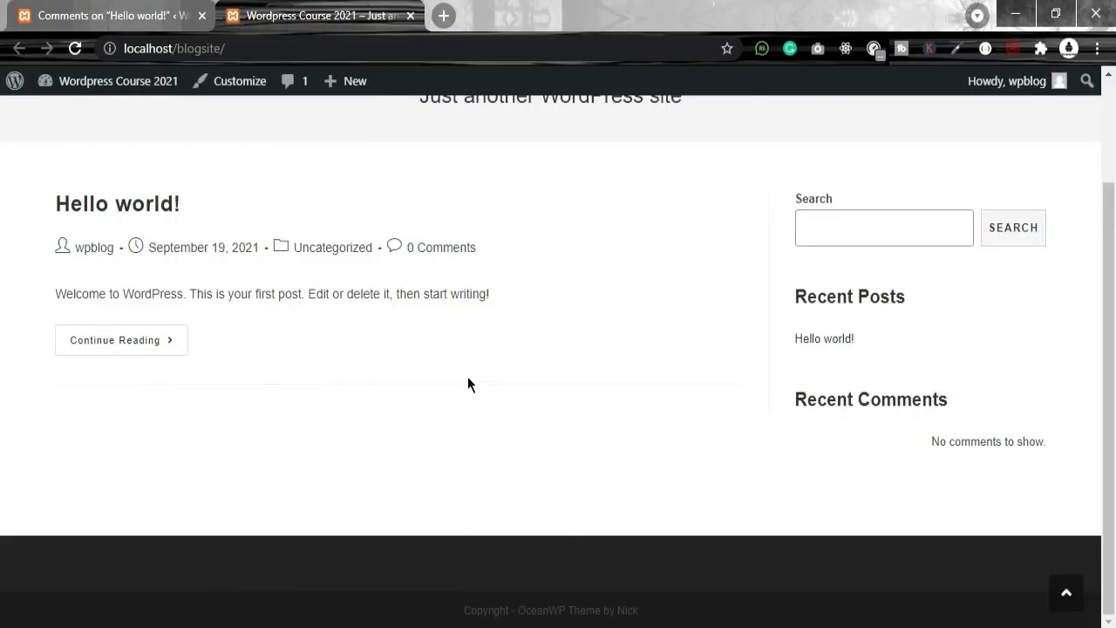
click(76, 50)
Step: Highlight the Recent Comments heading and the two commenters' names
drag(785, 398, 1004, 401)
click(954, 429)
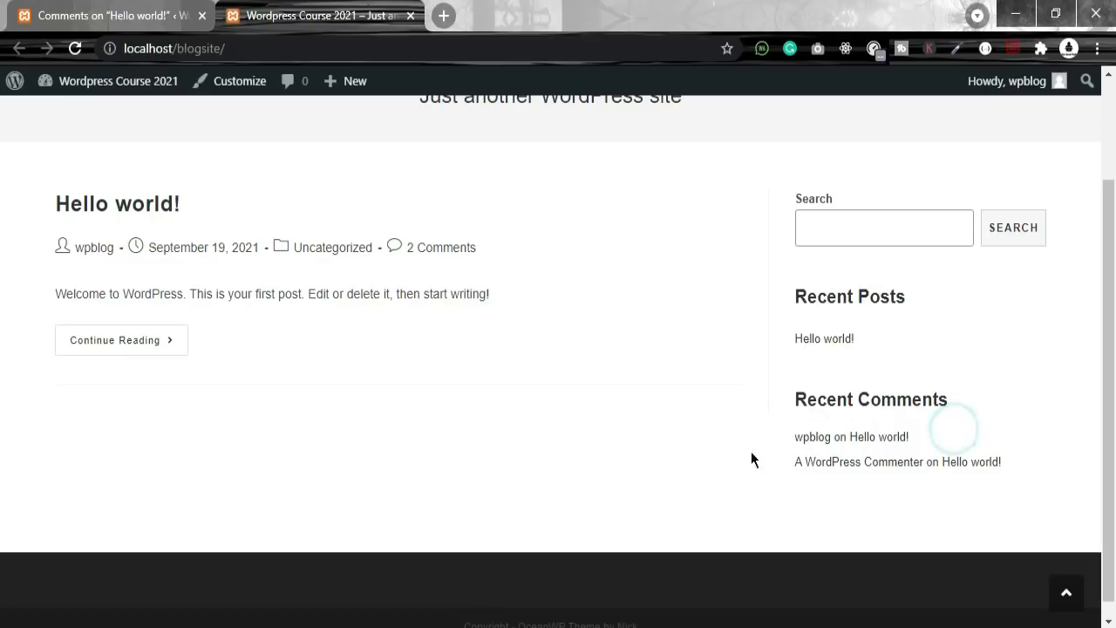
click(777, 438)
drag(777, 438, 832, 436)
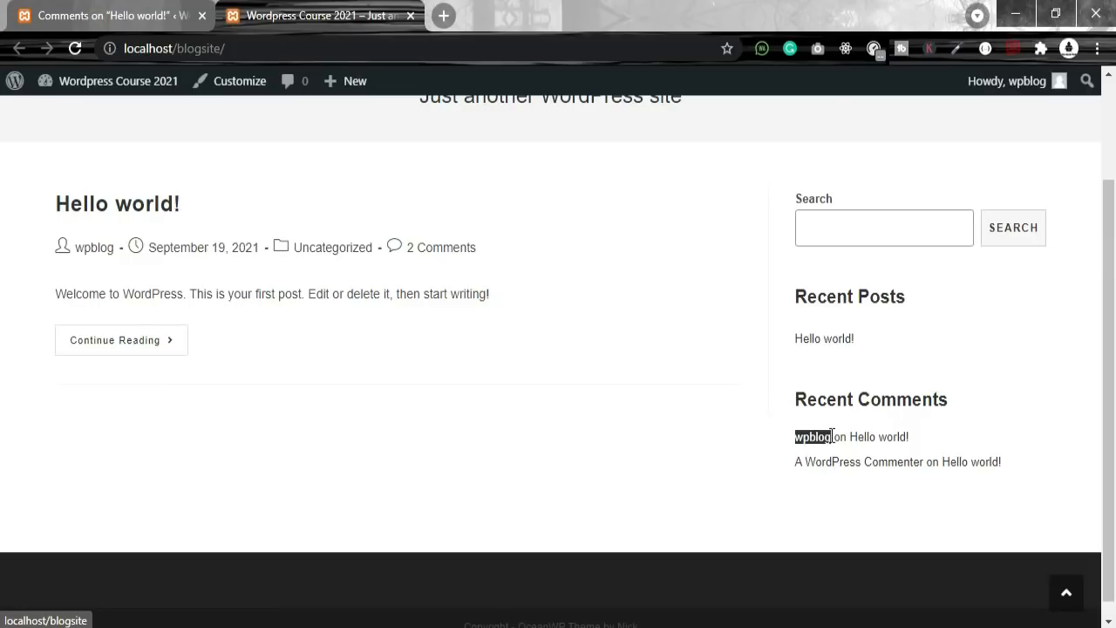
click(930, 437)
drag(930, 437, 844, 453)
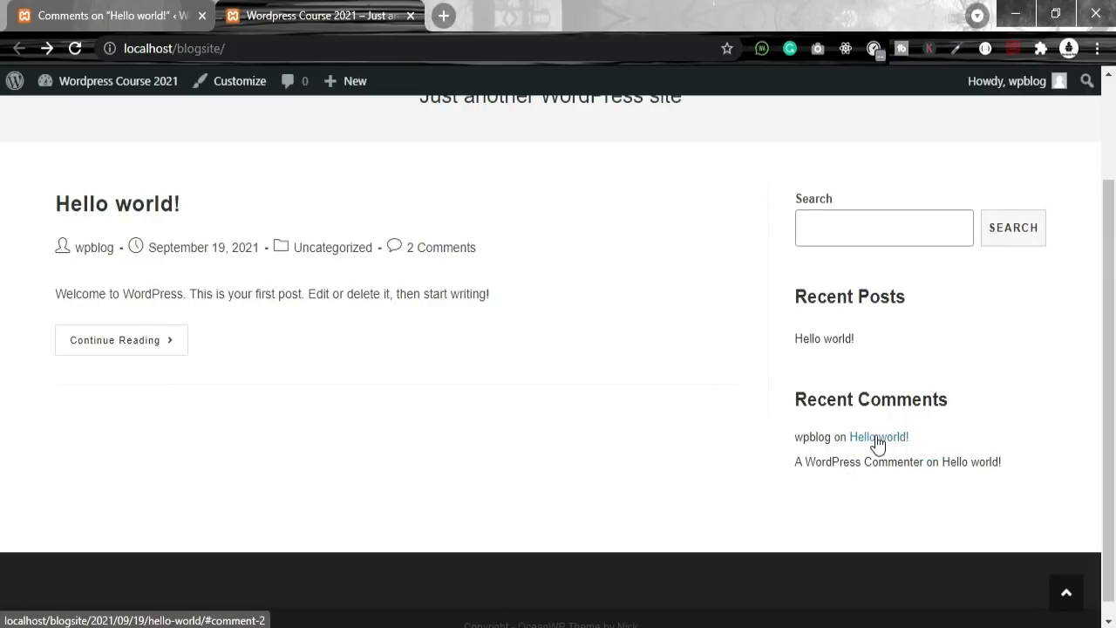
click(878, 441)
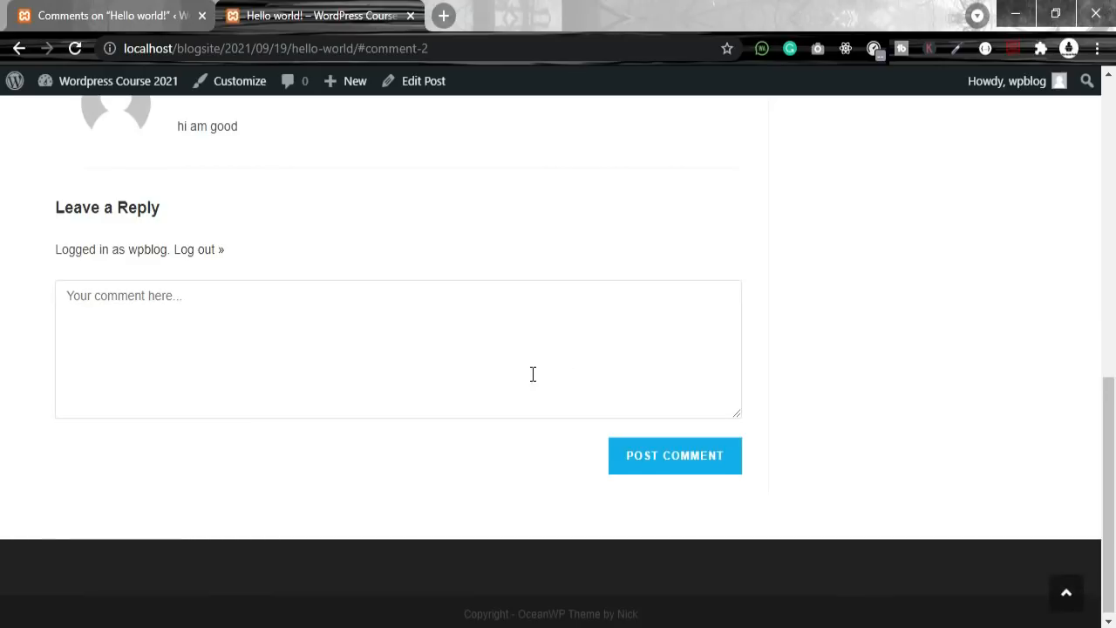
scroll(282, 322, up, 4)
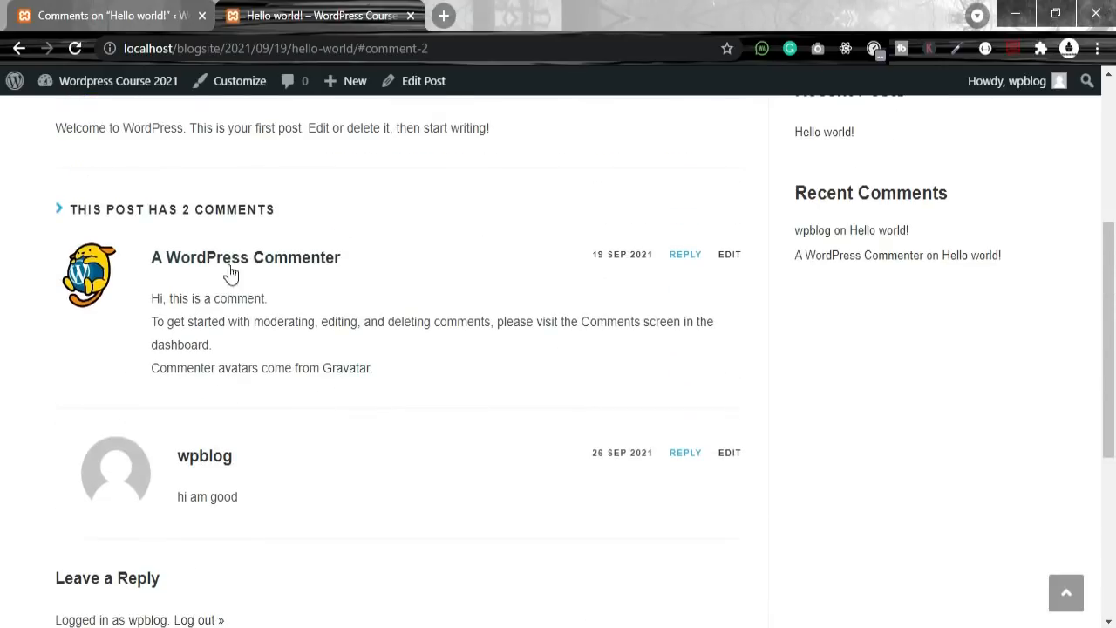
scroll(548, 407, down, 2)
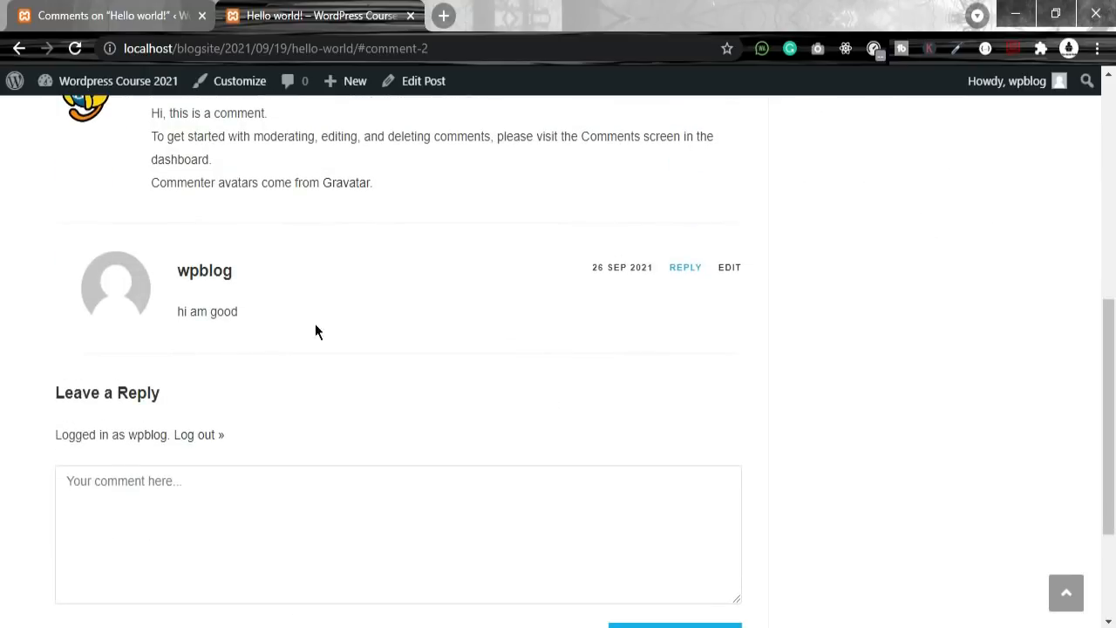
click(258, 270)
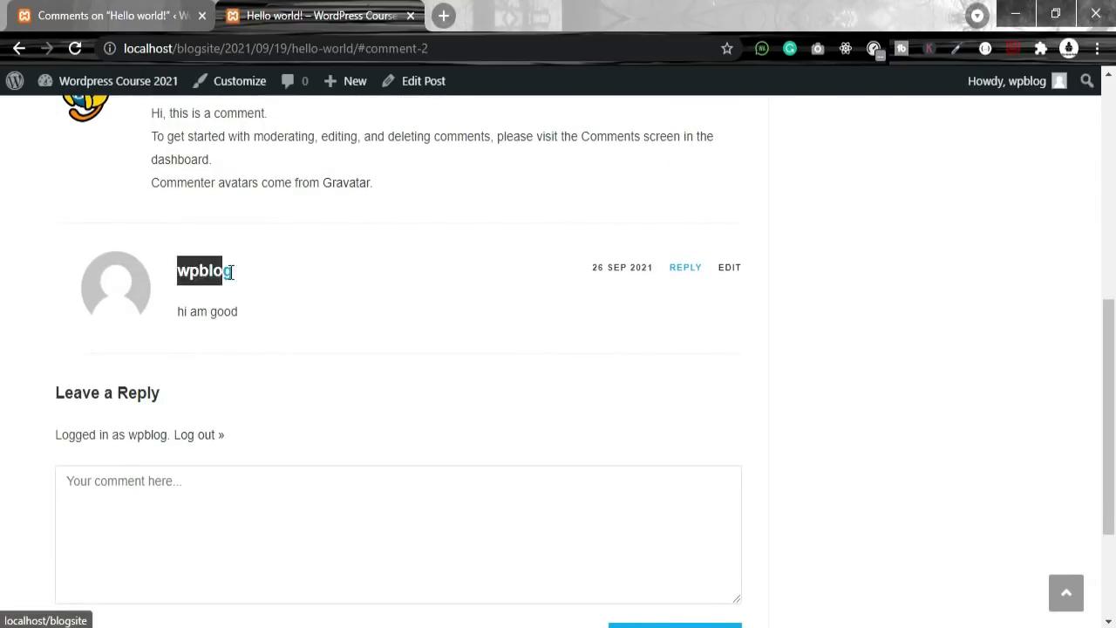
drag(251, 303, 279, 320)
click(280, 320)
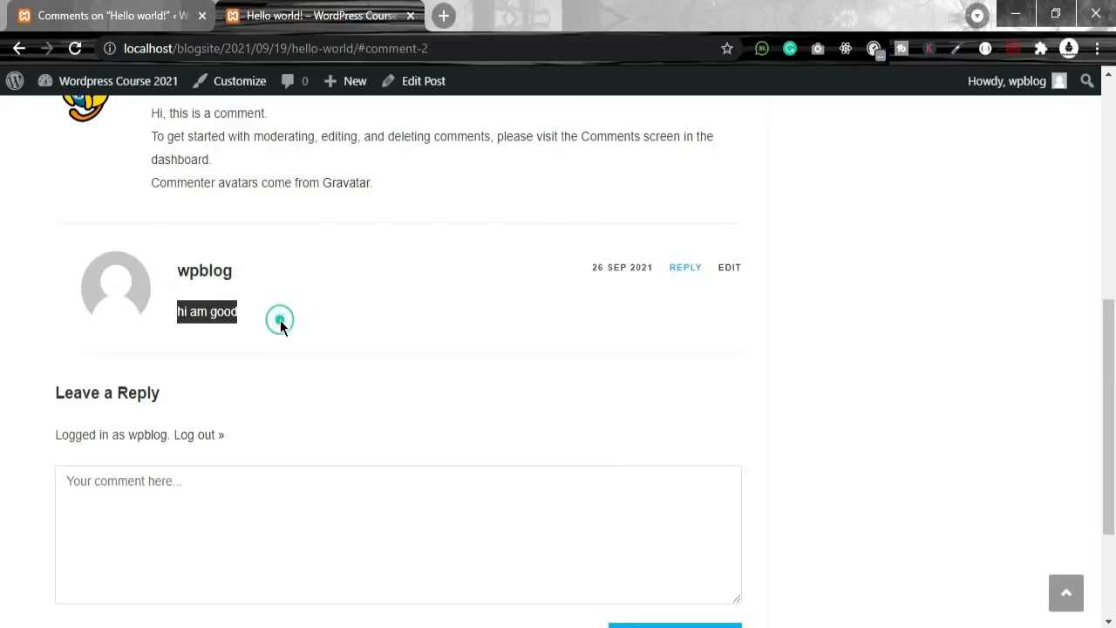
scroll(328, 341, up, 2)
drag(140, 303, 421, 381)
scroll(438, 347, down, 3)
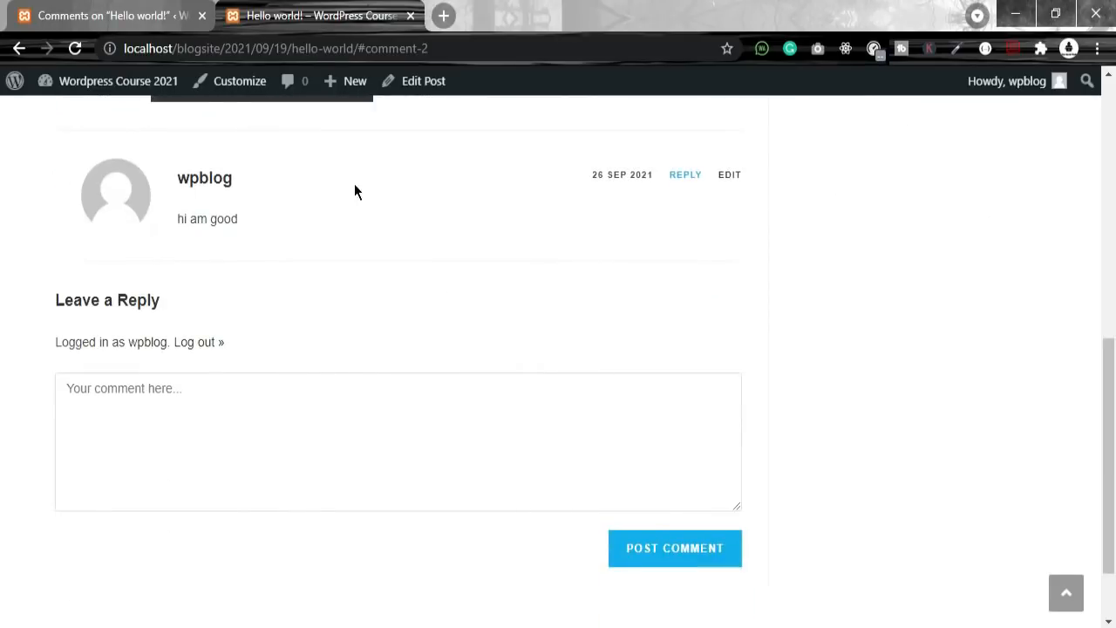
drag(311, 234, 174, 233)
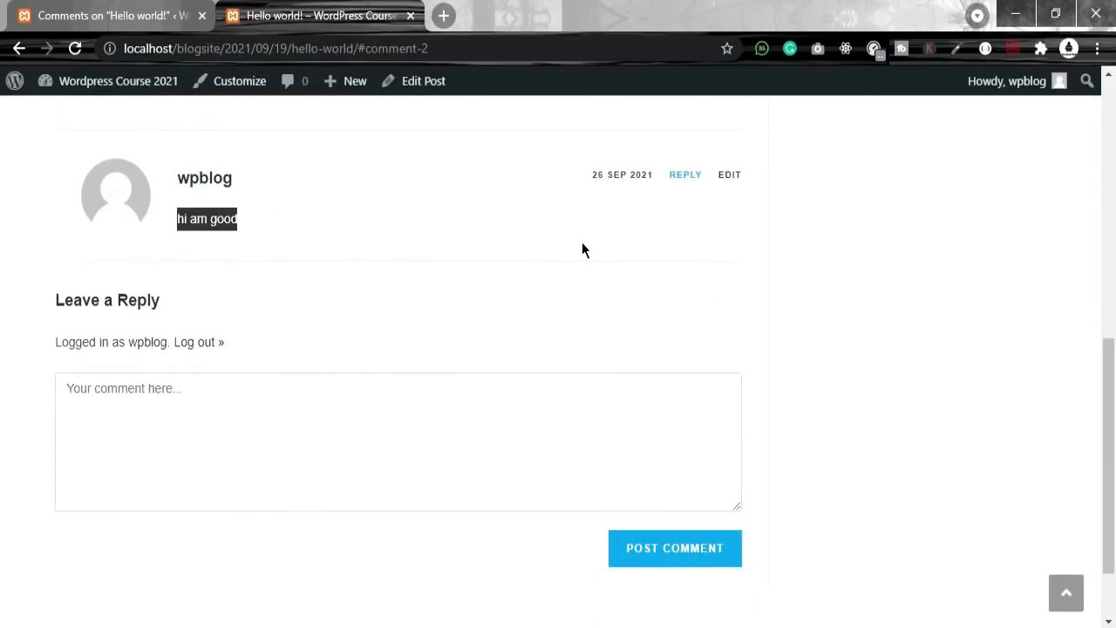
scroll(741, 284, up, 1)
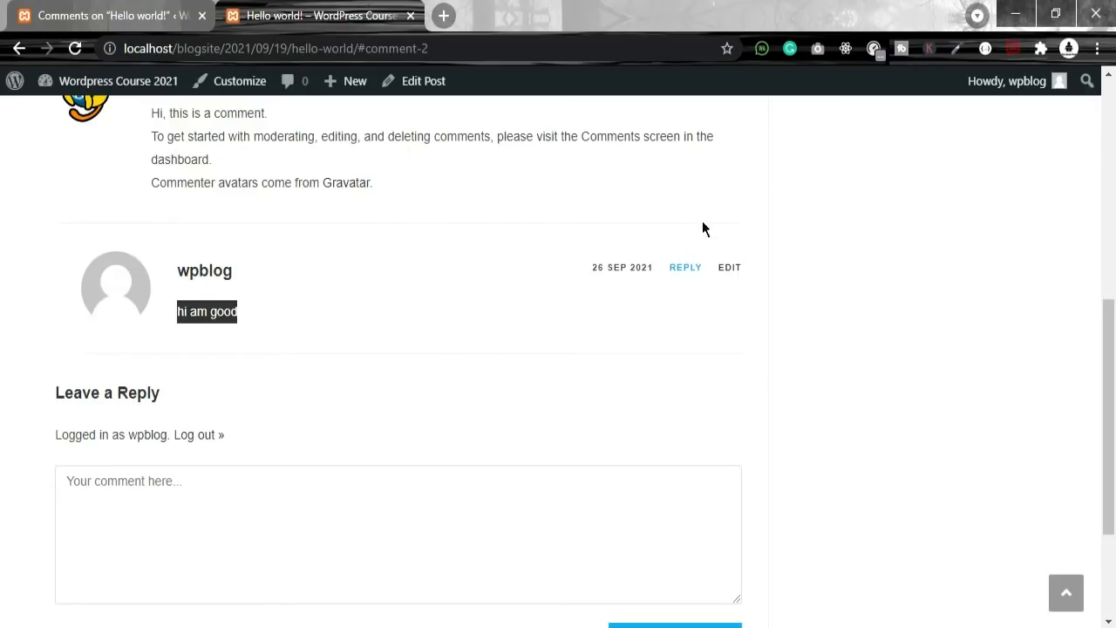
drag(707, 245, 746, 310)
click(787, 274)
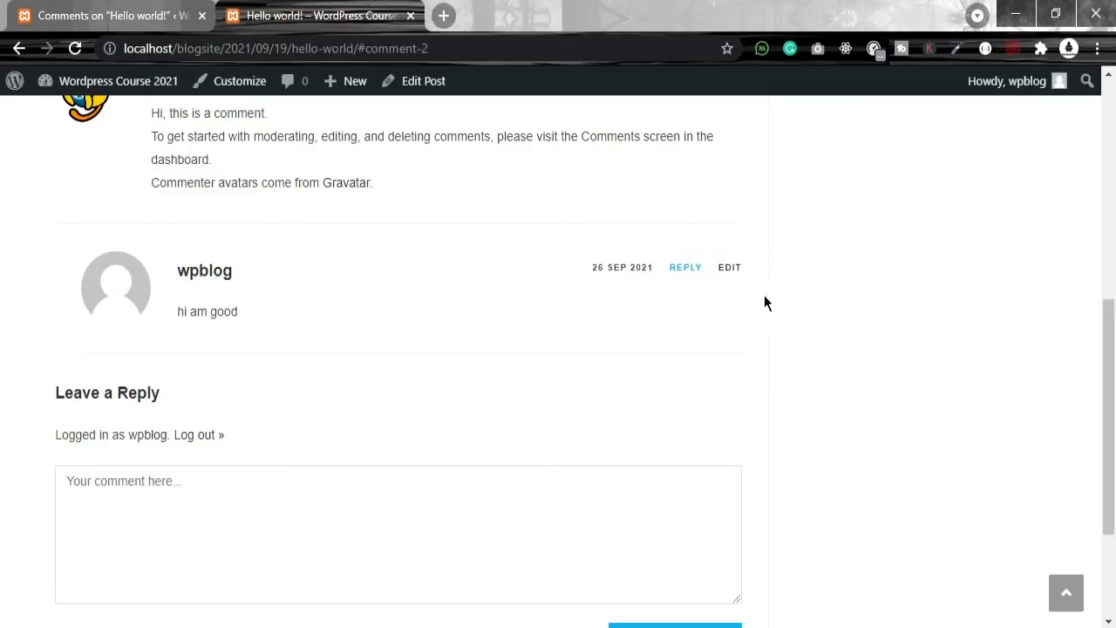
drag(727, 281, 769, 275)
click(738, 279)
scroll(530, 288, up, 4)
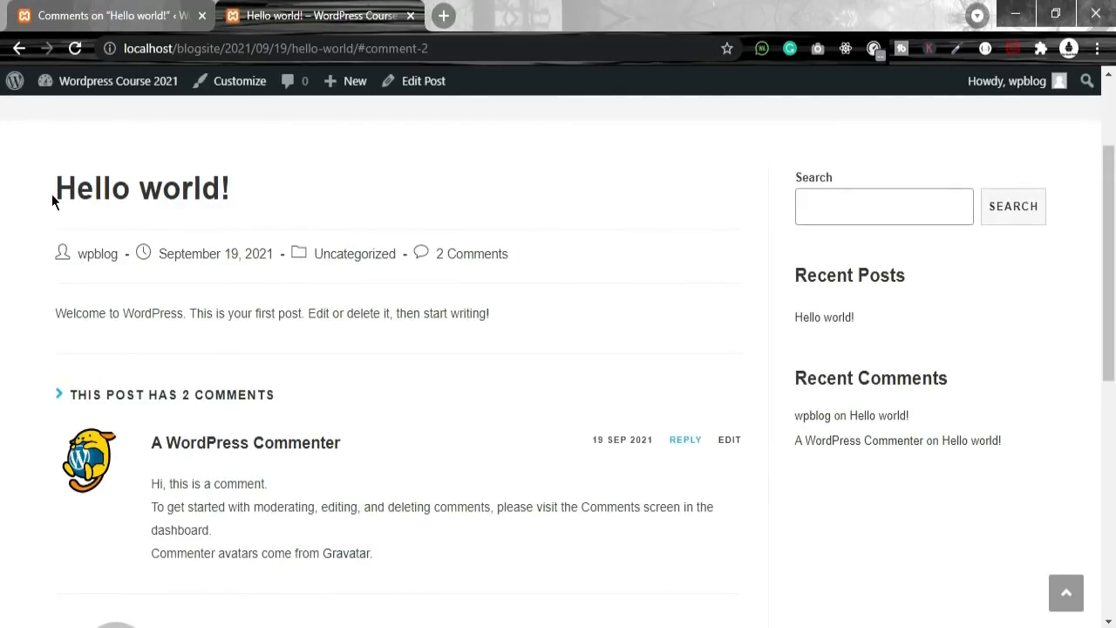
Step: Approve the pending Hello world! comment through Bulk actions, confirming '1 comment approved'
click(18, 50)
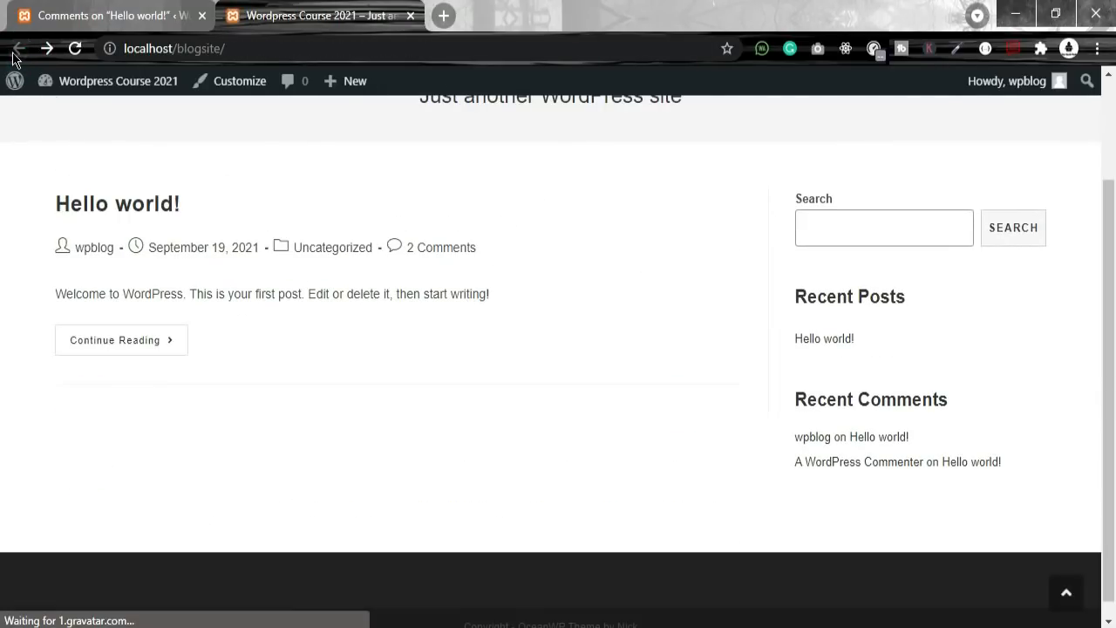
click(96, 16)
click(269, 16)
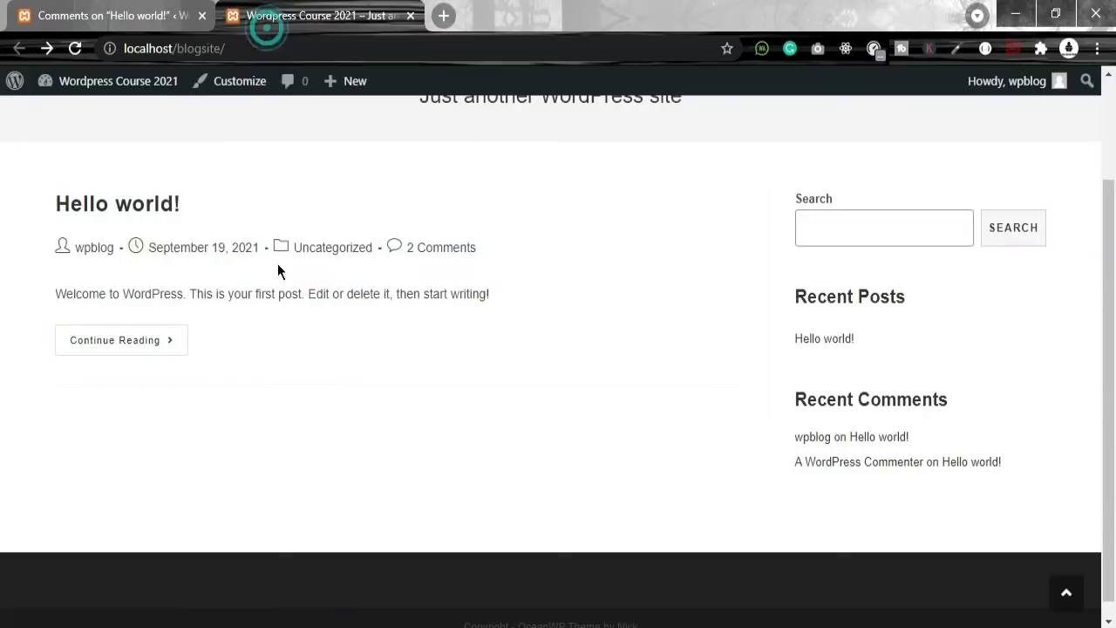
click(111, 13)
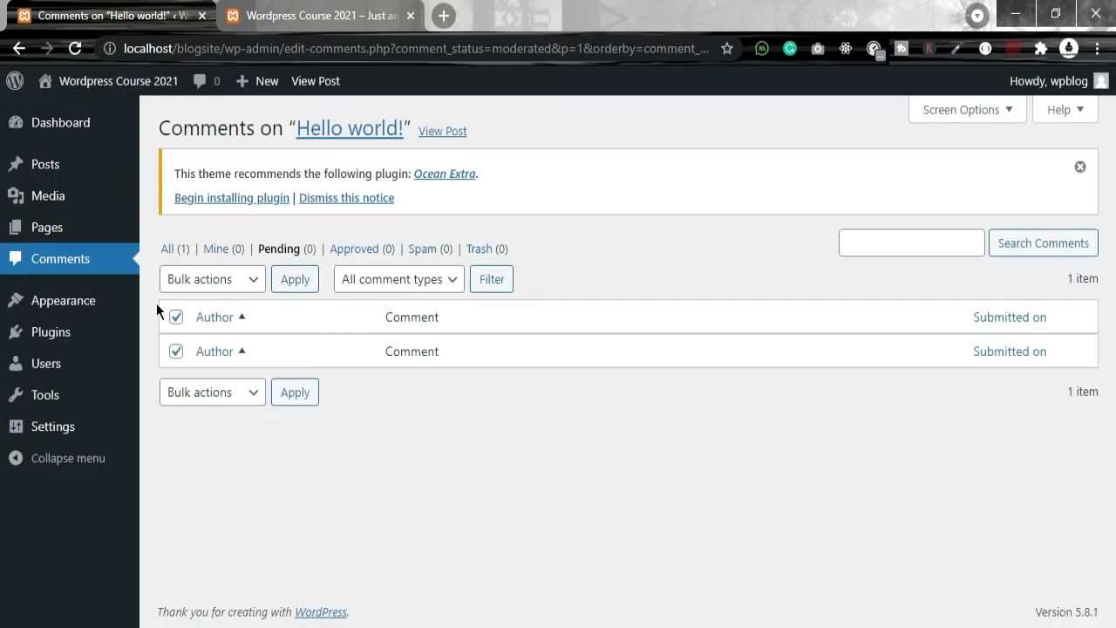
click(239, 284)
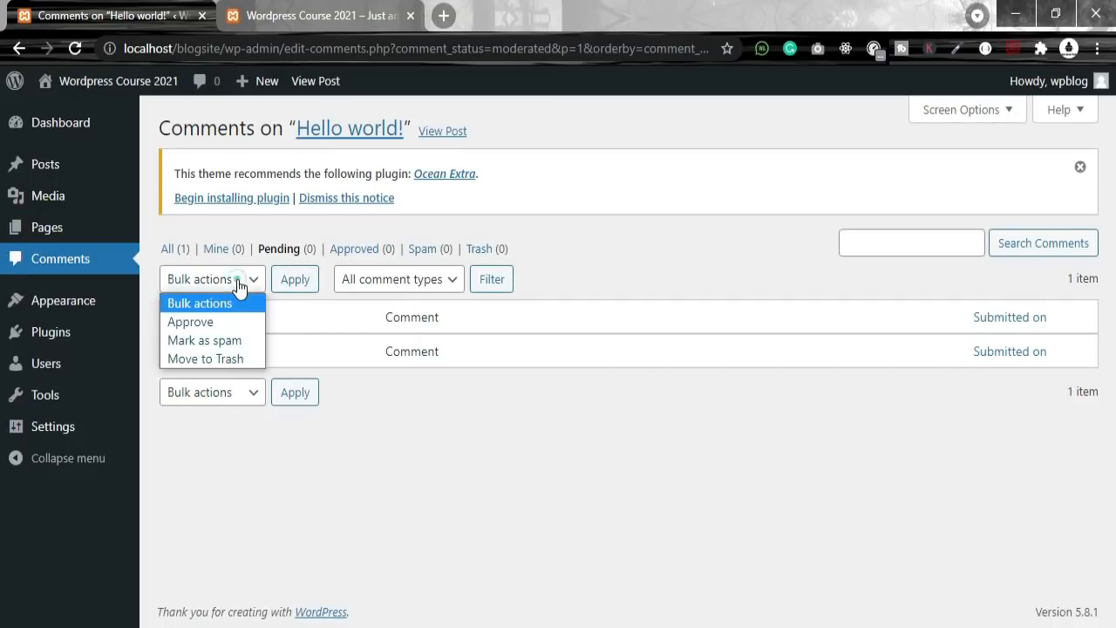
click(214, 321)
click(295, 395)
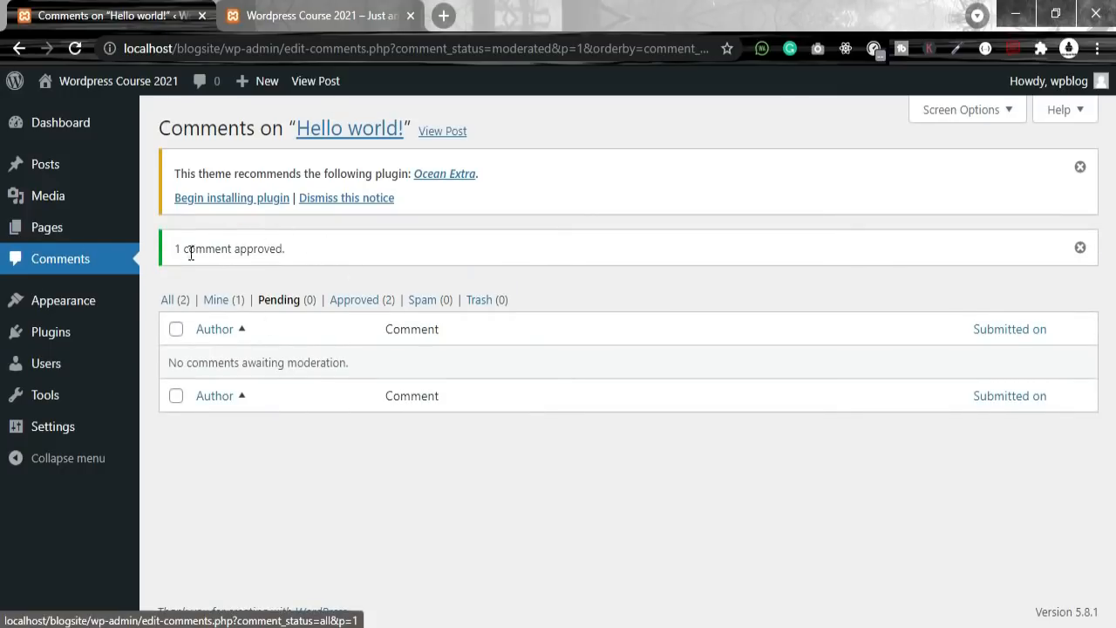
drag(176, 251, 298, 256)
Step: Filter to Mine (1) and highlight wpblog's 'hi am good' reply and its 2021/09/26 date
click(220, 300)
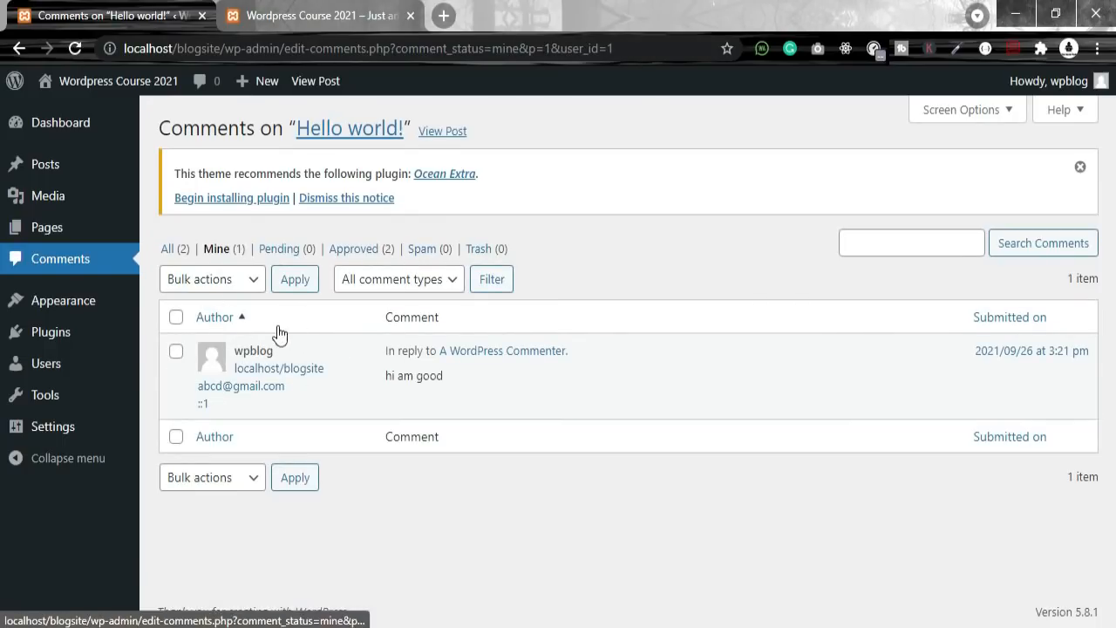
drag(308, 397, 221, 370)
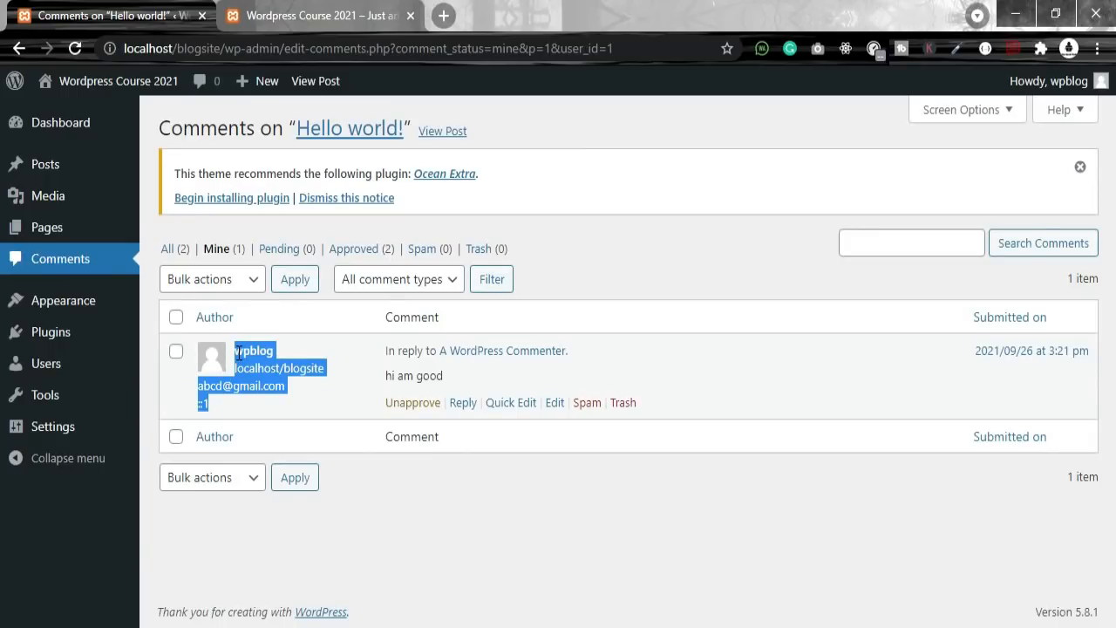
click(472, 375)
drag(470, 377, 376, 350)
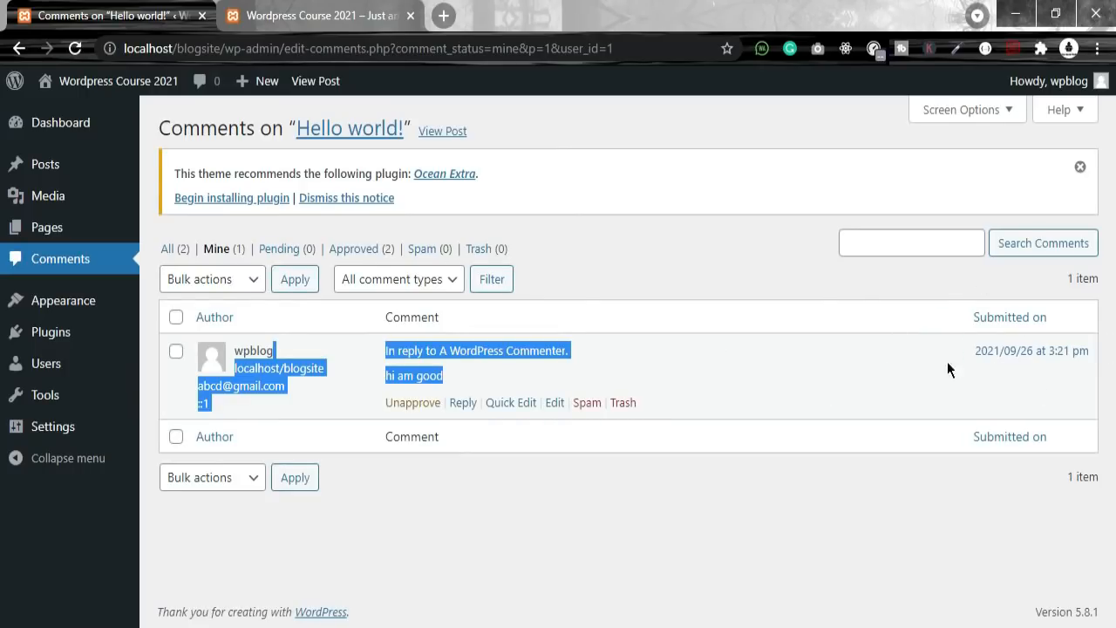
drag(1082, 358, 983, 323)
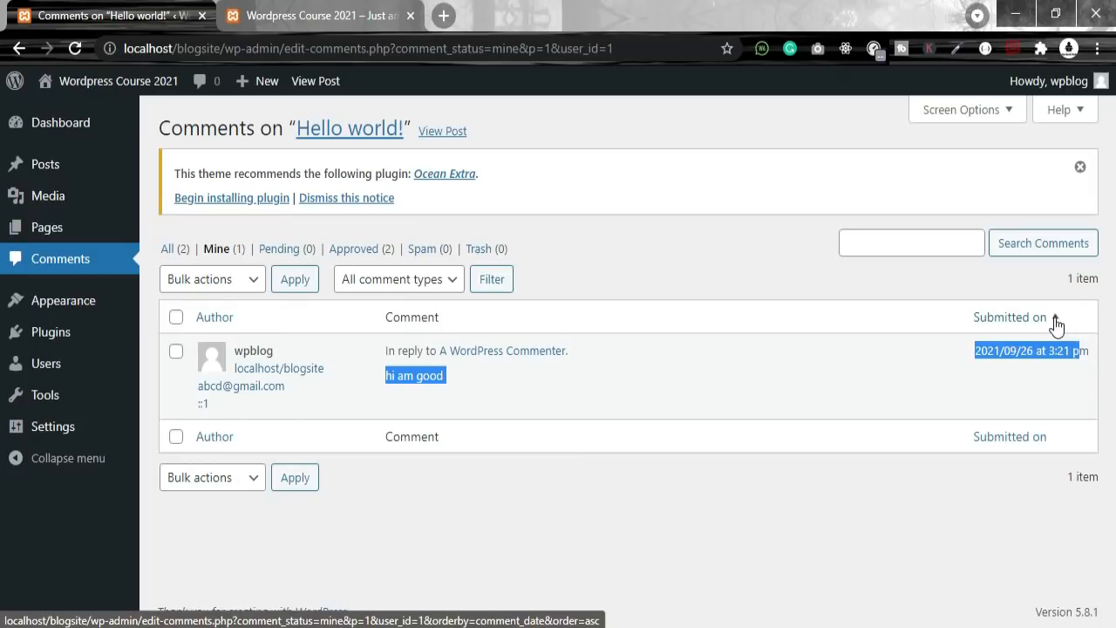
drag(976, 361, 1108, 351)
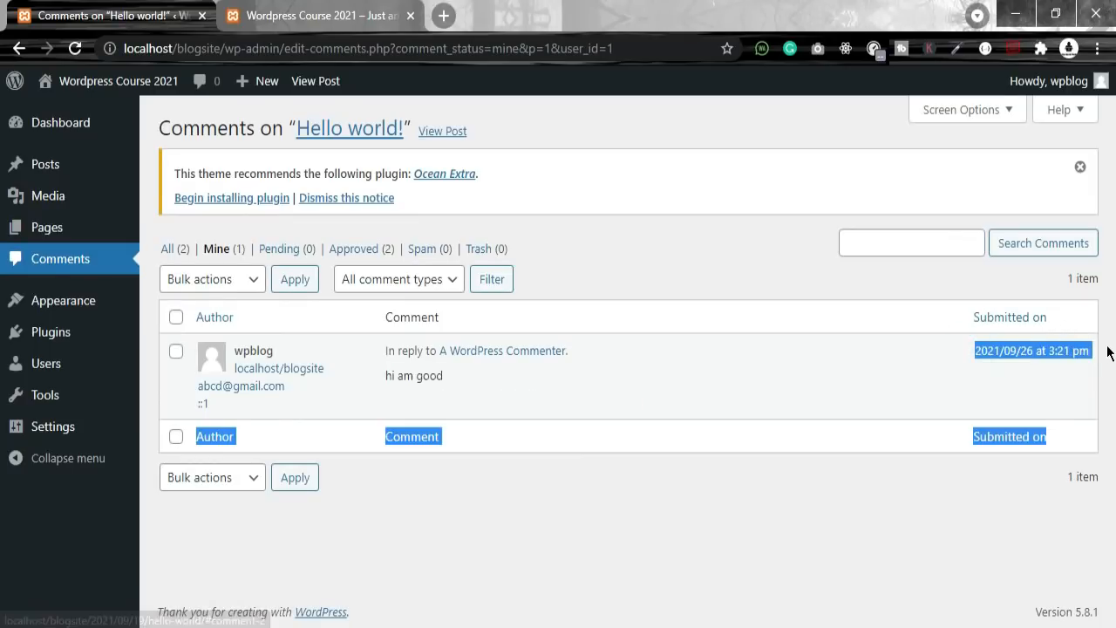
click(1004, 468)
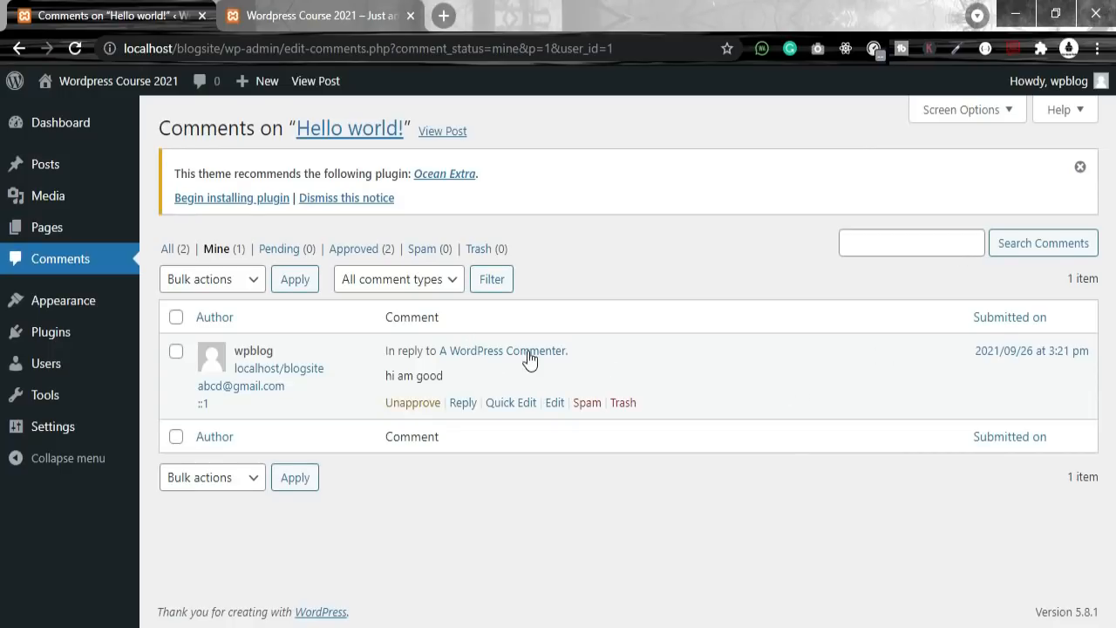
Step: Filter to Approved (2) and highlight the wpblog comment's text
click(357, 251)
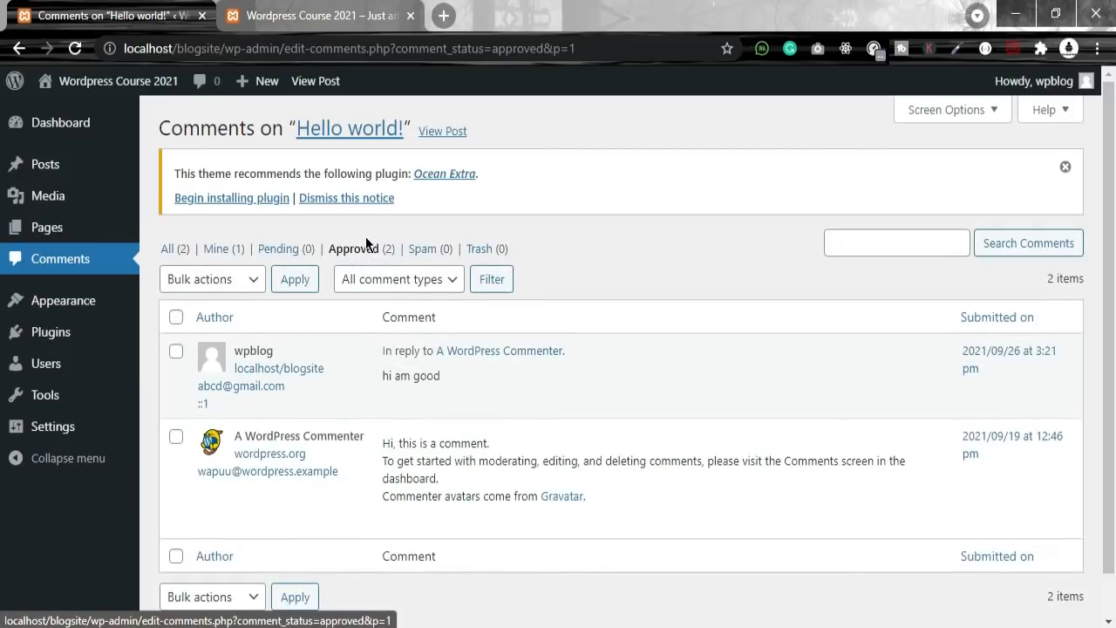
drag(462, 389, 375, 350)
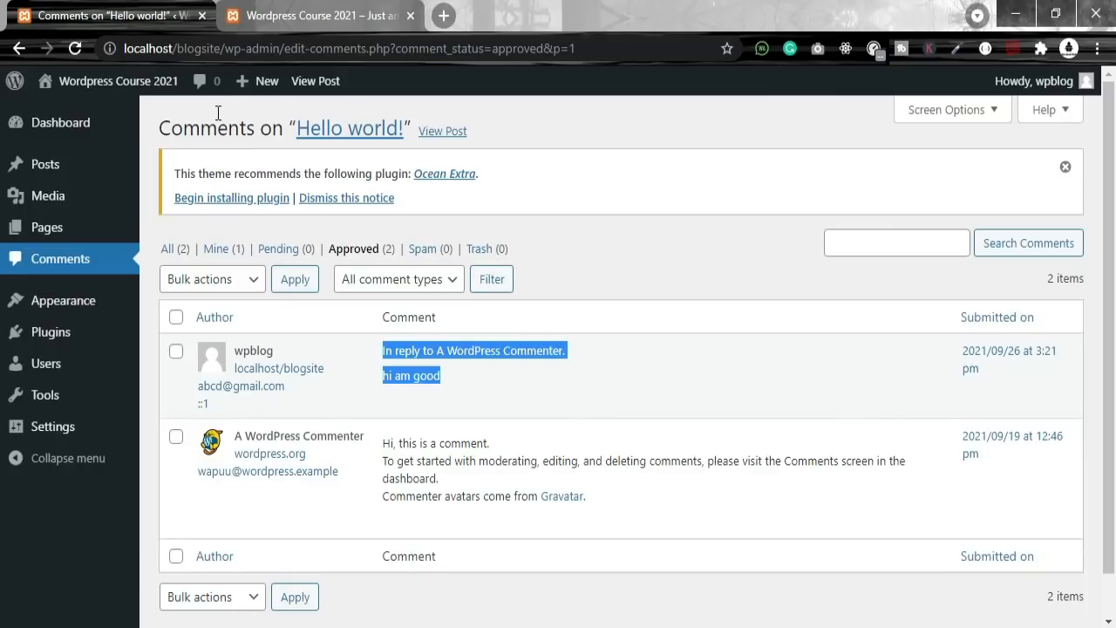
Step: Create a new post from Posts > Add New and title it 'Html'
mouse_move(13, 165)
click(213, 205)
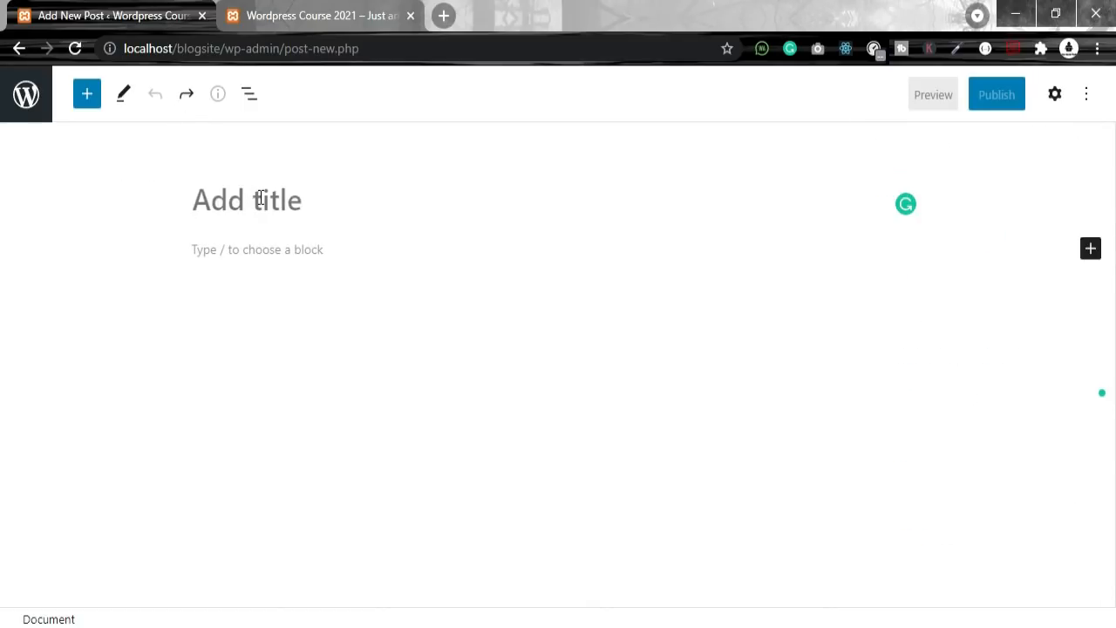
text(ho)
key(BackSpace)
key(BackSpace)
text(Html)
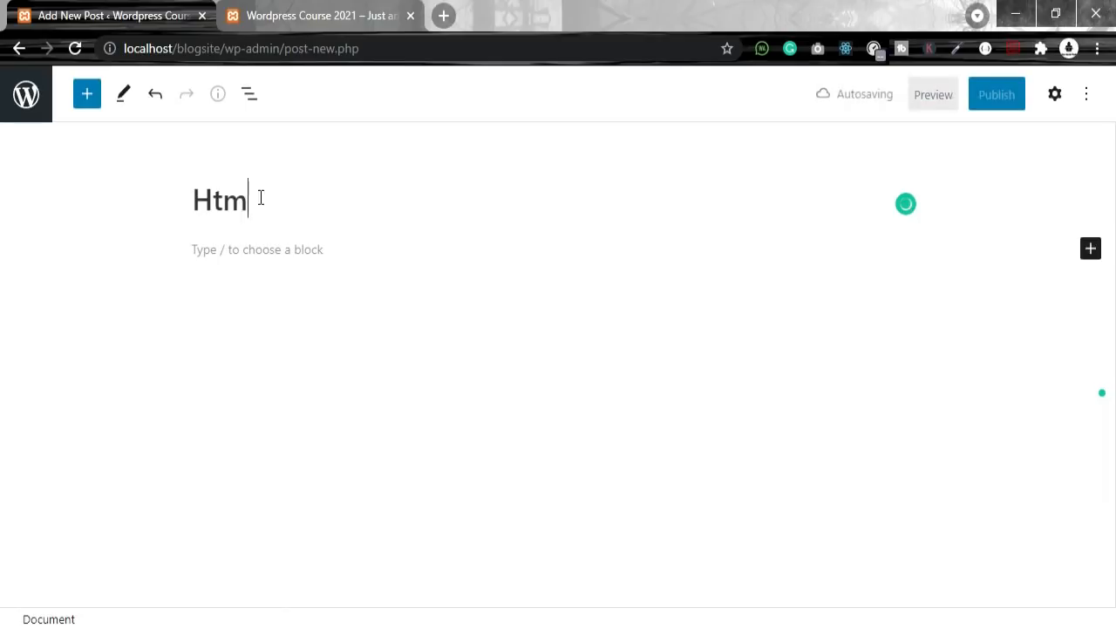
Step: Search Google for 'html stands for' and copy the featured Hypertext Markup Language answer
click(443, 16)
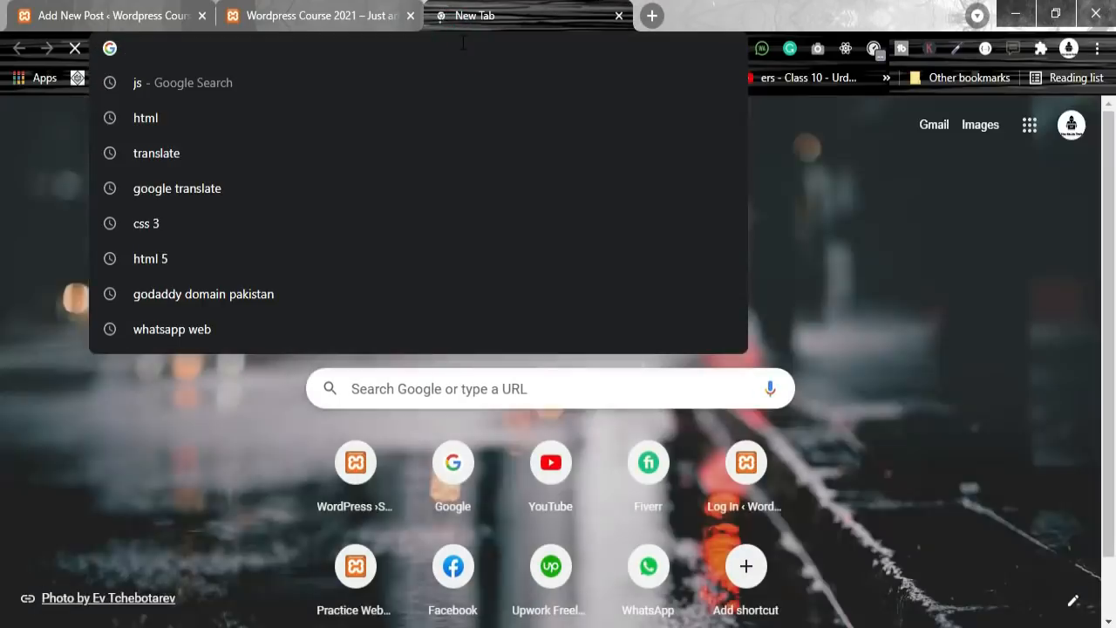
text(html sta)
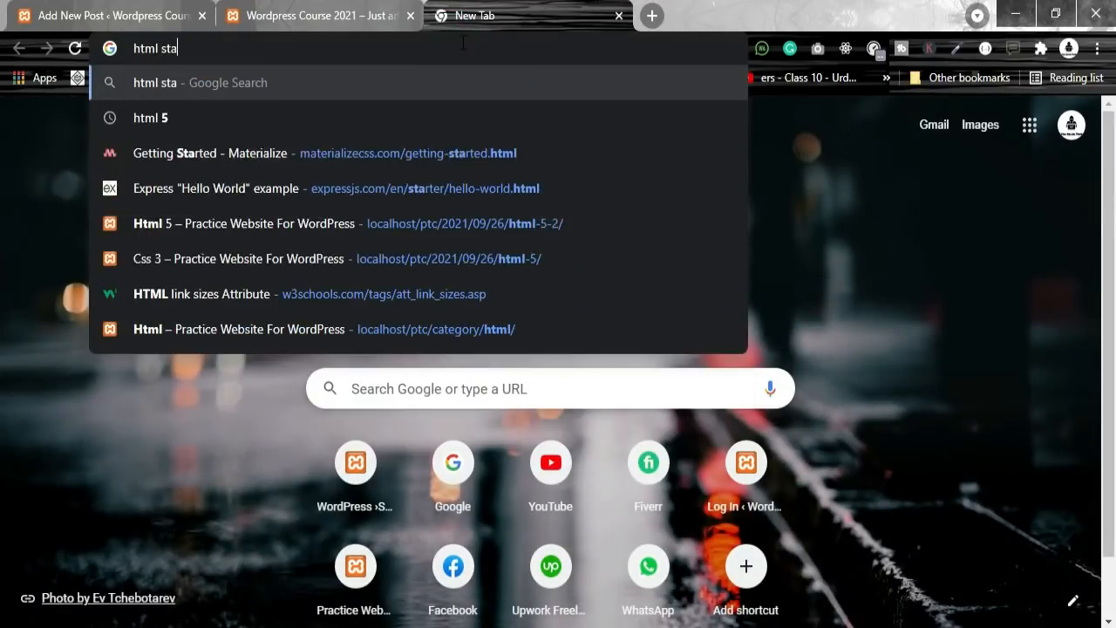
text(nds fo)
key(Return)
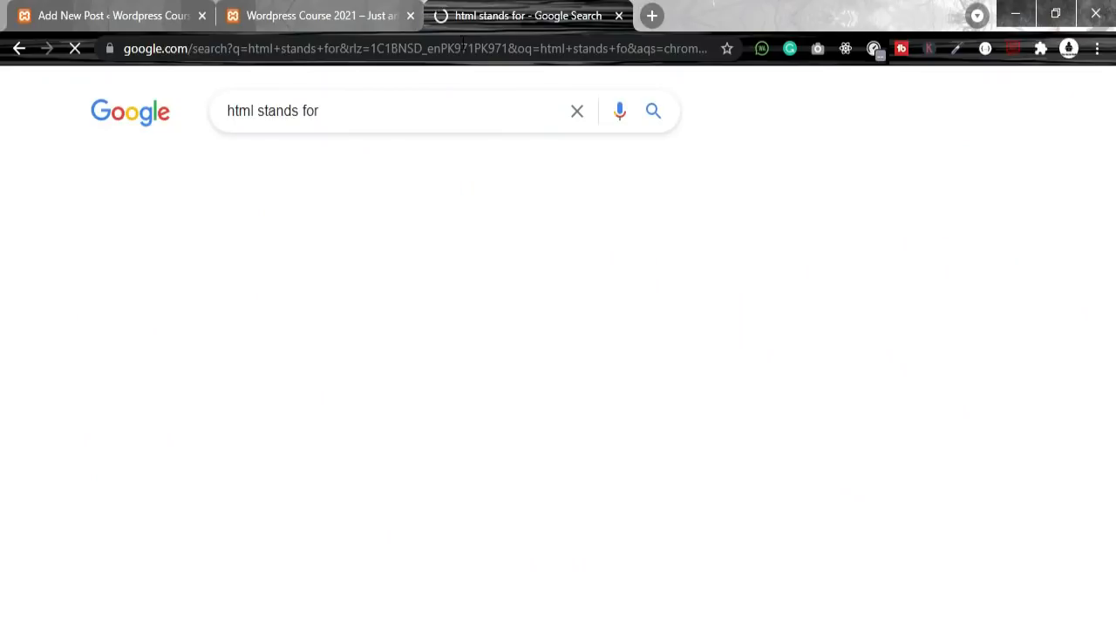
drag(80, 244, 441, 333)
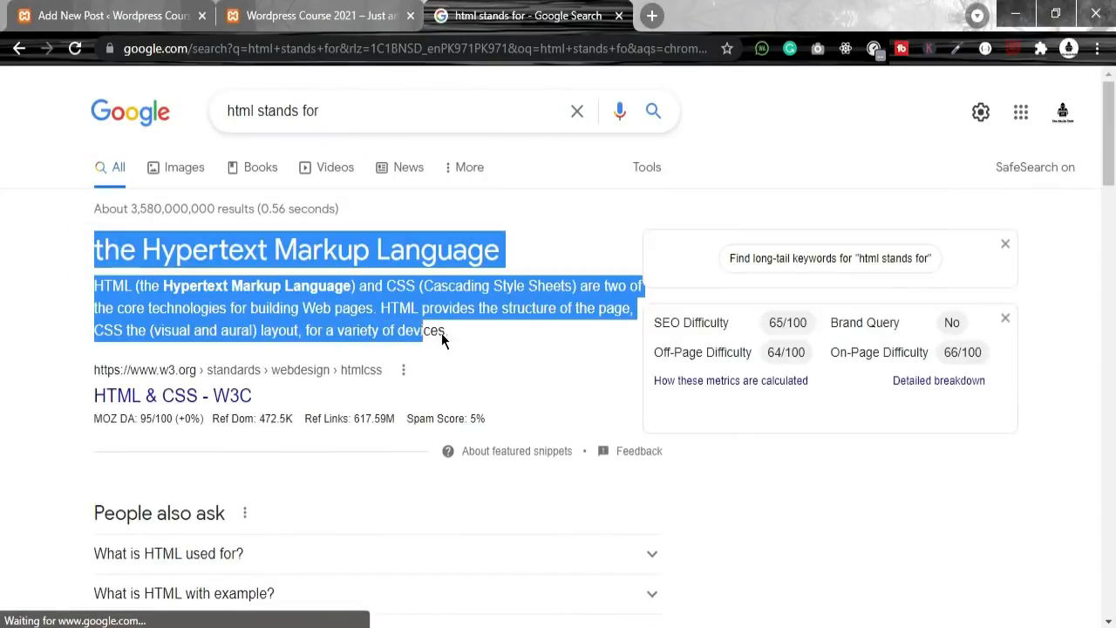
key(ctrl+Page_Up)
key(ctrl+Page_Up)
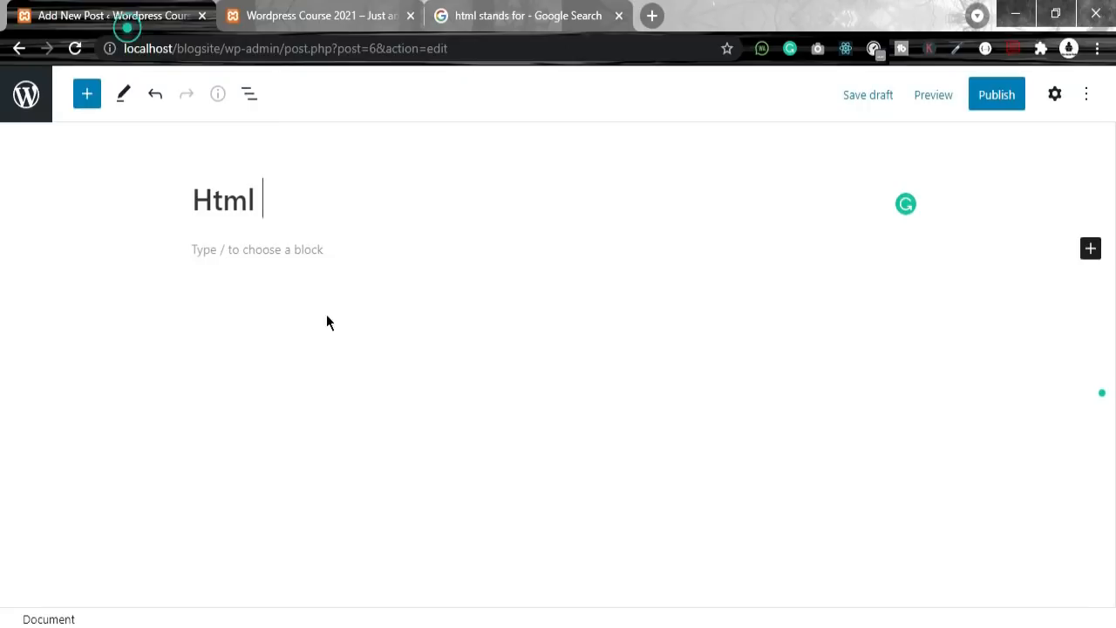
Step: Paste the copied HTML definition as the post's first paragraph
click(300, 249)
text(the Hypertext Markup LanguageHTML (the Hypertext Markup Language) and CSS (Cascading Style Sheets) are two of the core technologies for building Web pages. HTML provides the structure of the page, CSS the (visual and aural) layout, for a variety of devices.)
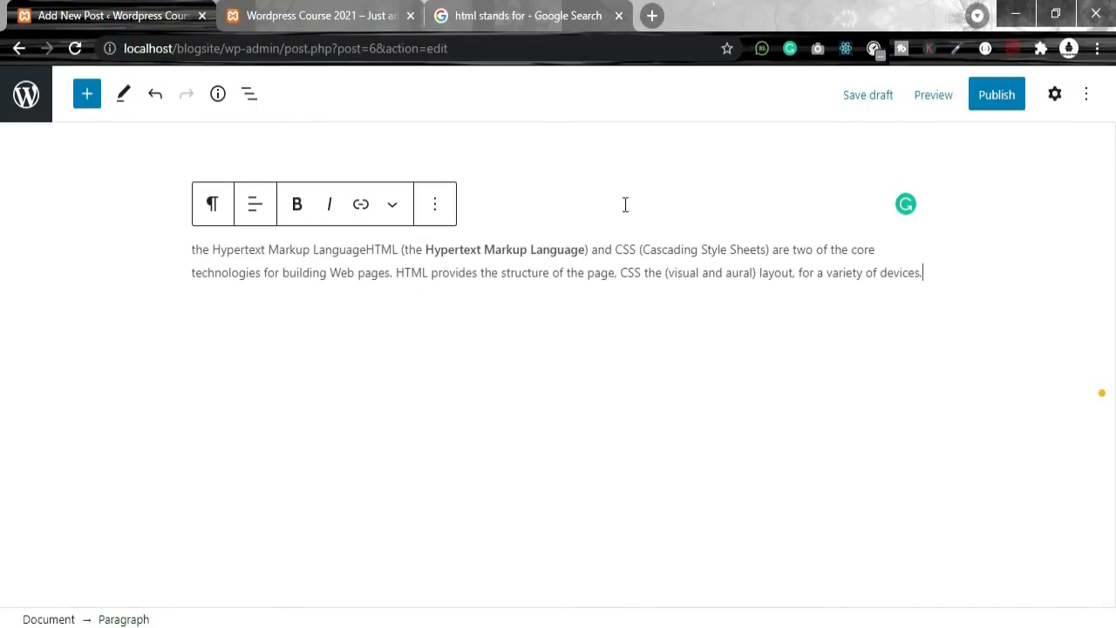
click(267, 199)
drag(267, 199, 154, 206)
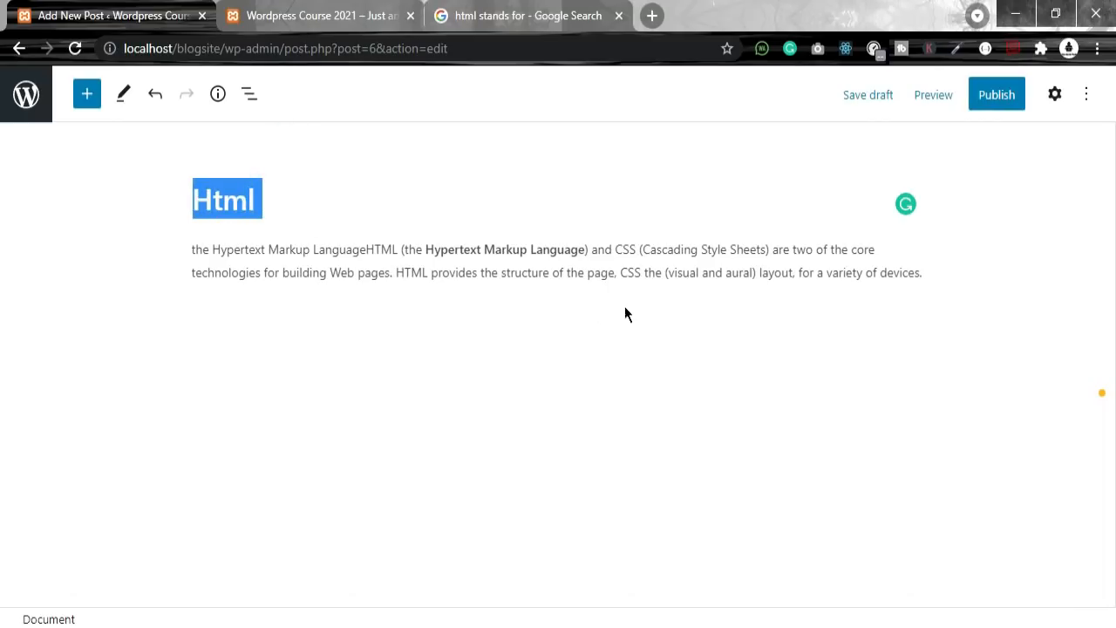
click(624, 276)
drag(922, 274, 169, 251)
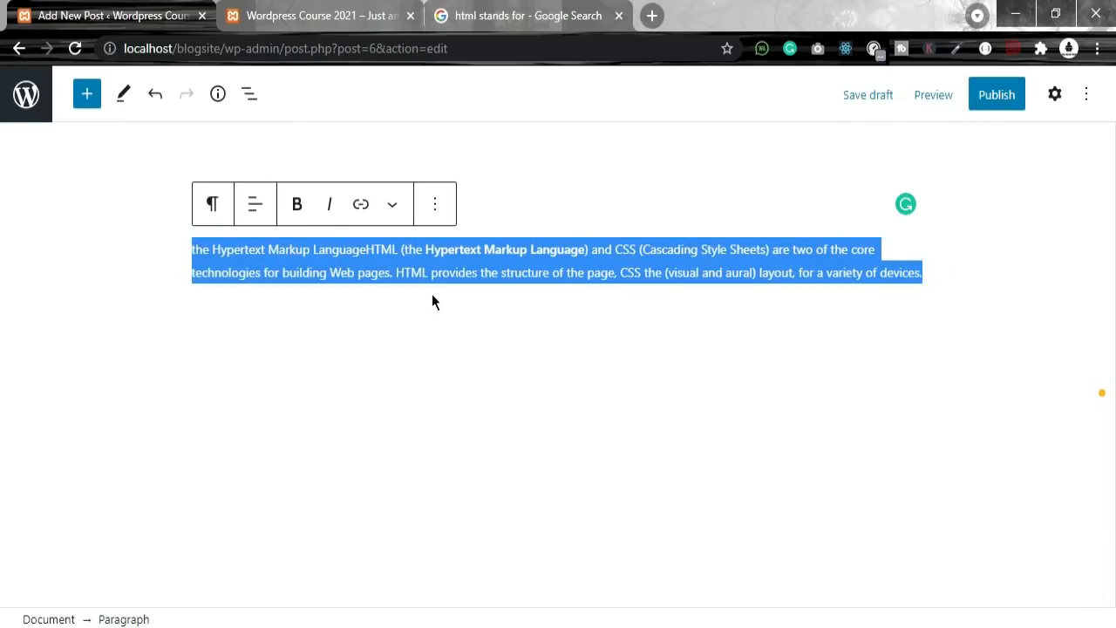
Step: Add a space after 'Language' and make 'Hypertext Markup Language' bold italic
click(179, 265)
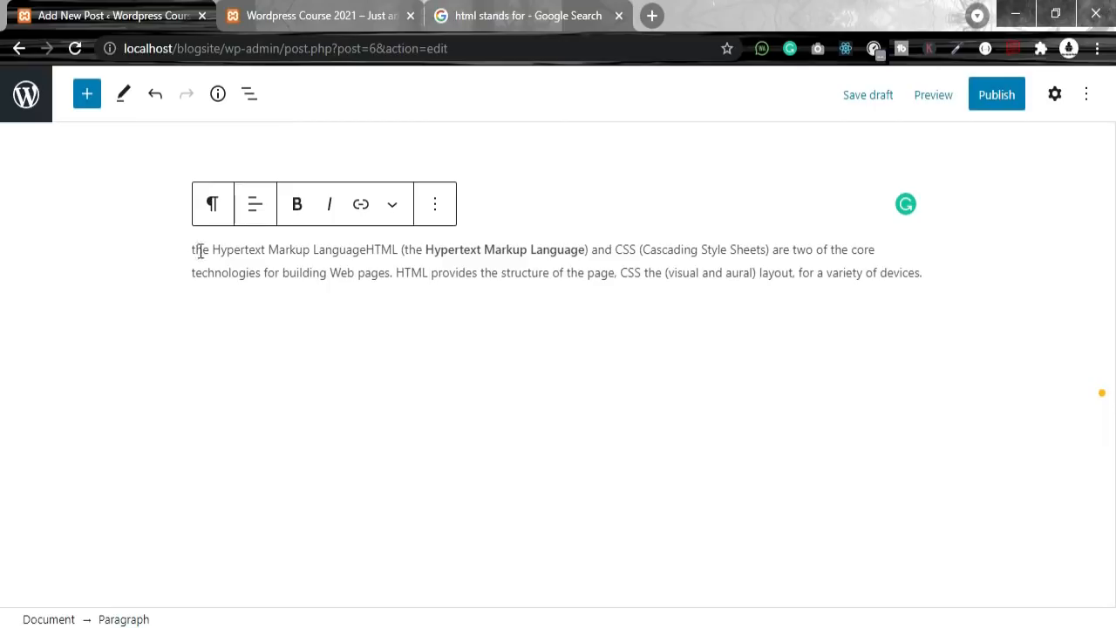
drag(212, 251, 369, 253)
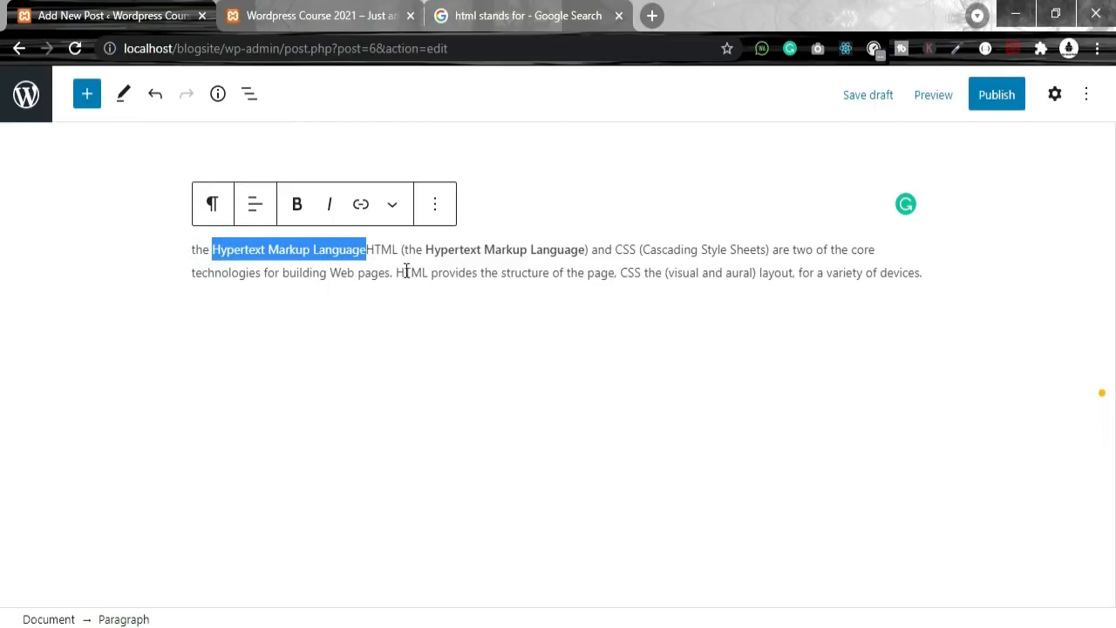
key(ctrl+z)
key(ctrl+shift+z)
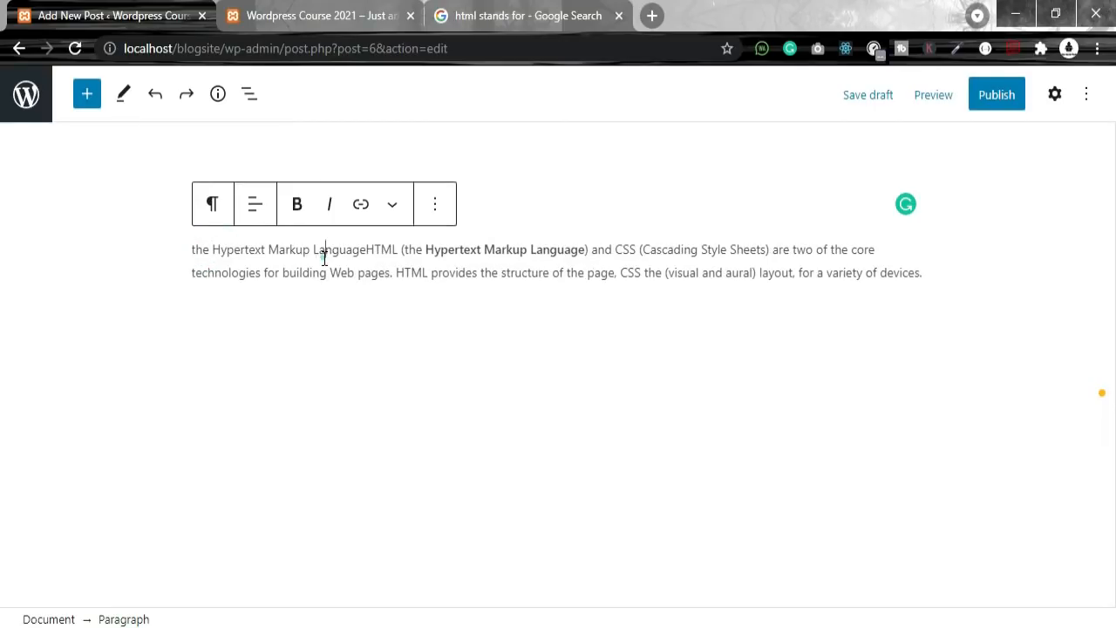
click(366, 251)
drag(369, 250, 211, 252)
click(298, 204)
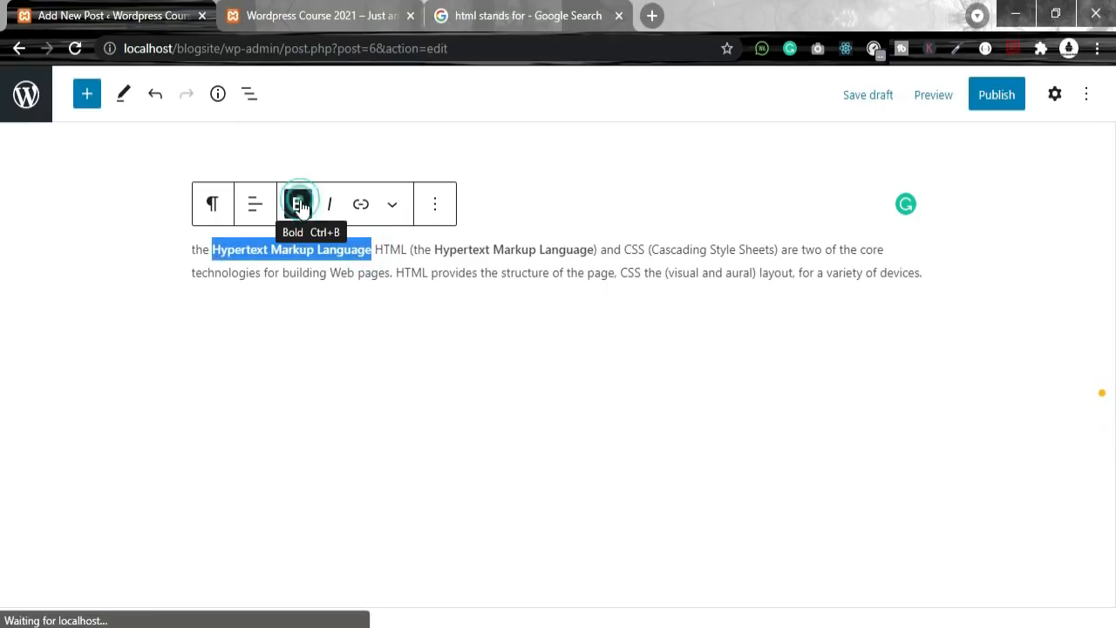
click(330, 204)
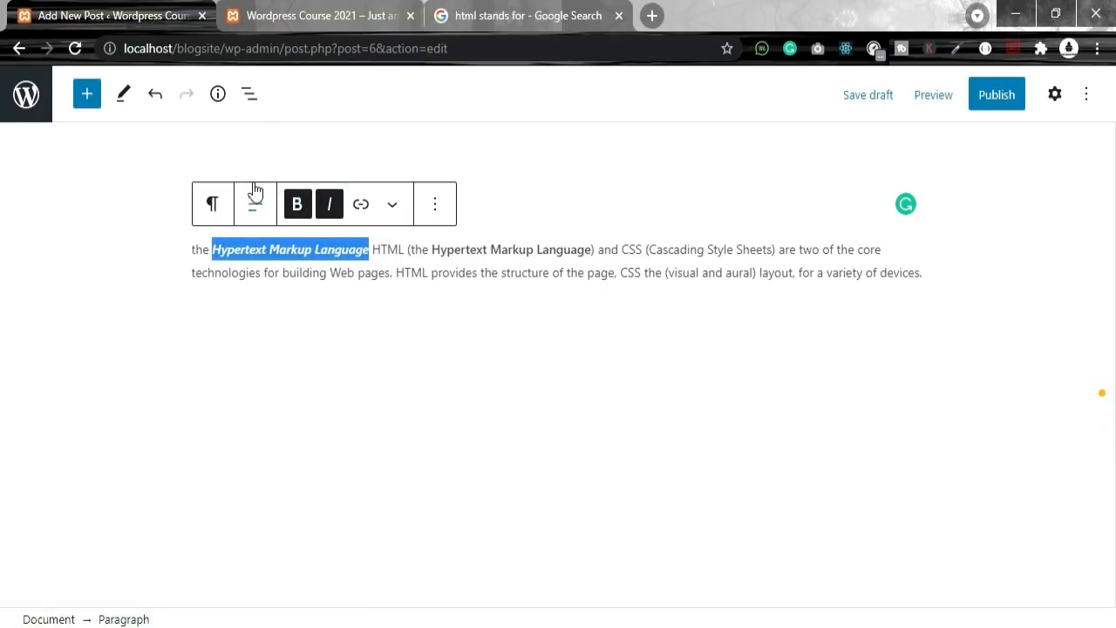
click(213, 203)
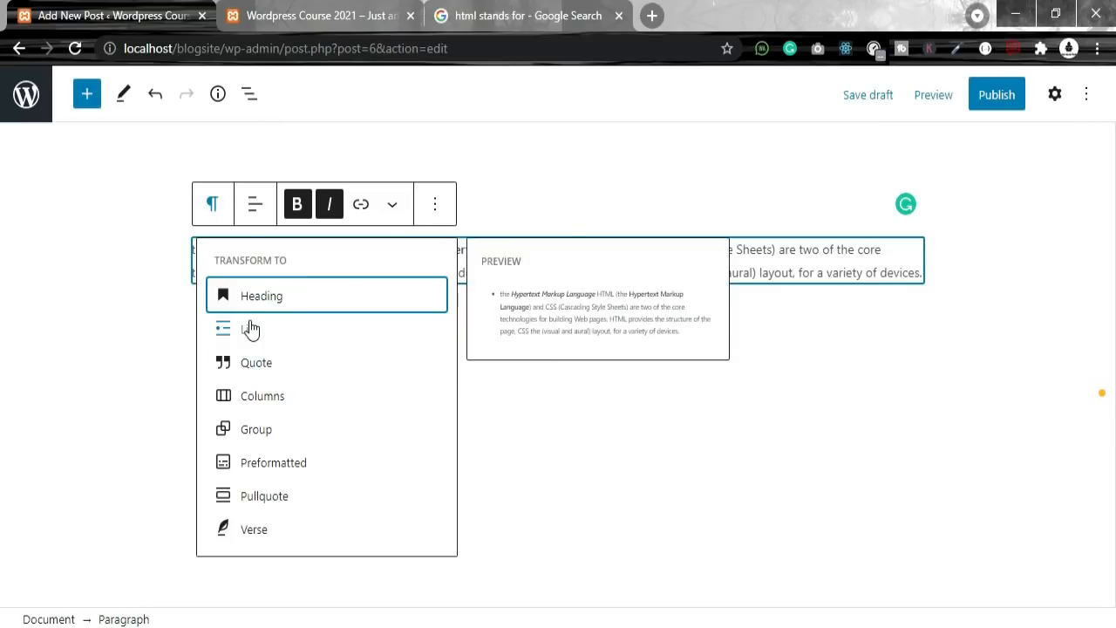
click(275, 295)
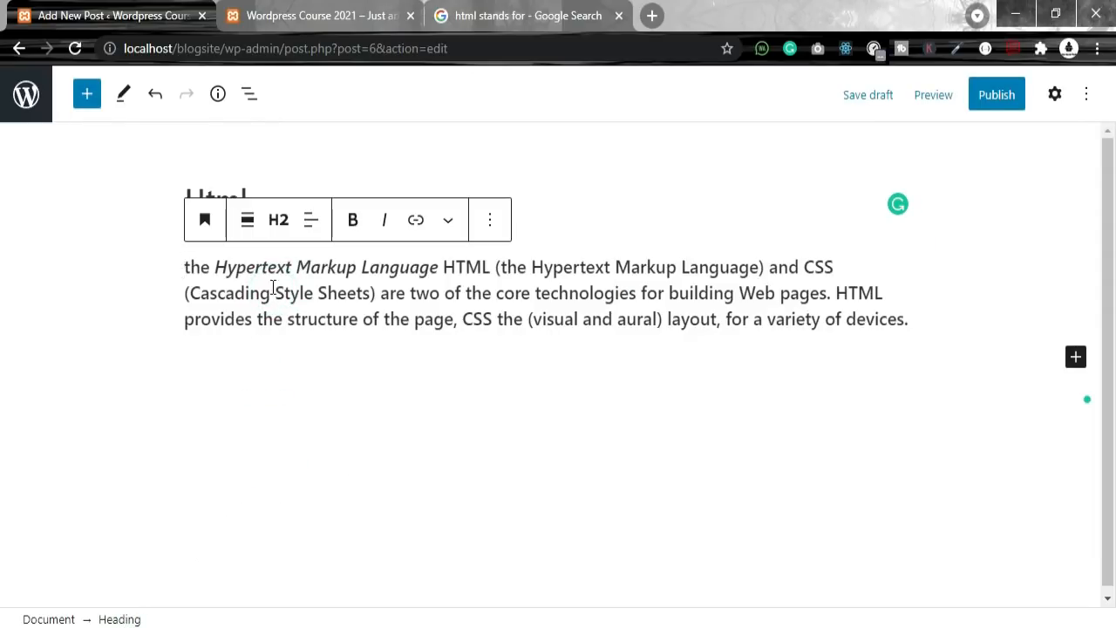
click(178, 259)
click(624, 317)
double_click(494, 298)
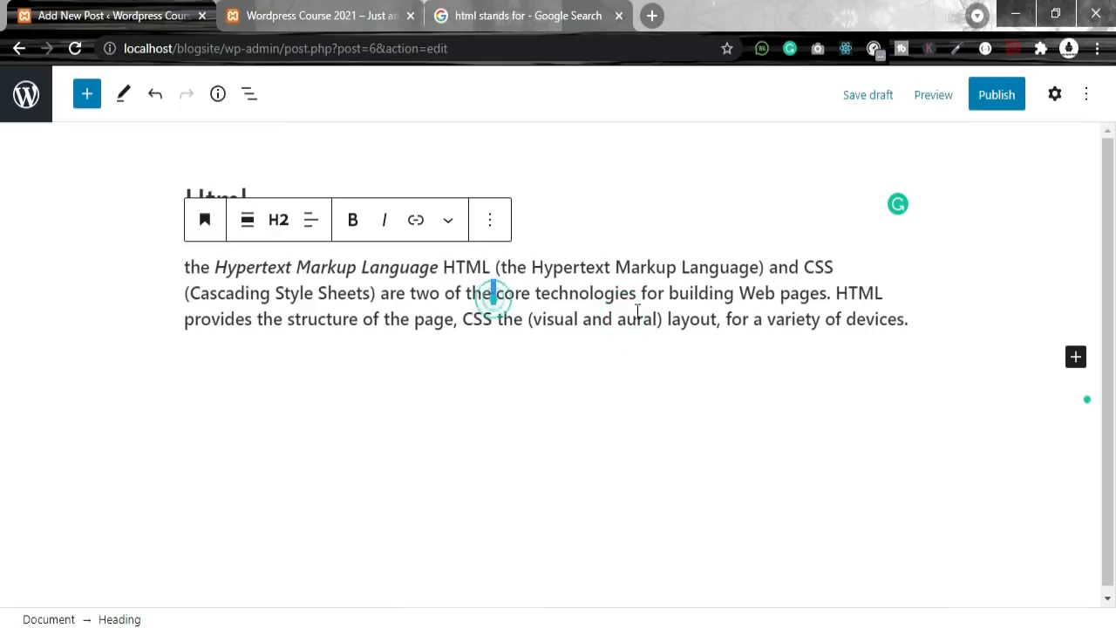
drag(910, 319, 183, 267)
key(ctrl+z)
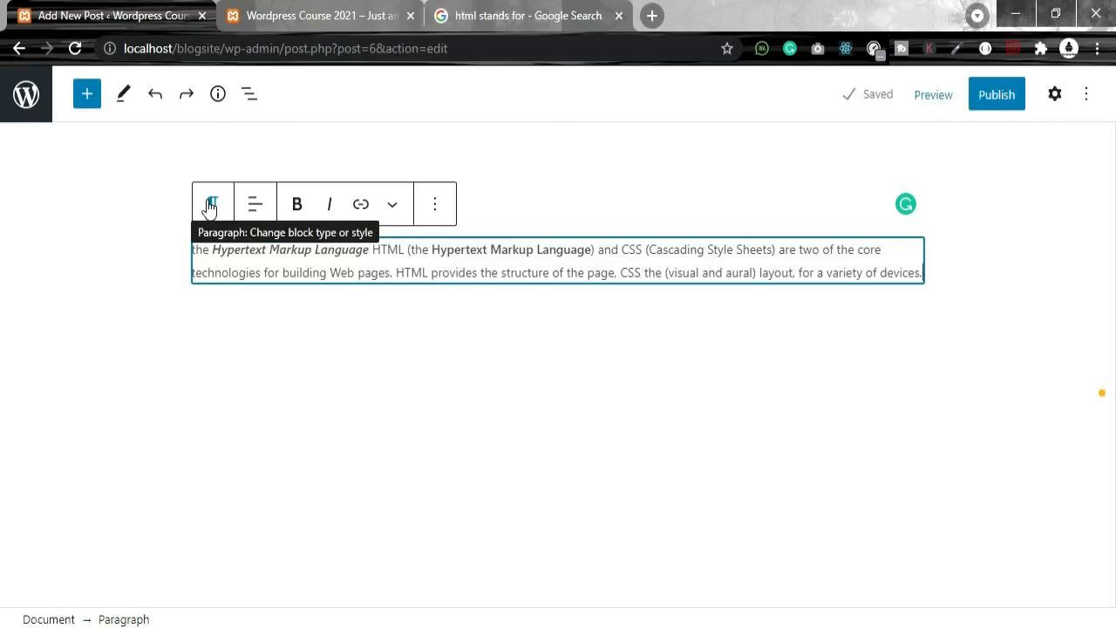
Step: Center-align the HTML definition paragraph and bring up the link box on it
click(255, 204)
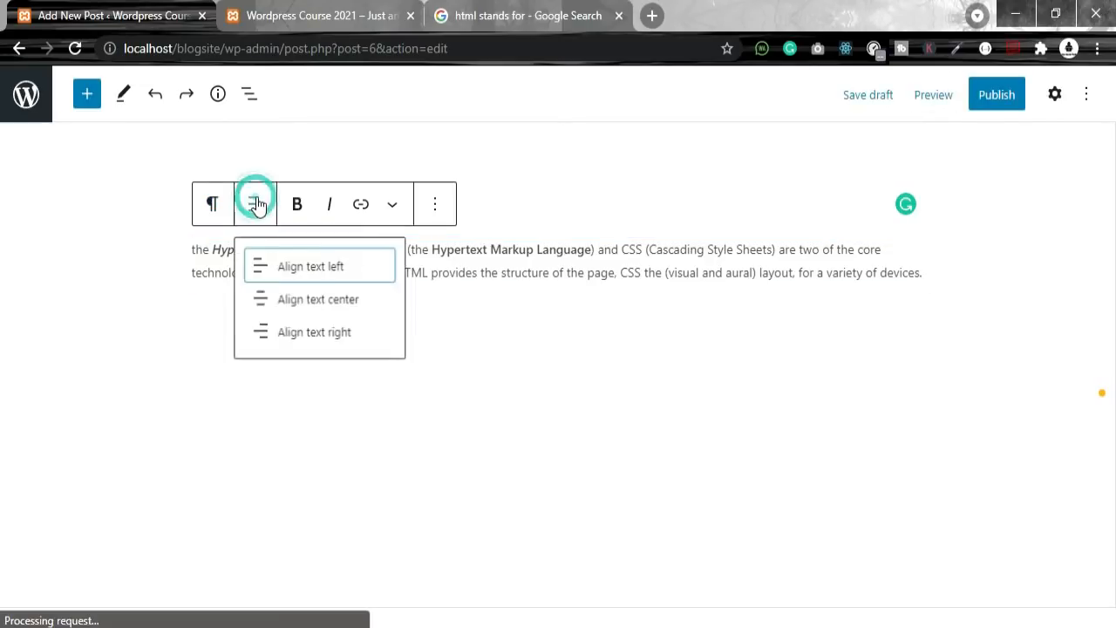
click(346, 304)
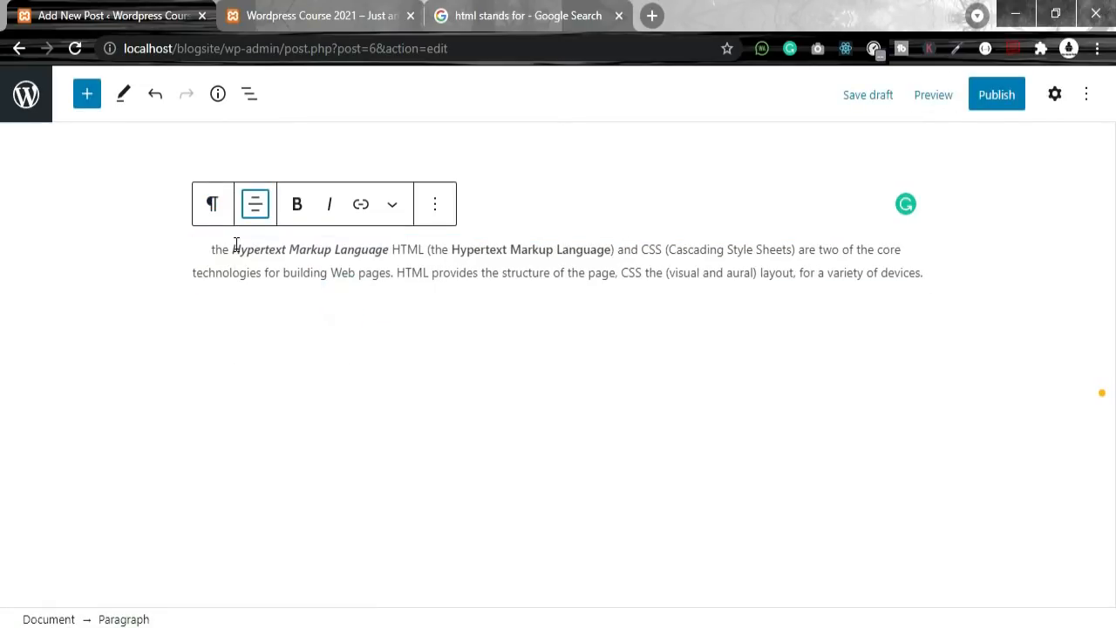
drag(203, 248, 949, 275)
click(519, 443)
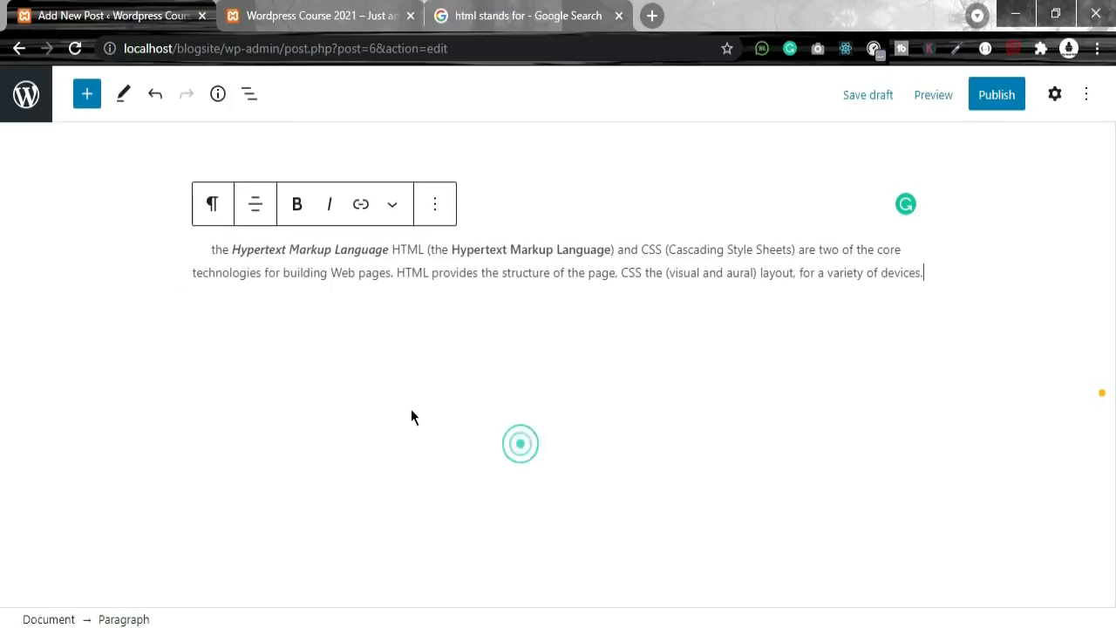
click(253, 216)
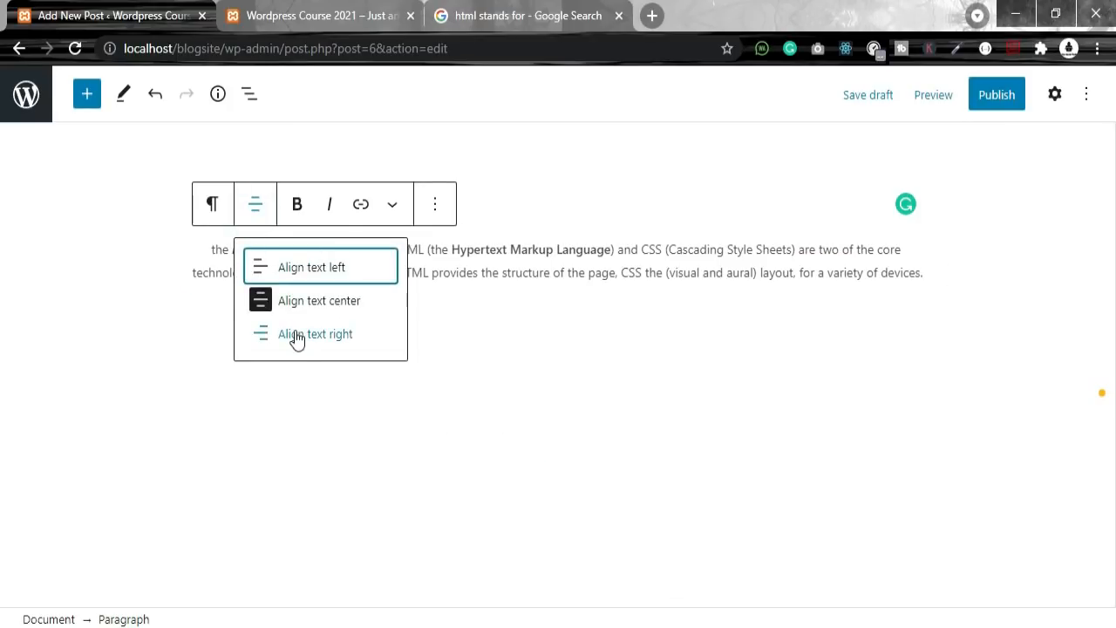
click(361, 210)
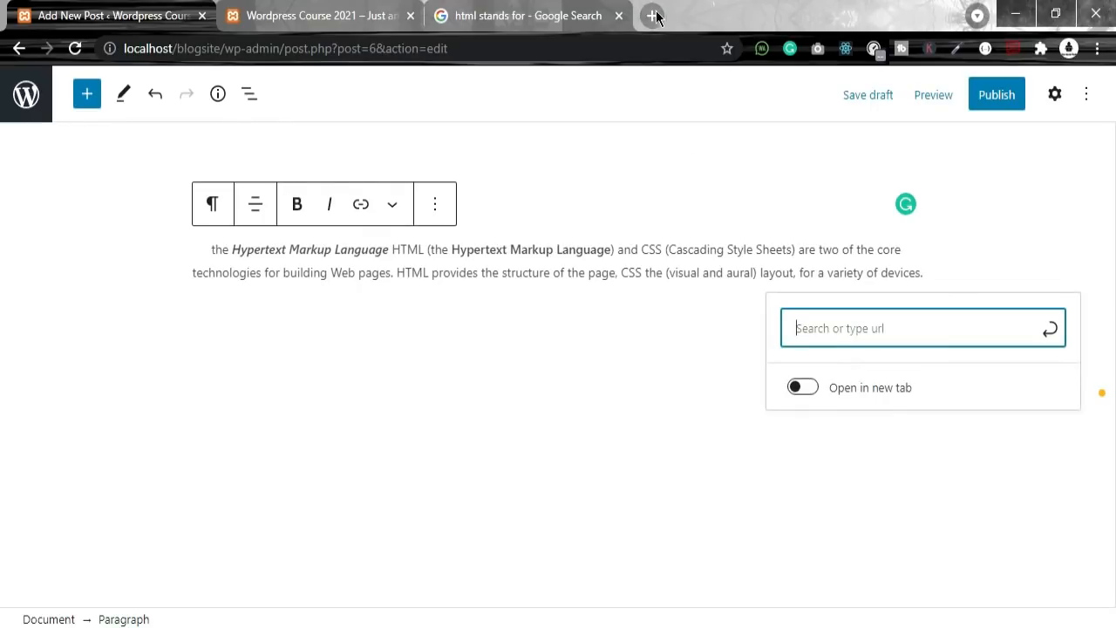
Step: Load google.com in a new tab, copy its address, and return to the post editor
click(818, 332)
text(ht)
key(BackSpace)
click(651, 15)
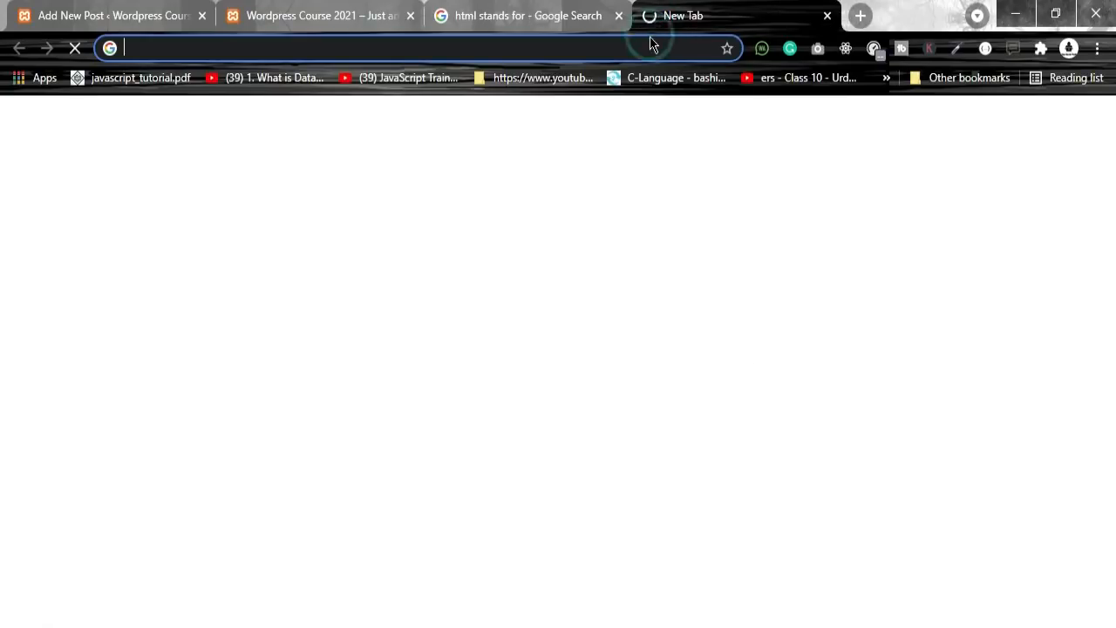
click(651, 43)
text(google.com)
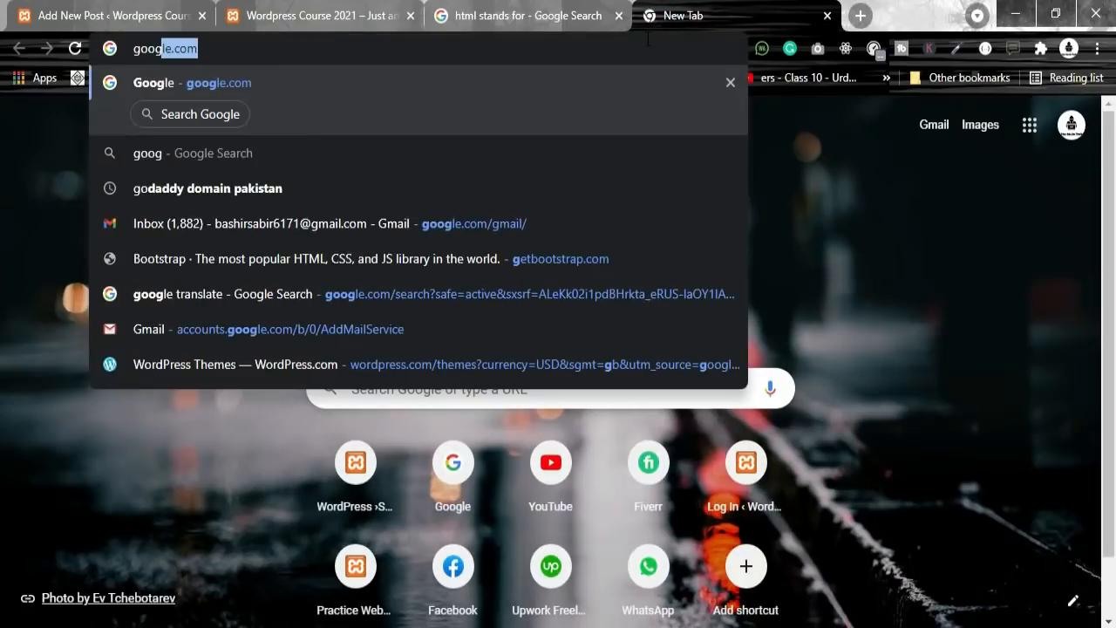
key(Return)
click(213, 48)
key(ctrl+c)
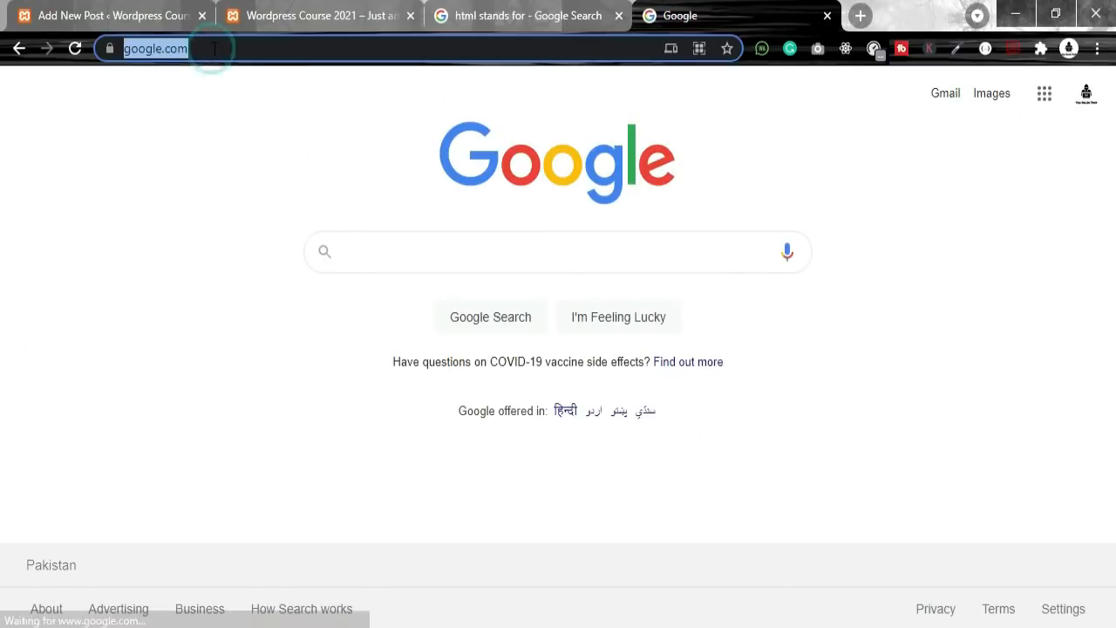
click(553, 16)
click(681, 16)
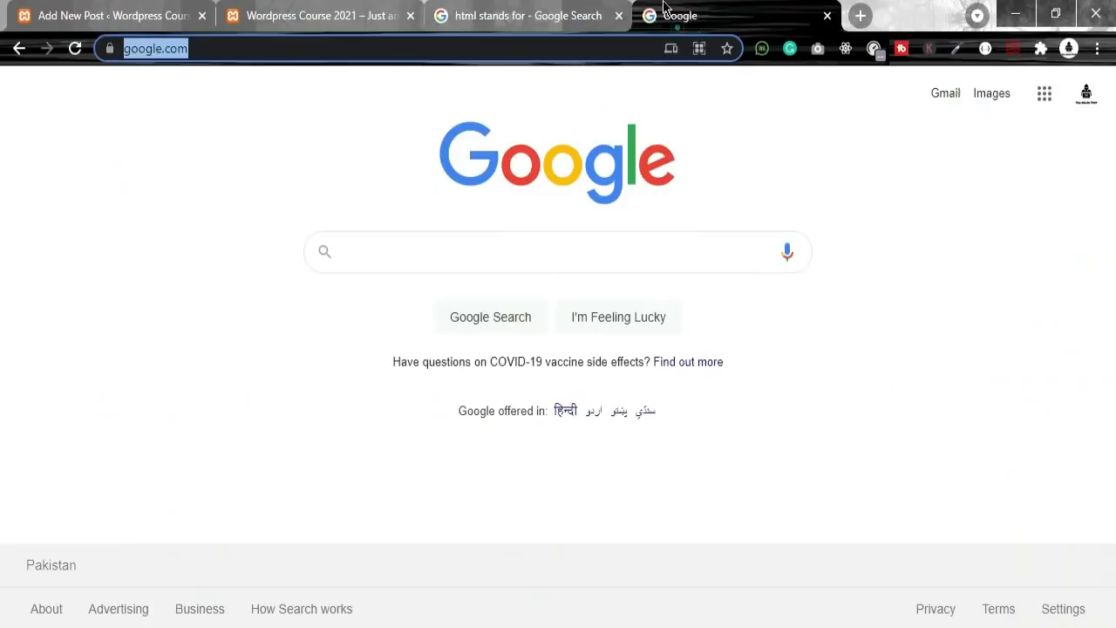
click(388, 16)
click(114, 16)
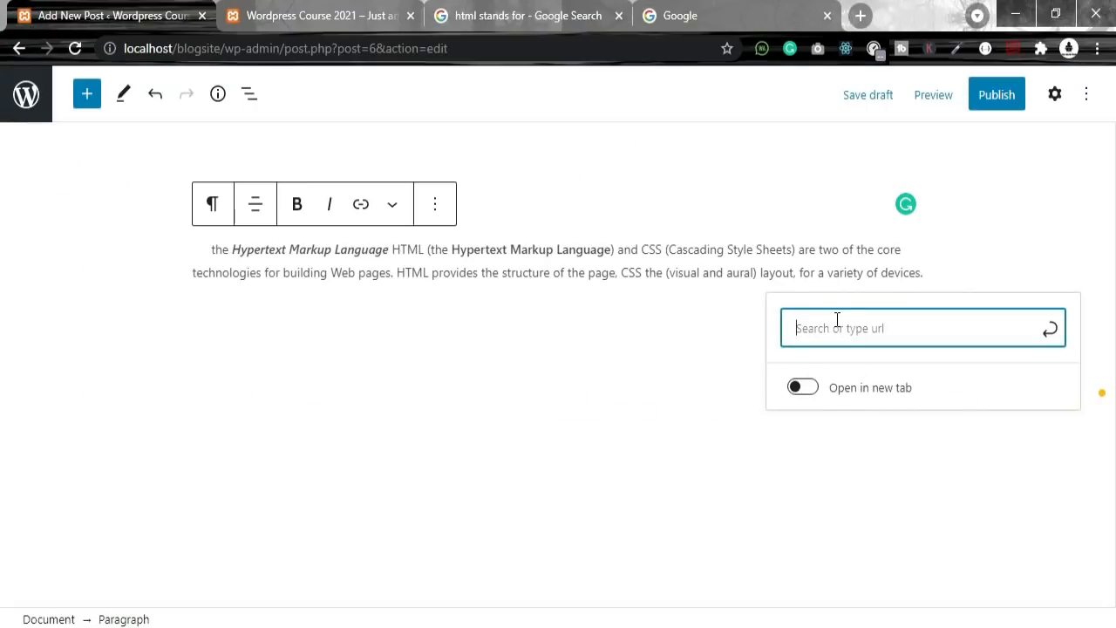
key(ctrl+v)
click(828, 394)
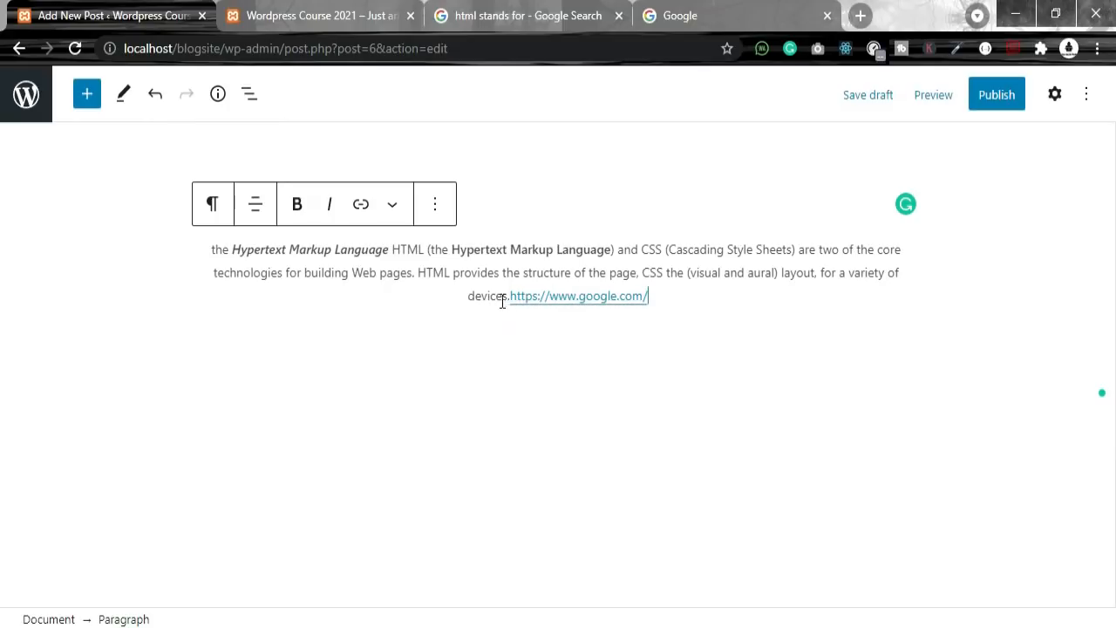
drag(502, 300, 174, 253)
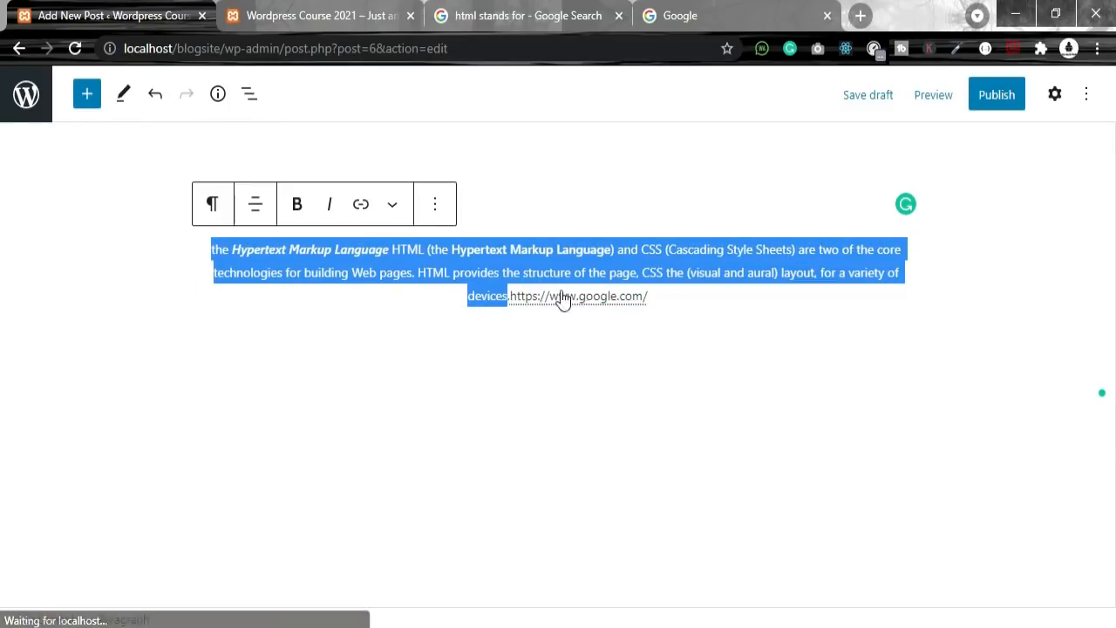
click(686, 297)
Step: Set the Google link to open in a new tab
drag(663, 295, 511, 296)
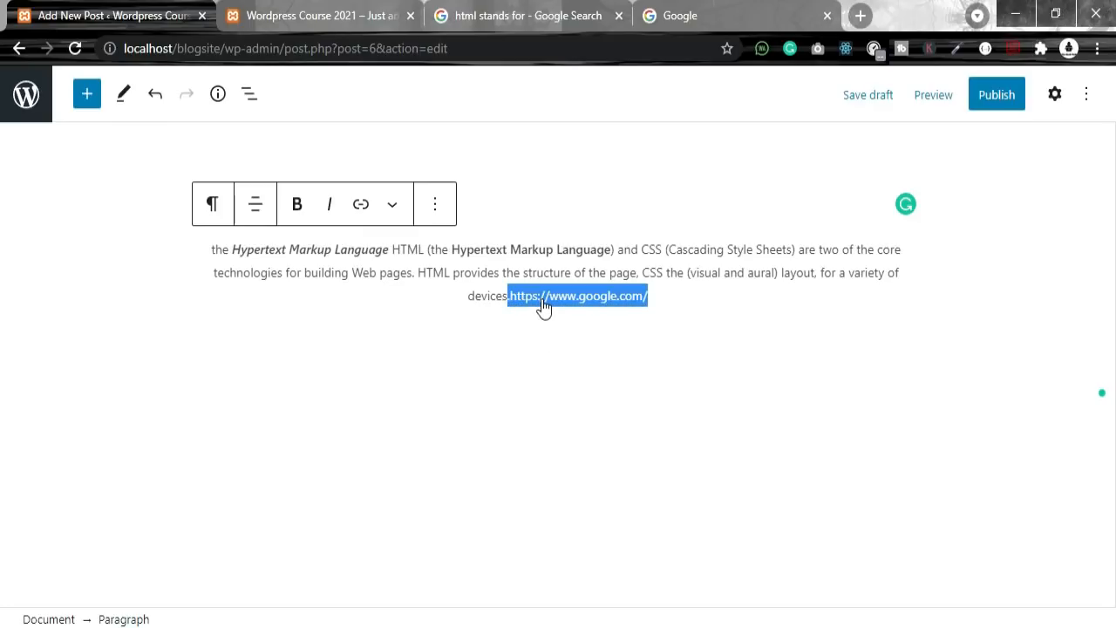
click(697, 301)
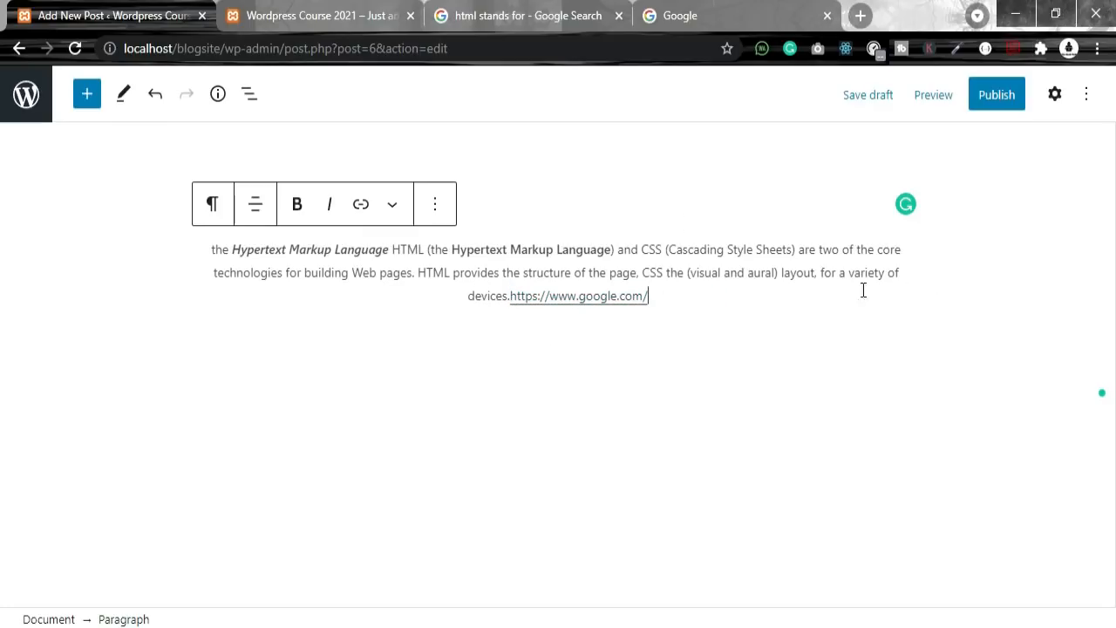
click(374, 213)
drag(660, 300, 517, 297)
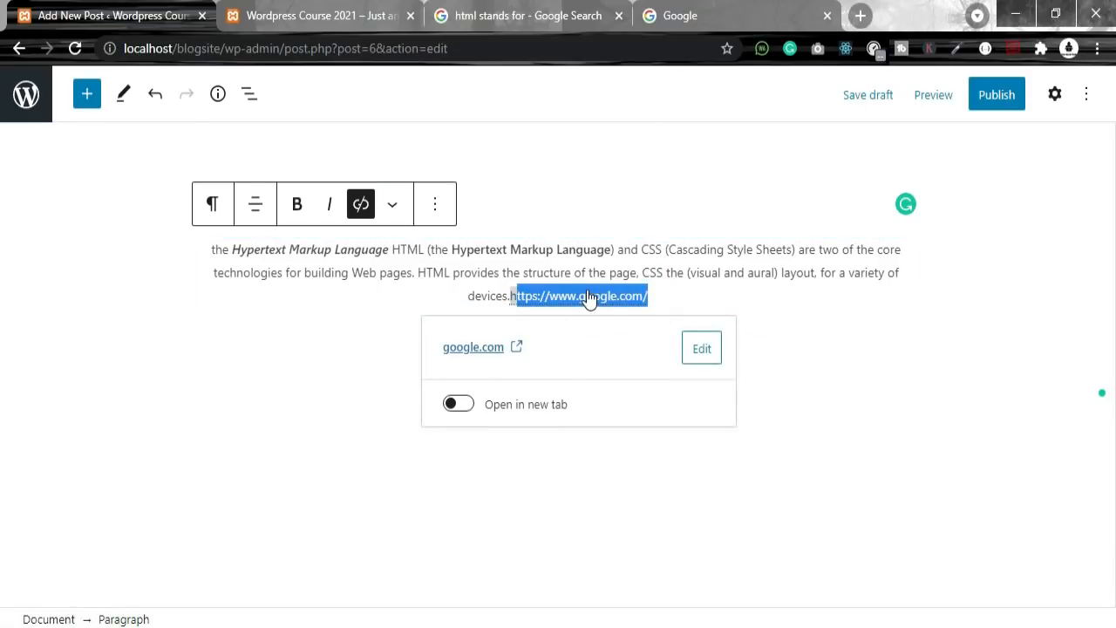
click(462, 403)
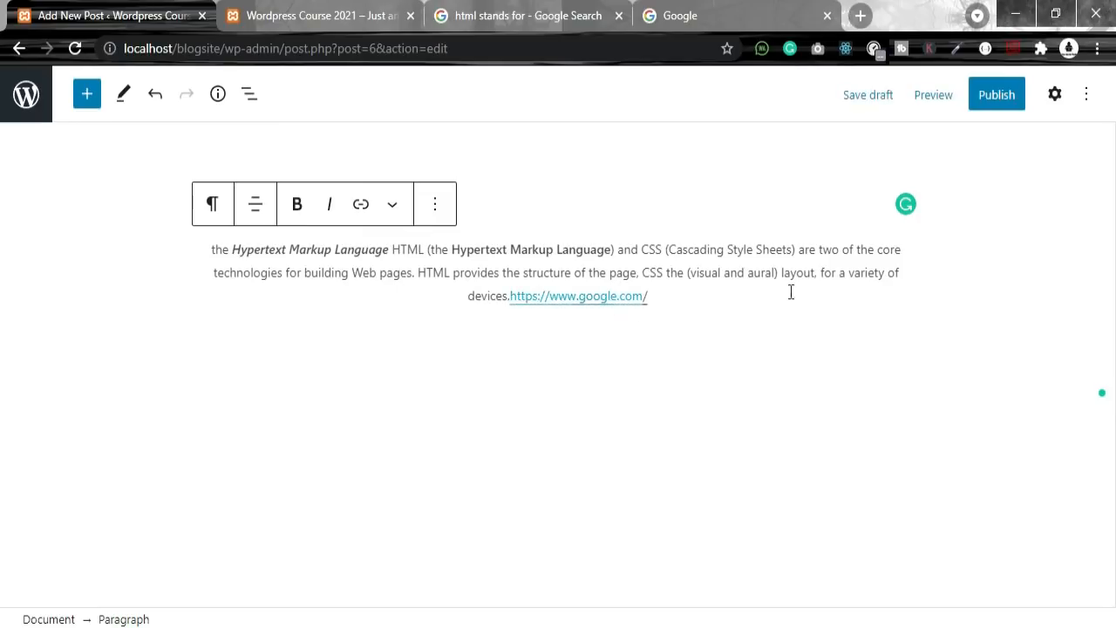
Step: Browse the paragraph's font size and custom unit options without changing them
click(1056, 96)
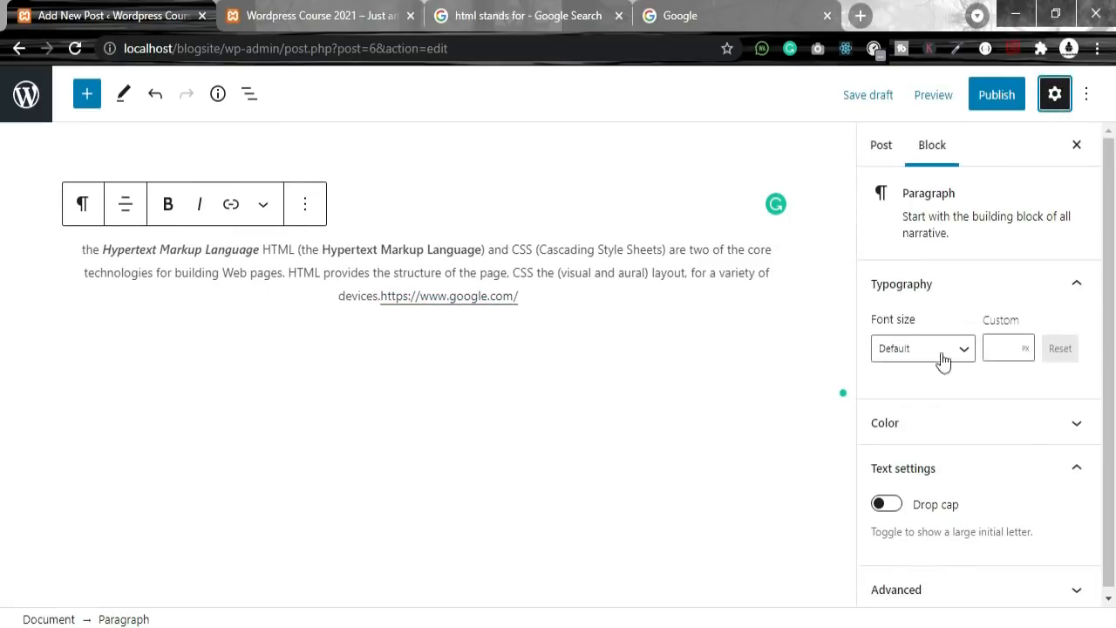
click(923, 348)
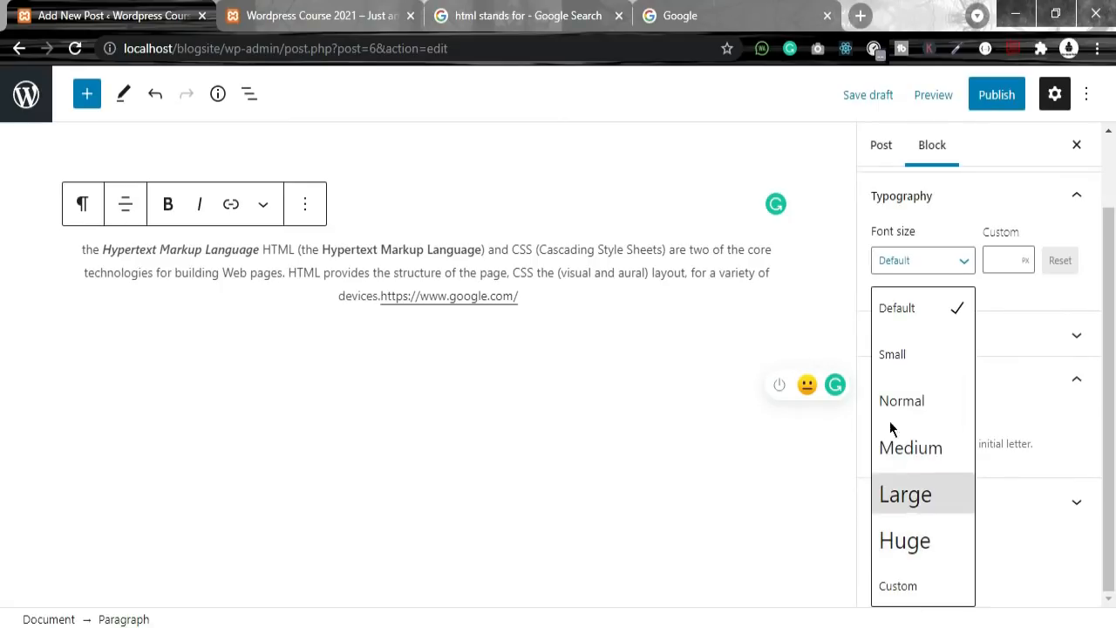
click(1006, 260)
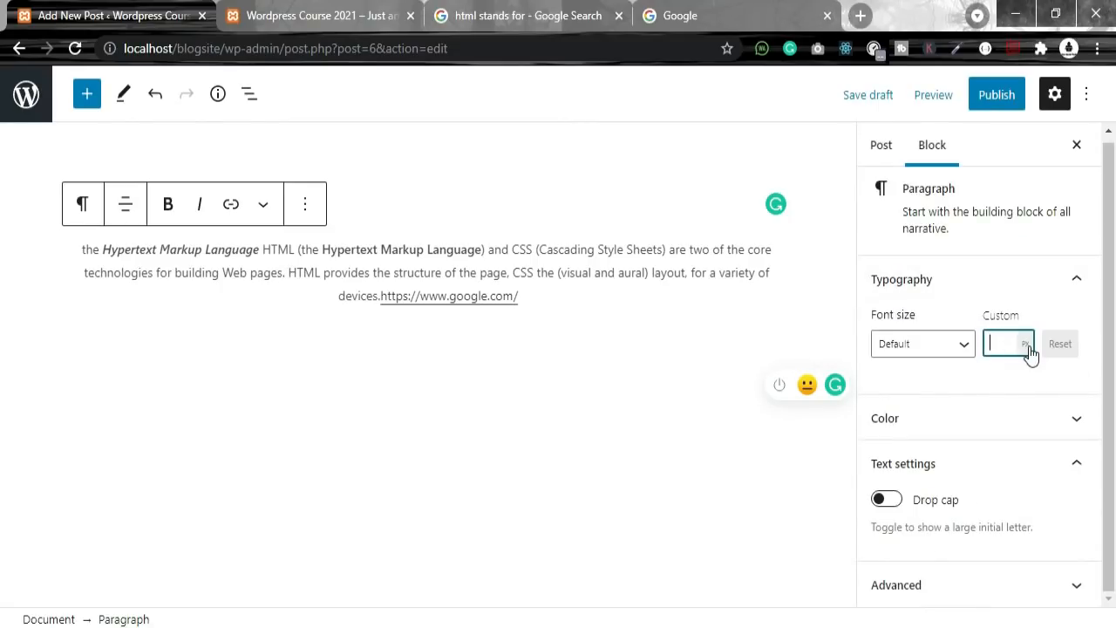
click(1027, 346)
click(946, 381)
Step: Try grey, green, yellow and blue text colours, then clear back to the default colour
click(970, 427)
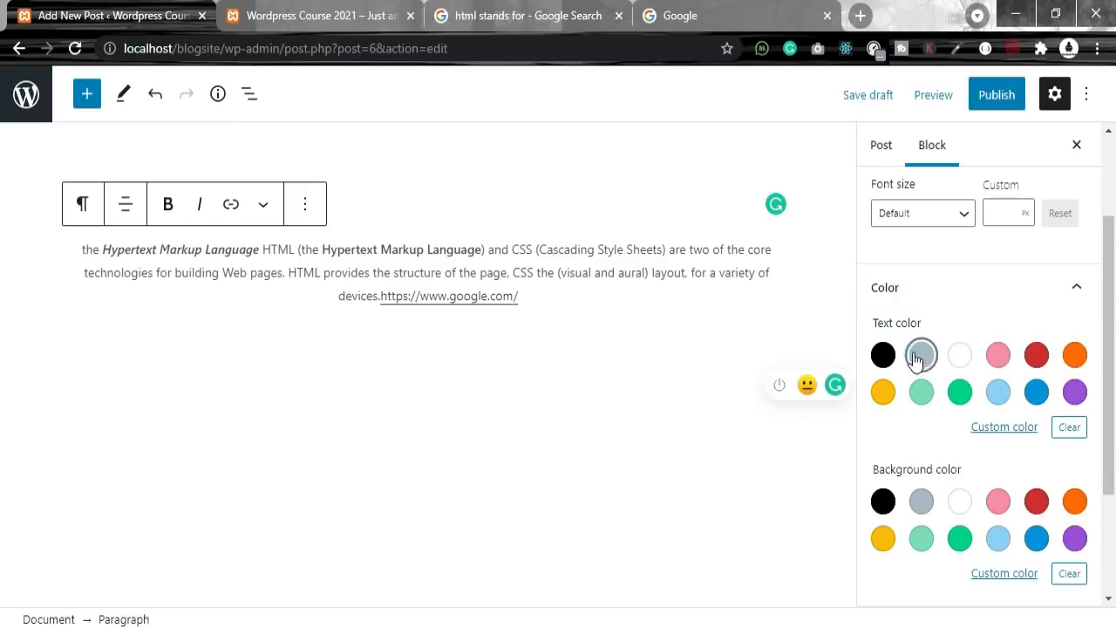
click(921, 355)
click(959, 394)
click(923, 396)
click(882, 399)
click(999, 397)
click(1036, 394)
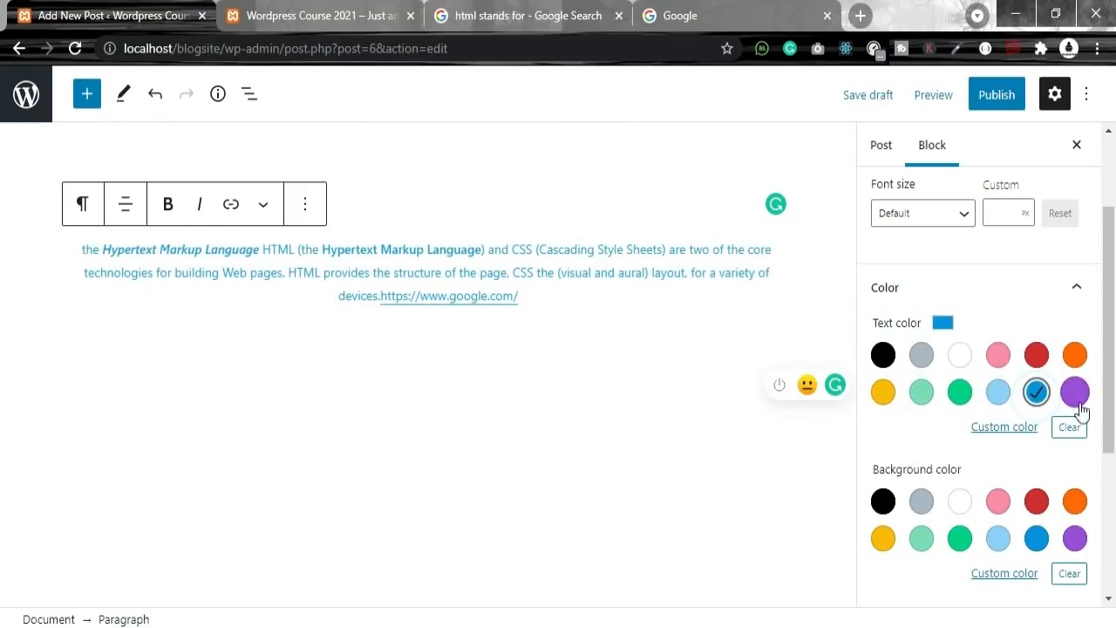
click(1066, 430)
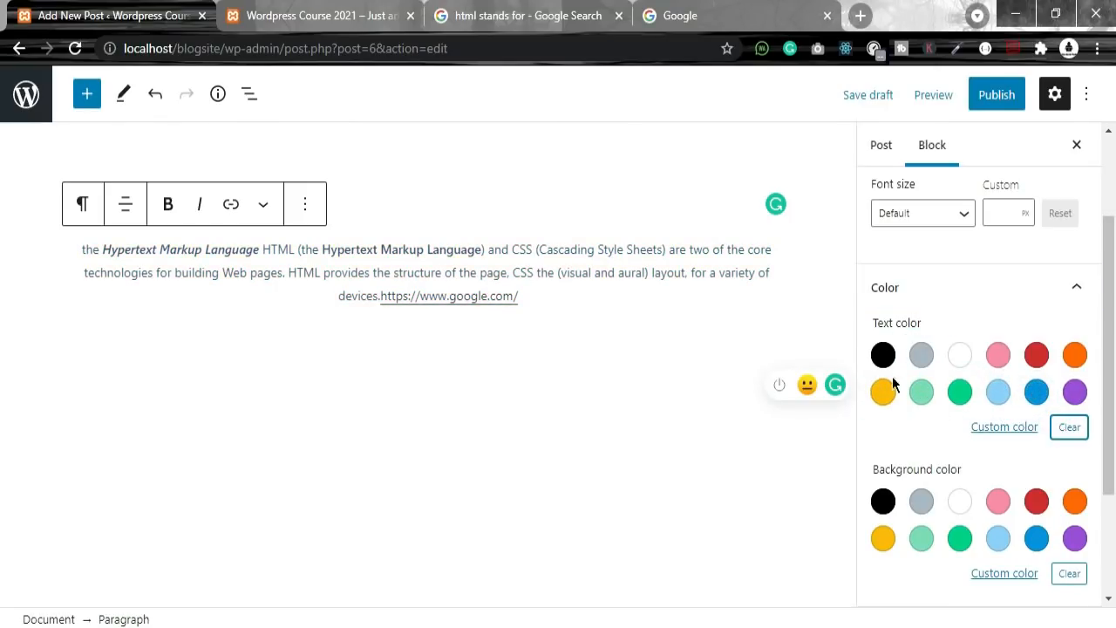
Step: Enable a large drop-cap first letter T on the intro paragraph
click(1075, 297)
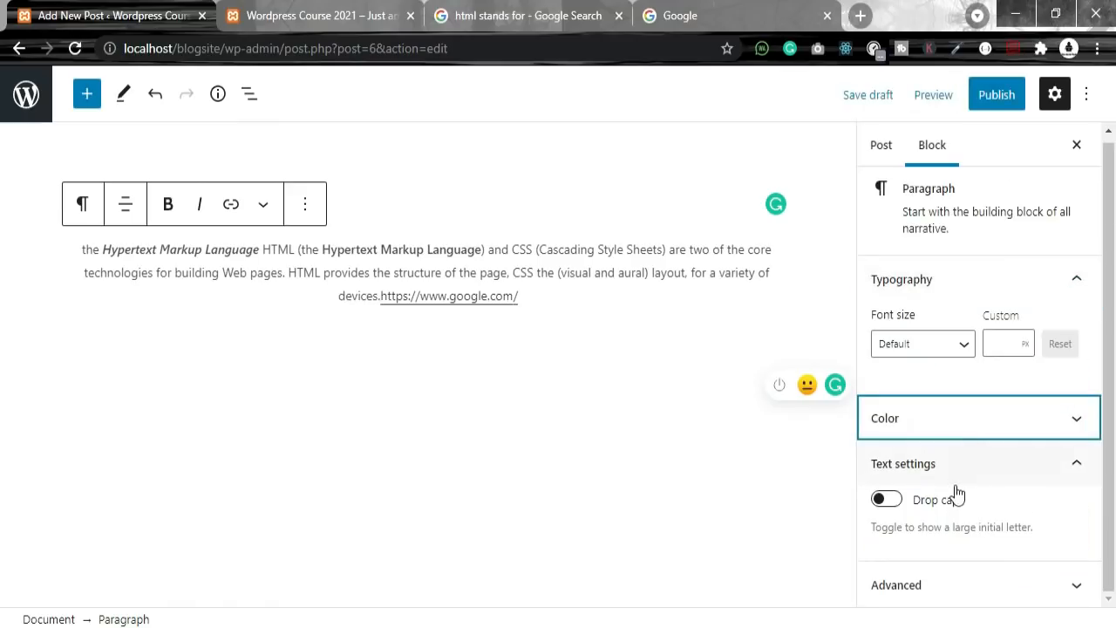
click(888, 502)
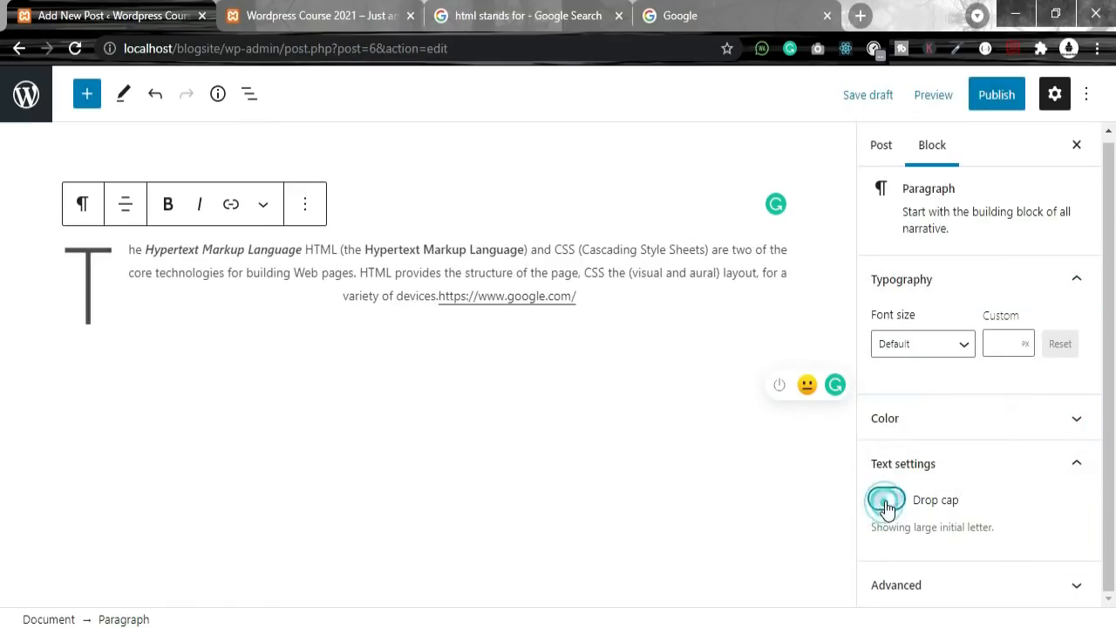
click(108, 261)
drag(90, 252, 74, 253)
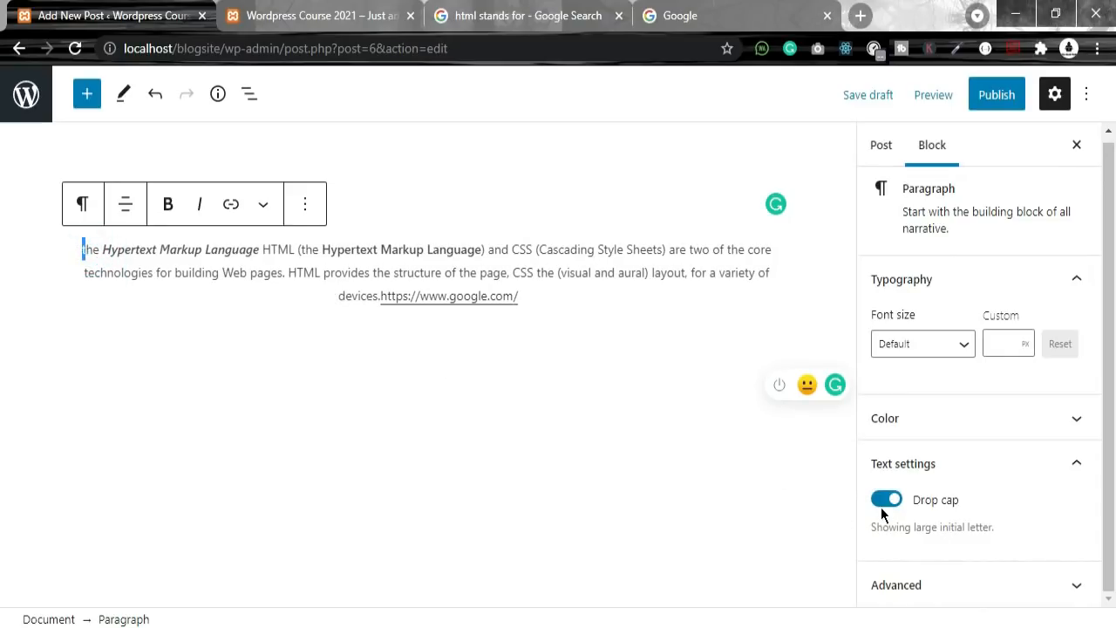
click(887, 501)
click(888, 499)
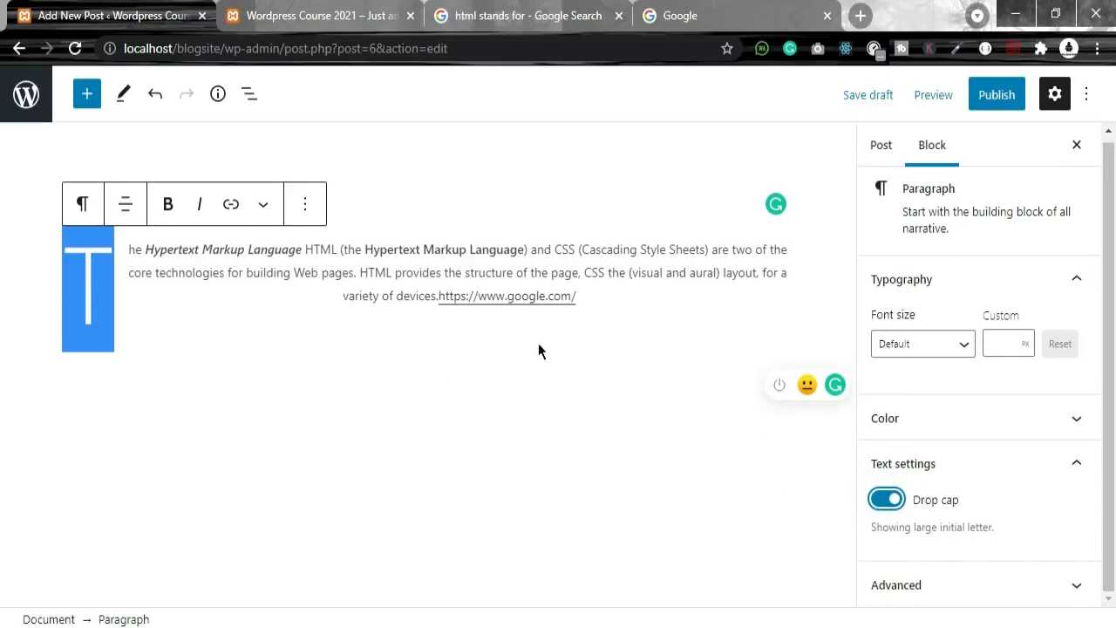
click(136, 315)
click(886, 502)
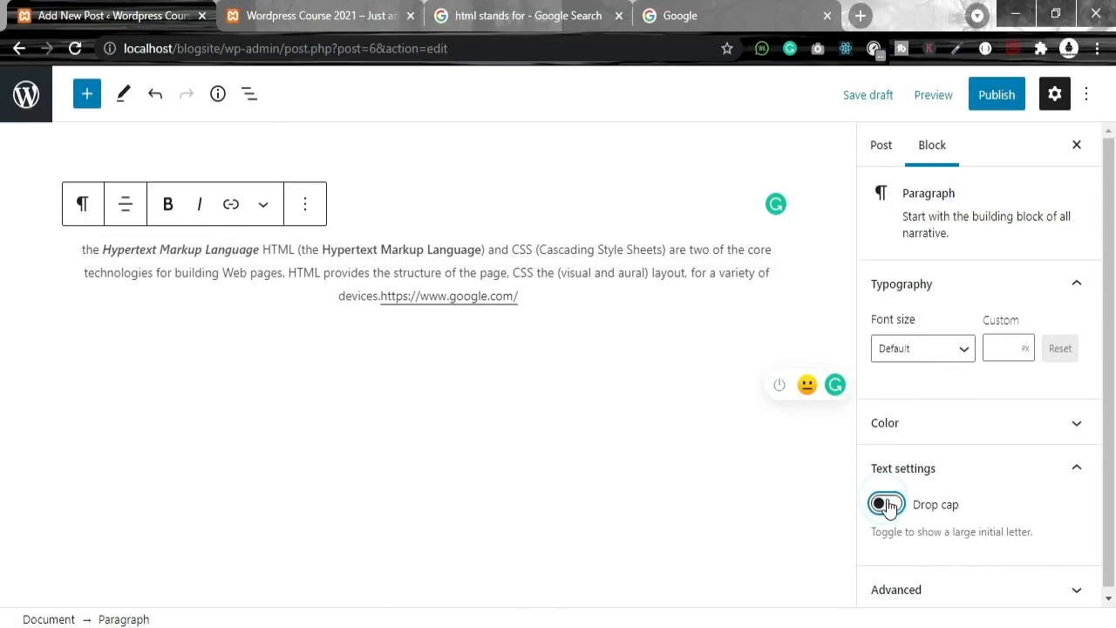
click(886, 504)
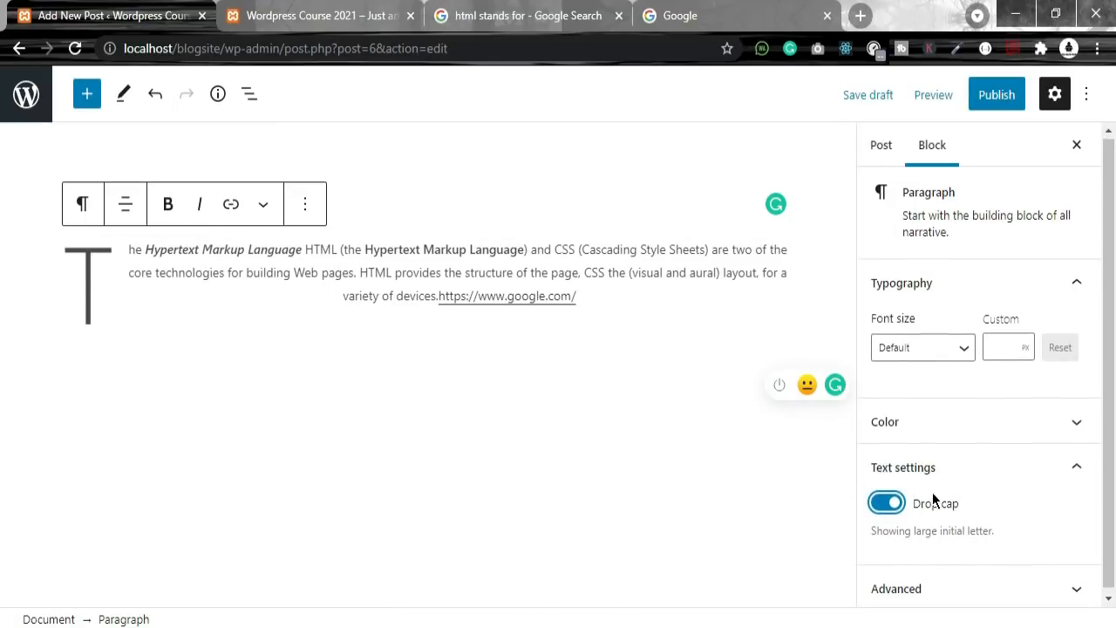
click(984, 590)
Step: Clear the paragraph's HTML anchor field and leave Additional CSS class(es) empty
click(940, 437)
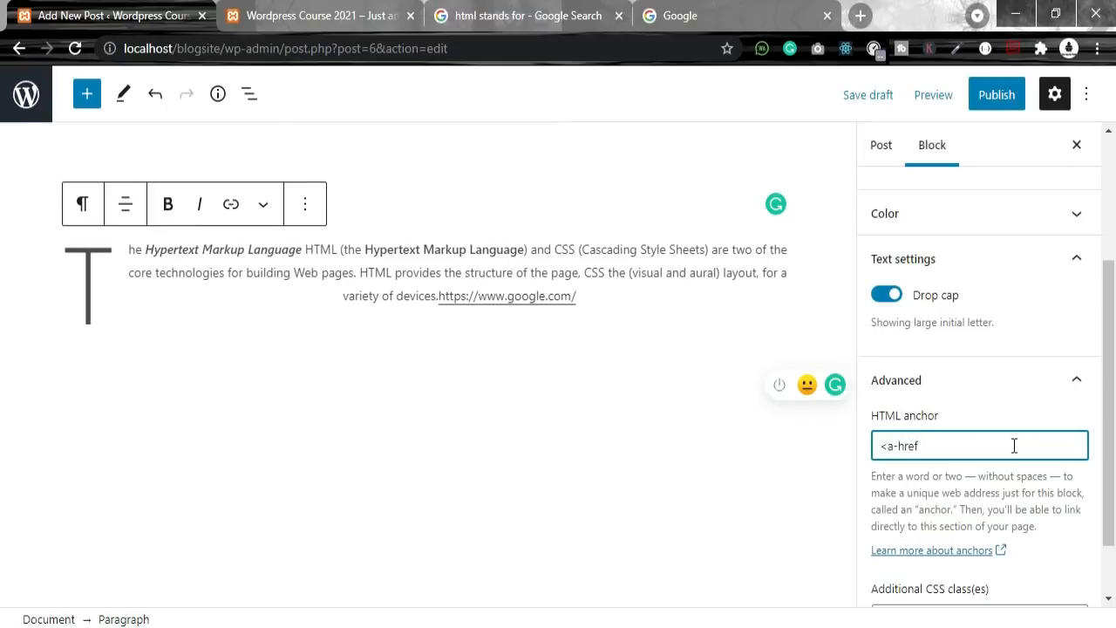
key(BackSpace)
key(BackSpace)
key(BackSpace)
key(BackSpace)
key(BackSpace)
key(BackSpace)
drag(872, 476, 1086, 517)
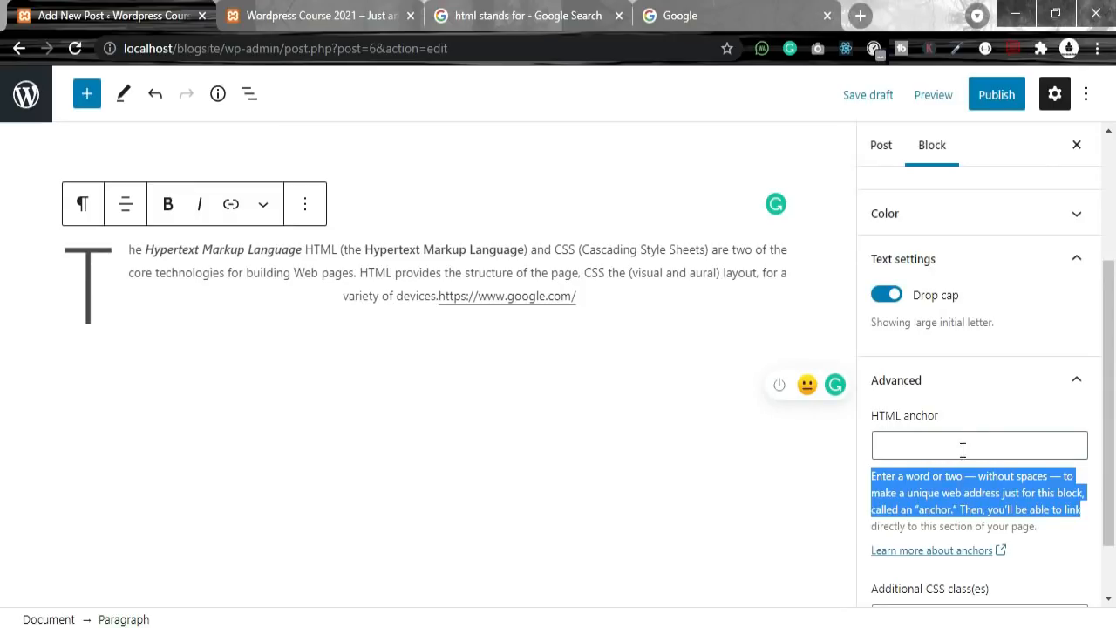
click(962, 450)
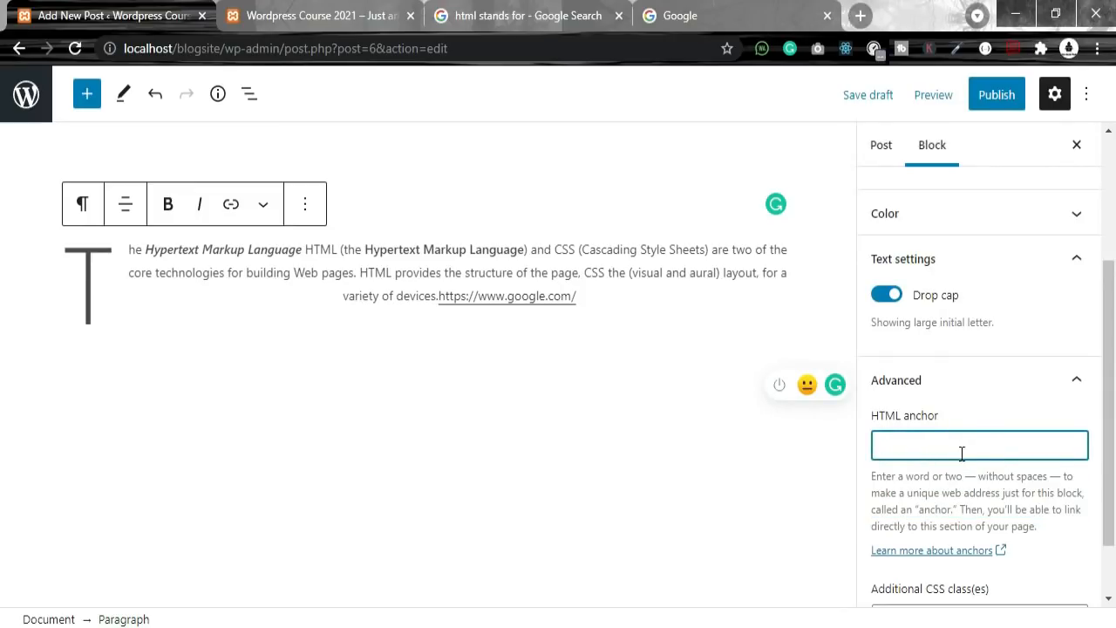
scroll(956, 463, down, 2)
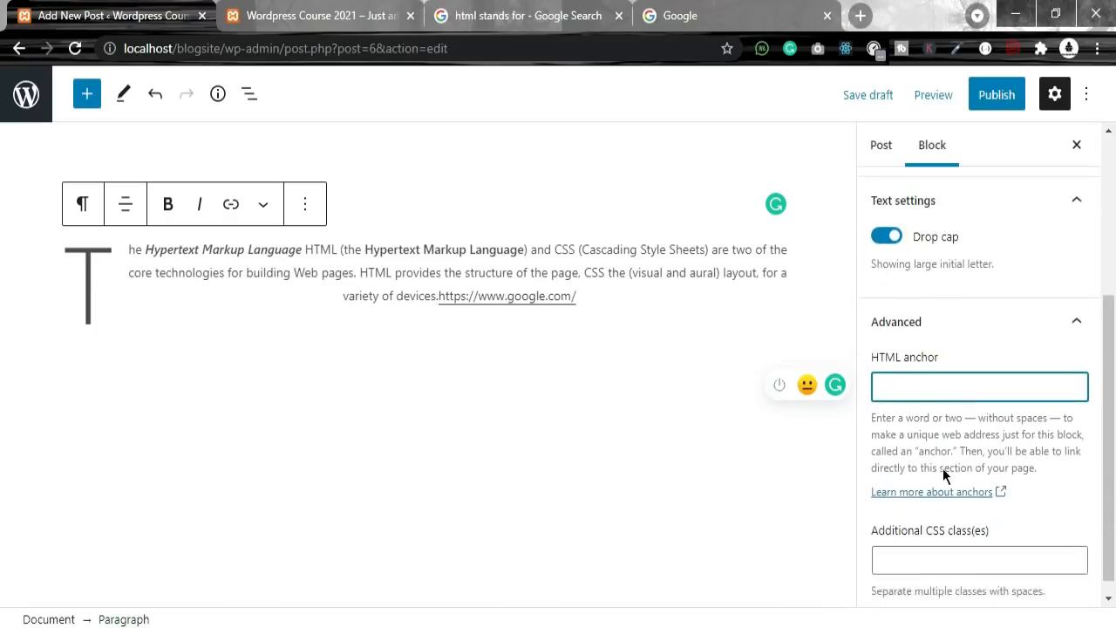
click(936, 308)
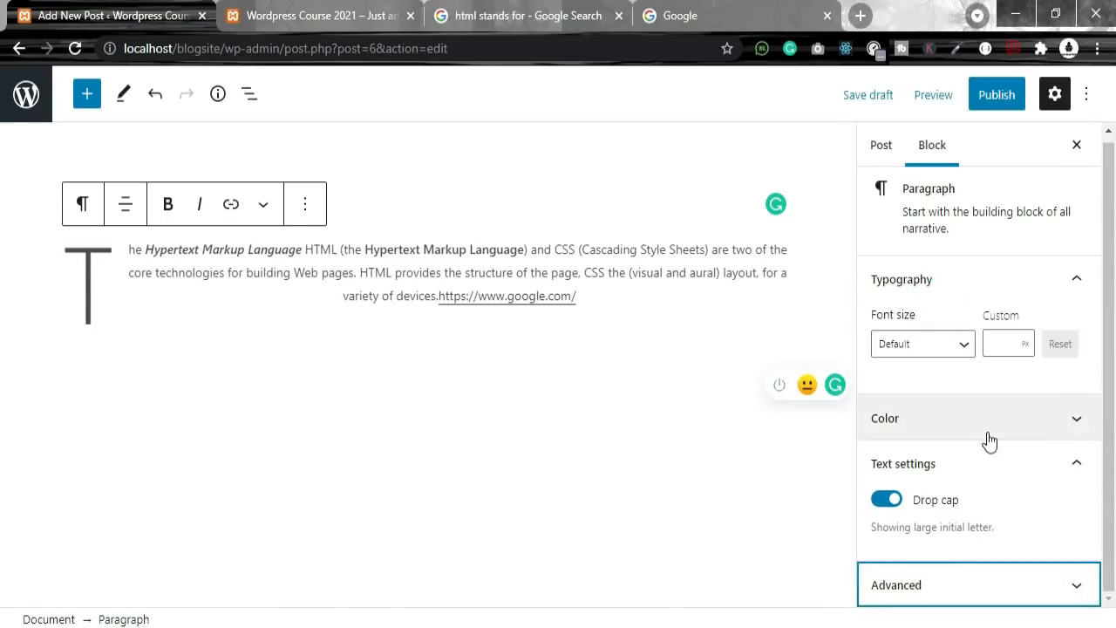
click(973, 578)
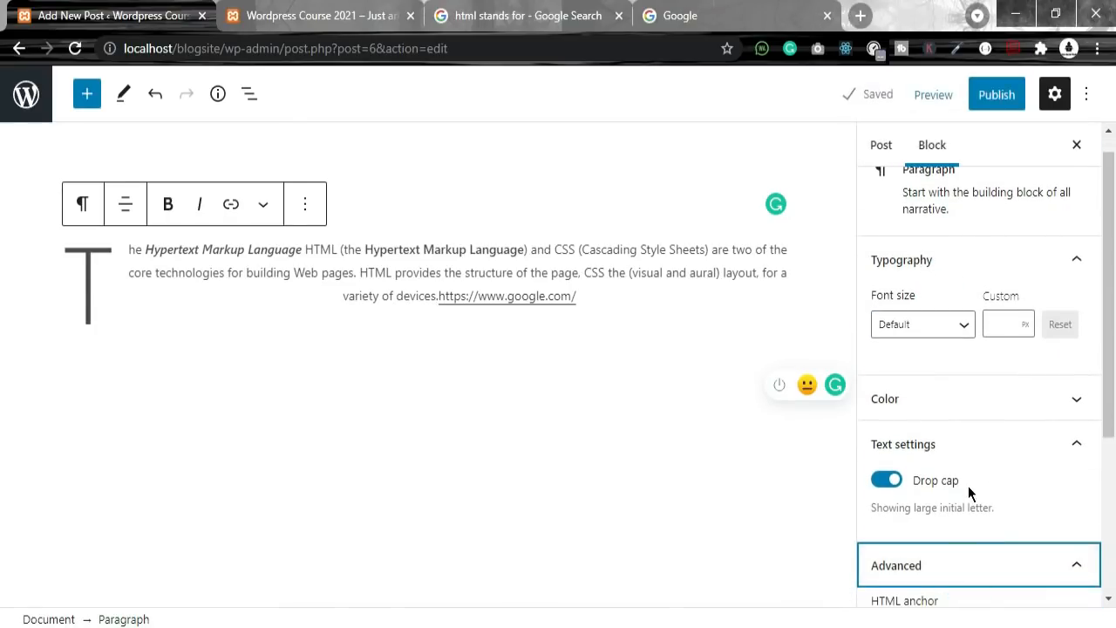
scroll(968, 486, down, 3)
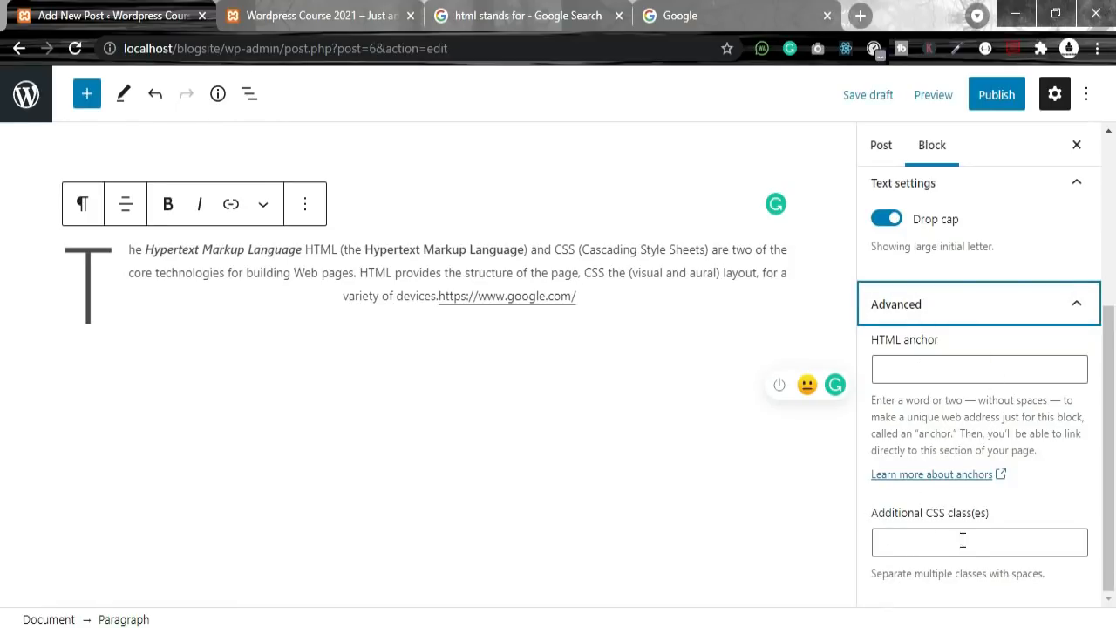
click(922, 551)
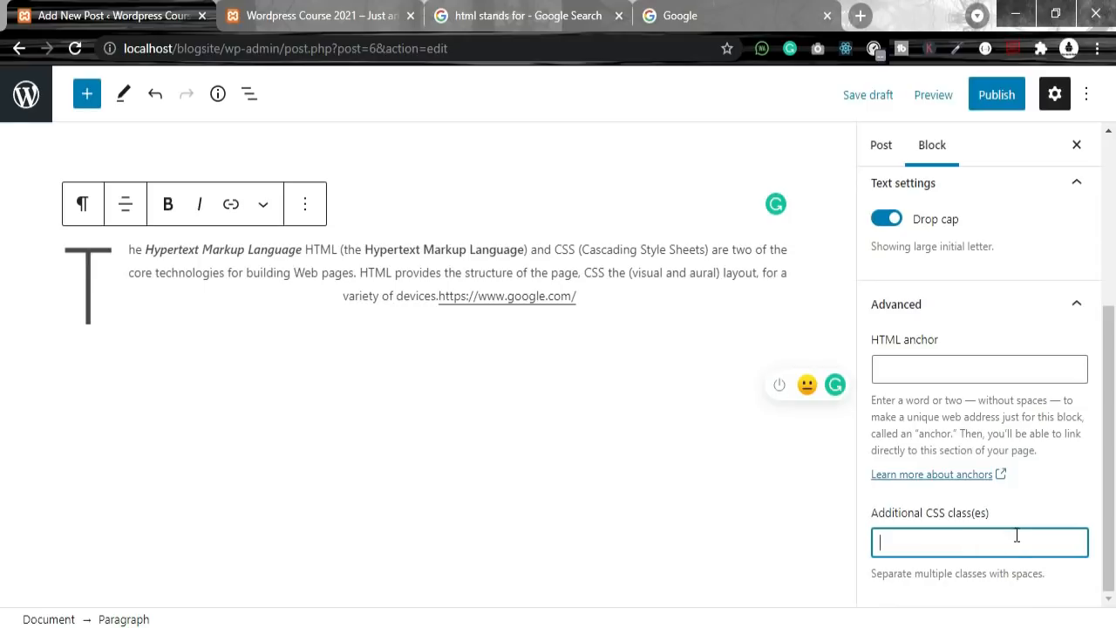
scroll(1046, 493, up, 4)
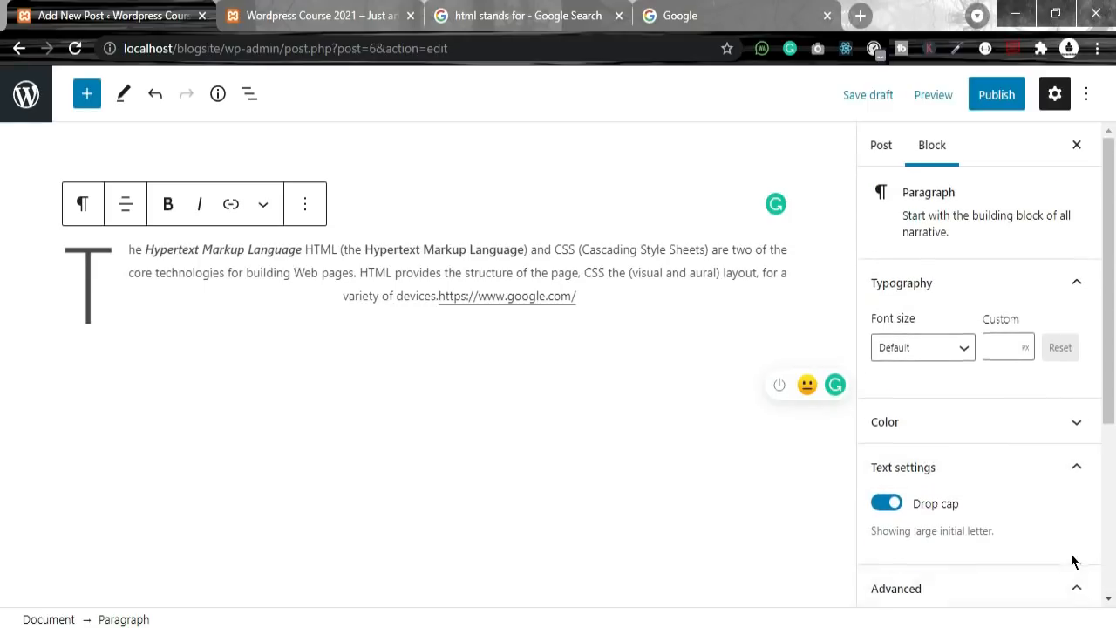
scroll(1072, 560, down, 2)
Step: In the Post settings, change the post's visibility from Public to Private
click(1075, 419)
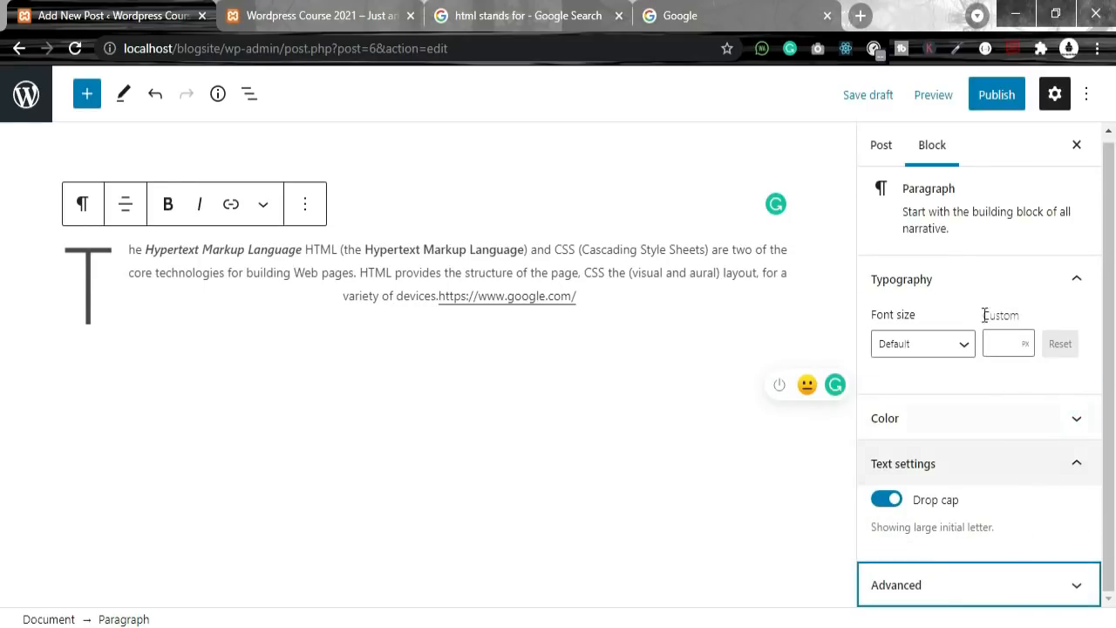
click(881, 146)
scroll(981, 497, down, 5)
scroll(986, 497, up, 3)
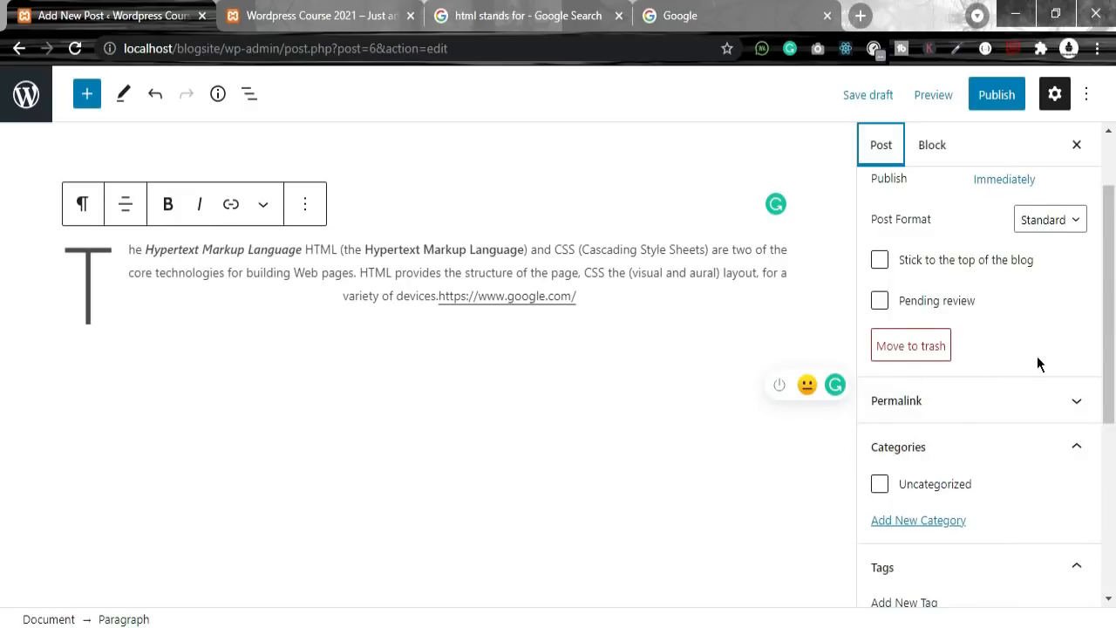
scroll(1039, 352, up, 1)
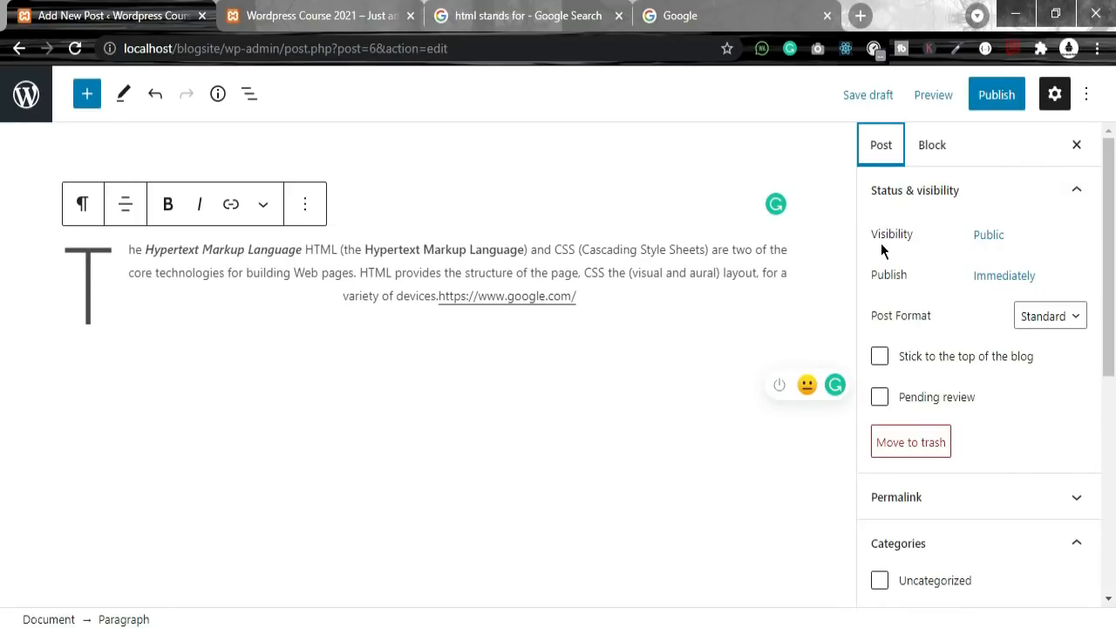
click(986, 246)
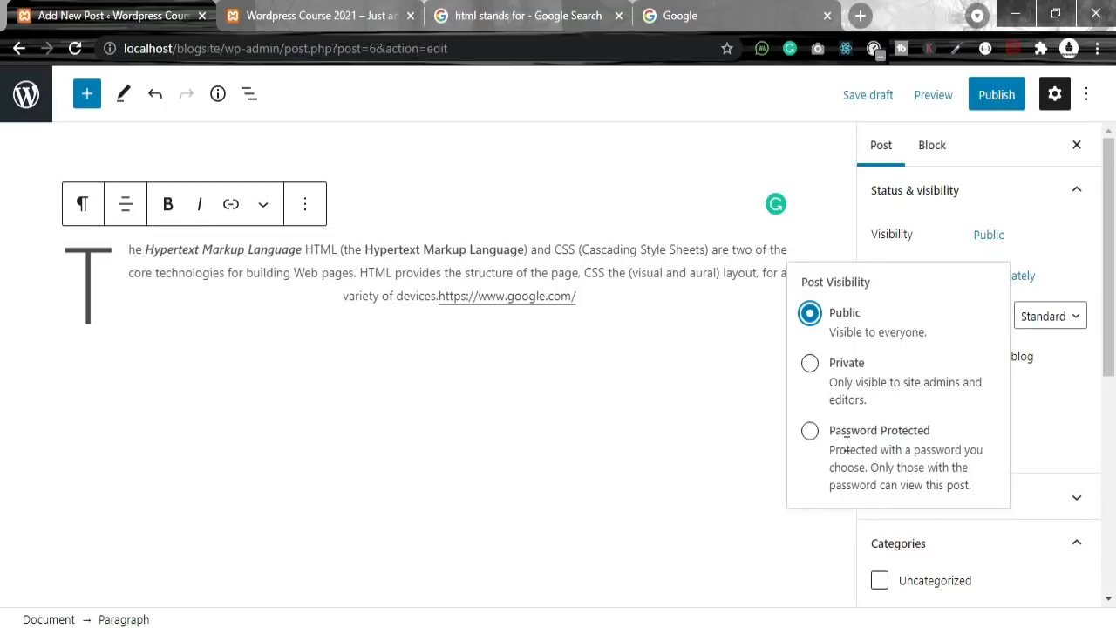
drag(831, 451, 970, 485)
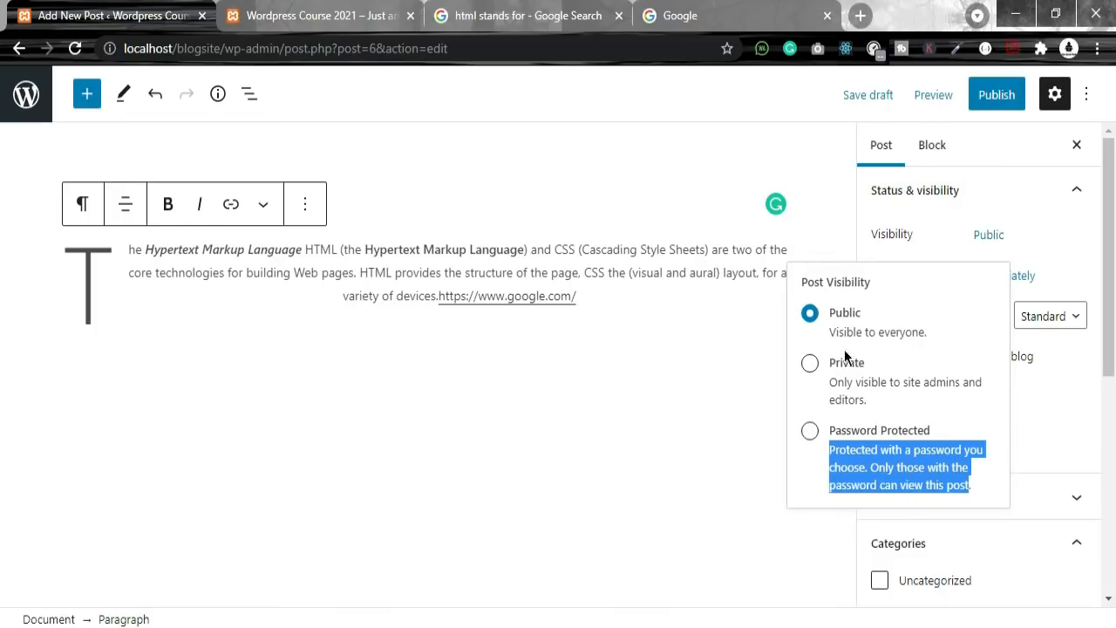
click(810, 363)
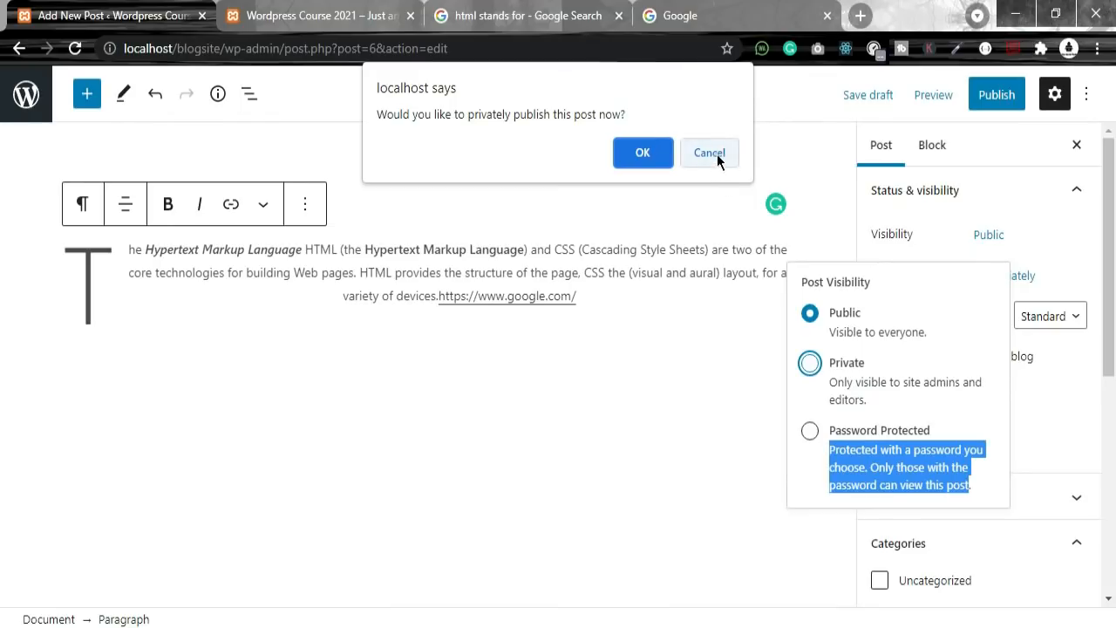
Step: Cancel private publishing, briefly try Password Protected with a password, then clear the password
click(717, 159)
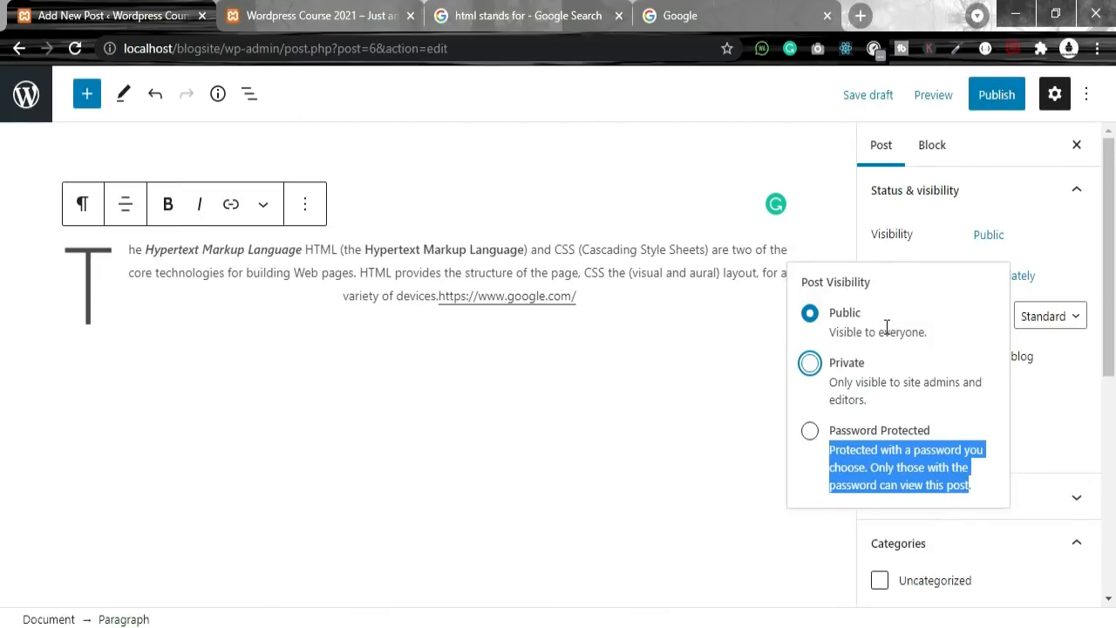
click(863, 431)
click(891, 518)
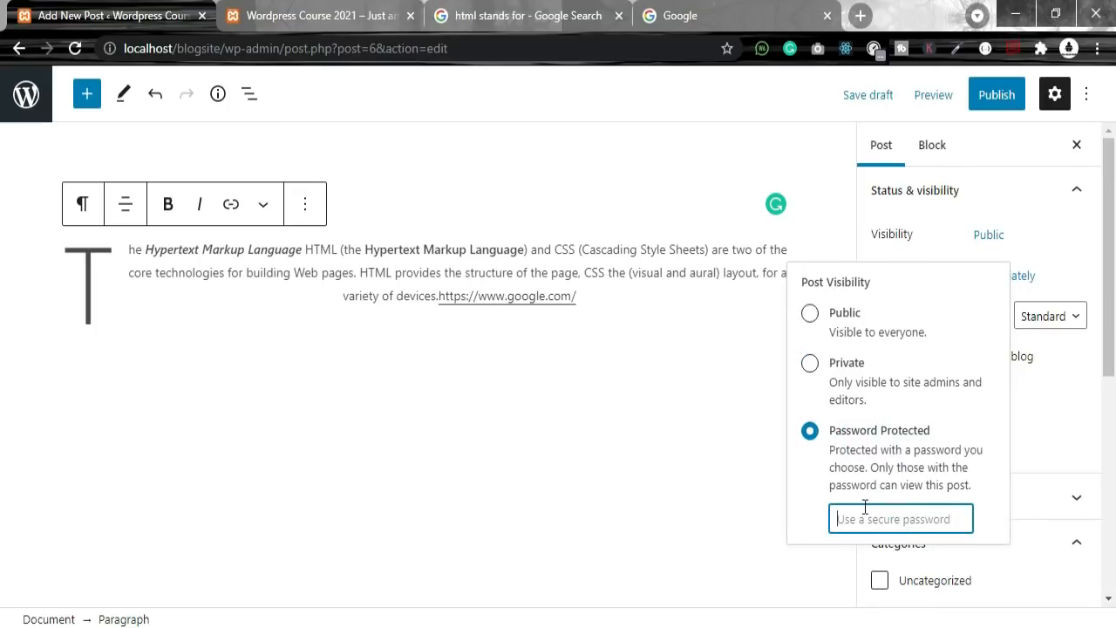
double_click(921, 518)
key(BackSpace)
Step: Set the post visibility back to Public and close the visibility choices
click(917, 476)
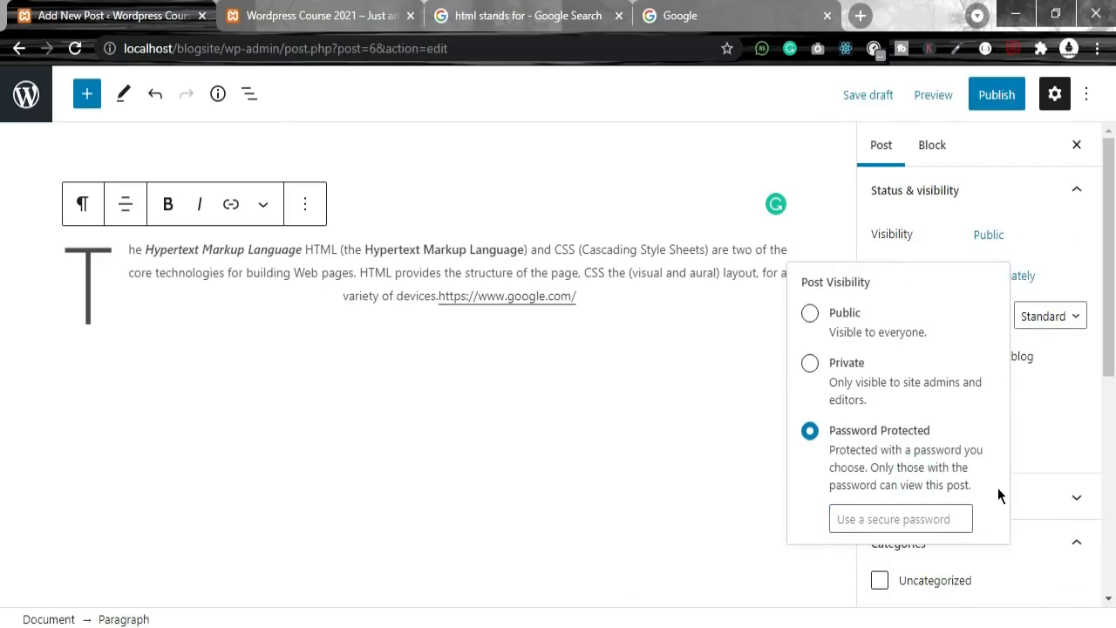
drag(973, 484, 827, 443)
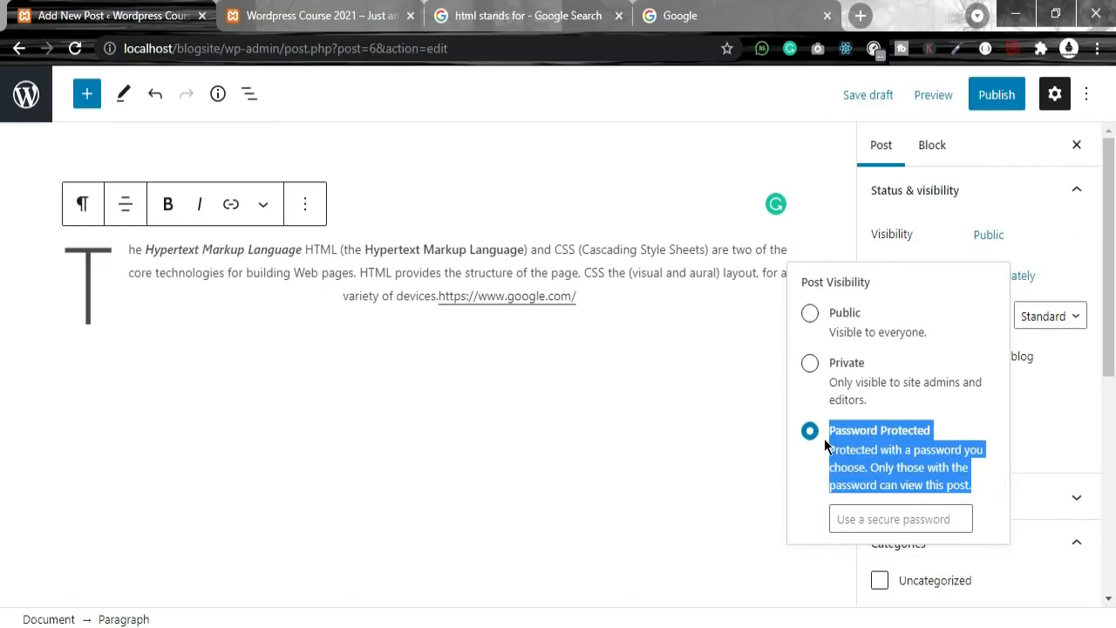
click(811, 316)
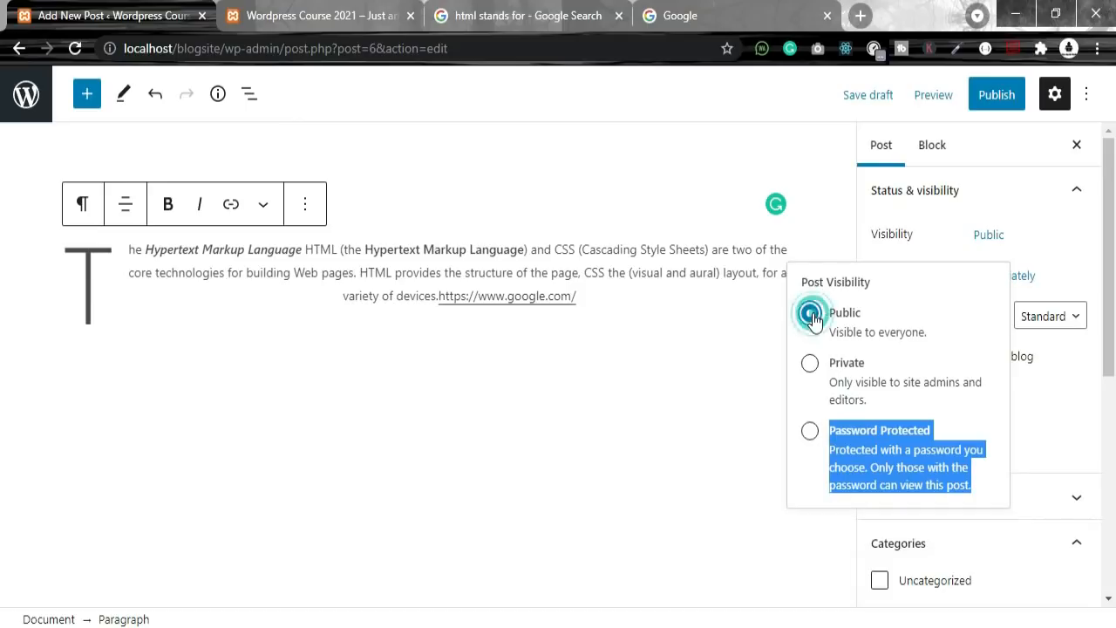
click(744, 381)
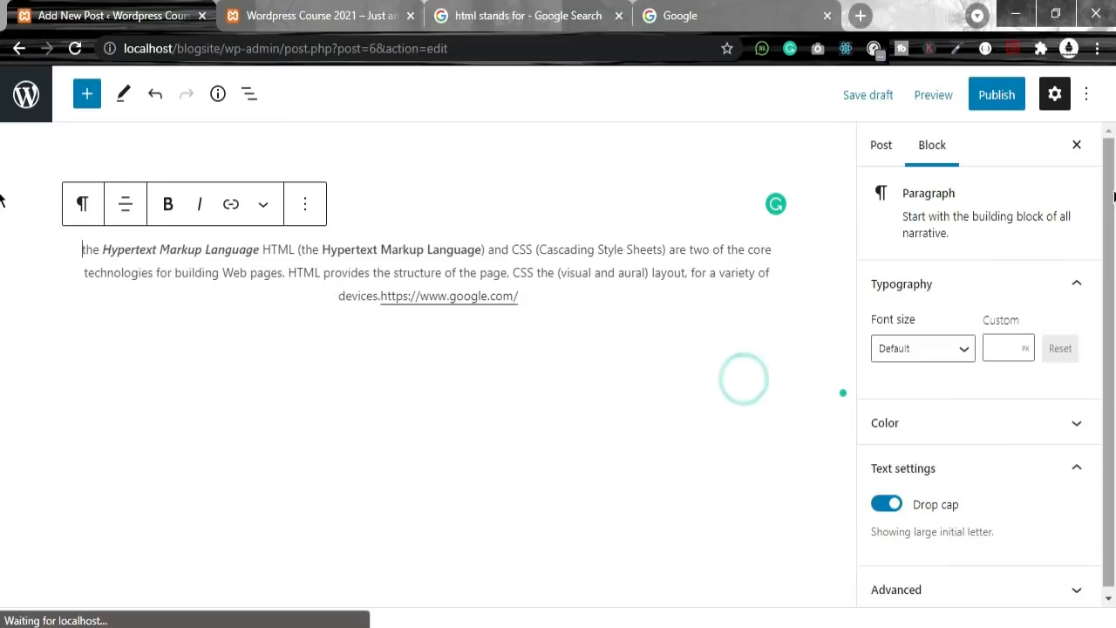
Step: In the Post settings, try the Audio and Gallery post formats, then return to Standard
scroll(965, 369, down, 1)
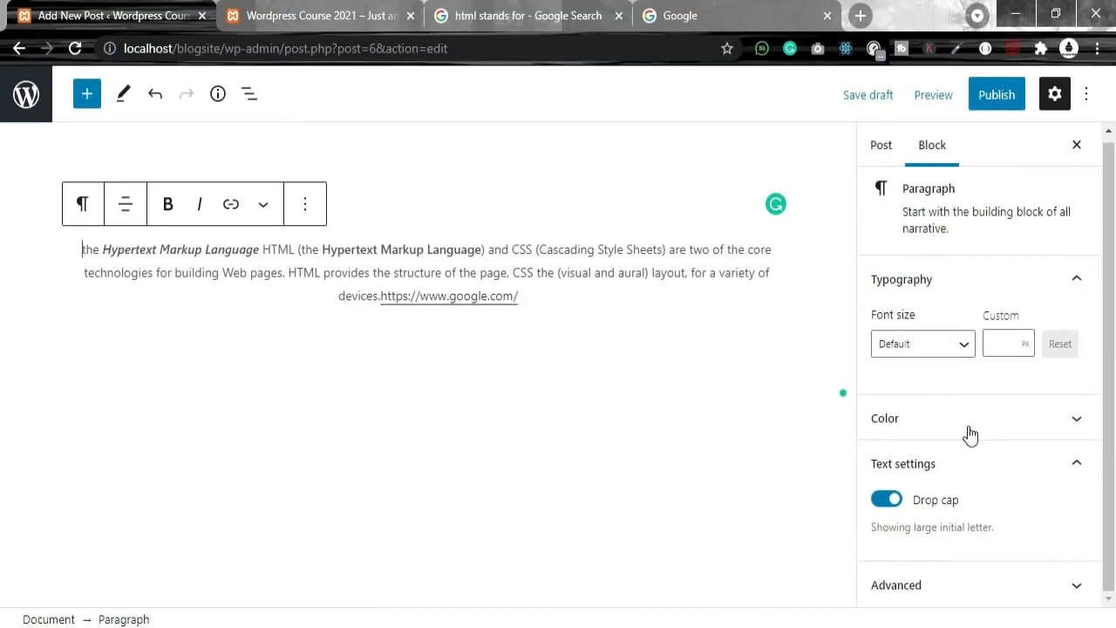
click(883, 150)
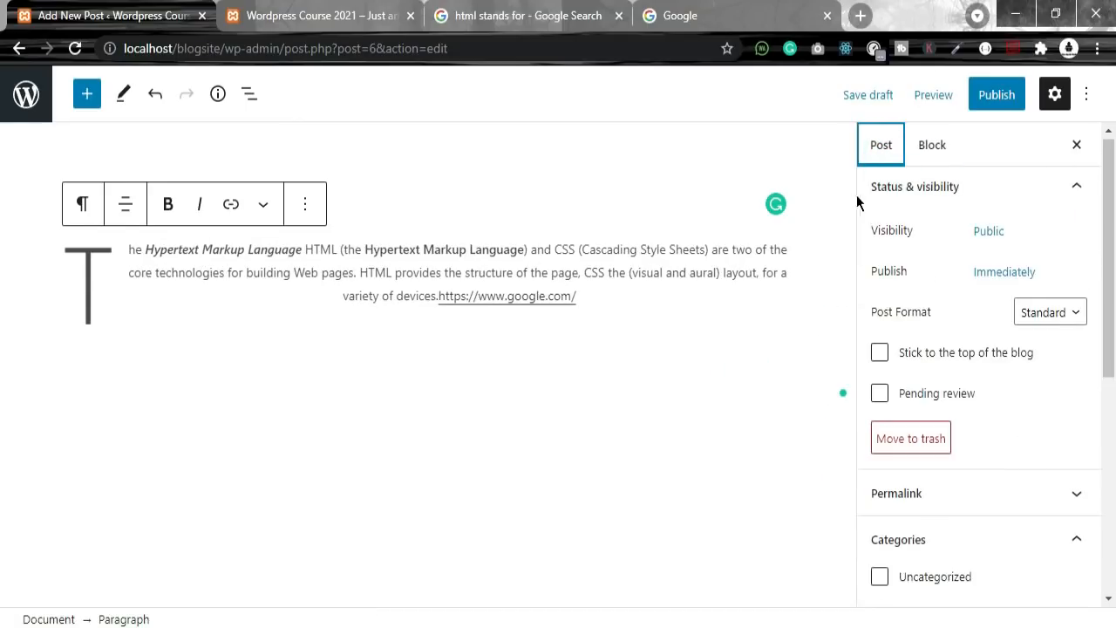
click(1054, 312)
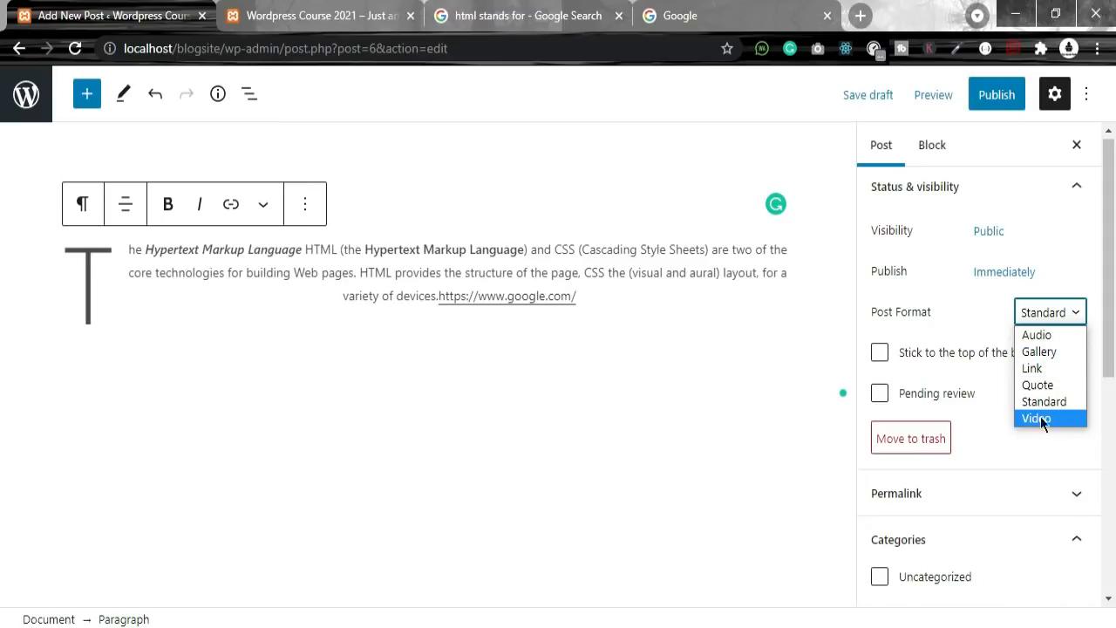
click(1036, 336)
click(1059, 311)
click(1059, 349)
click(1051, 322)
click(1041, 403)
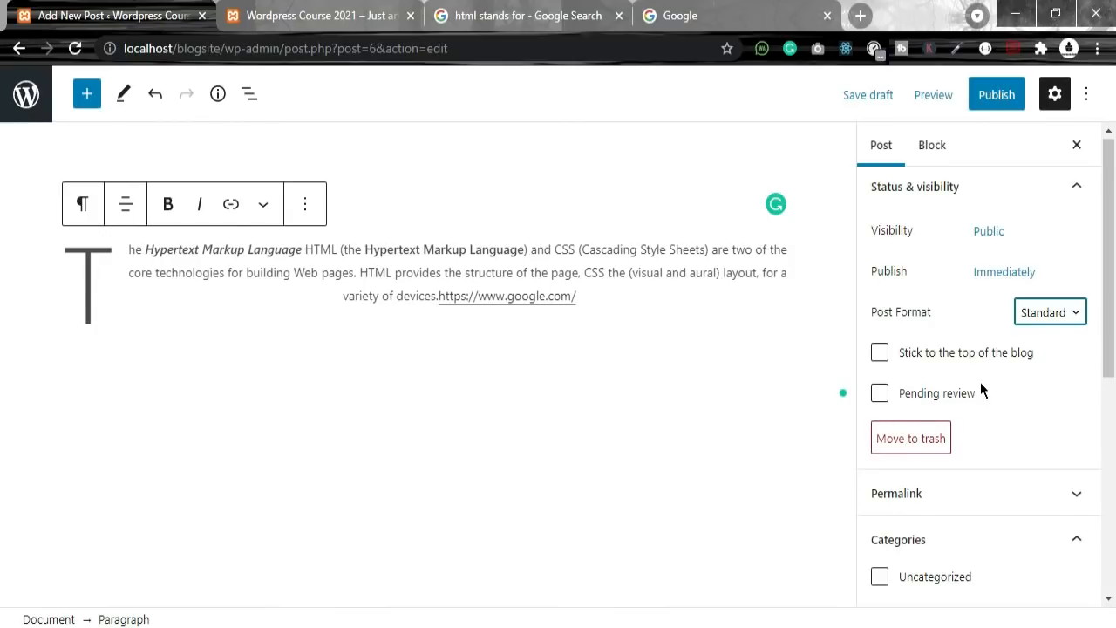
Step: Expand and collapse the Permalink panel, then place the cursor in the Add New Tag field
scroll(1064, 410, down, 2)
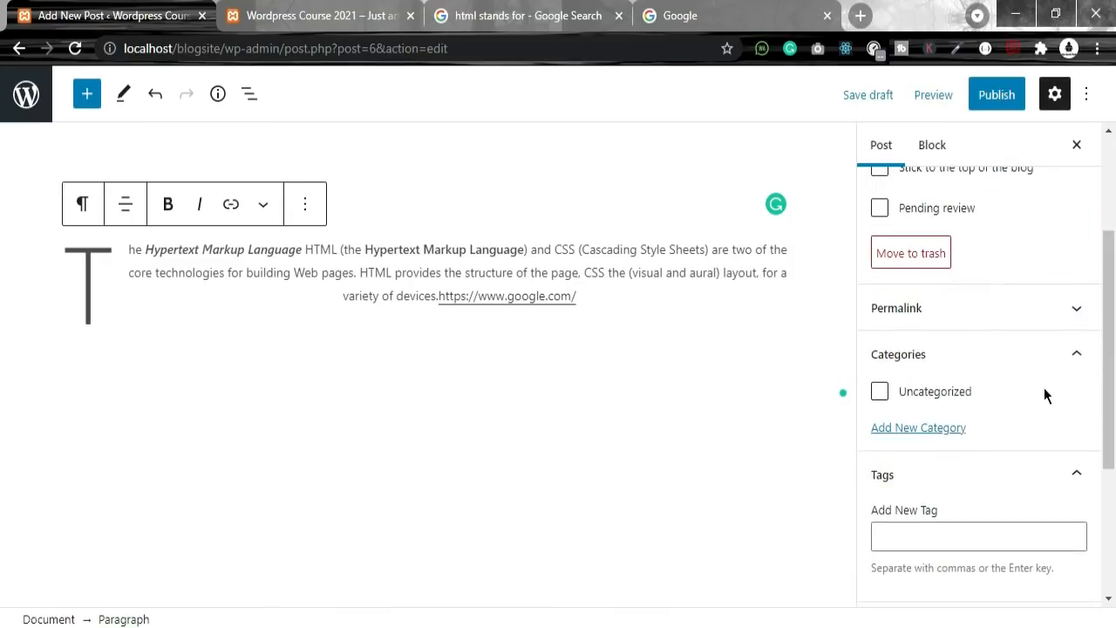
click(942, 309)
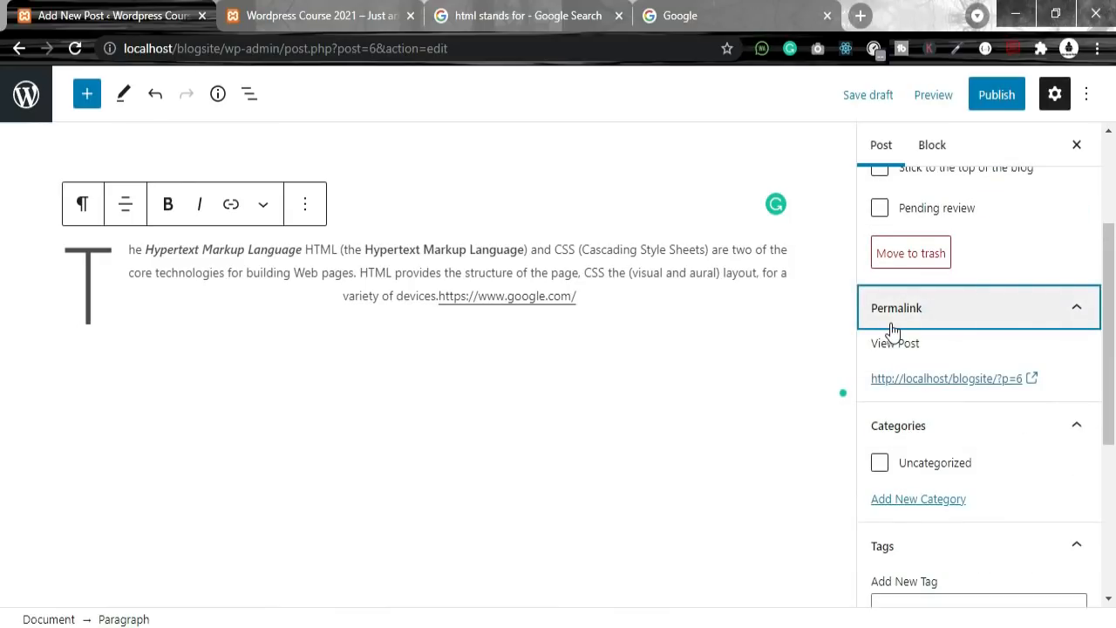
click(920, 322)
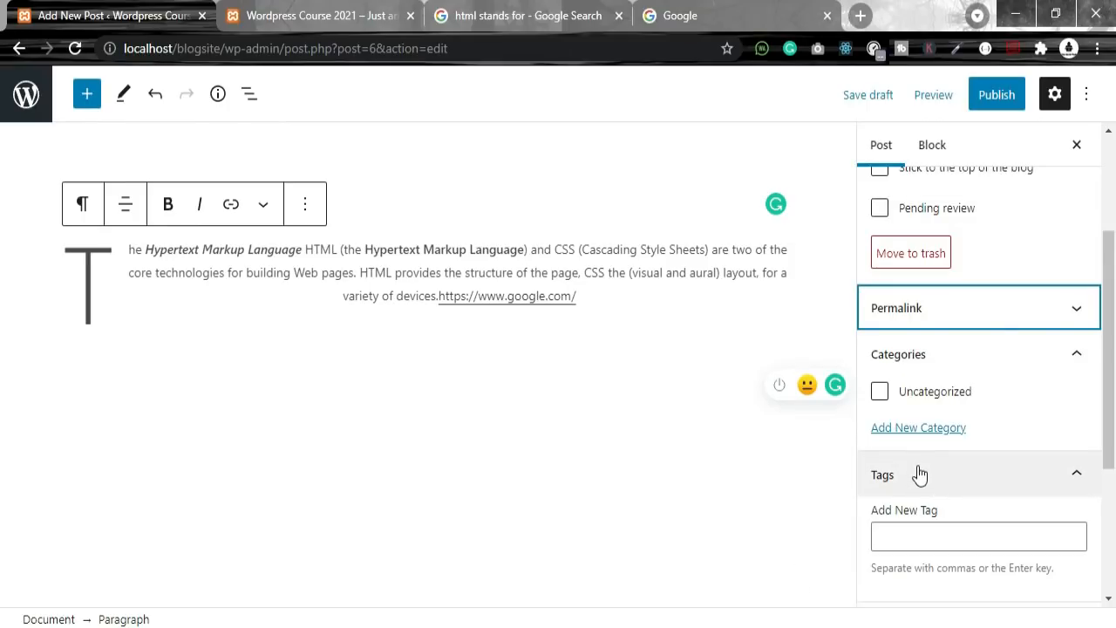
scroll(933, 476, down, 3)
click(932, 295)
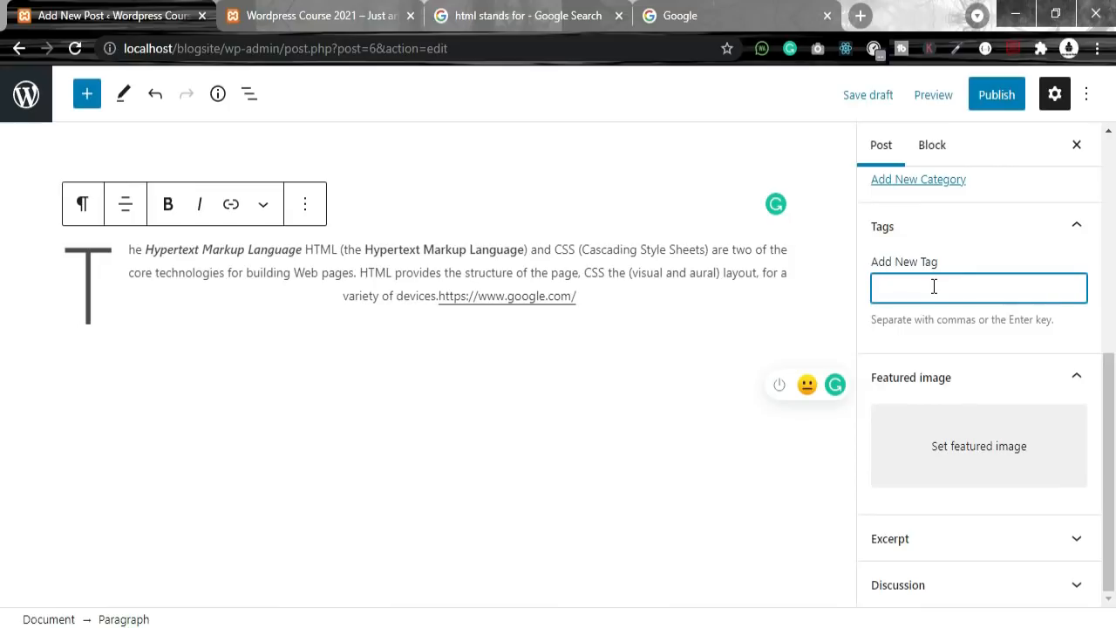
Step: Add the tags html, html5 and html tutorials to the post
text(html)
key(Return)
text(html5)
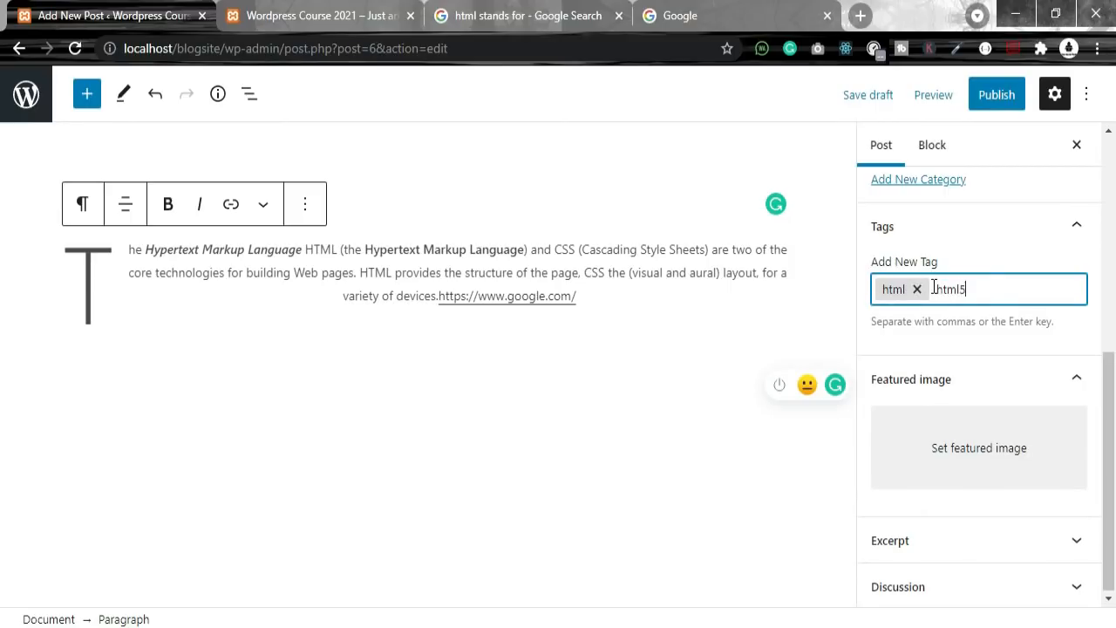
key(Return)
text(html)
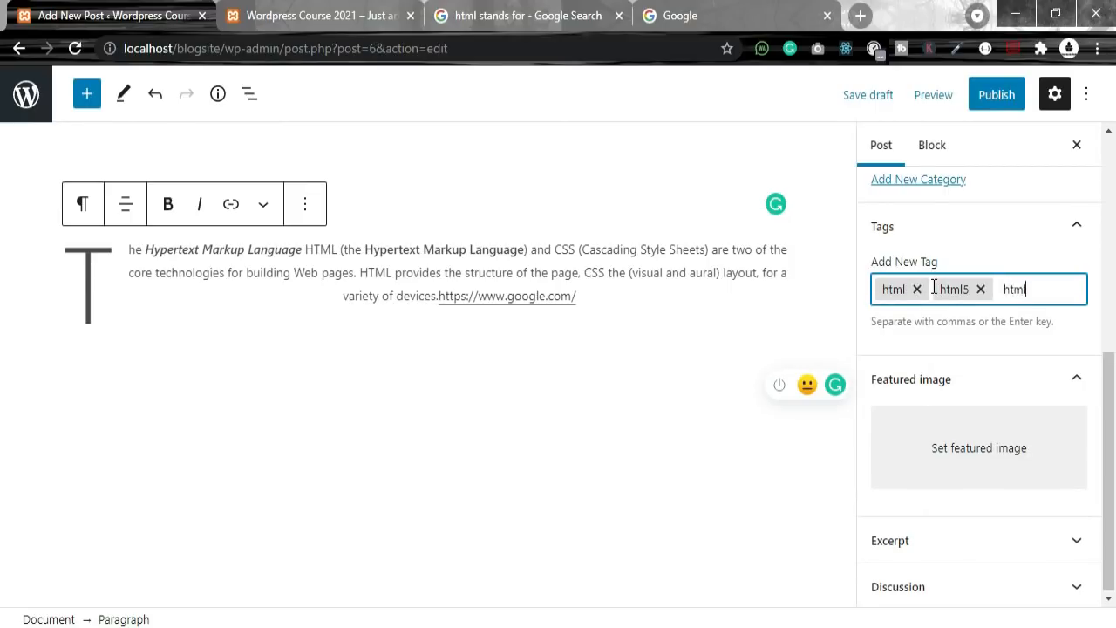
text( tutorials)
key(Return)
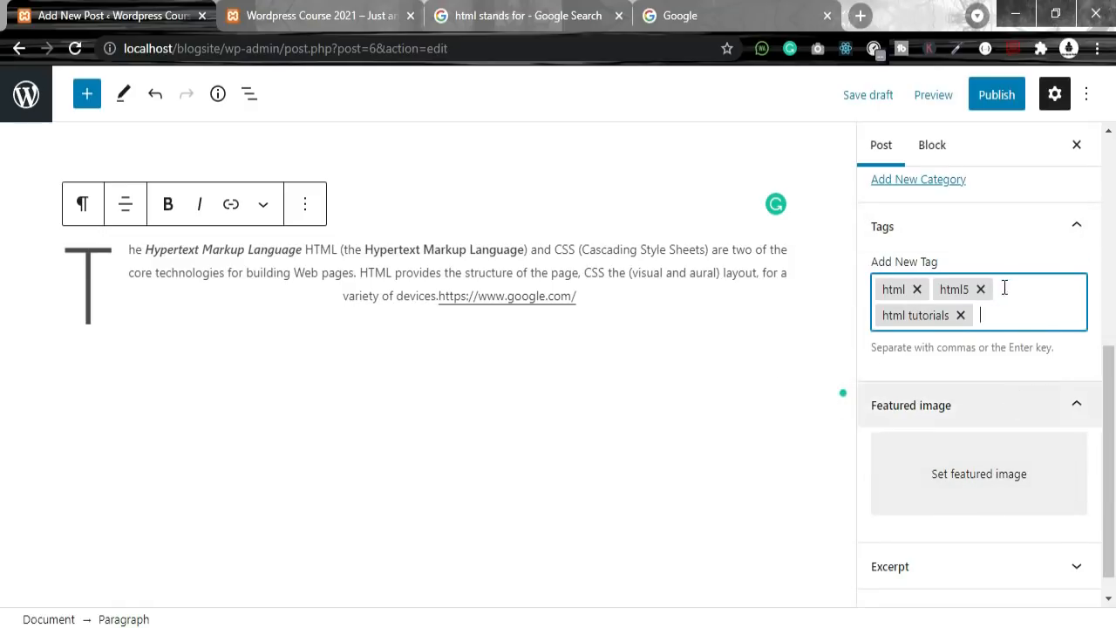
scroll(1004, 287, down, 1)
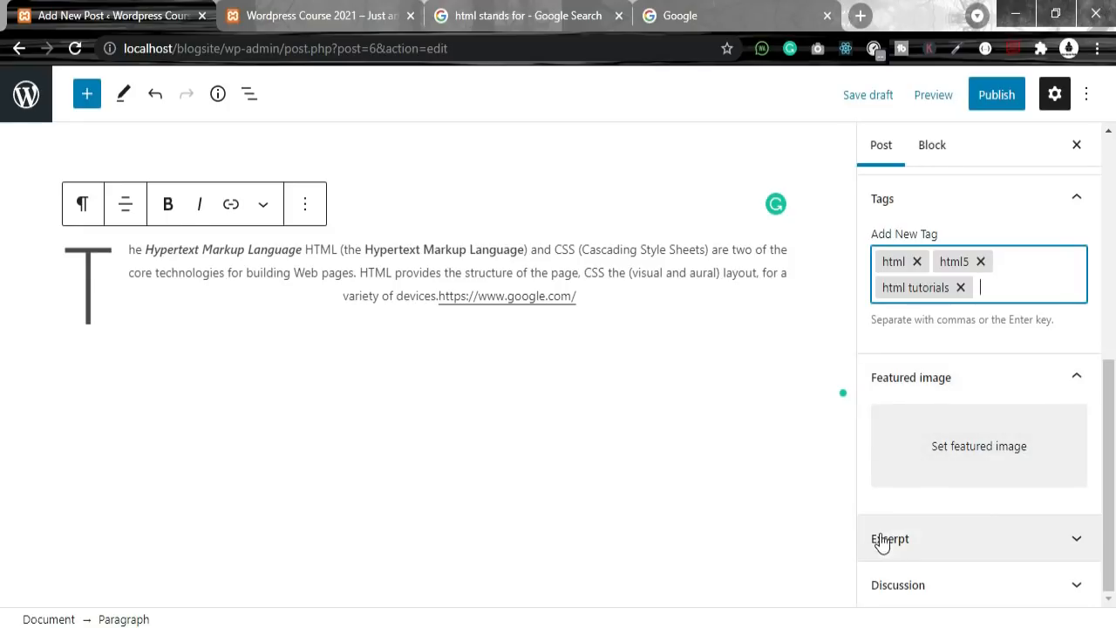
Step: Upload html5.png from the Desktop's wp post folder as a featured image candidate
click(971, 446)
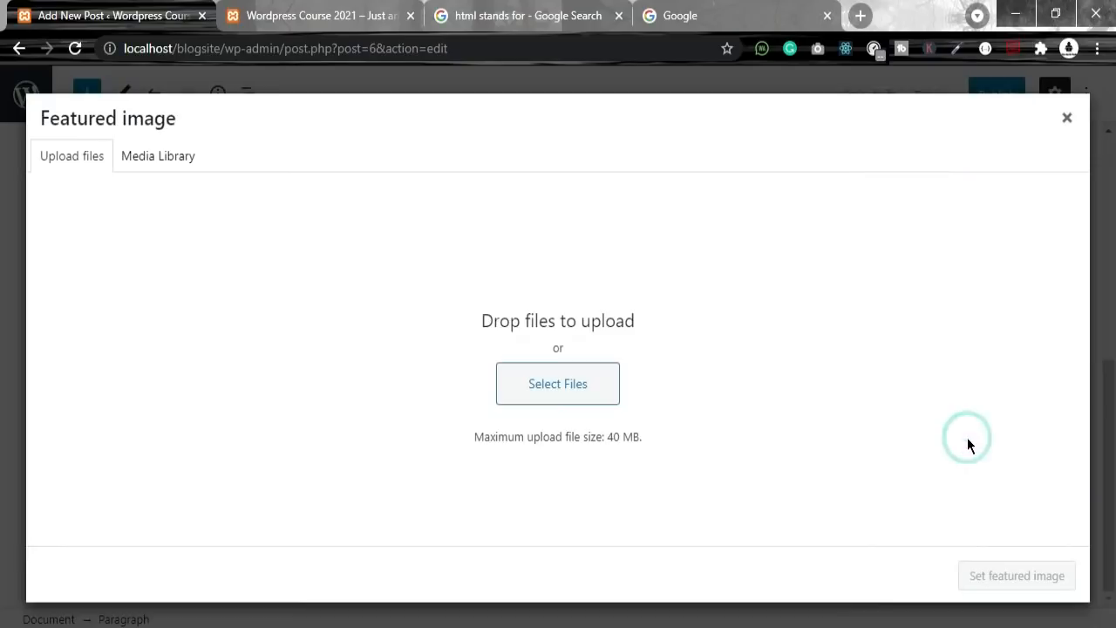
click(529, 379)
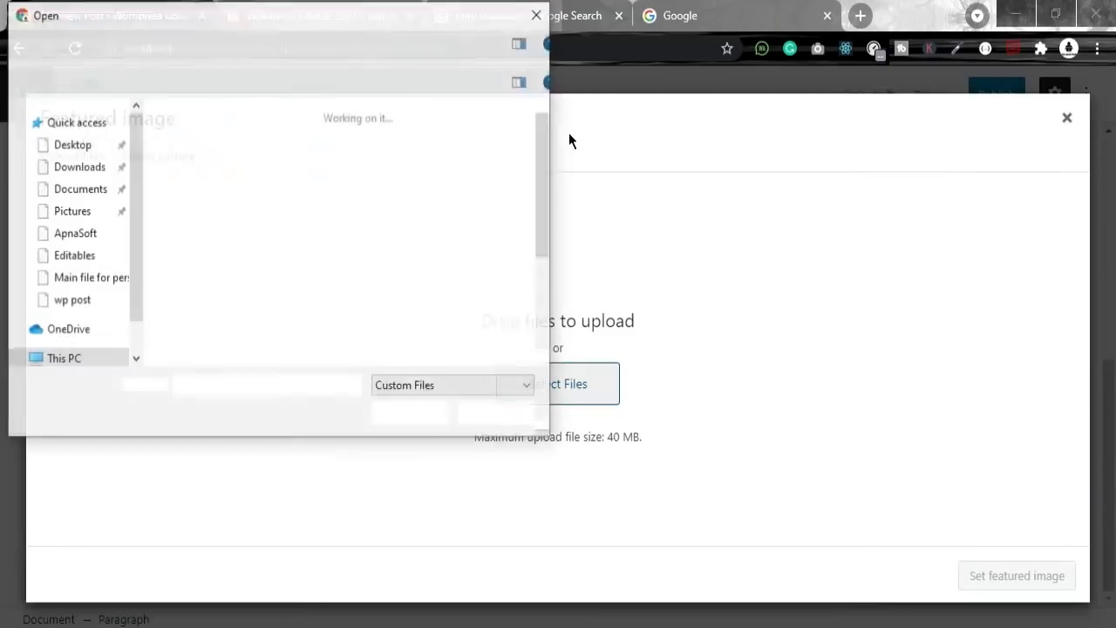
click(80, 151)
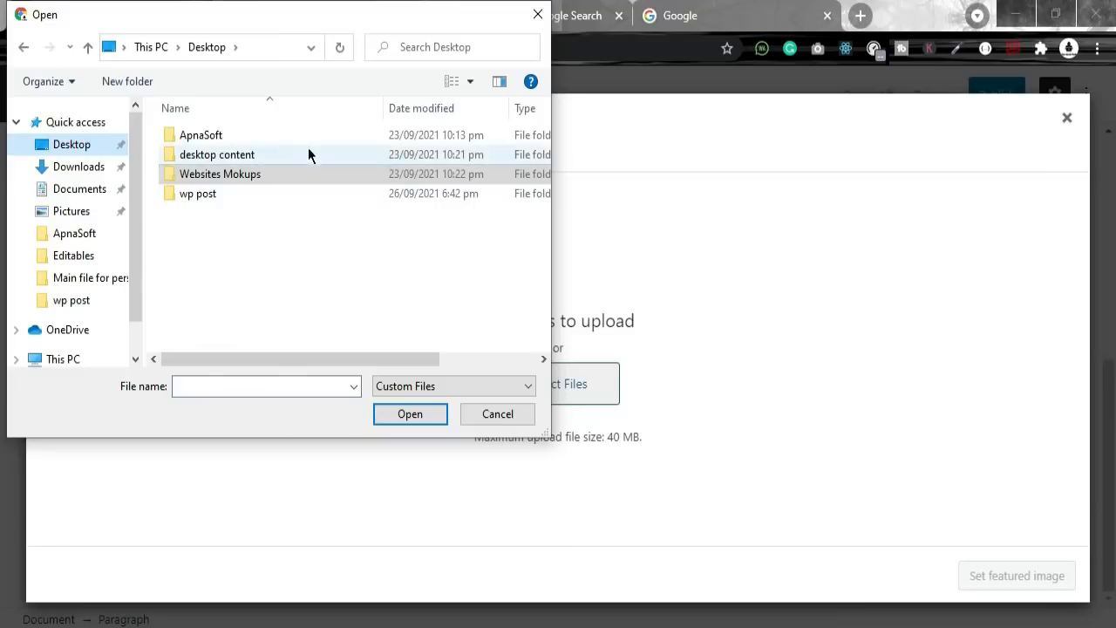
double_click(213, 193)
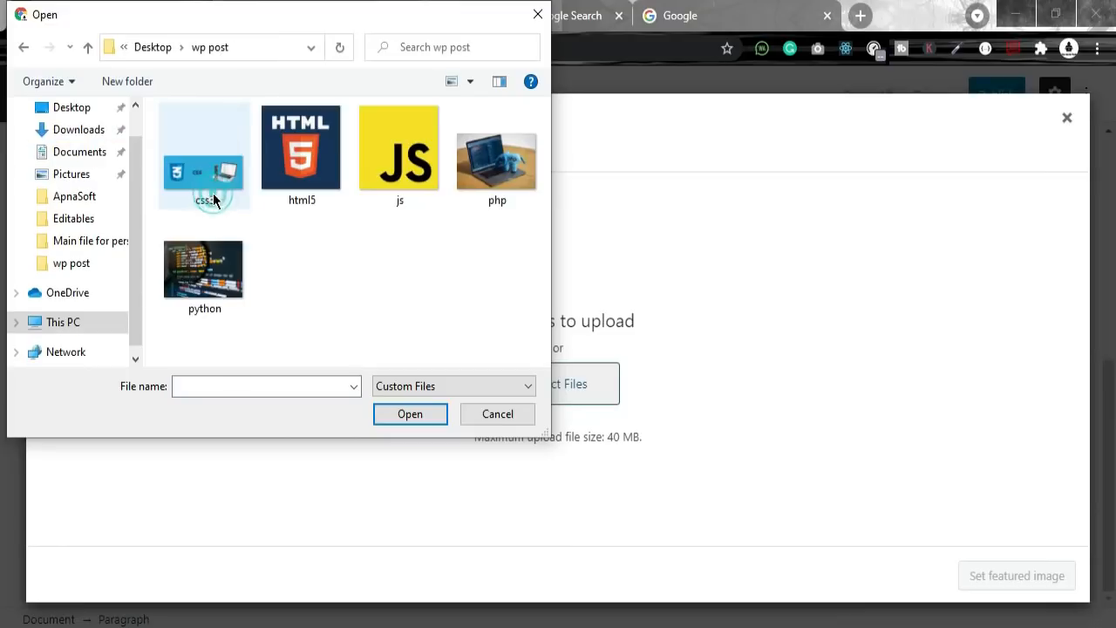
double_click(282, 146)
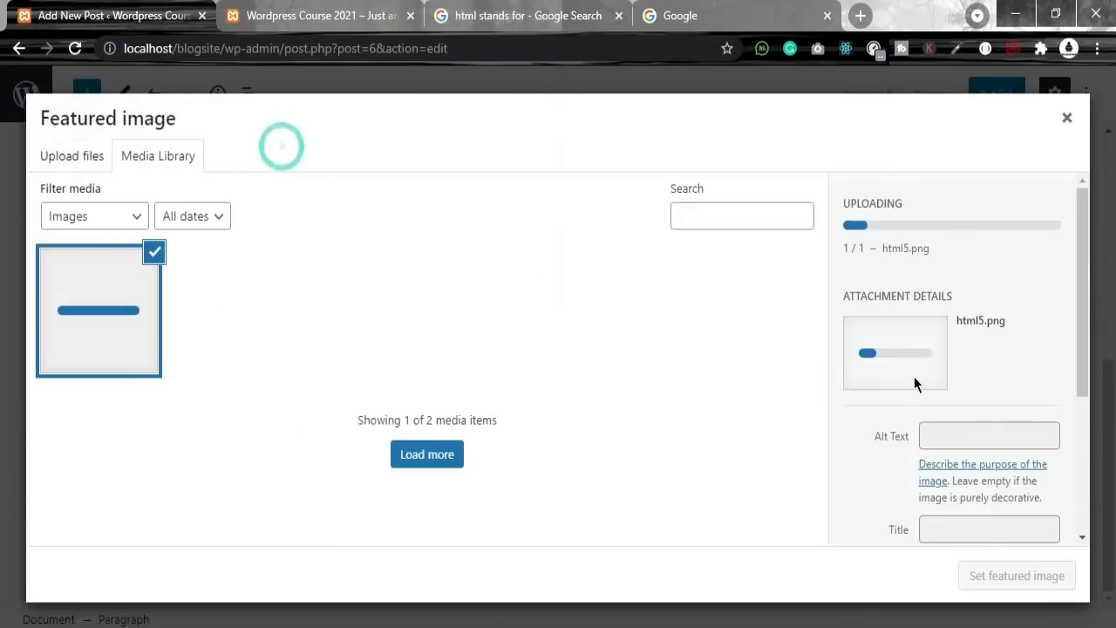
Step: Give the image alt text html and caption and description html5, then set it as featured
click(970, 380)
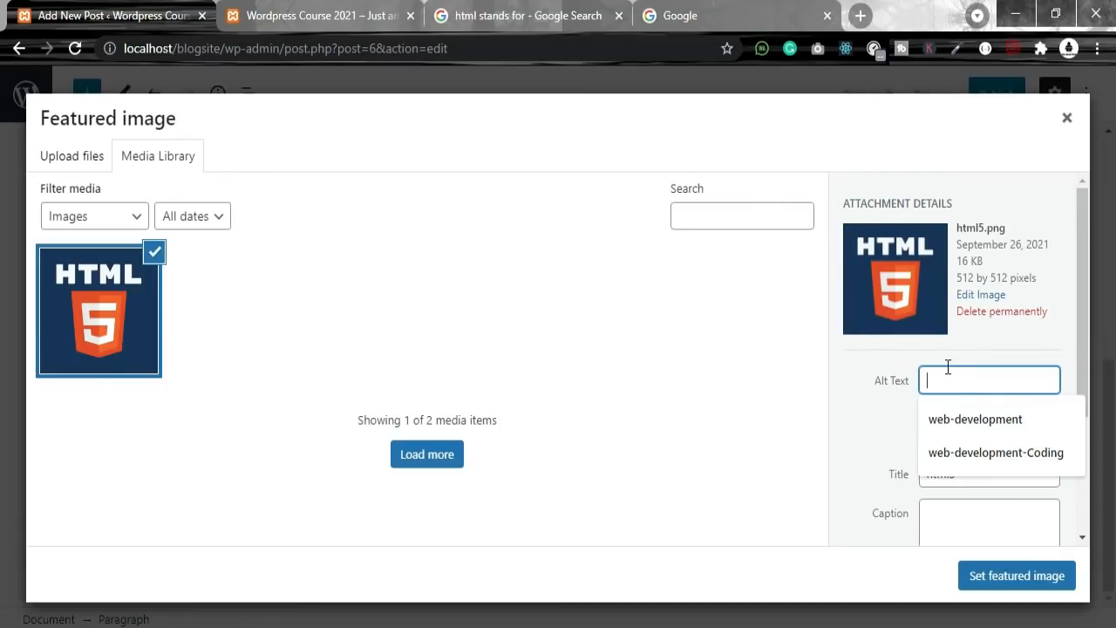
text(html)
click(979, 479)
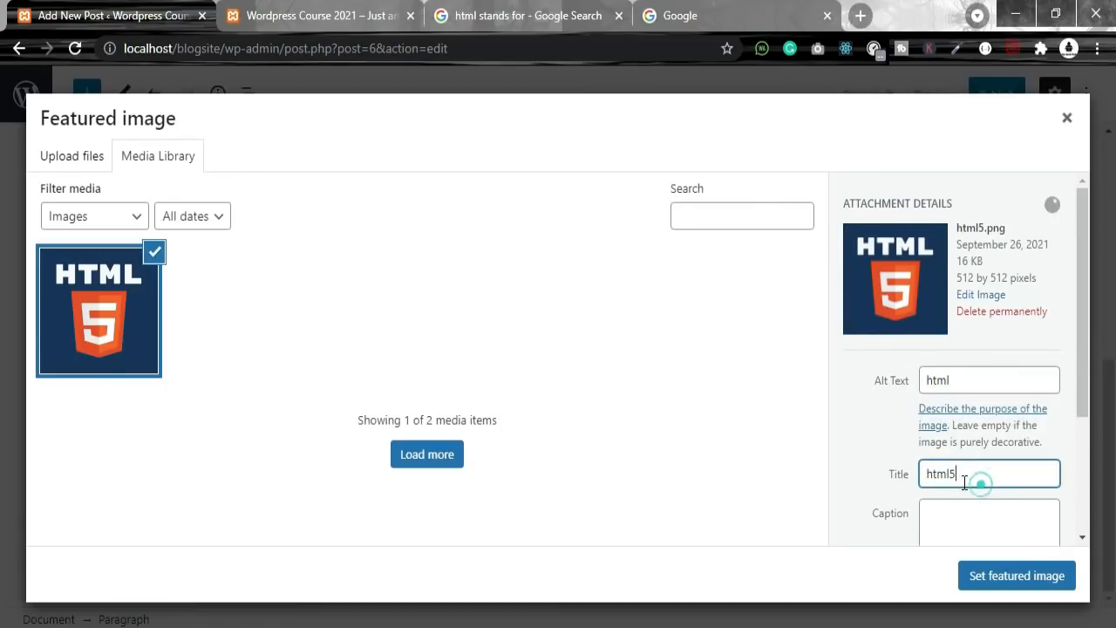
double_click(964, 481)
key(ctrl+c)
click(967, 510)
key(ctrl+v)
scroll(986, 488, down, 2)
click(974, 409)
key(ctrl+v)
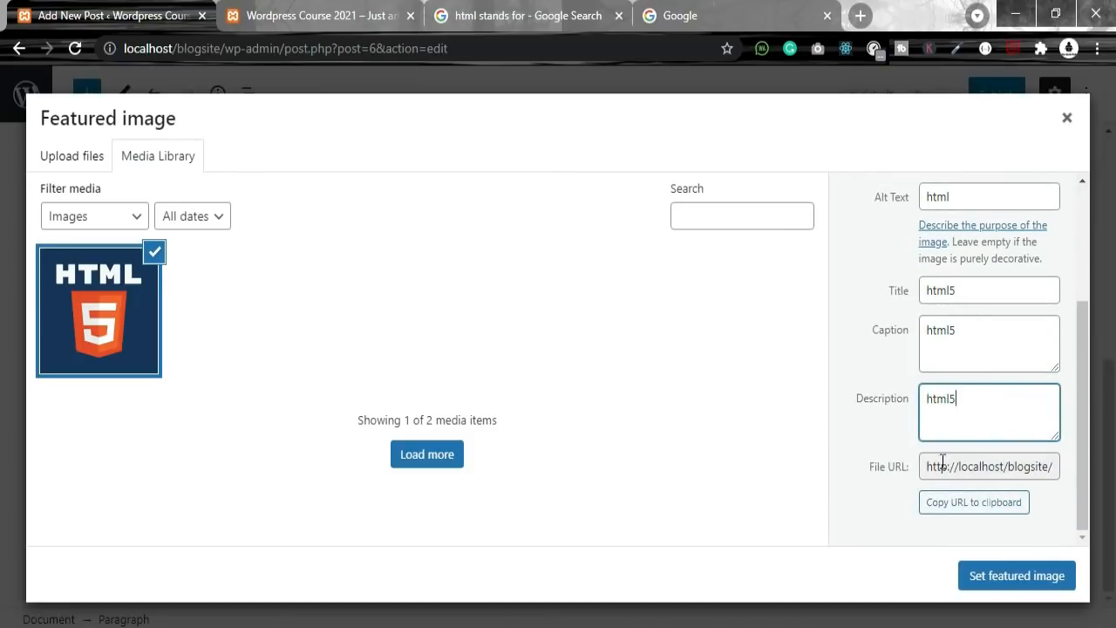
click(1010, 576)
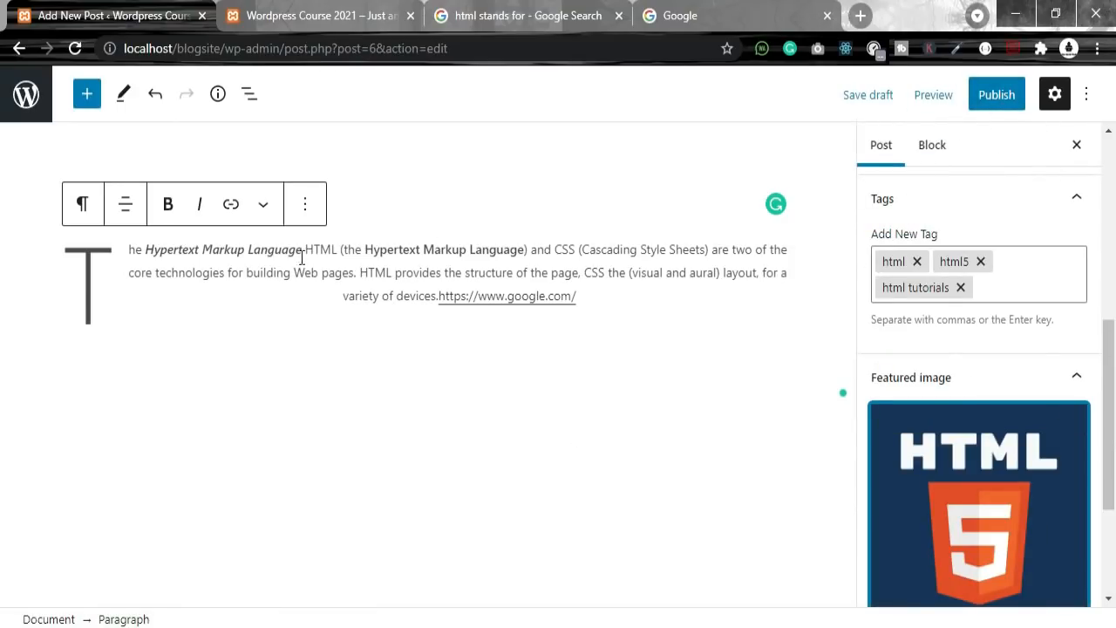
Step: Look through the paragraph's block options and extra formatting choices, then close them
click(307, 209)
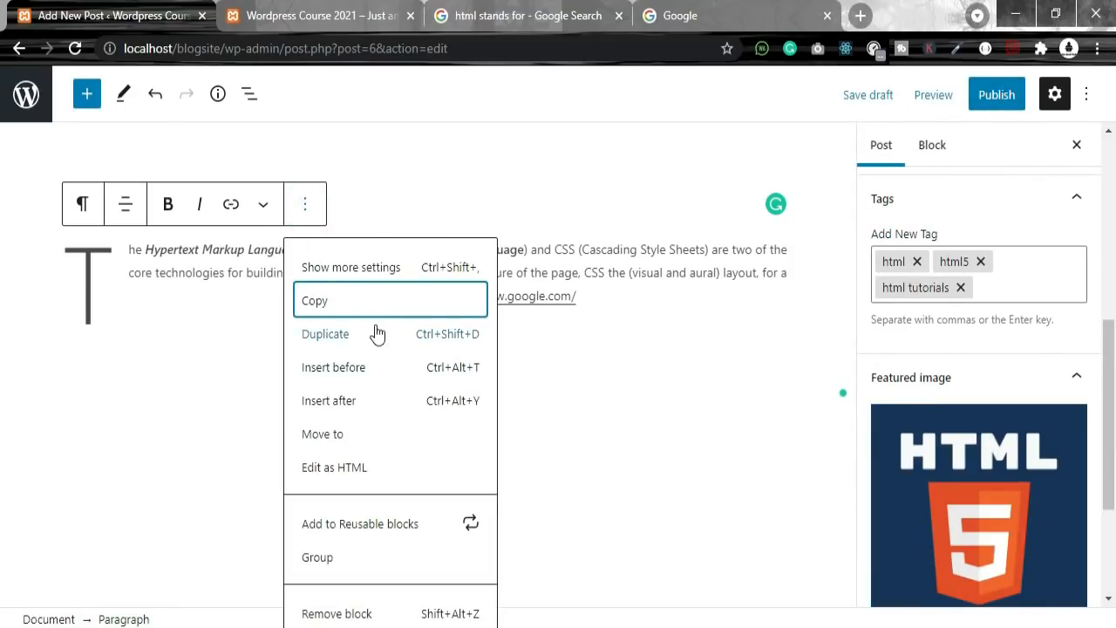
click(366, 190)
click(185, 299)
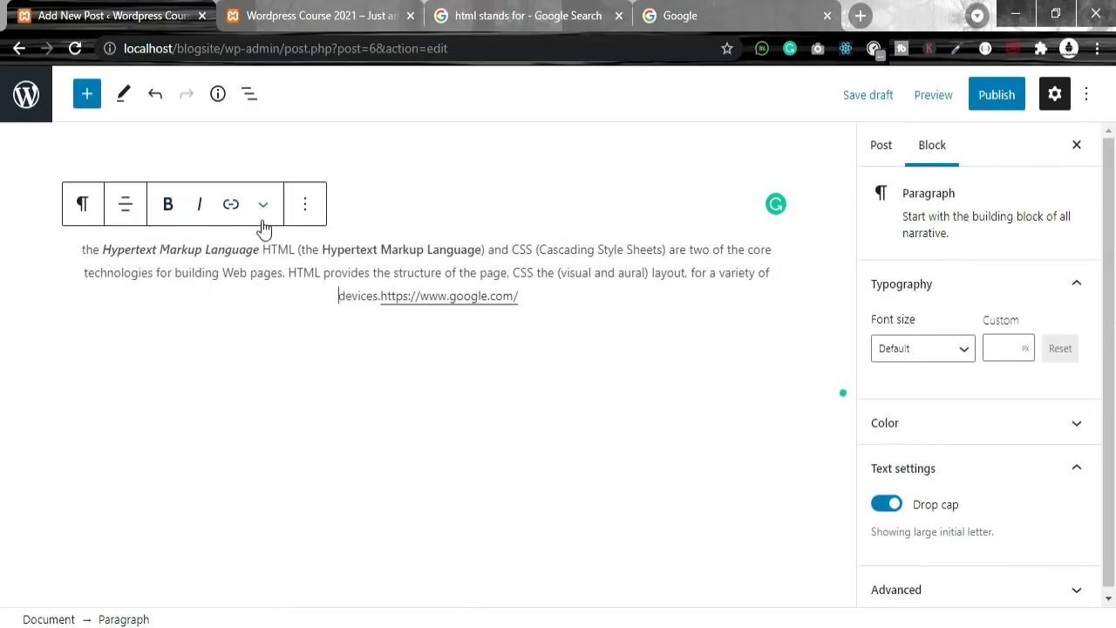
click(263, 206)
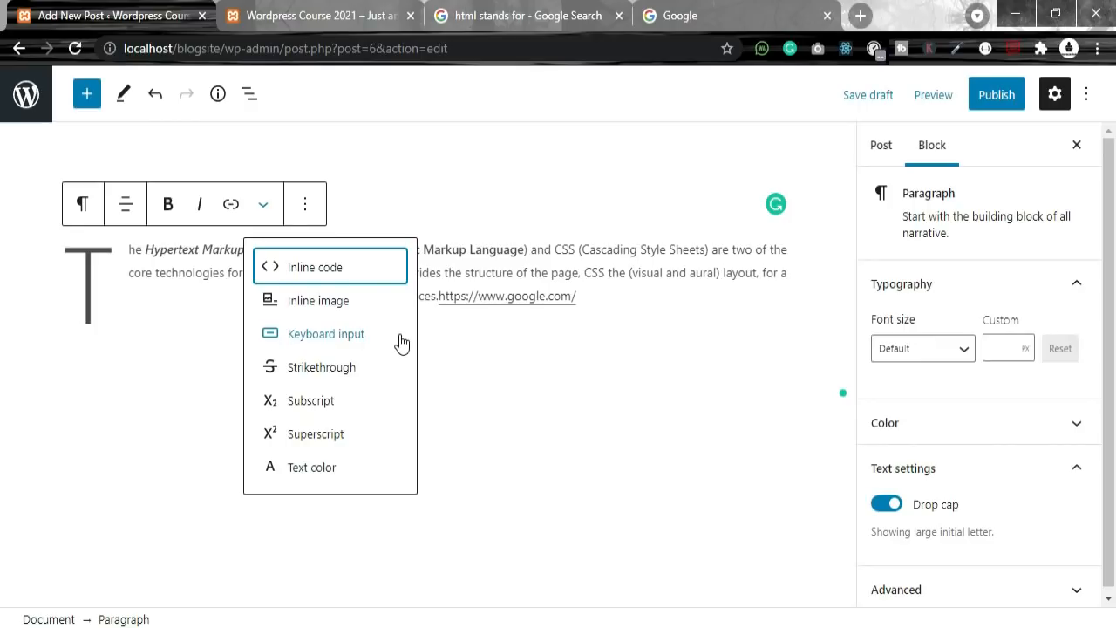
click(424, 353)
click(598, 292)
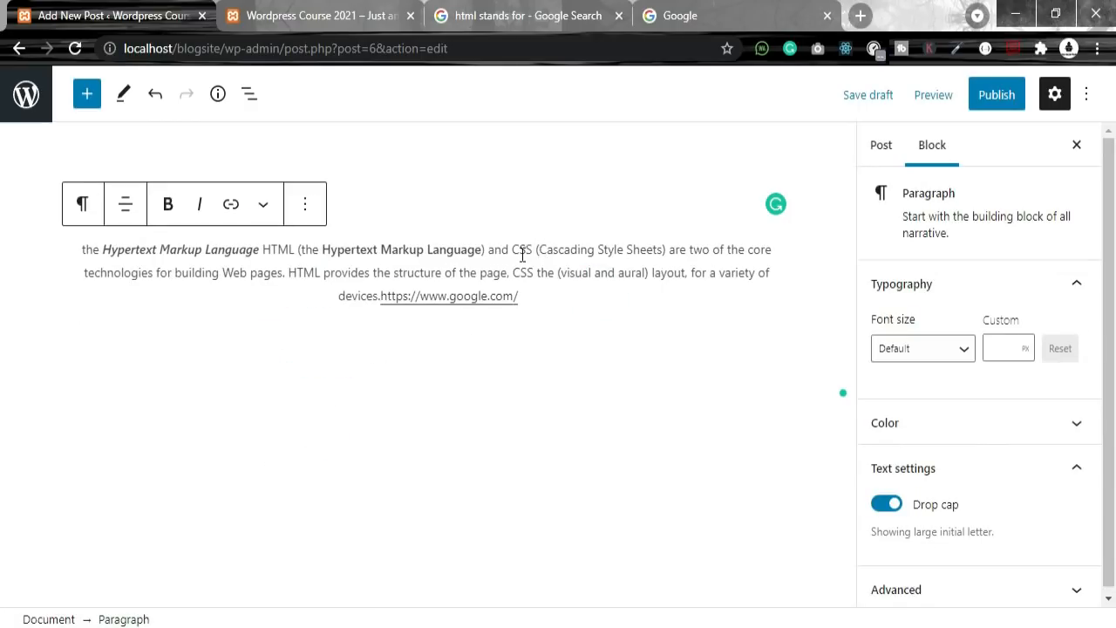
Step: Apply Strikethrough to the words (Cascading Style Sheets)
drag(536, 251, 658, 250)
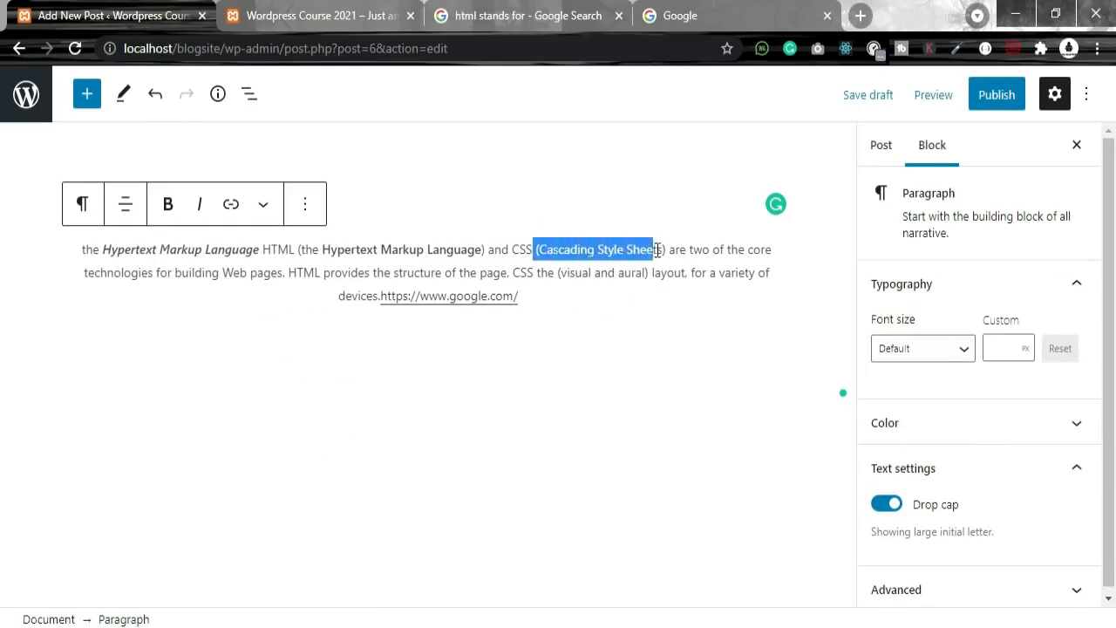
click(309, 204)
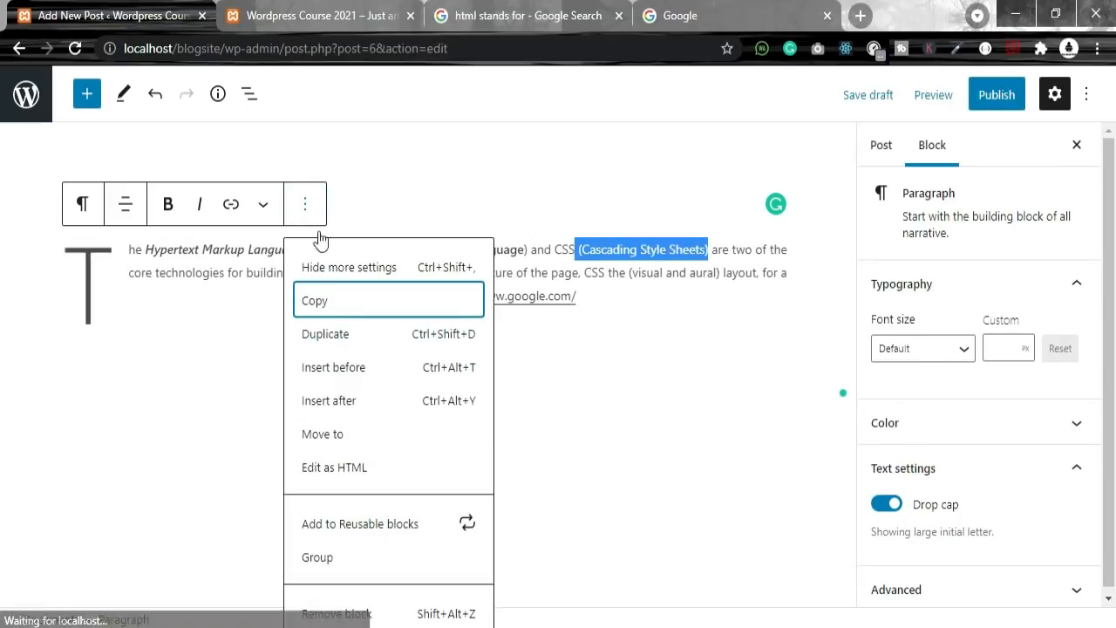
click(265, 206)
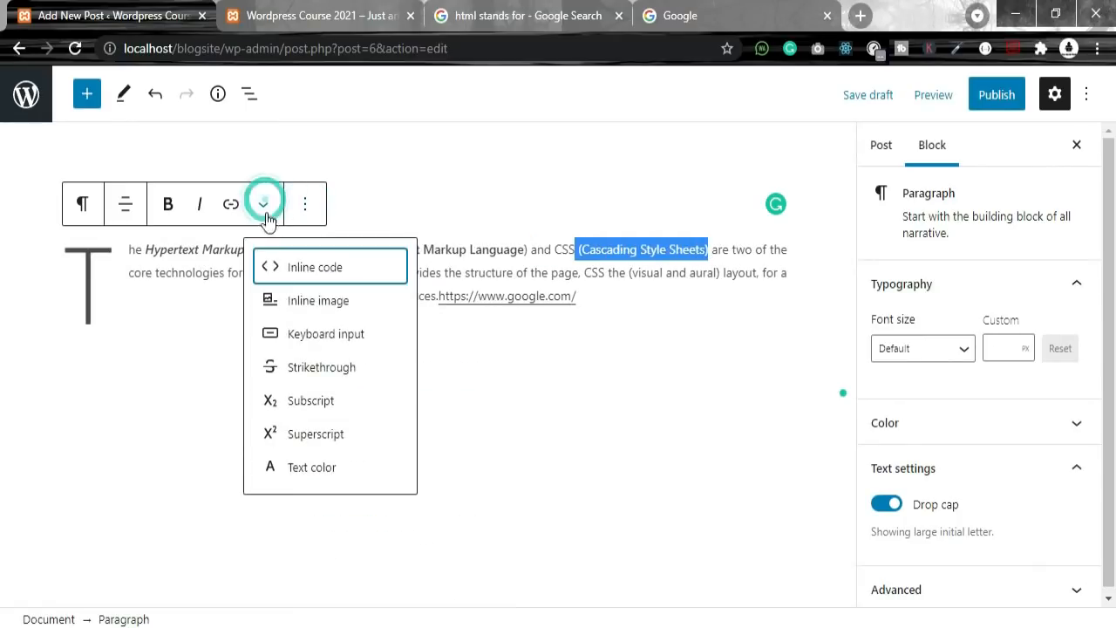
click(311, 368)
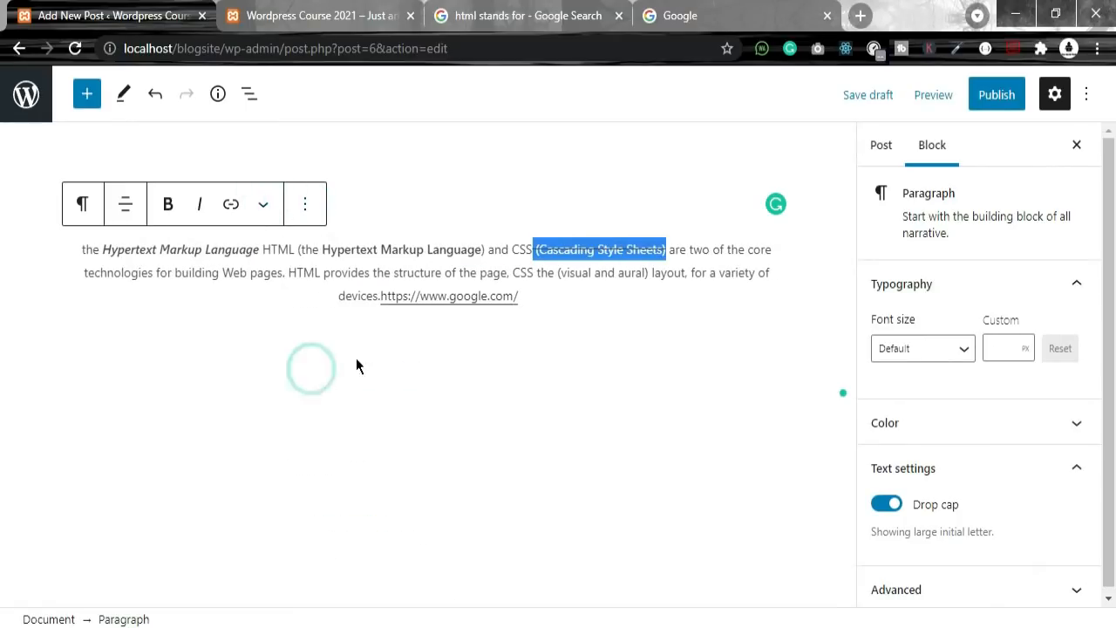
click(617, 248)
Step: Reselect the struck phrase and whole paragraph, and reopen the extra formatting choices
drag(535, 245, 672, 255)
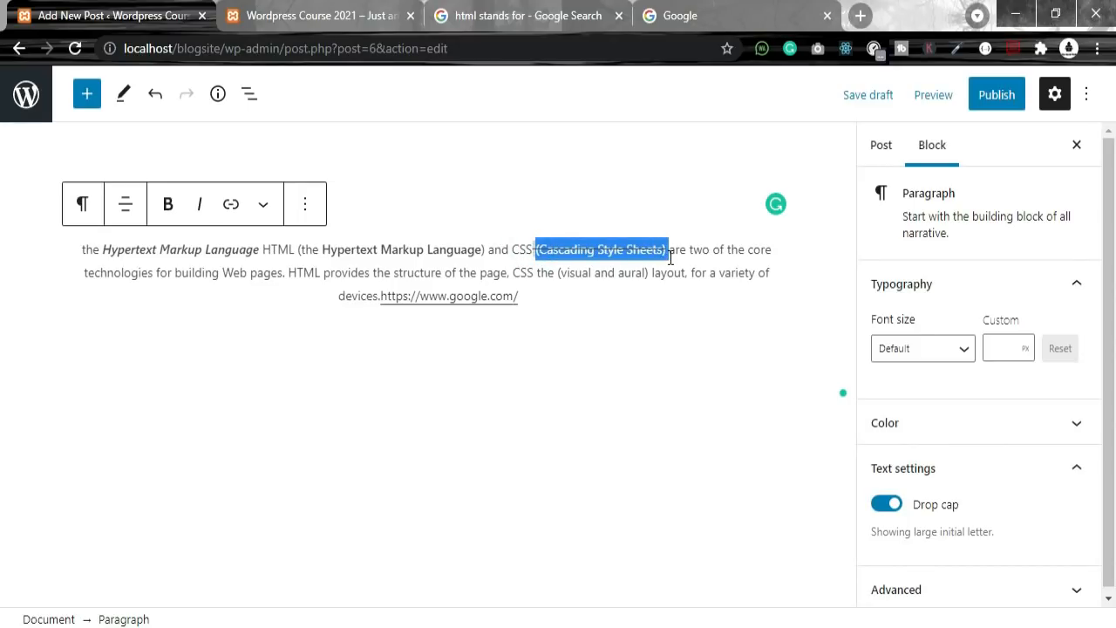
drag(520, 297, 67, 252)
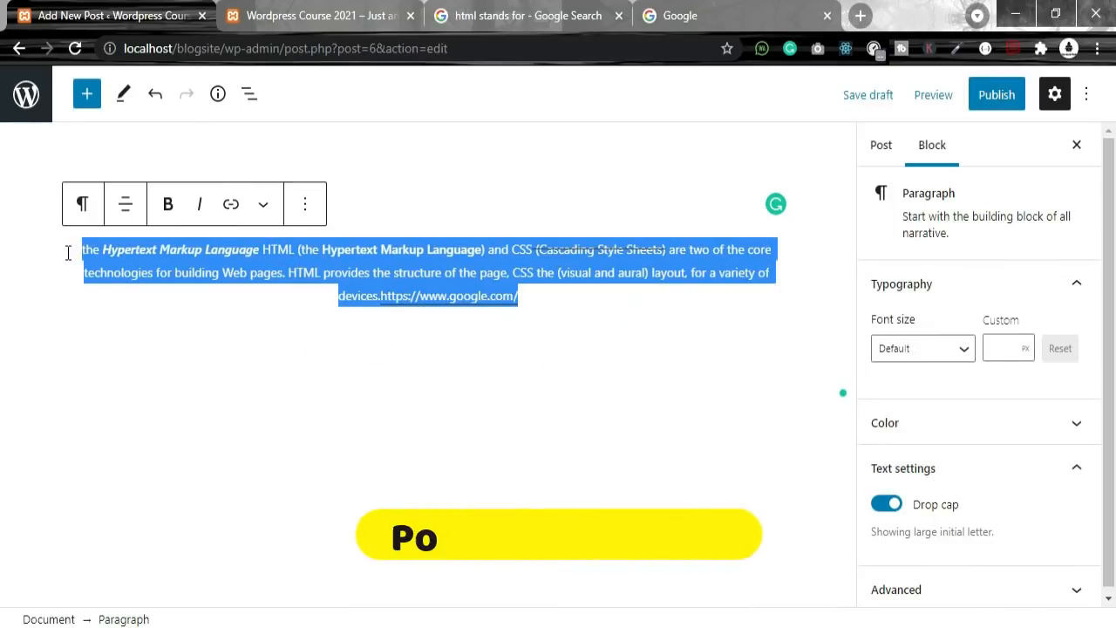
click(262, 204)
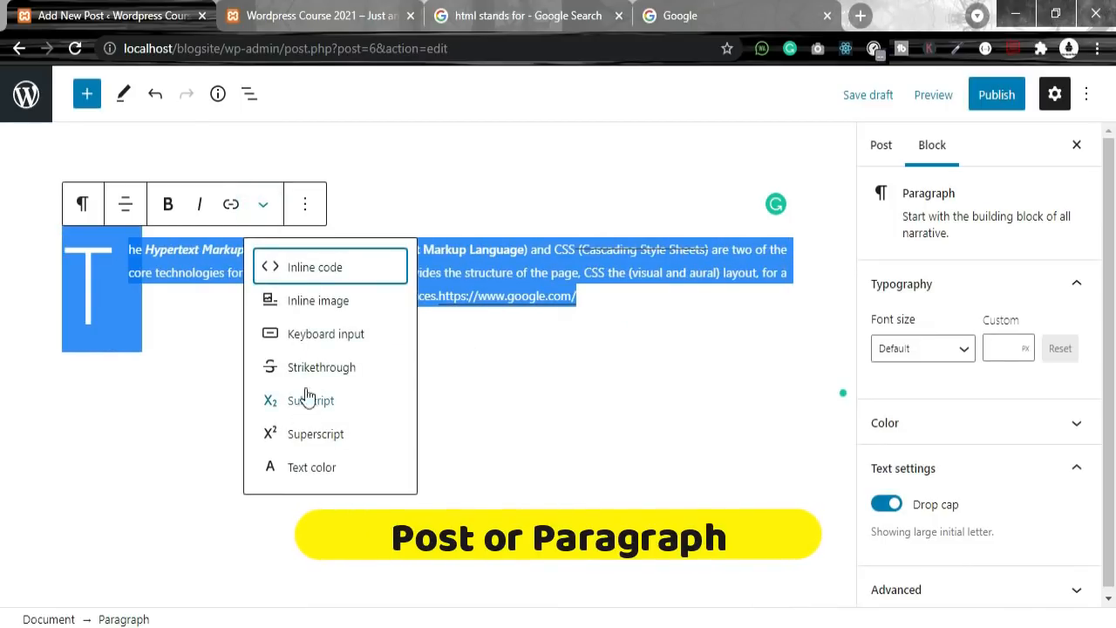
click(589, 355)
click(543, 291)
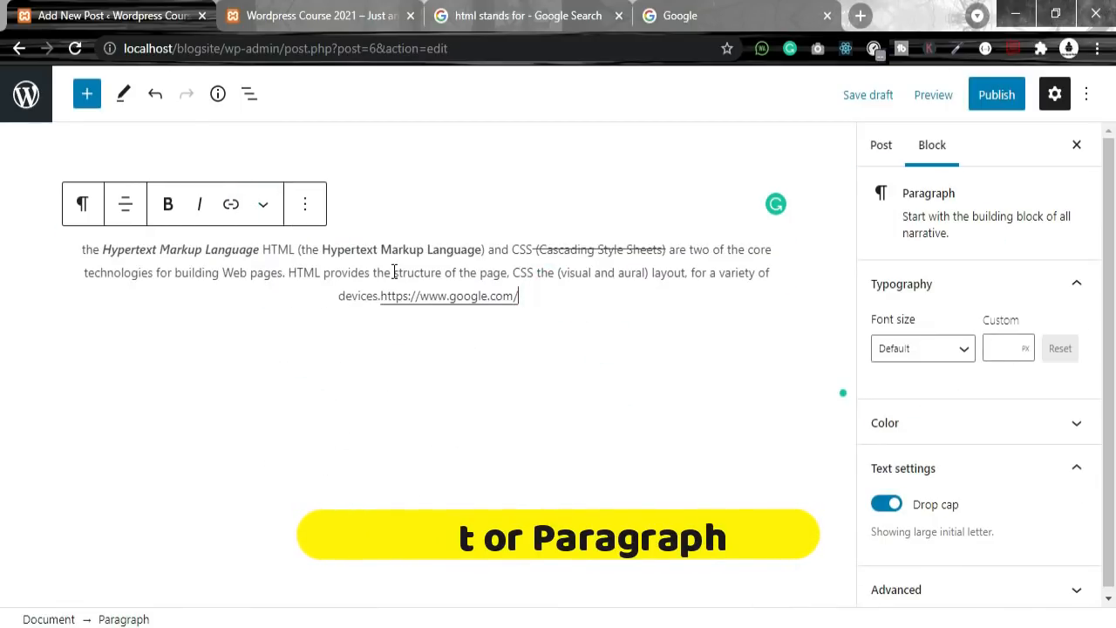
click(262, 204)
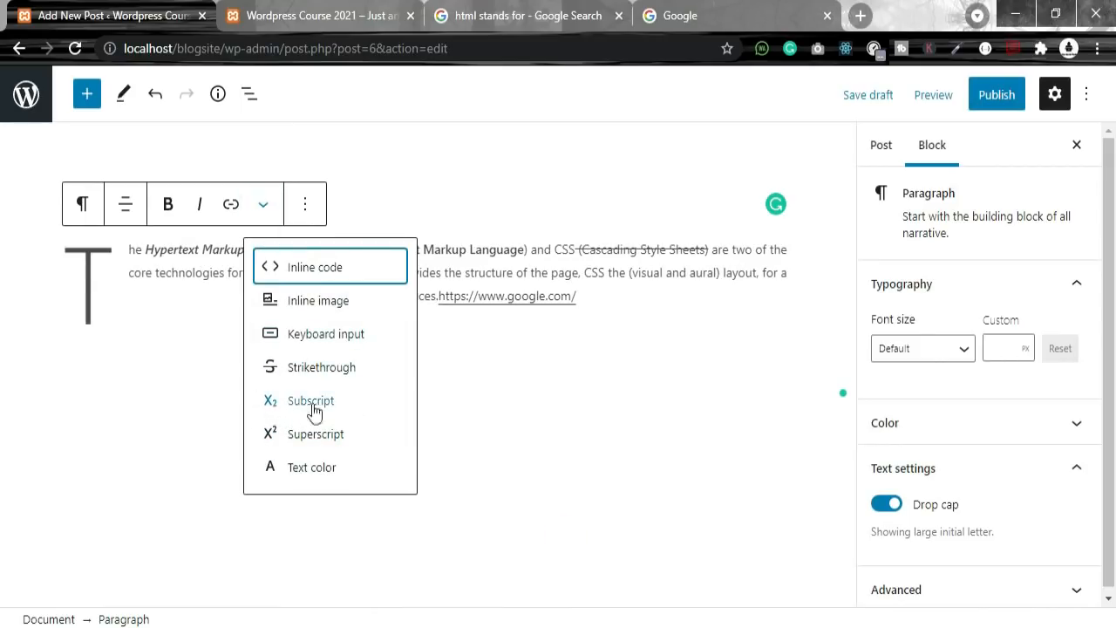
click(297, 471)
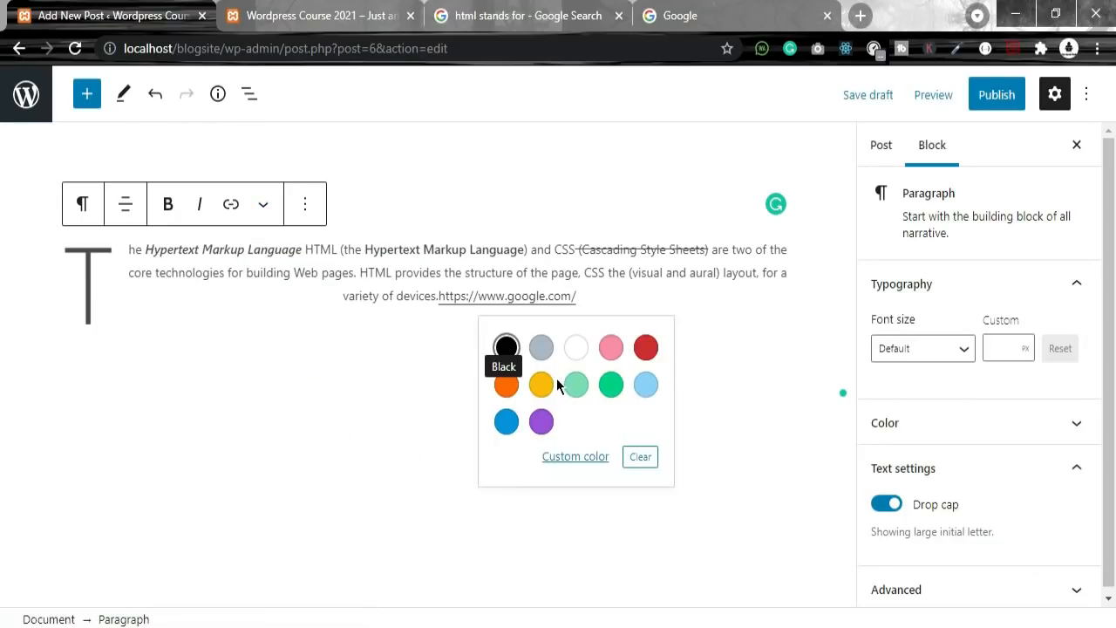
click(541, 385)
click(519, 295)
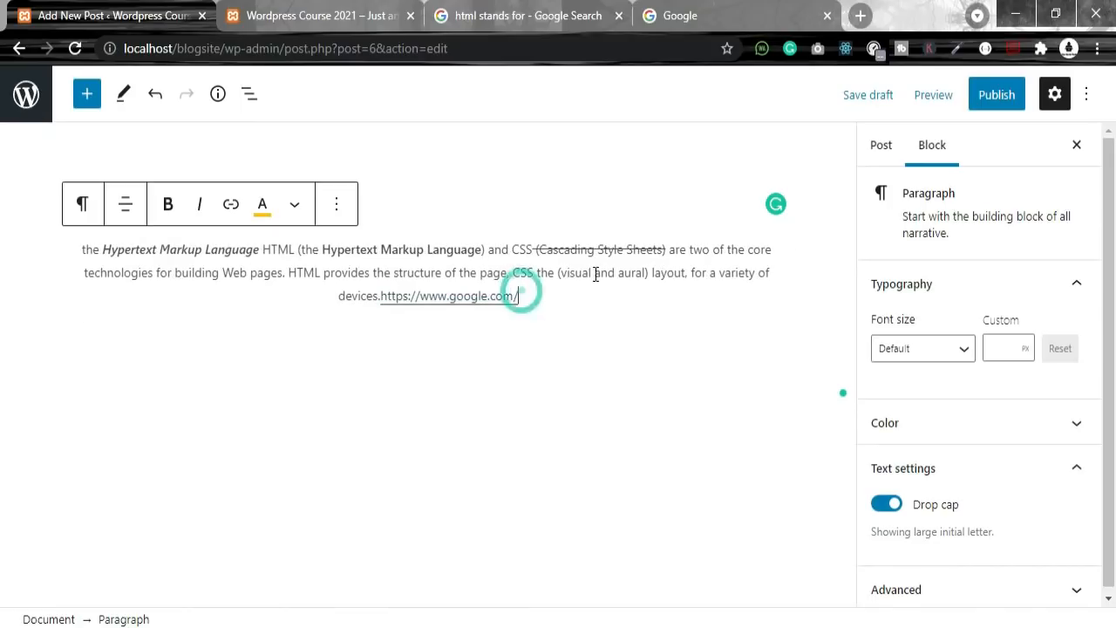
drag(537, 250, 667, 257)
click(265, 205)
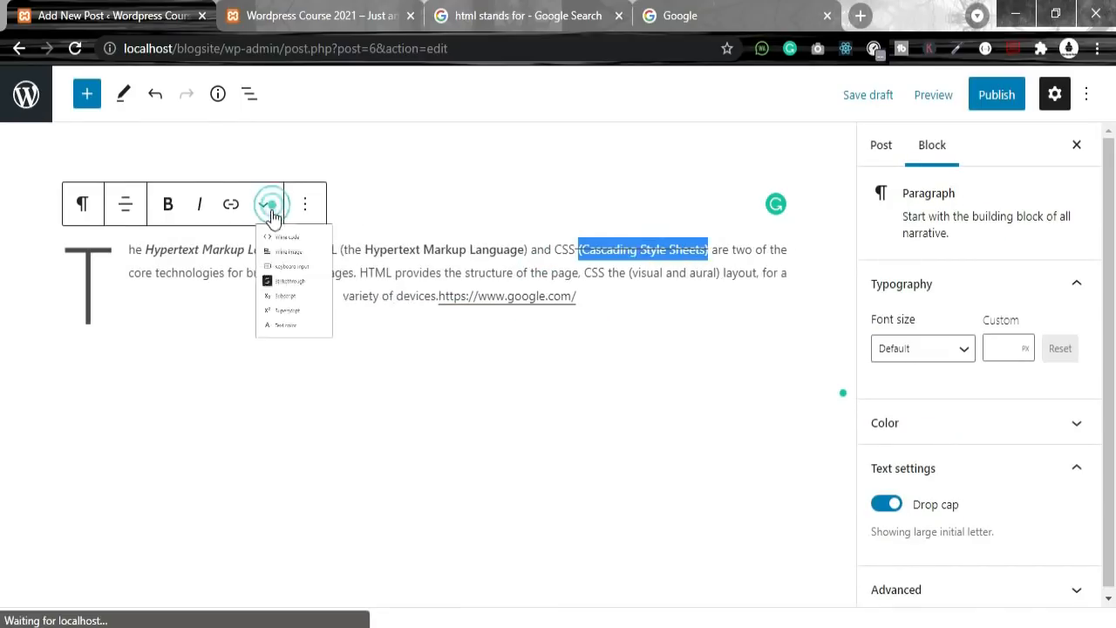
click(292, 470)
click(608, 339)
click(575, 375)
click(608, 375)
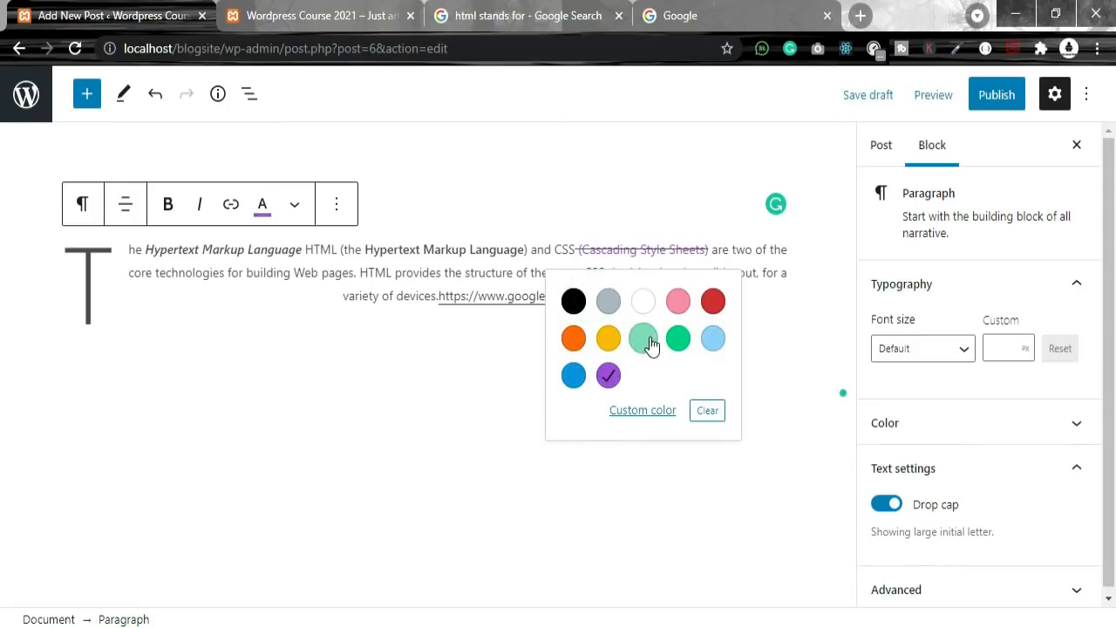
click(645, 340)
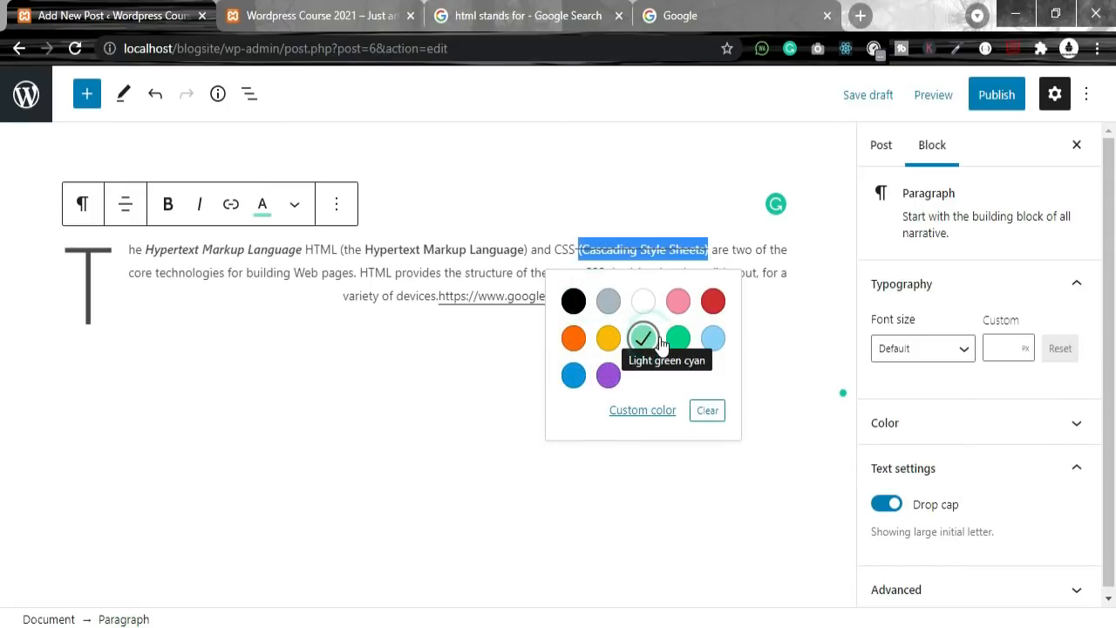
click(708, 411)
click(688, 493)
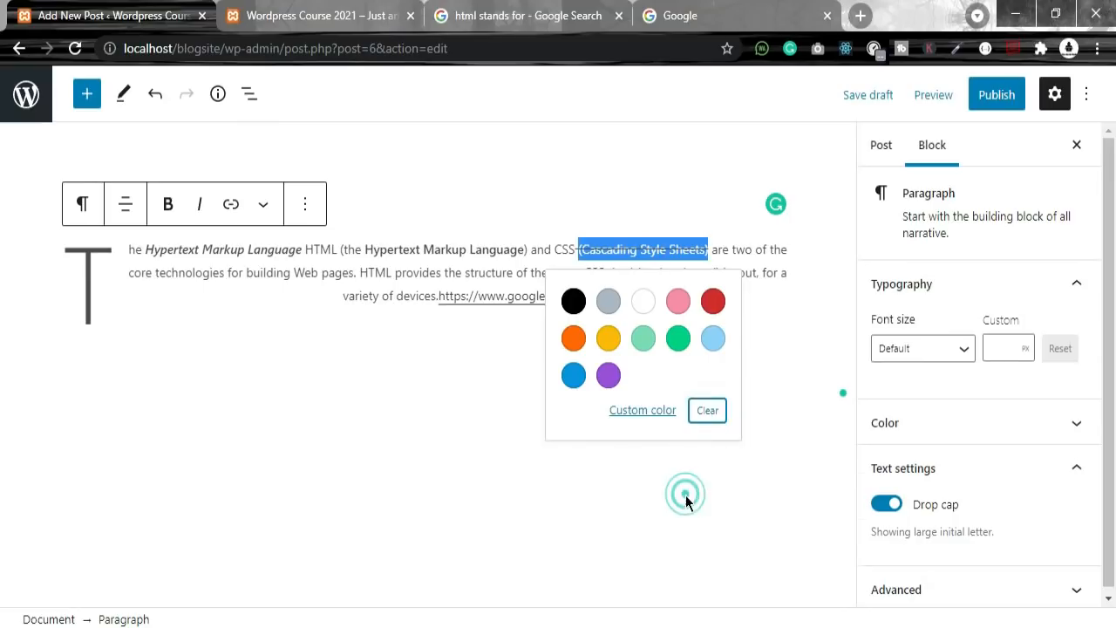
drag(543, 302, 200, 205)
click(304, 205)
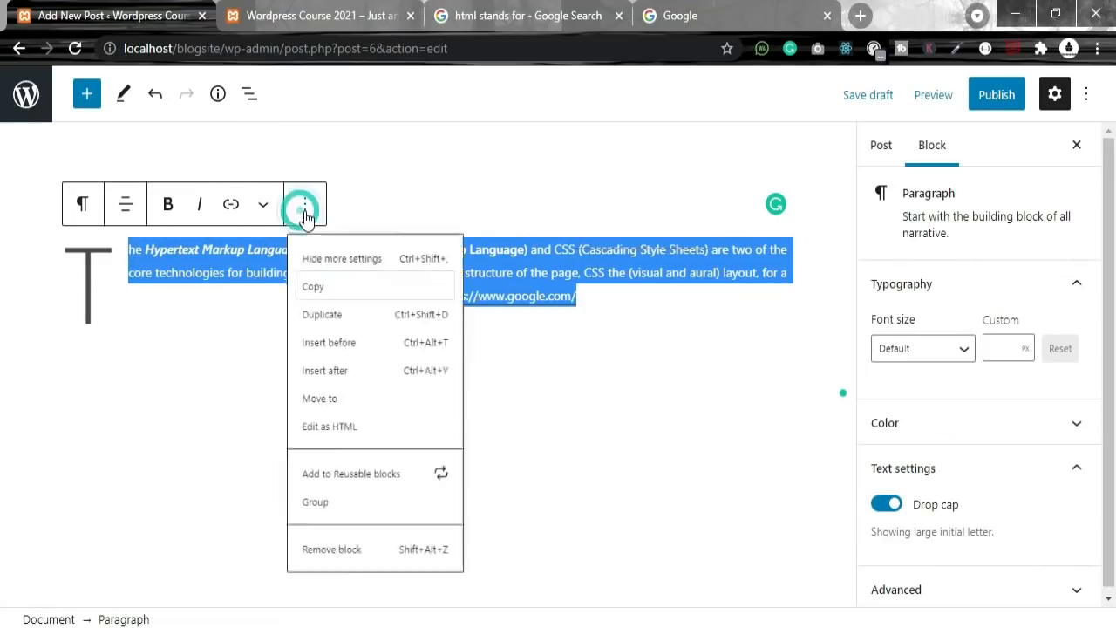
click(635, 410)
click(616, 306)
click(536, 325)
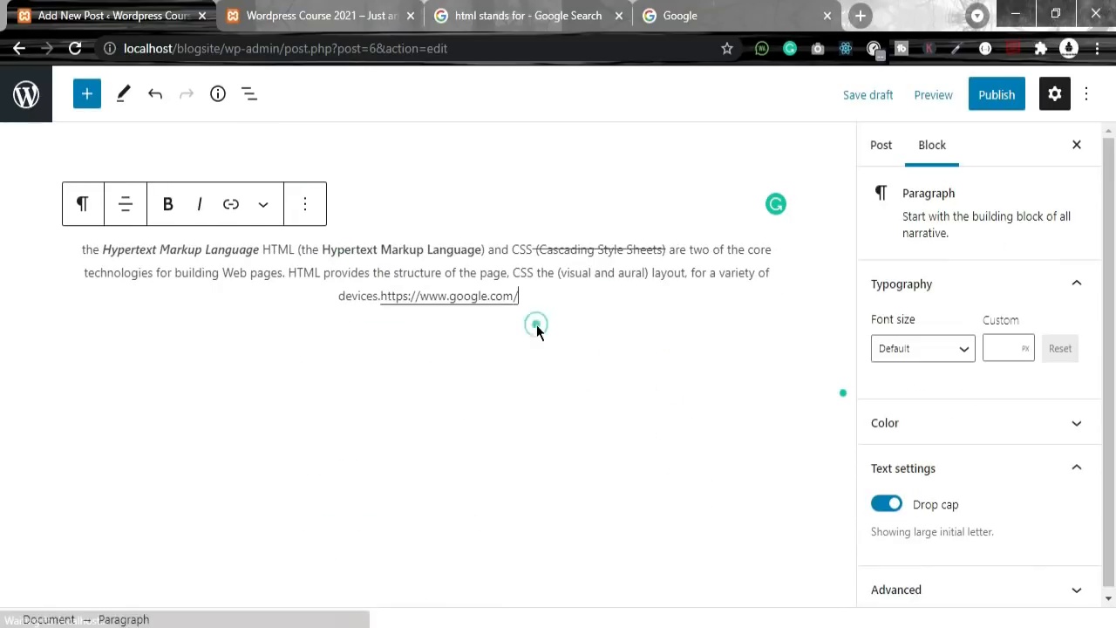
click(530, 274)
click(713, 252)
click(586, 306)
key(Return)
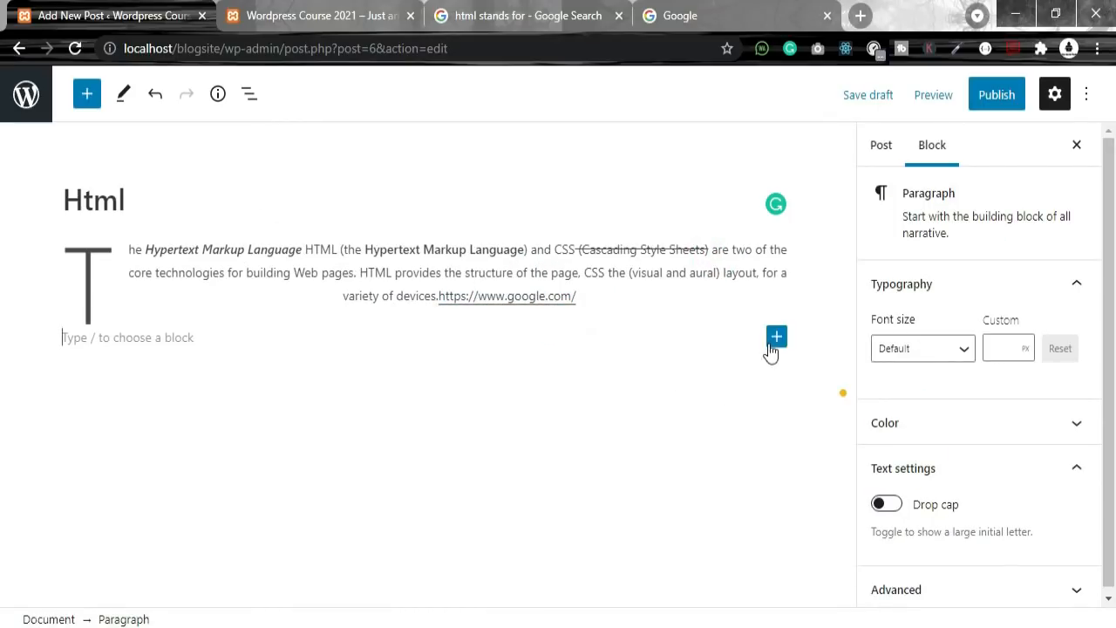
click(775, 339)
scroll(976, 506, down, 1)
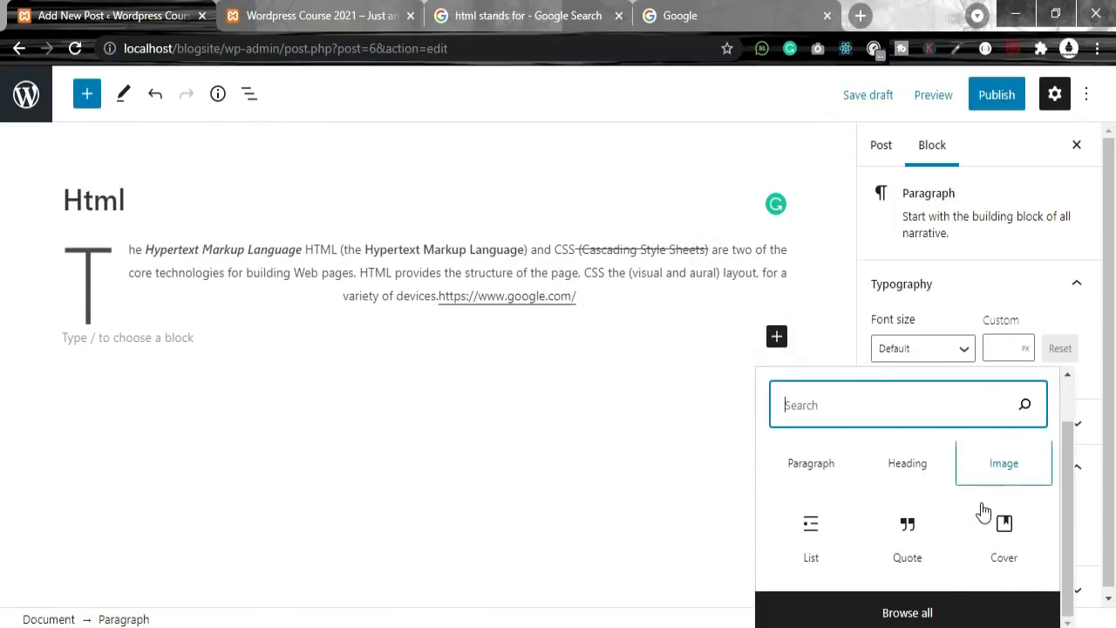
scroll(995, 458, up, 1)
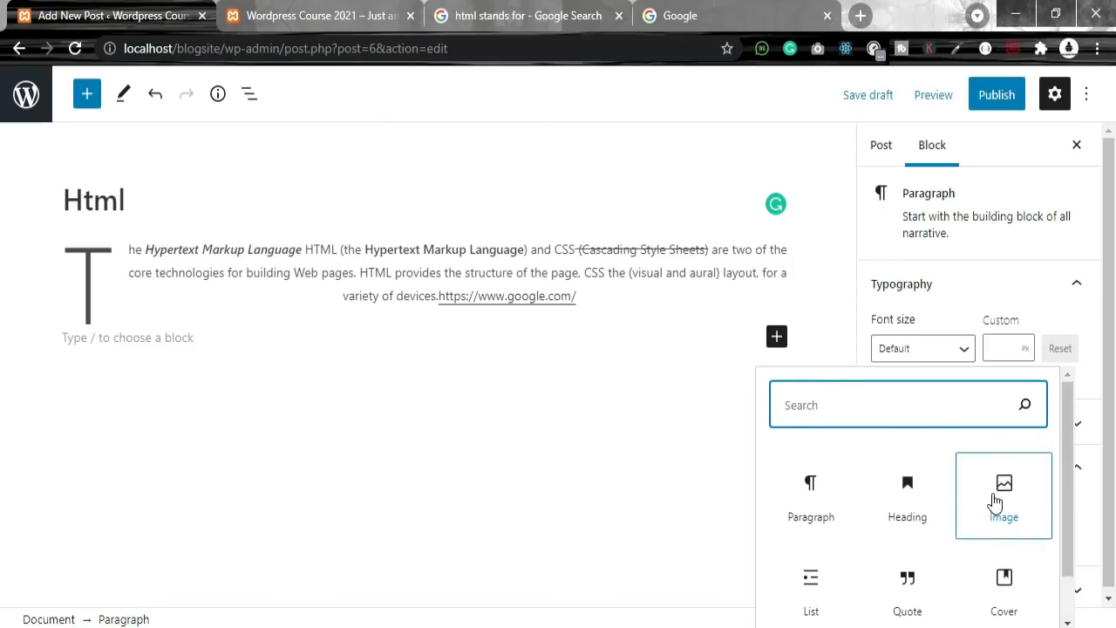
scroll(933, 527, down, 1)
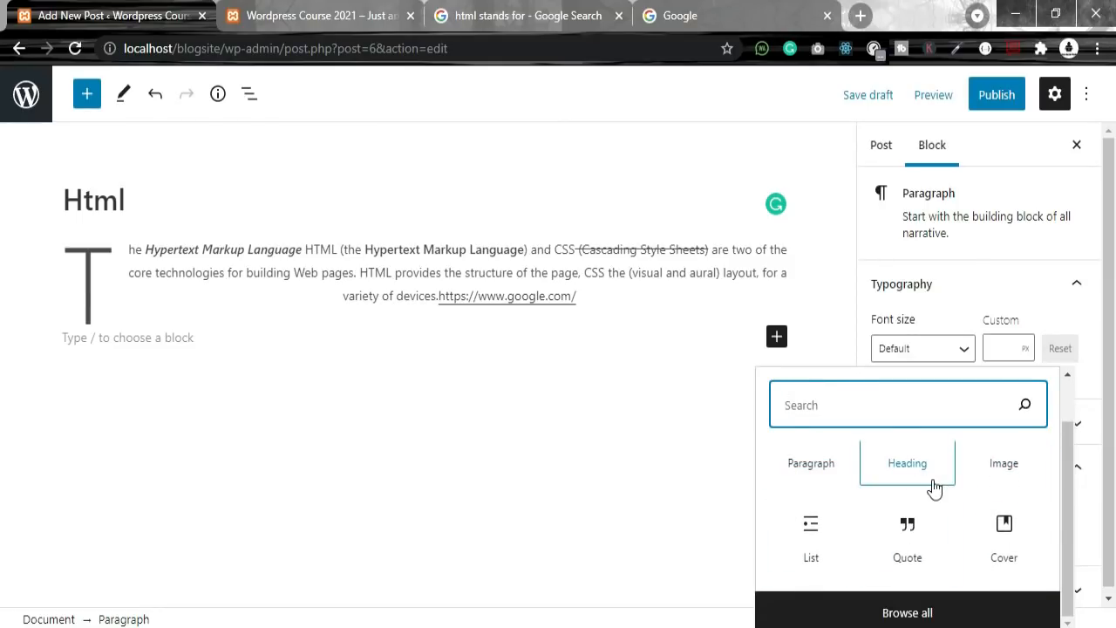
click(1003, 528)
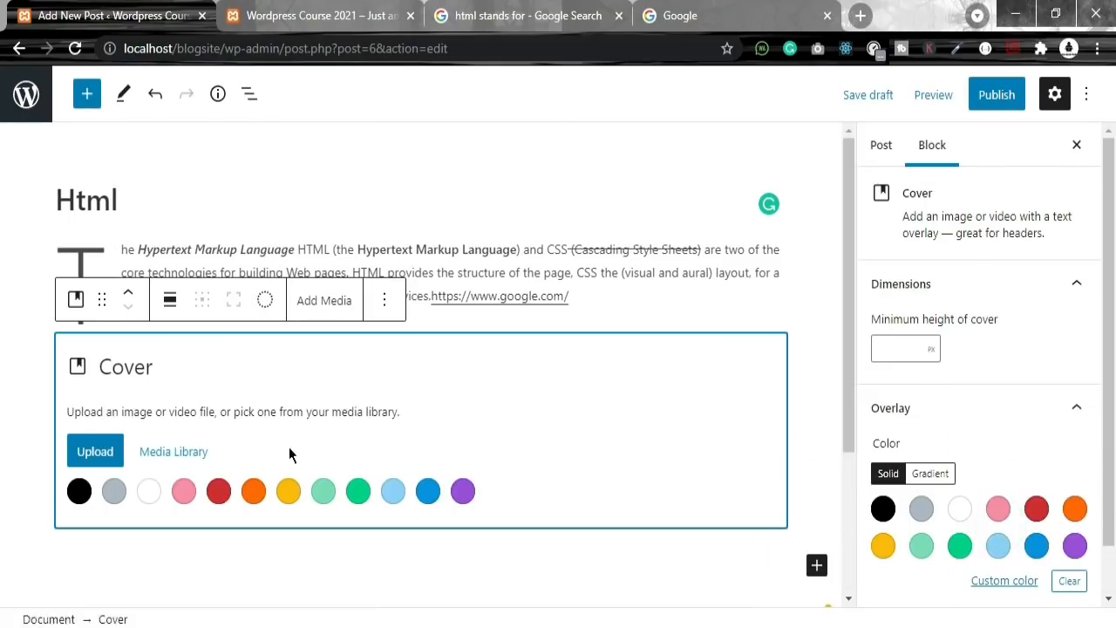
click(199, 493)
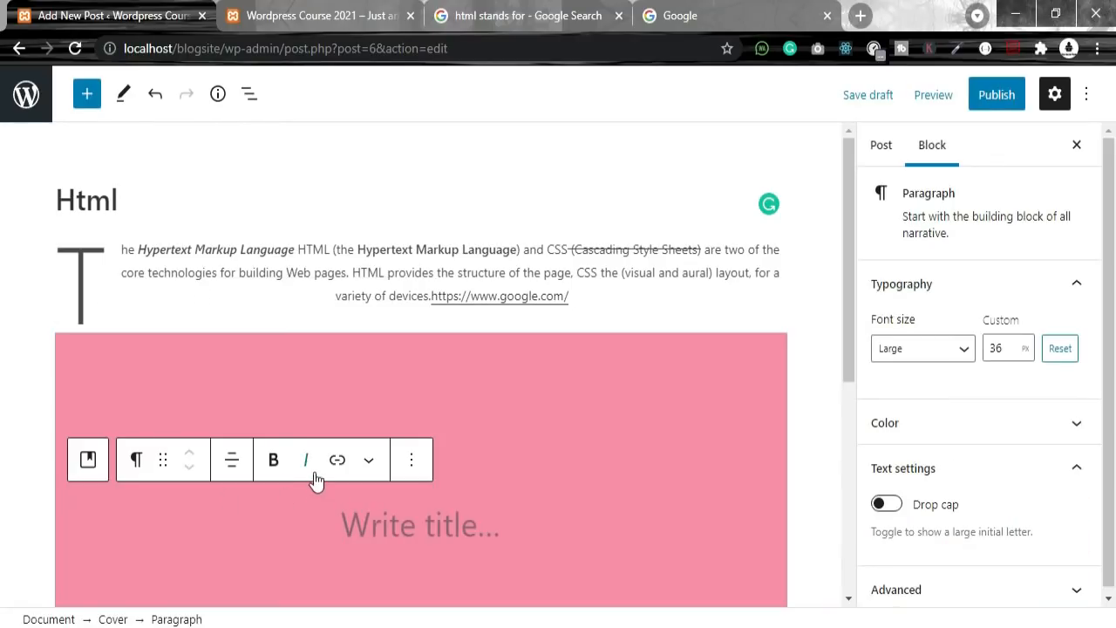
text(adasdas)
drag(498, 523, 308, 524)
key(BackSpace)
scroll(471, 497, down, 3)
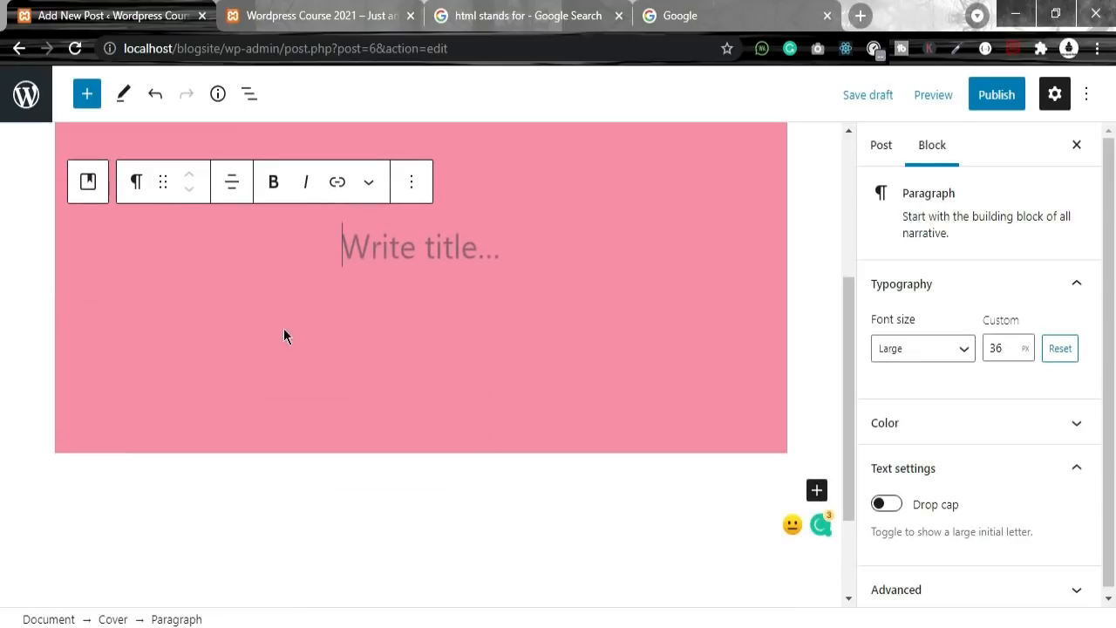
scroll(315, 280, up, 2)
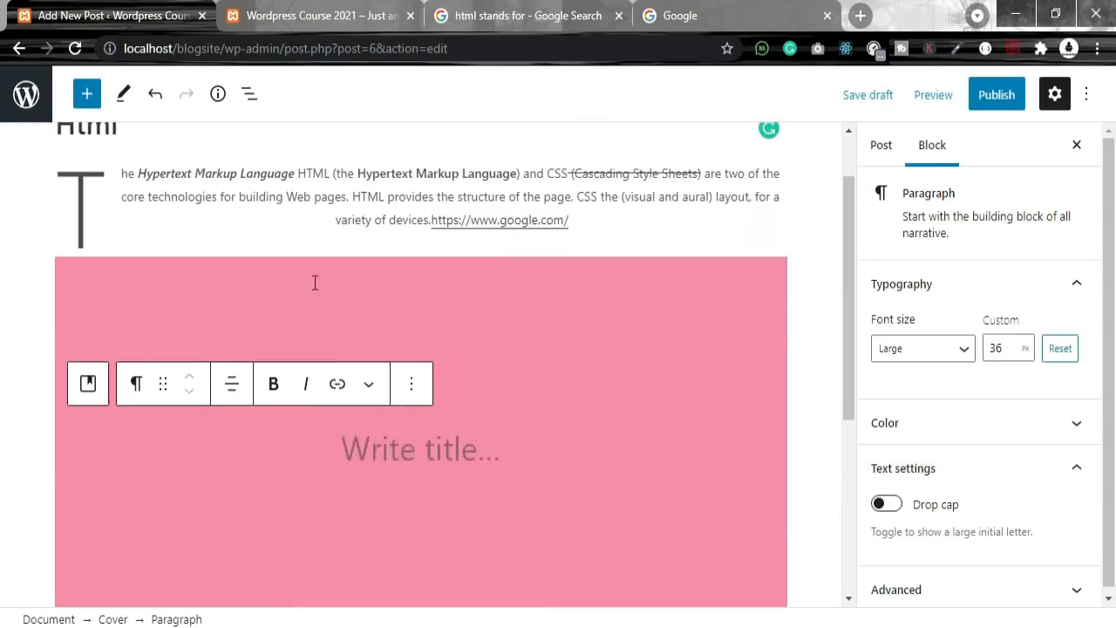
click(415, 459)
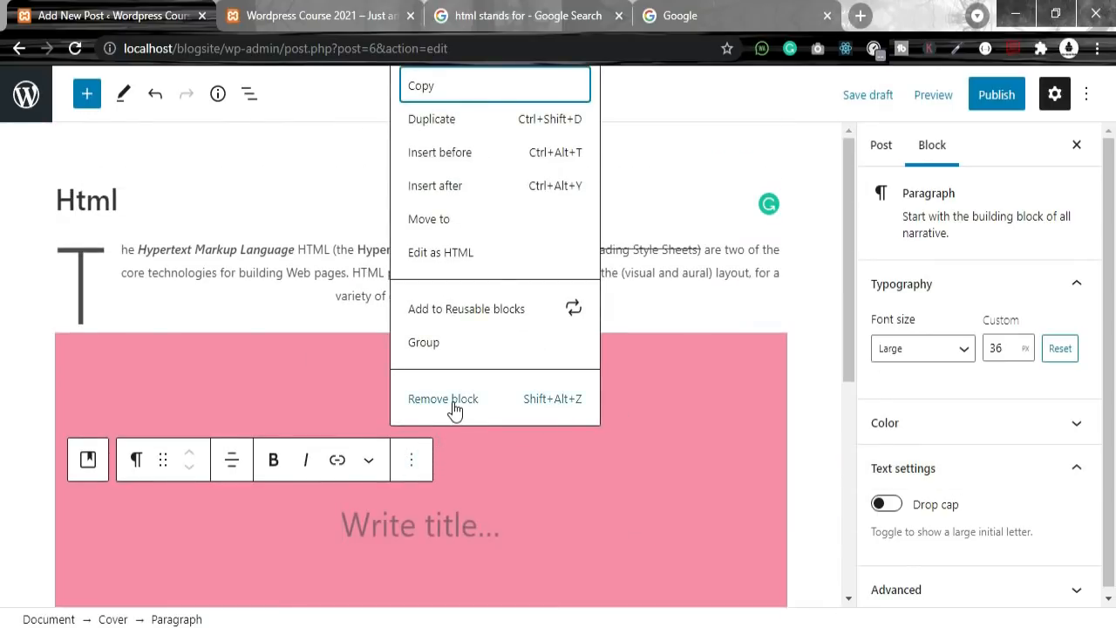
click(443, 399)
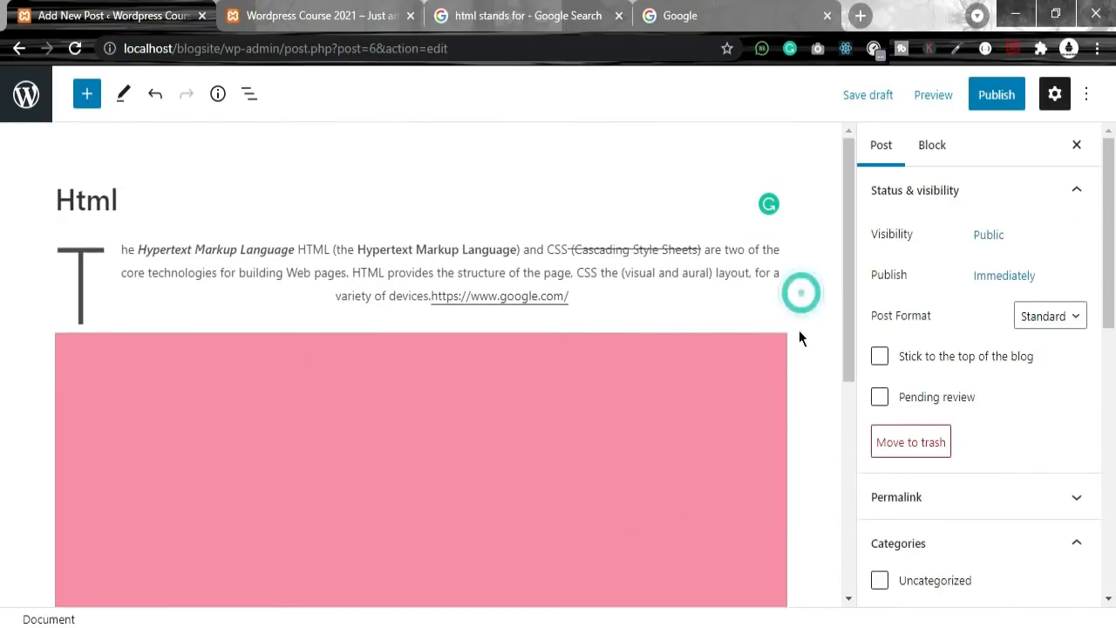
click(352, 358)
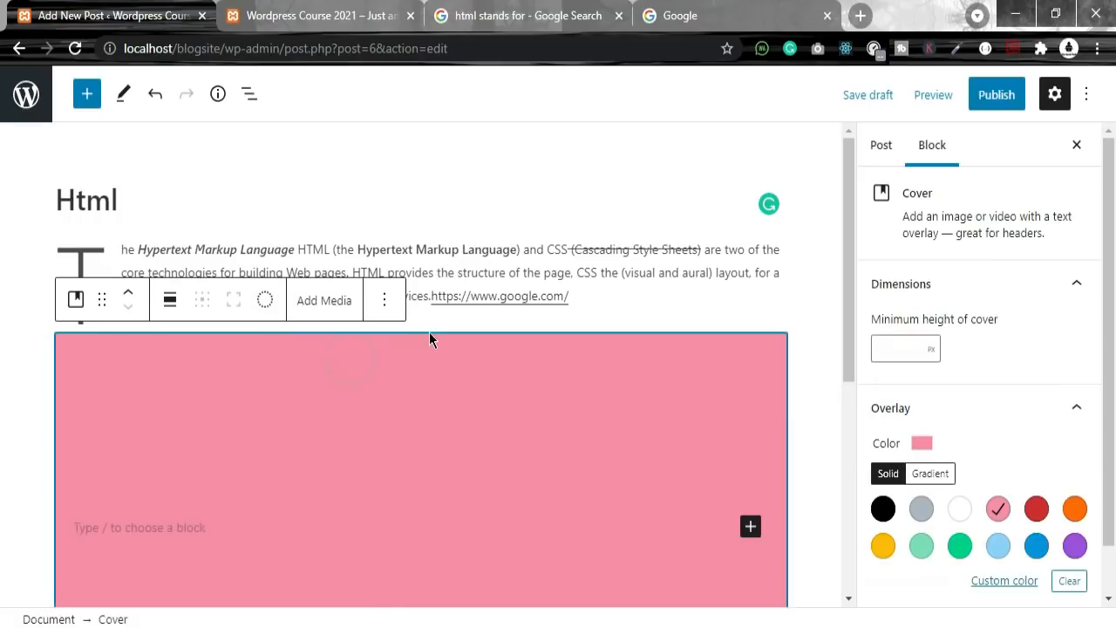
click(384, 299)
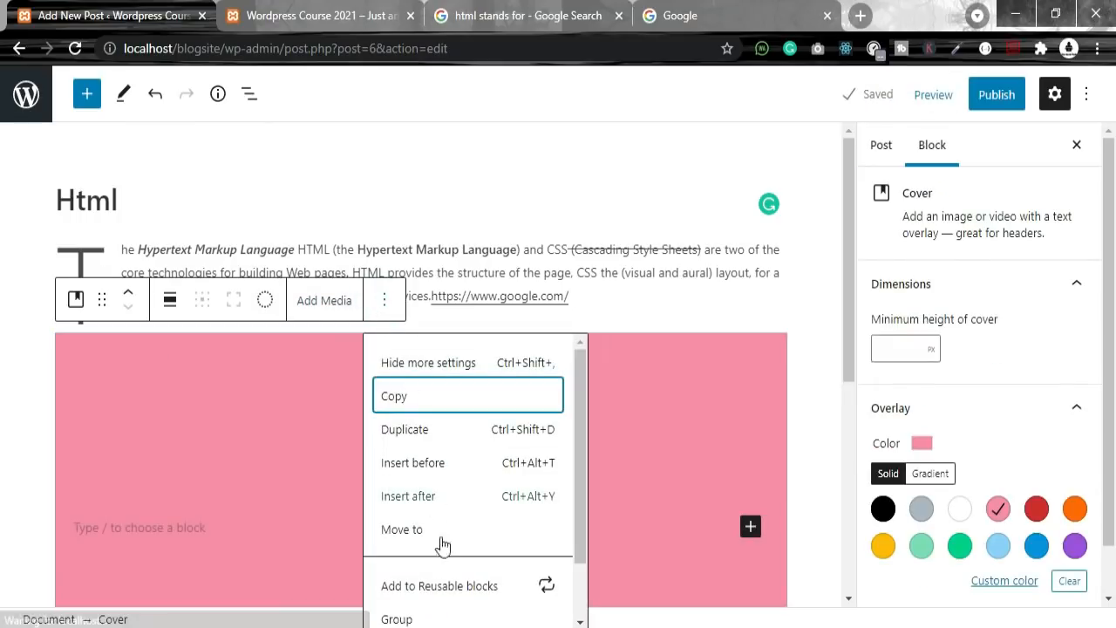
scroll(448, 555, down, 1)
click(433, 600)
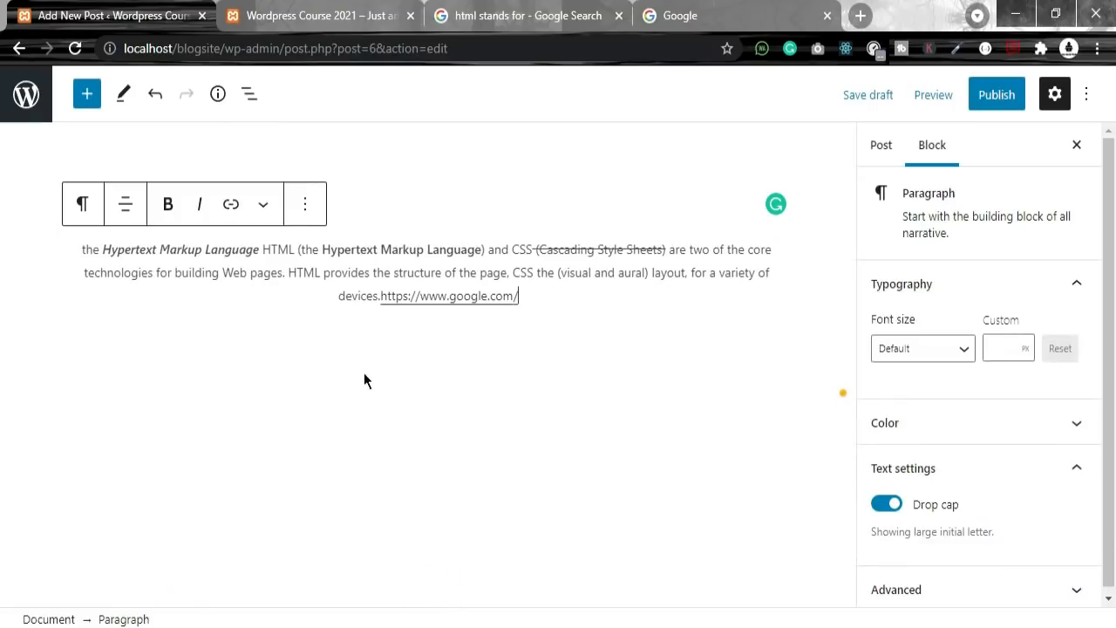
click(570, 301)
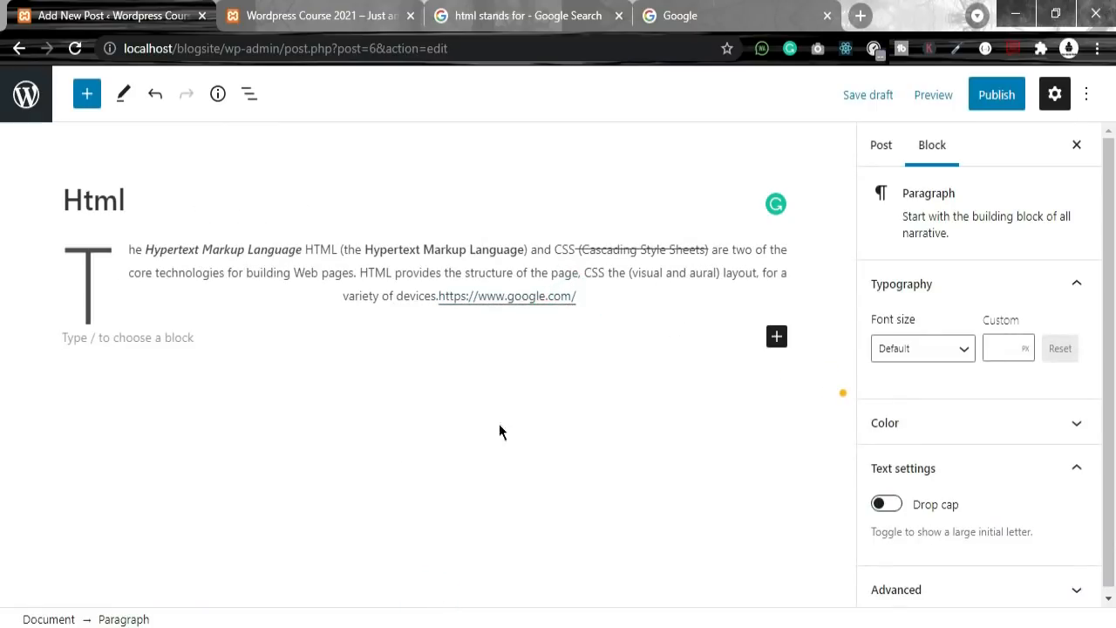
Step: Insert an Image block below the paragraph and transform it into Media & Text
click(777, 340)
scroll(852, 469, down, 1)
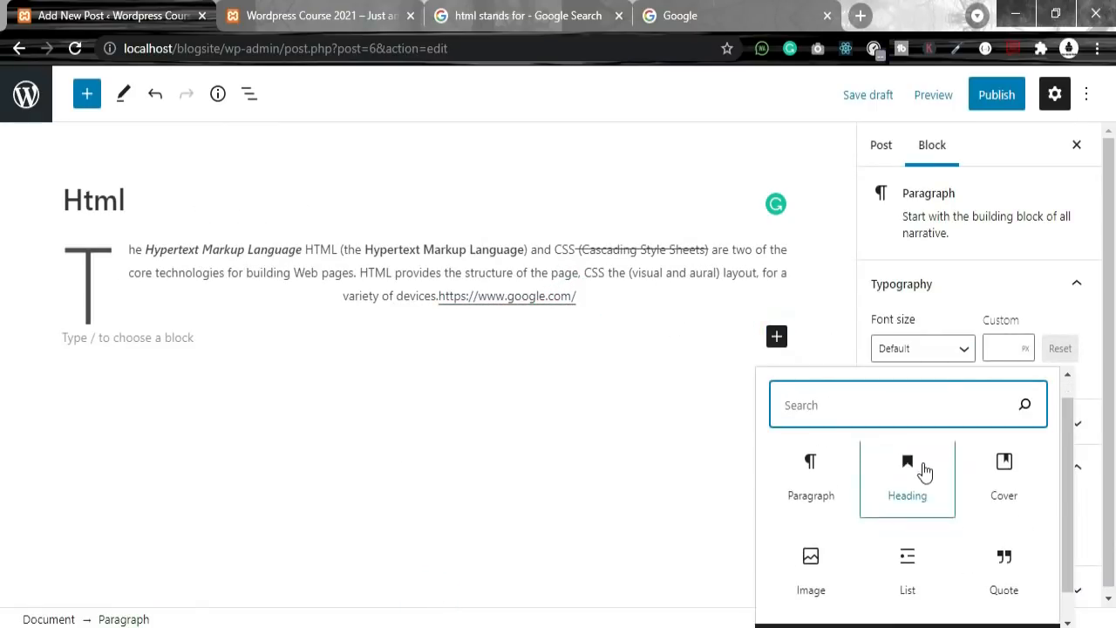
scroll(884, 531, up, 1)
scroll(905, 532, down, 1)
click(797, 538)
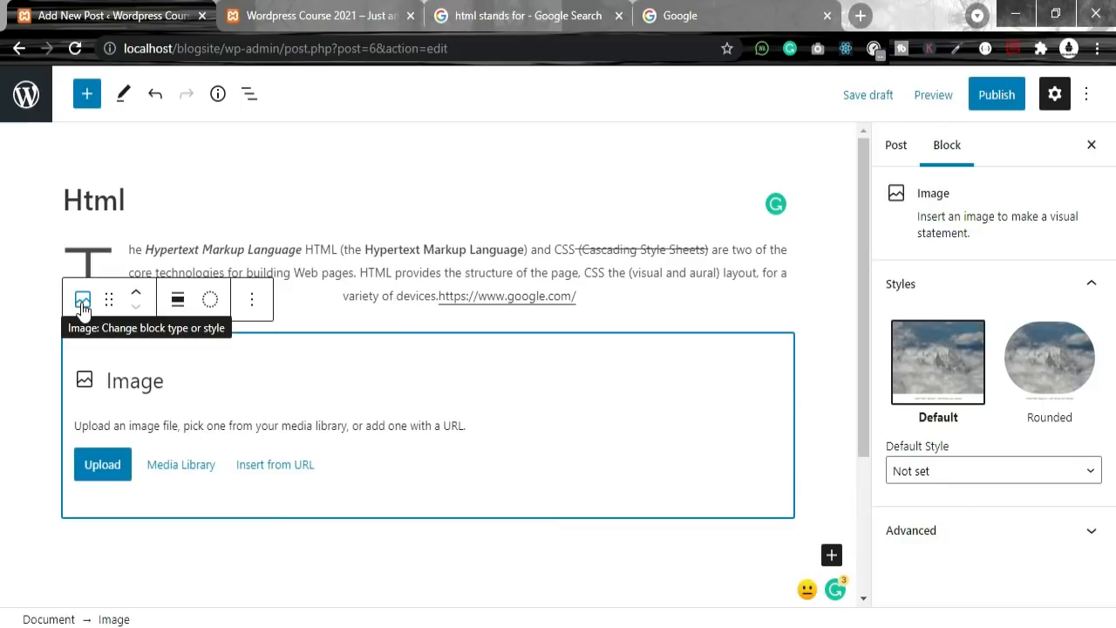
click(83, 301)
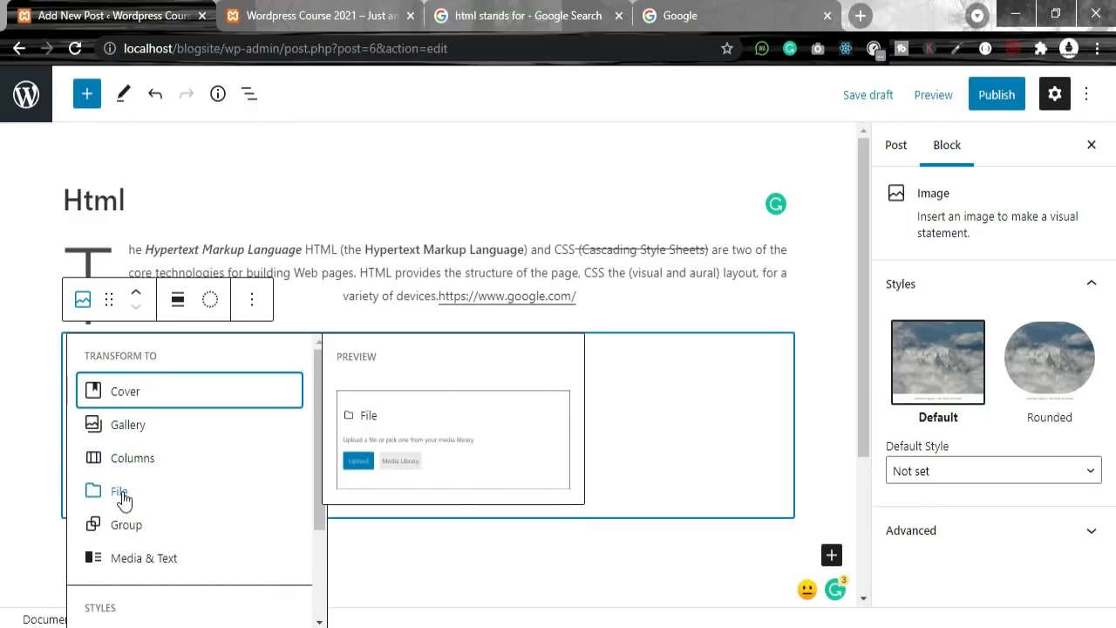
click(160, 563)
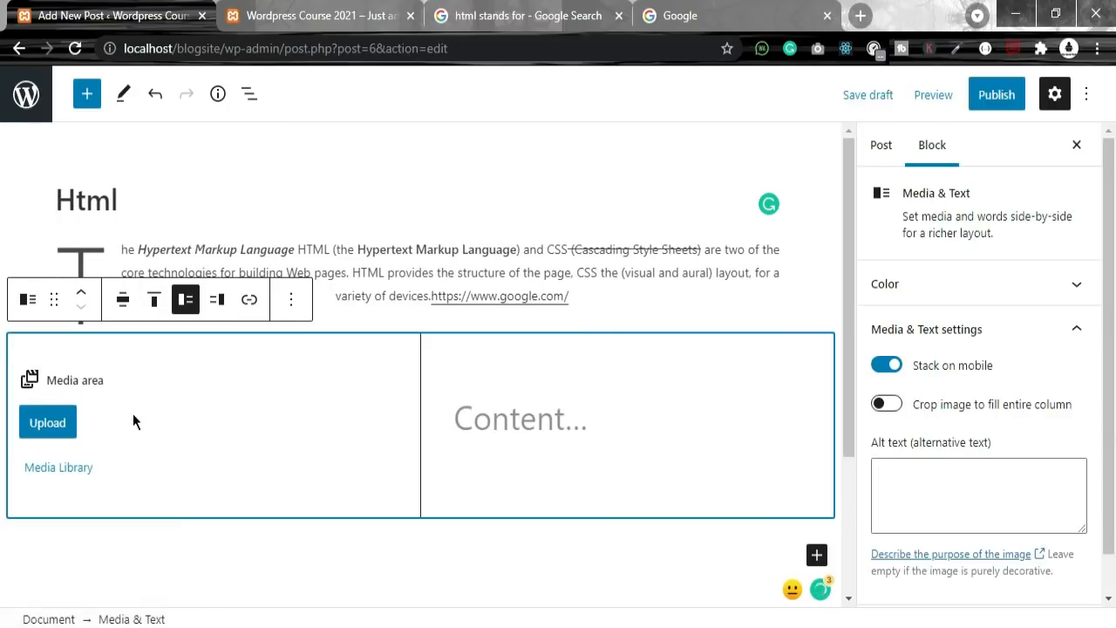
Step: Upload the css3 picture into the block's media side
click(48, 423)
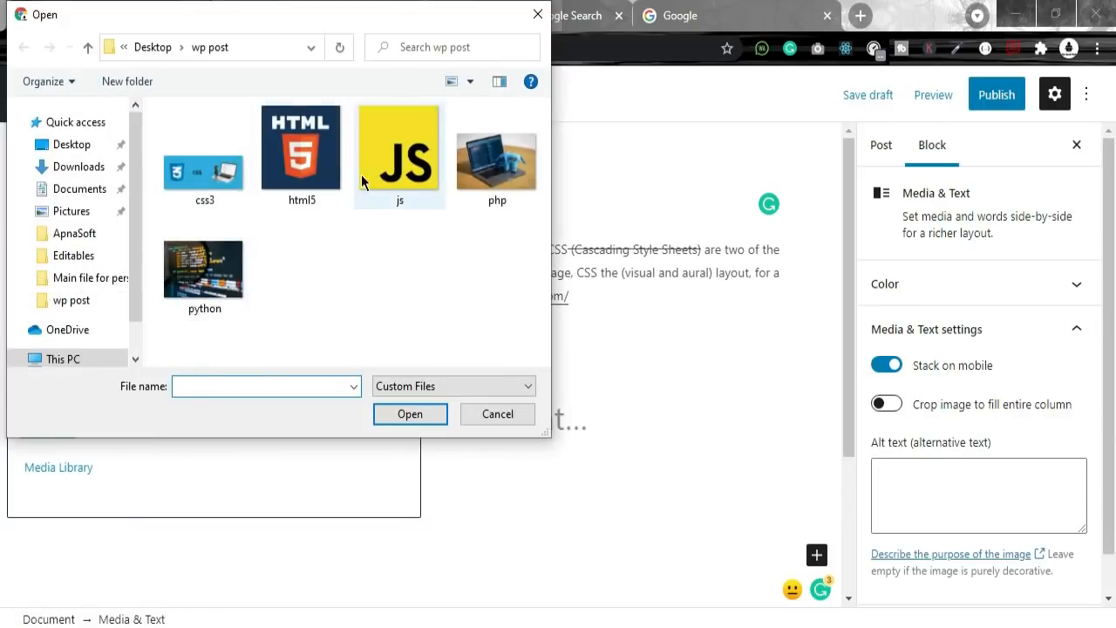
click(203, 171)
click(382, 414)
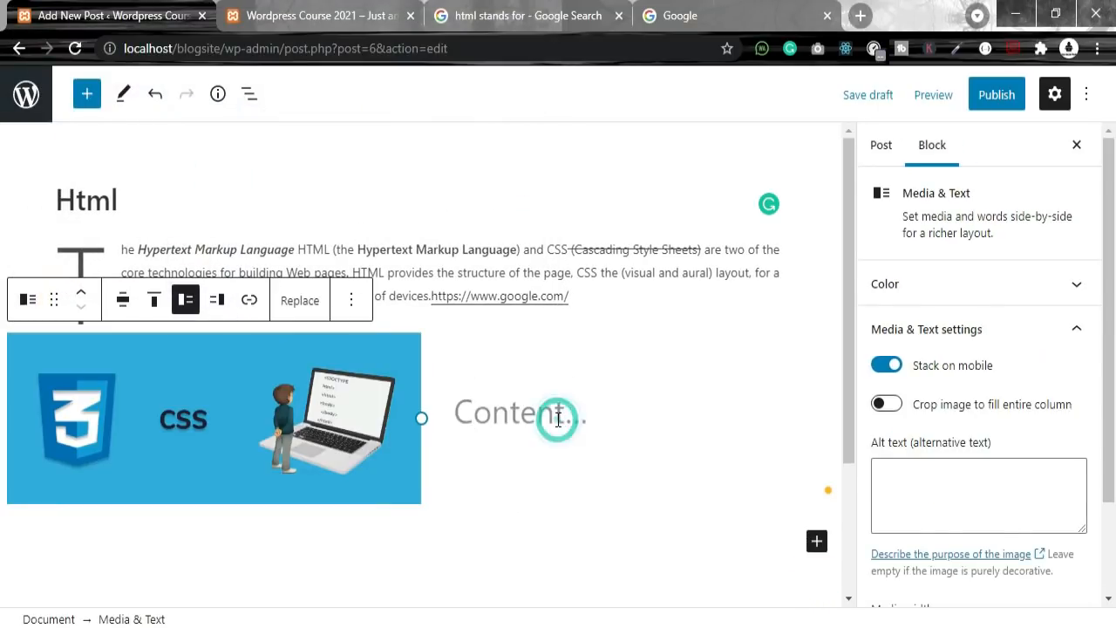
Step: Search Google for css 3
click(557, 416)
click(711, 16)
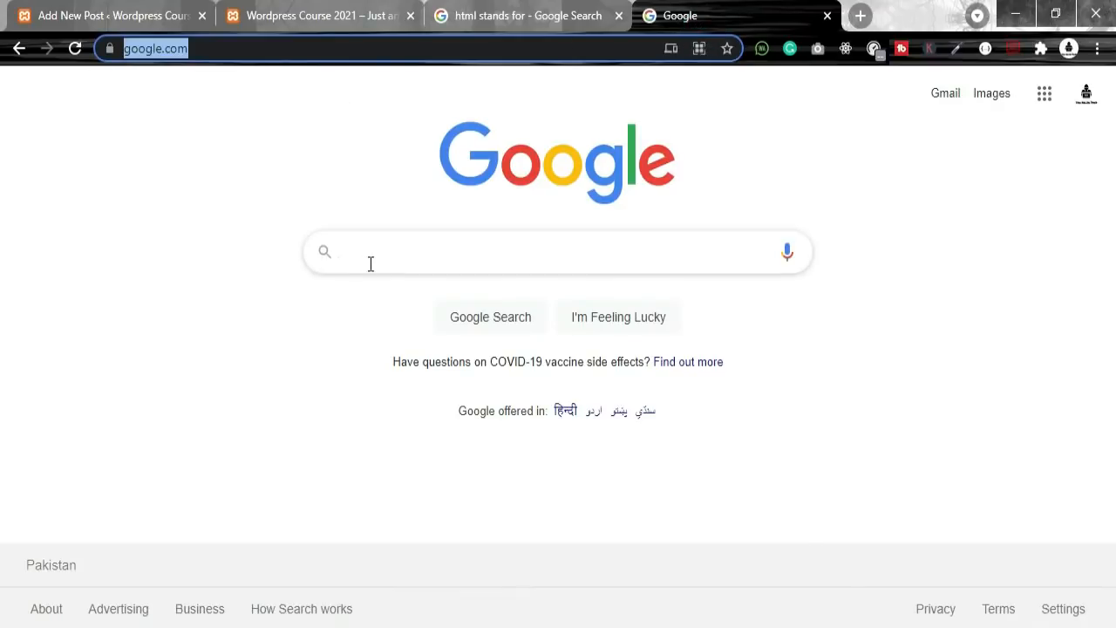
click(368, 260)
text(css)
click(369, 291)
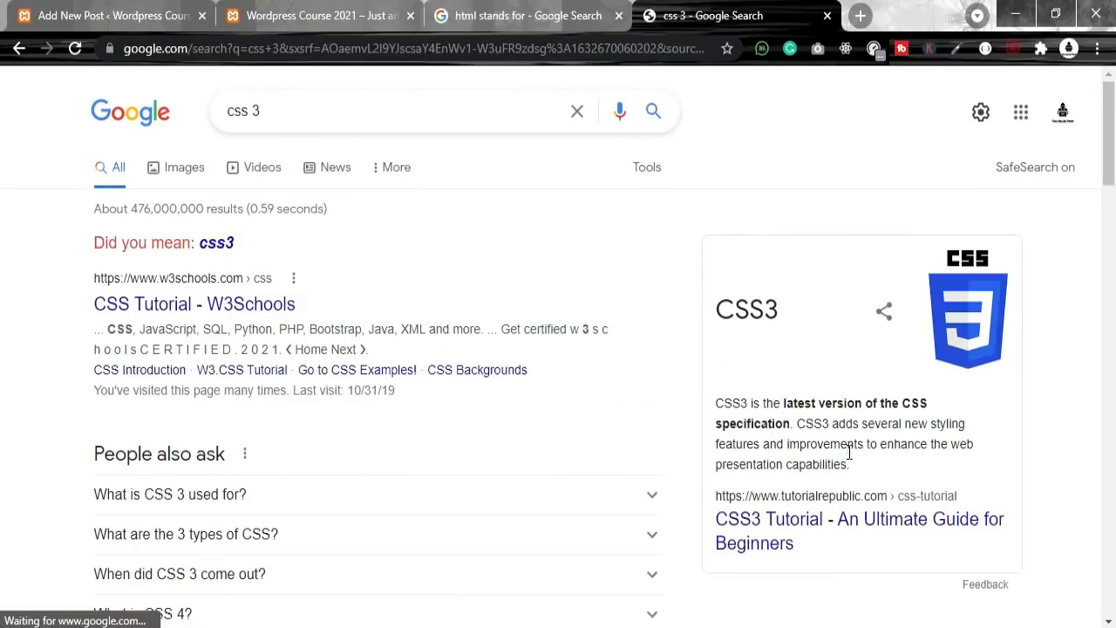
Step: Select the CSS3 knowledge card's description text in the results
drag(733, 429, 767, 511)
scroll(774, 436, down, 4)
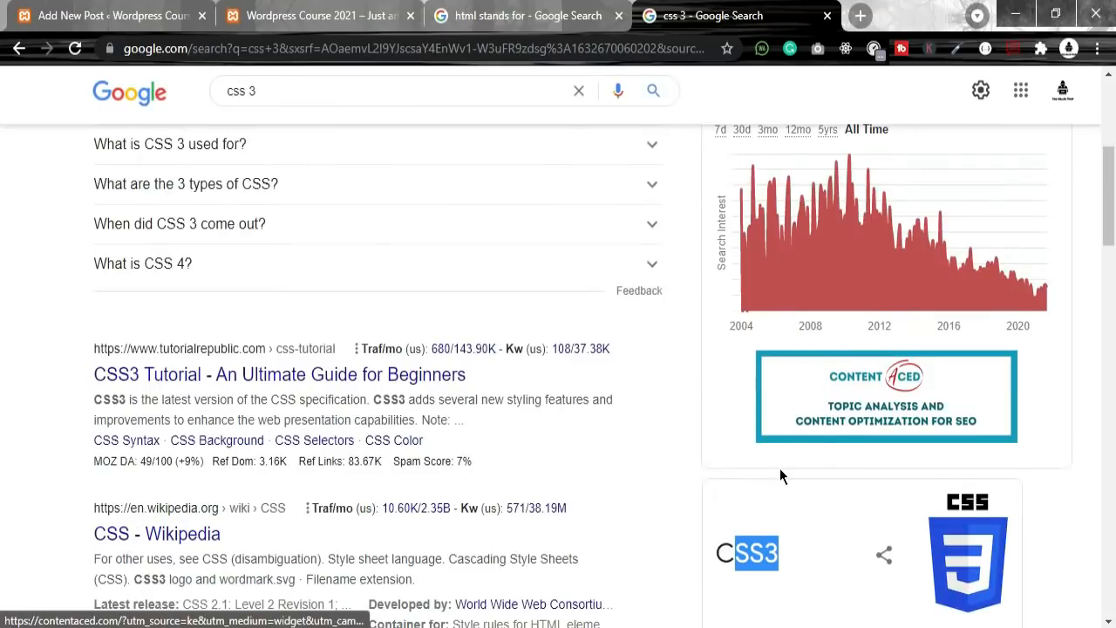
scroll(785, 410, down, 8)
scroll(803, 384, up, 4)
drag(798, 318, 708, 279)
key(ctrl+c)
click(384, 12)
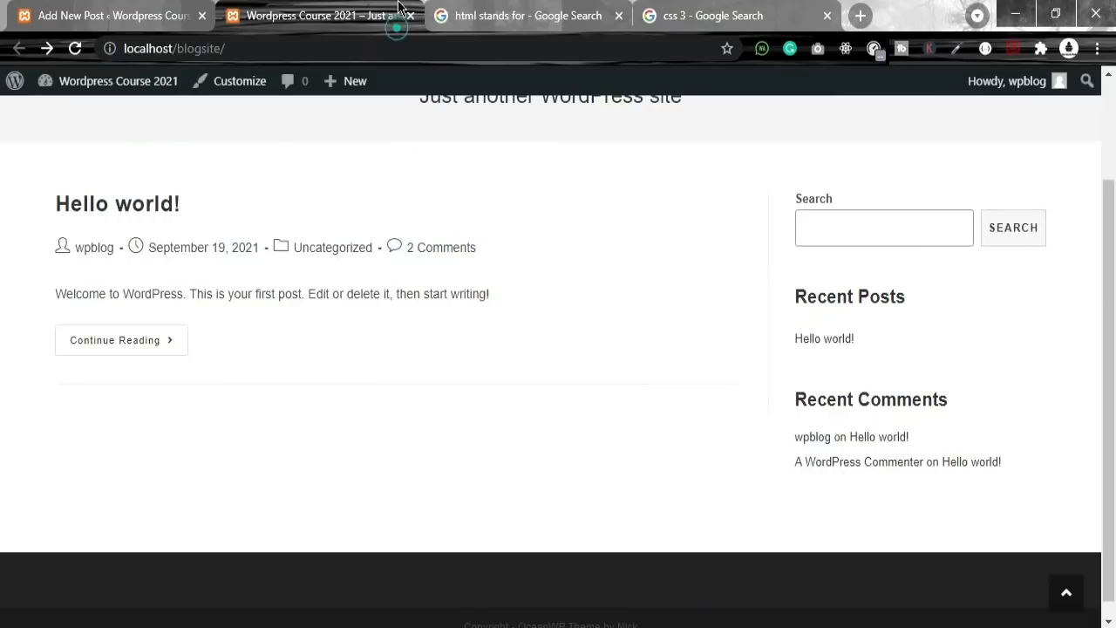
Step: Paste the copied CSS3 description into the Media & Text block's content side
click(496, 14)
click(246, 27)
click(113, 15)
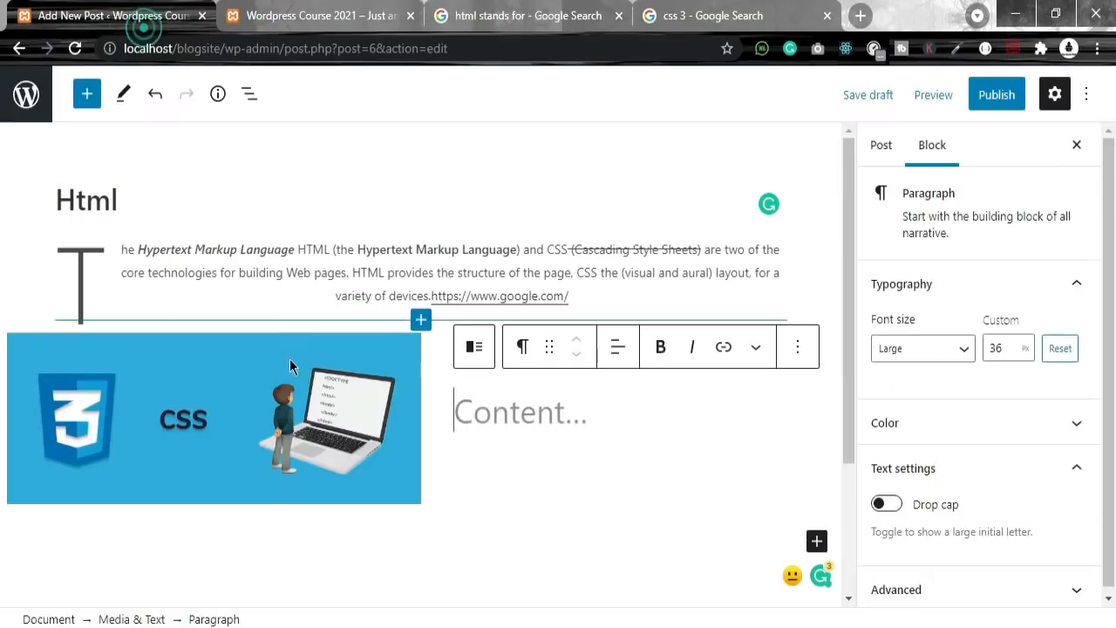
click(503, 433)
key(ctrl+v)
Step: Delete the trailing cut-off words so the text ends at "features"
scroll(612, 383, up, 3)
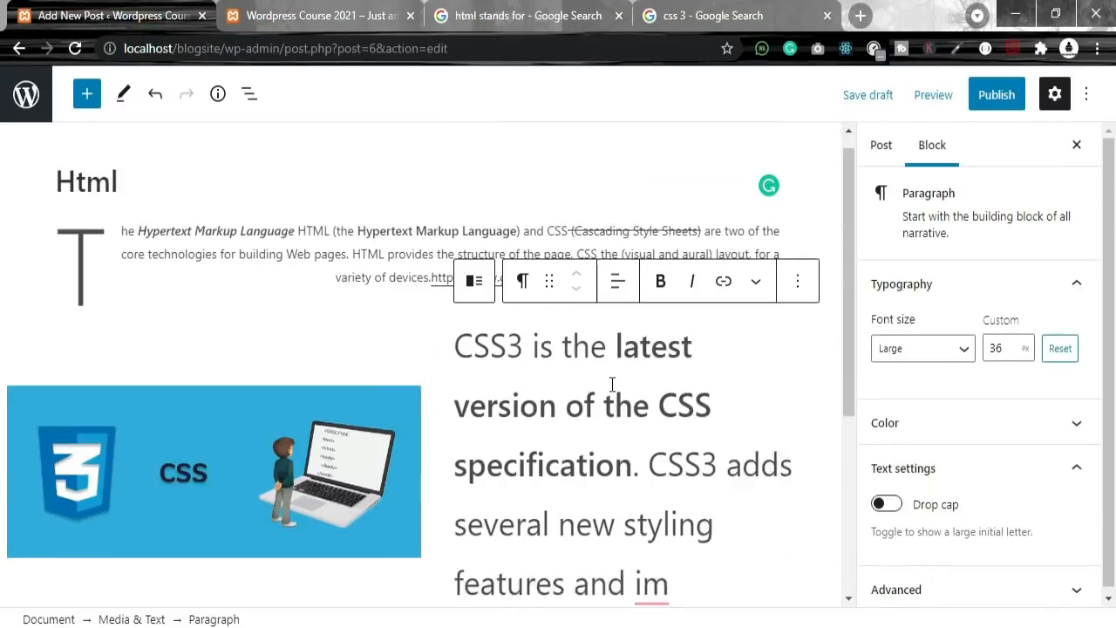
scroll(672, 500, down, 3)
scroll(692, 417, up, 4)
scroll(692, 417, down, 2)
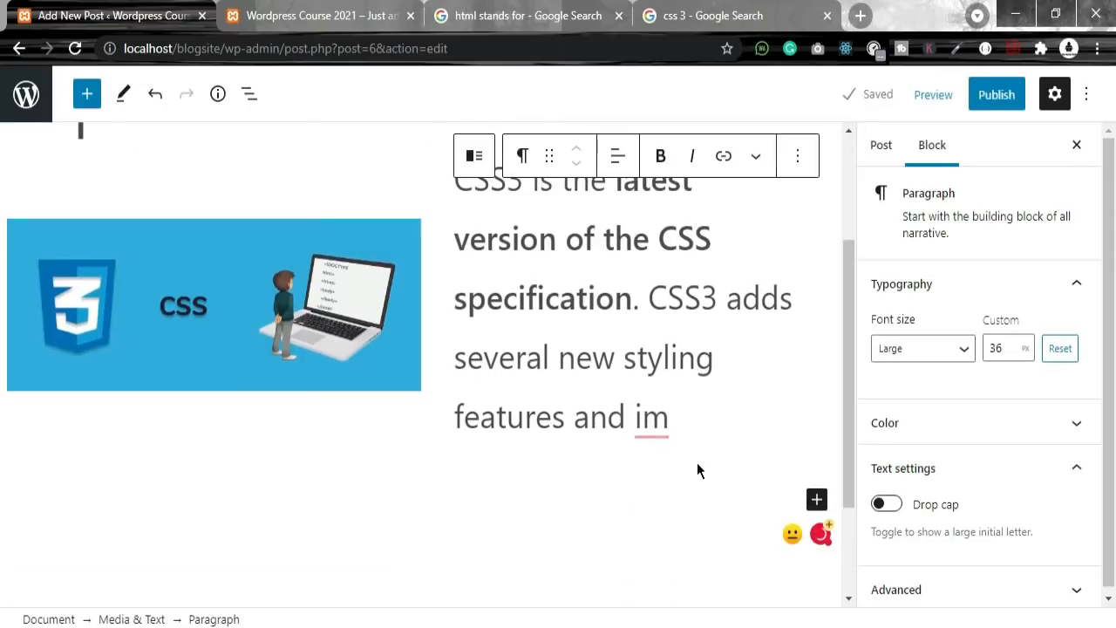
drag(678, 422, 591, 419)
key(BackSpace)
key(BackSpace)
key(BackSpace)
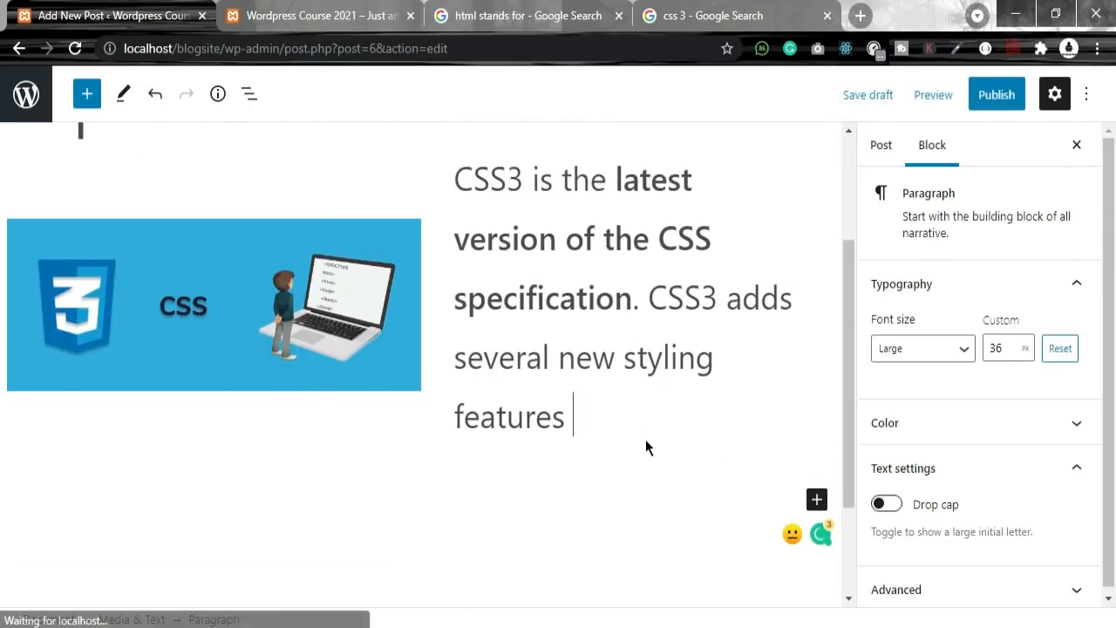
Step: Italicise the phrase "version of the CSS" in the pasted description
scroll(683, 338, up, 2)
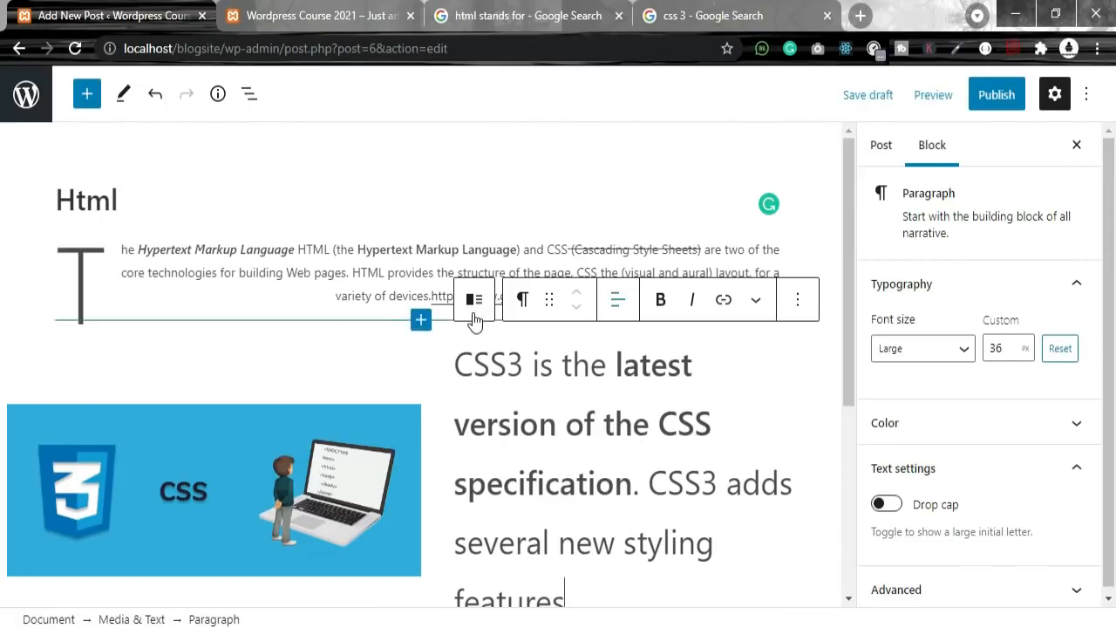
click(649, 425)
click(733, 427)
key(shift+Left)
key(shift+Left)
key(shift+Left)
key(shift+Left)
key(shift+Left)
key(shift+Left)
key(shift+Left)
key(shift+Left)
key(shift+Left)
key(shift+Left)
key(shift+Left)
key(shift+Left)
key(shift+Left)
key(shift+Left)
key(shift+Left)
key(shift+Left)
key(shift+Left)
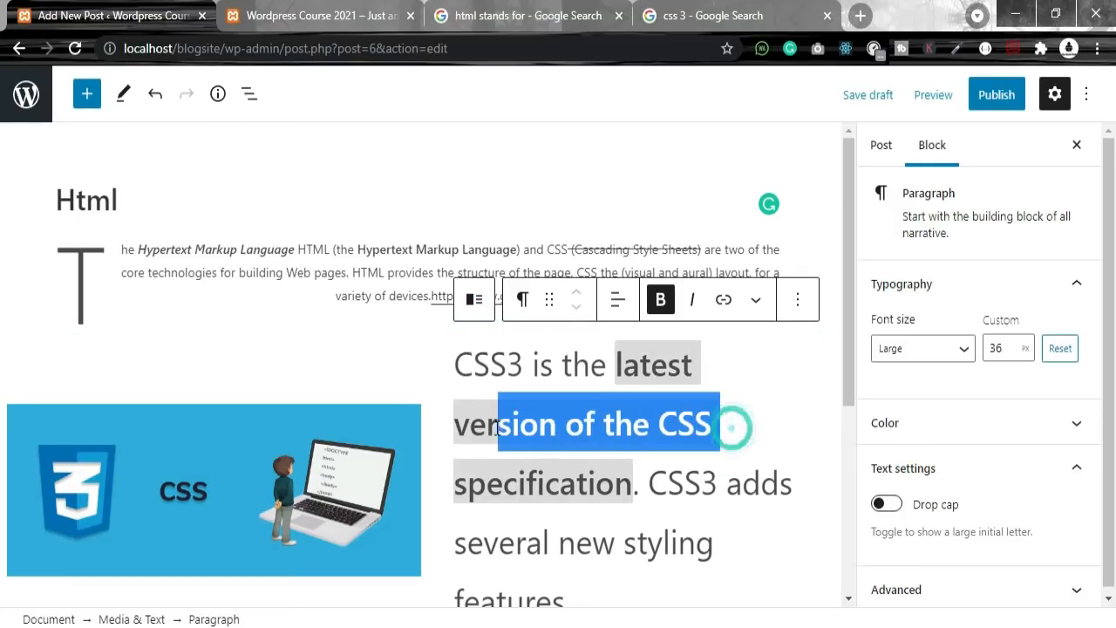
click(694, 299)
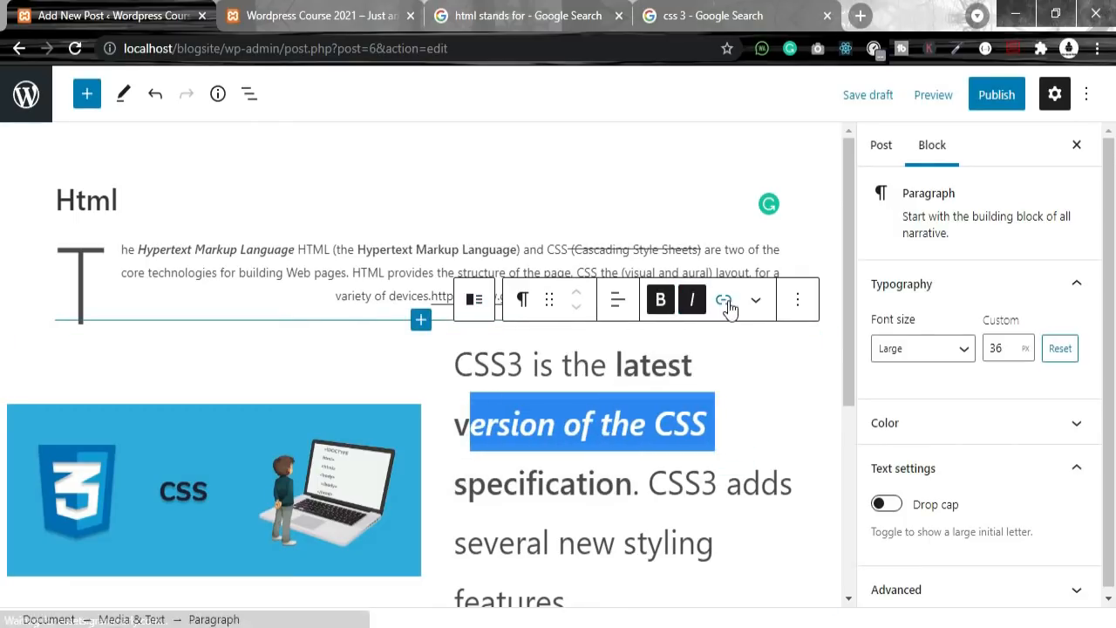
click(553, 302)
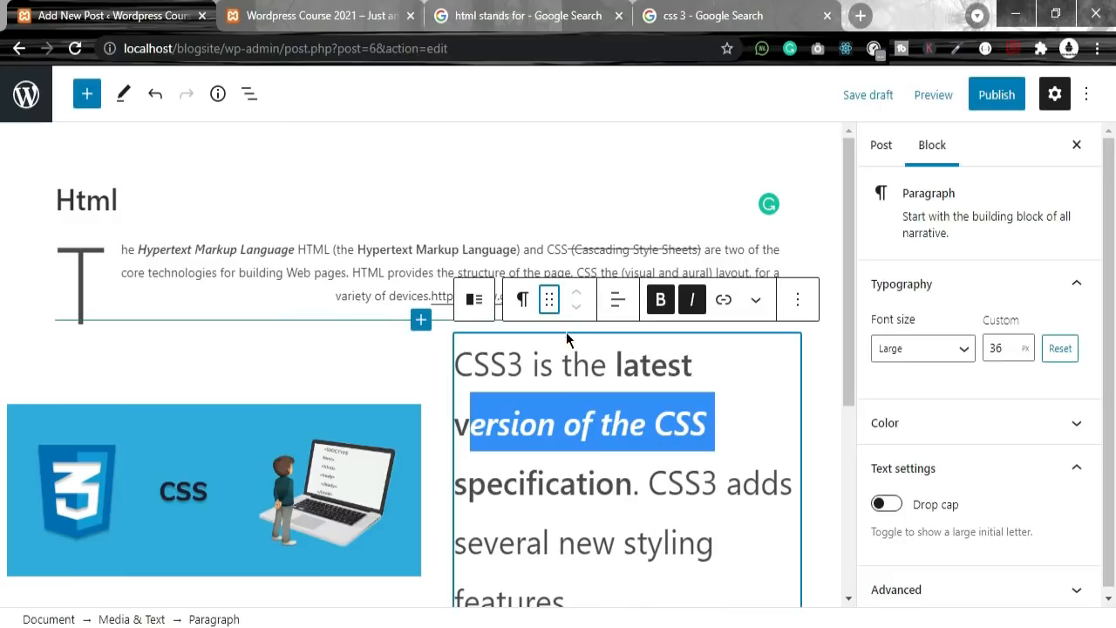
click(547, 297)
click(549, 303)
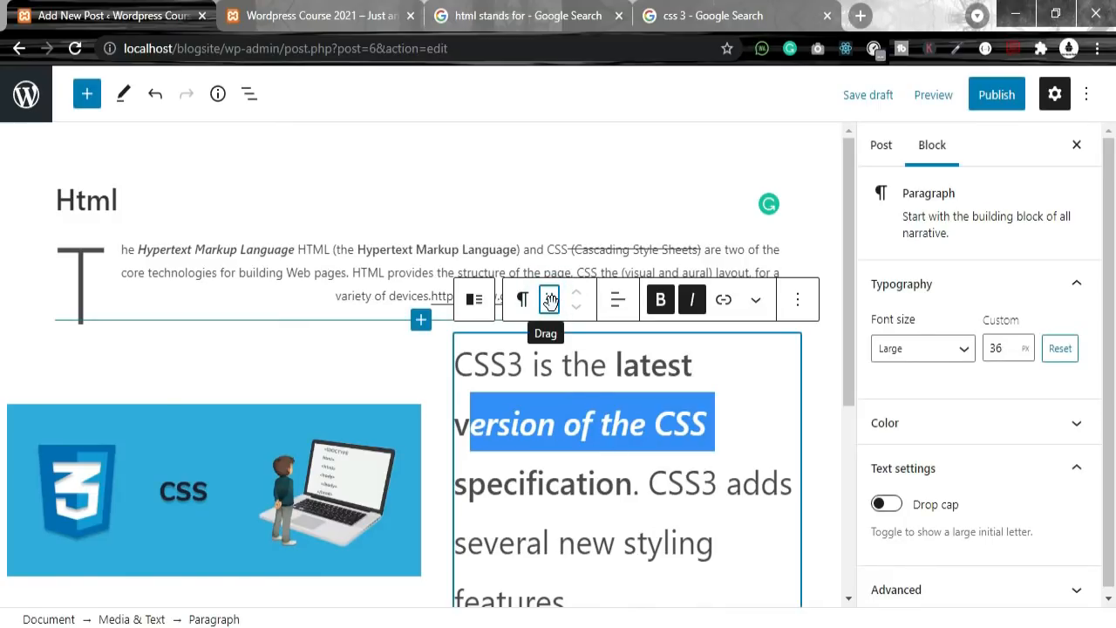
drag(549, 303, 647, 290)
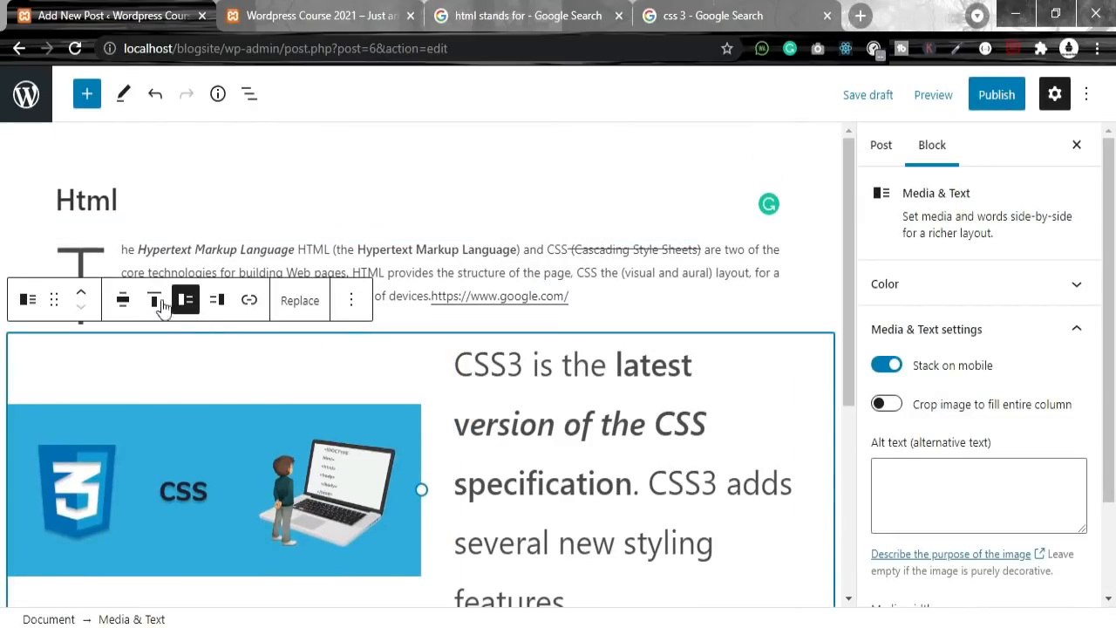
Step: Try middle and bottom vertical alignment, settling on Align middle for the image
click(155, 304)
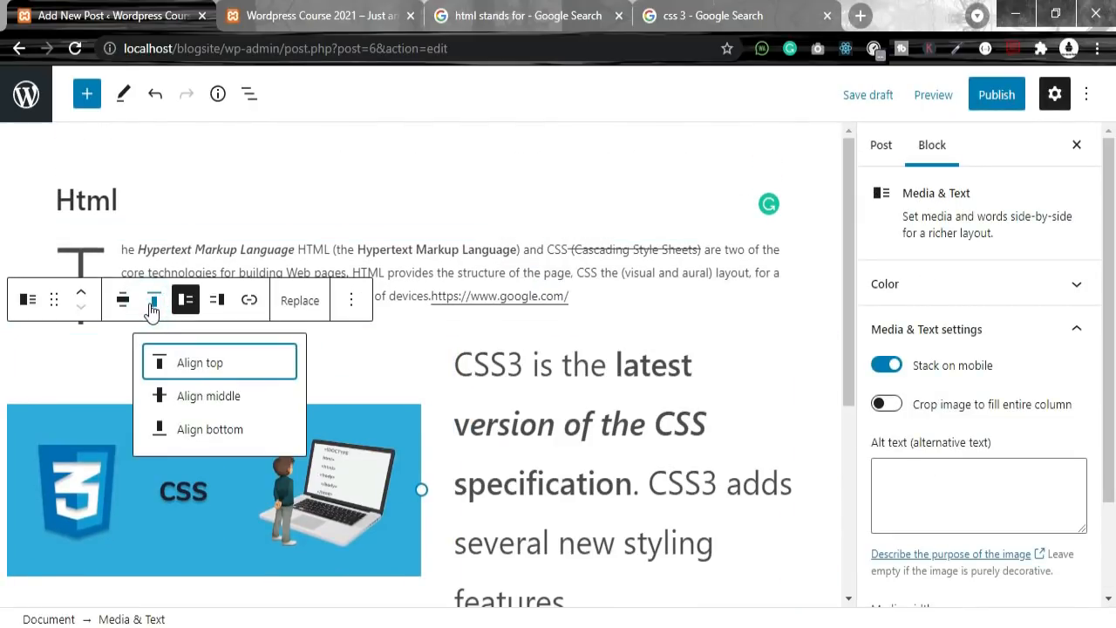
click(209, 396)
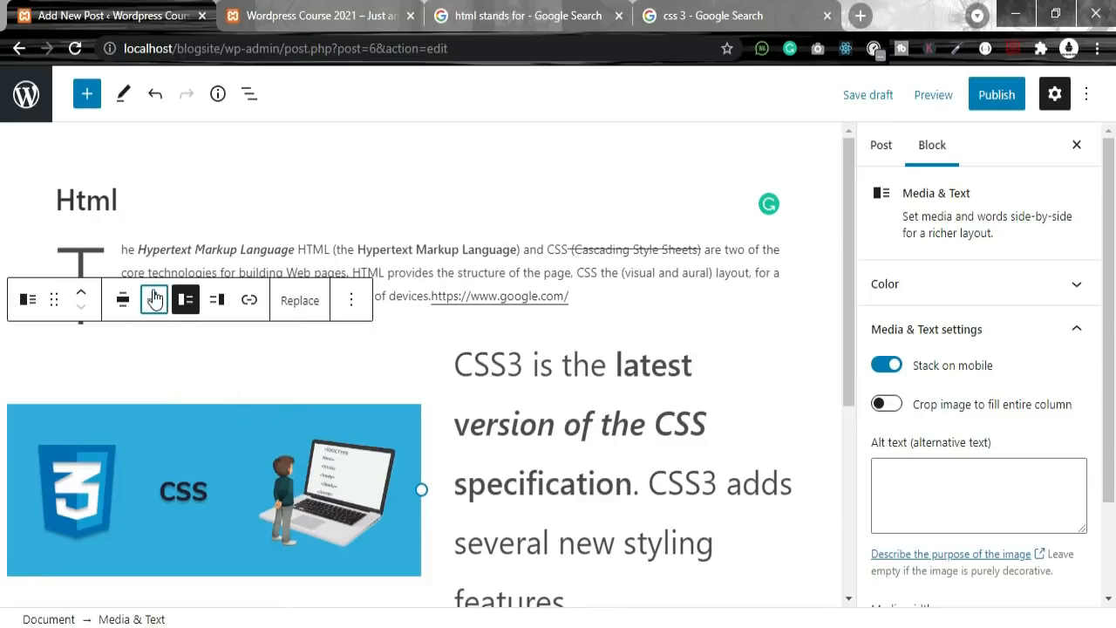
click(154, 300)
click(188, 427)
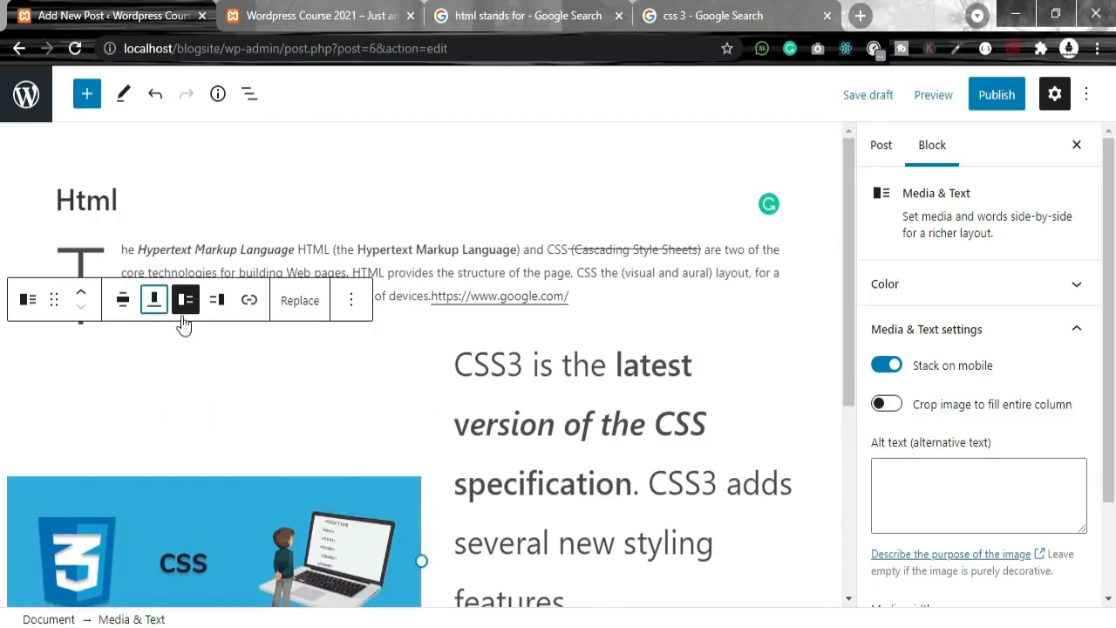
click(154, 300)
click(194, 392)
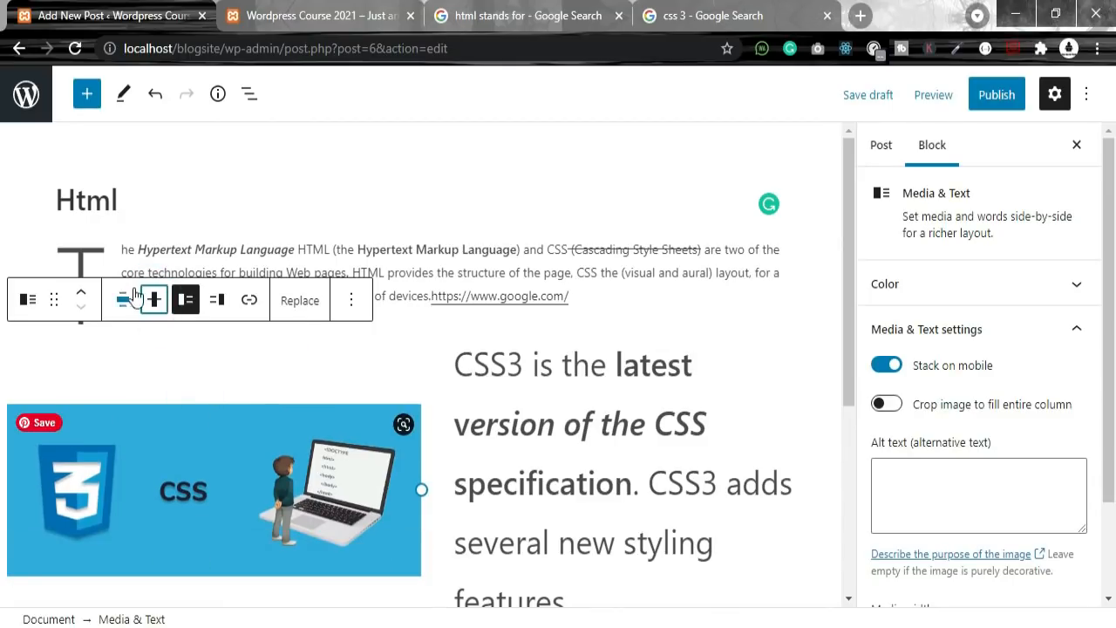
Step: Check the CSS3 paragraph's formatting and block options, then select the whole Media & Text block
click(520, 406)
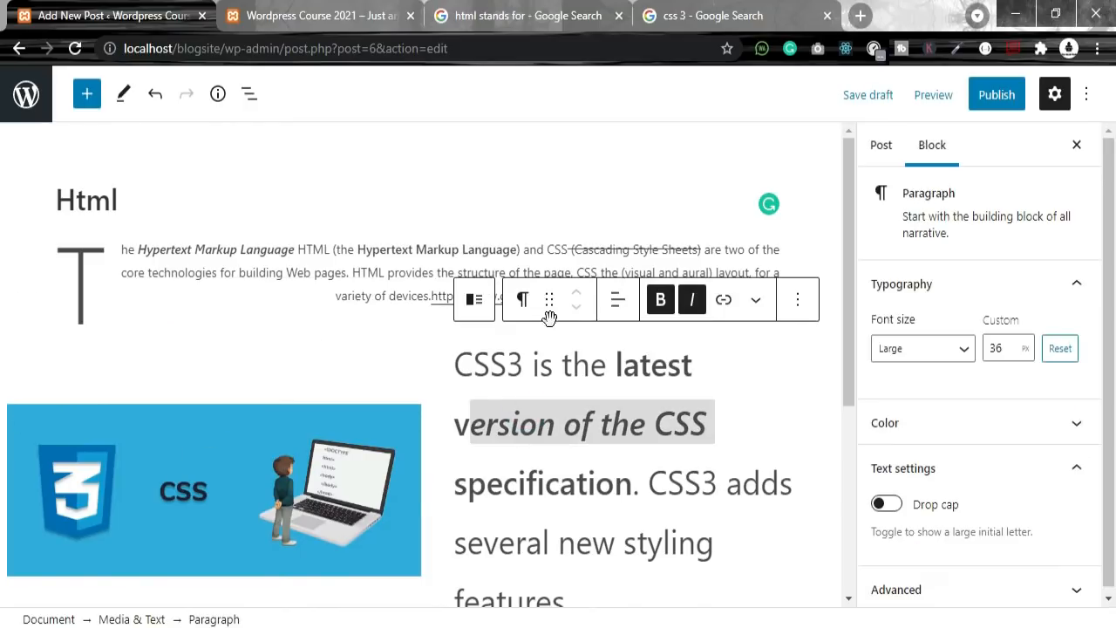
click(755, 299)
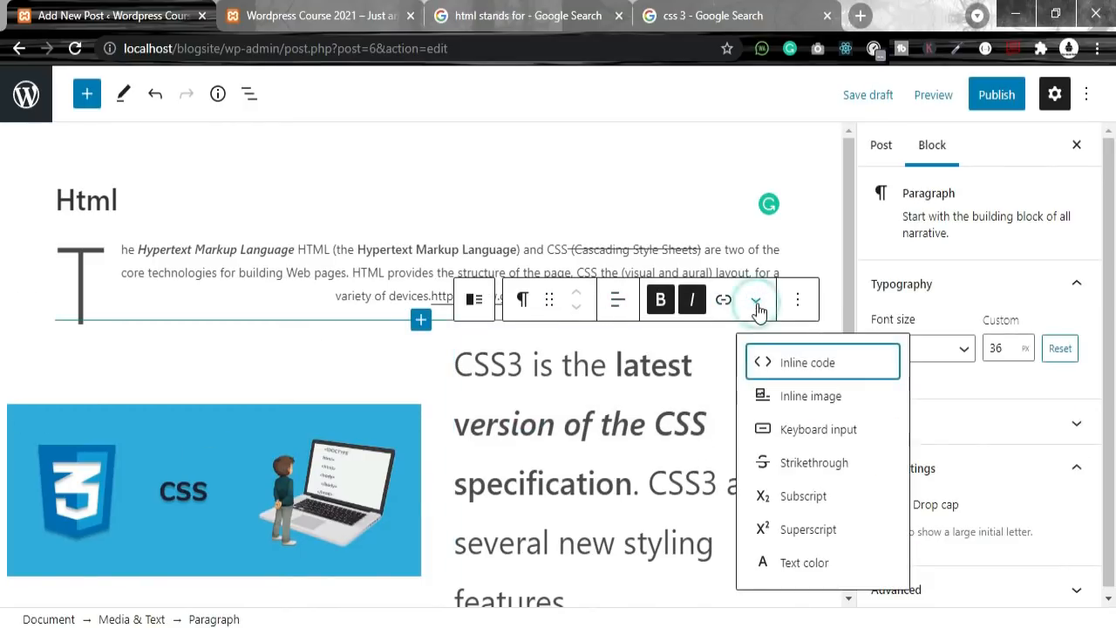
click(797, 299)
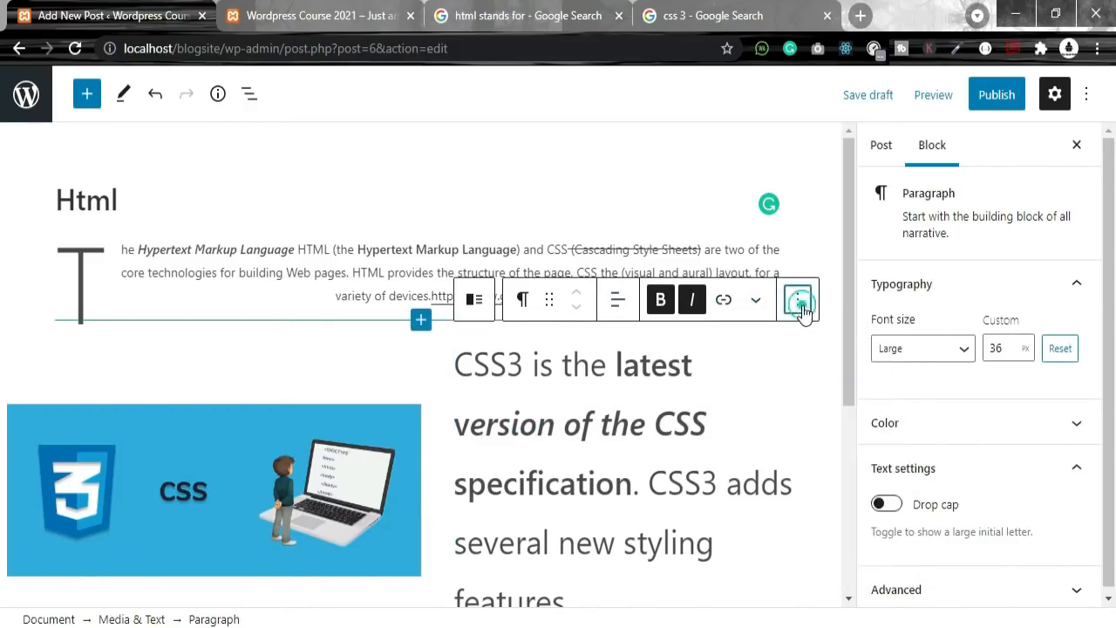
scroll(838, 434, down, 2)
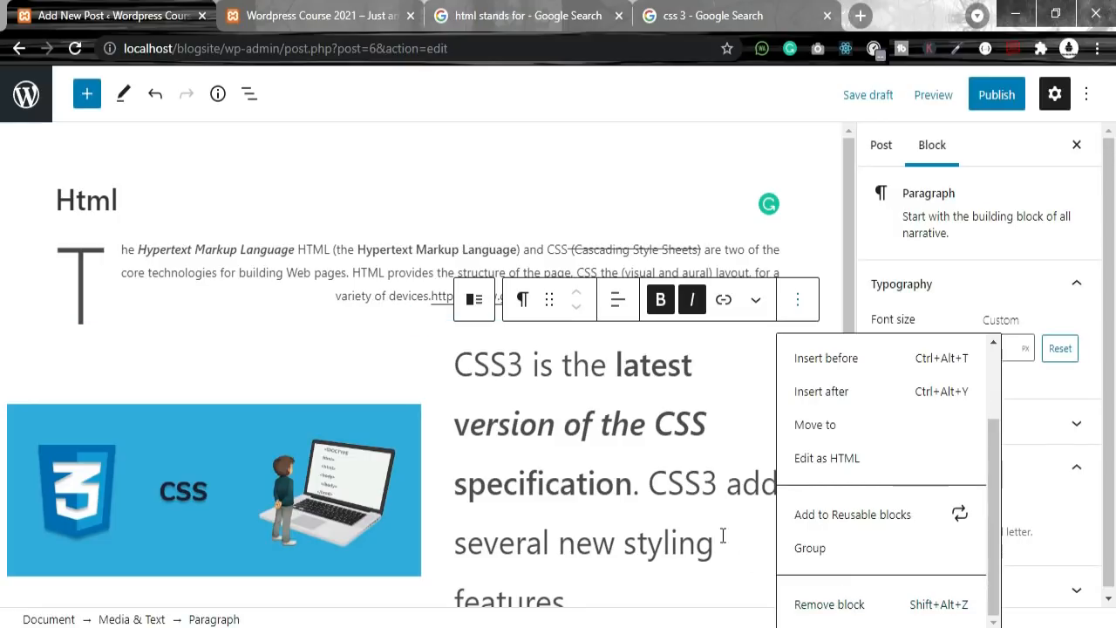
click(694, 433)
click(749, 428)
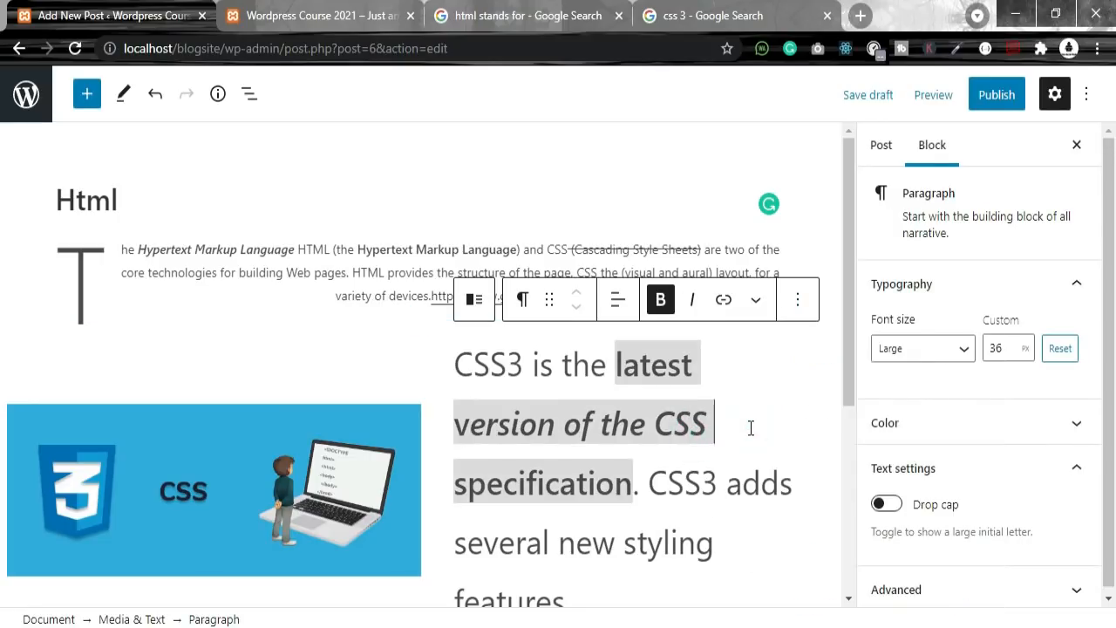
click(357, 441)
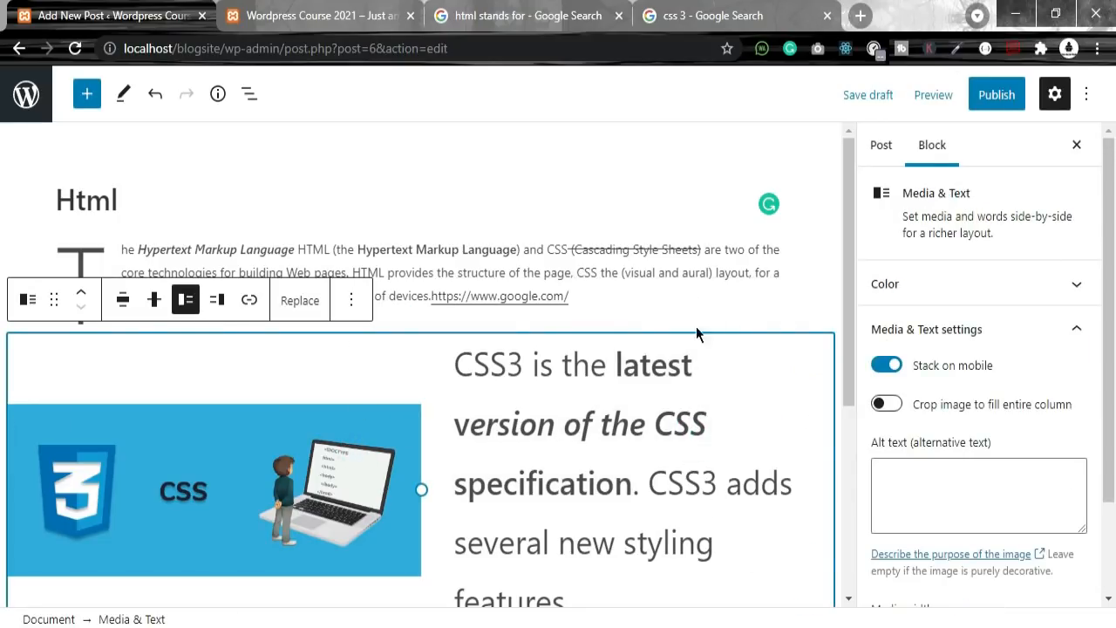
Step: Replace the Media & Text block's css3 image by uploading the PHP laptop photo
click(300, 302)
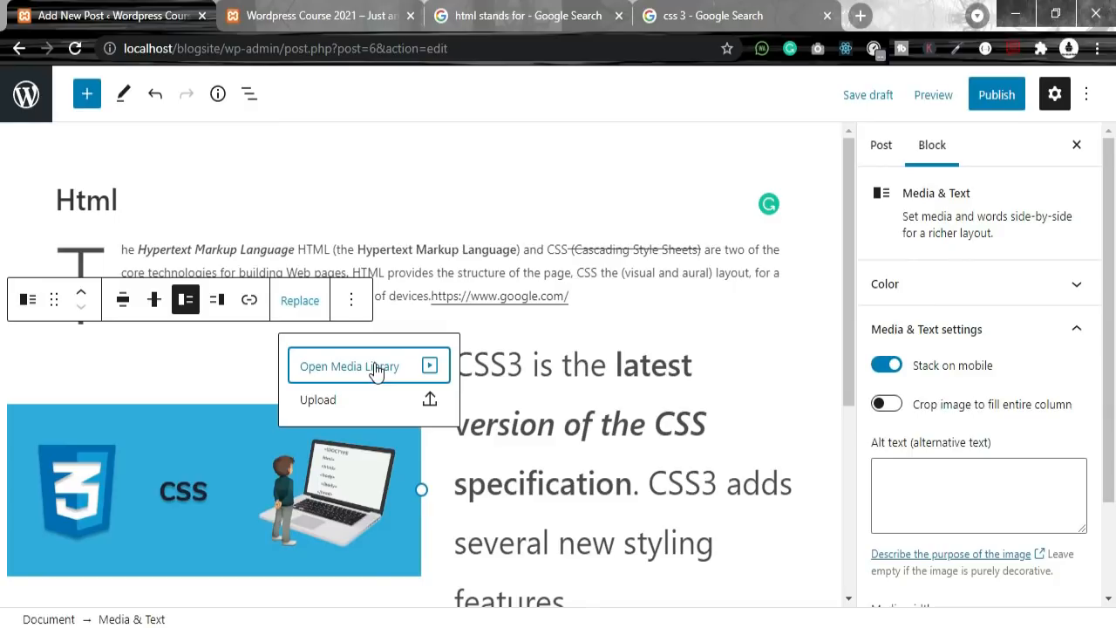
click(327, 403)
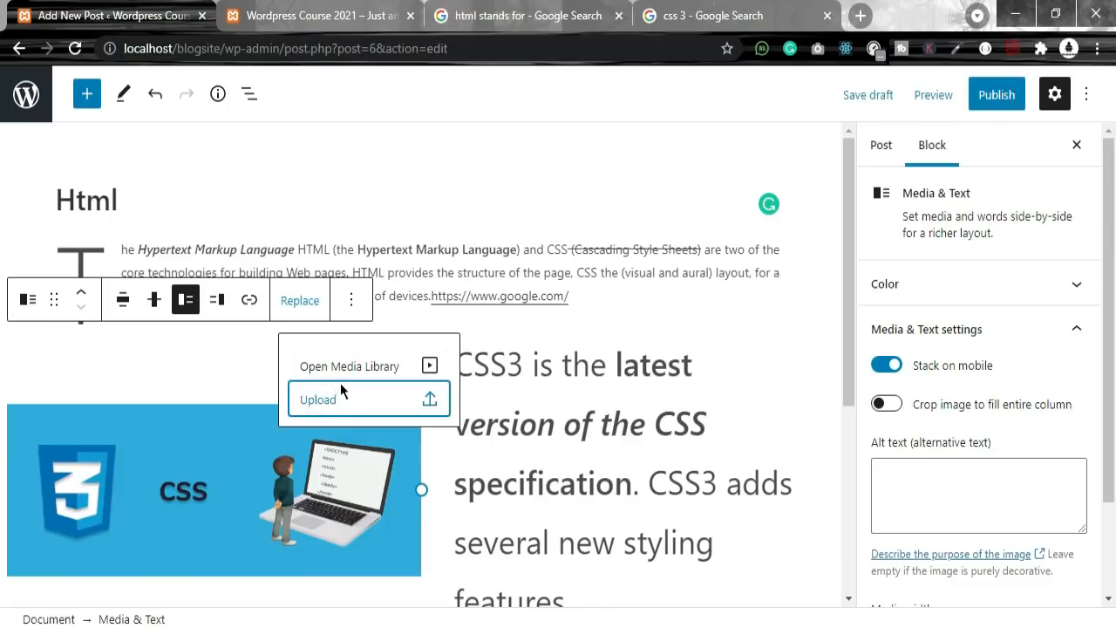
double_click(516, 172)
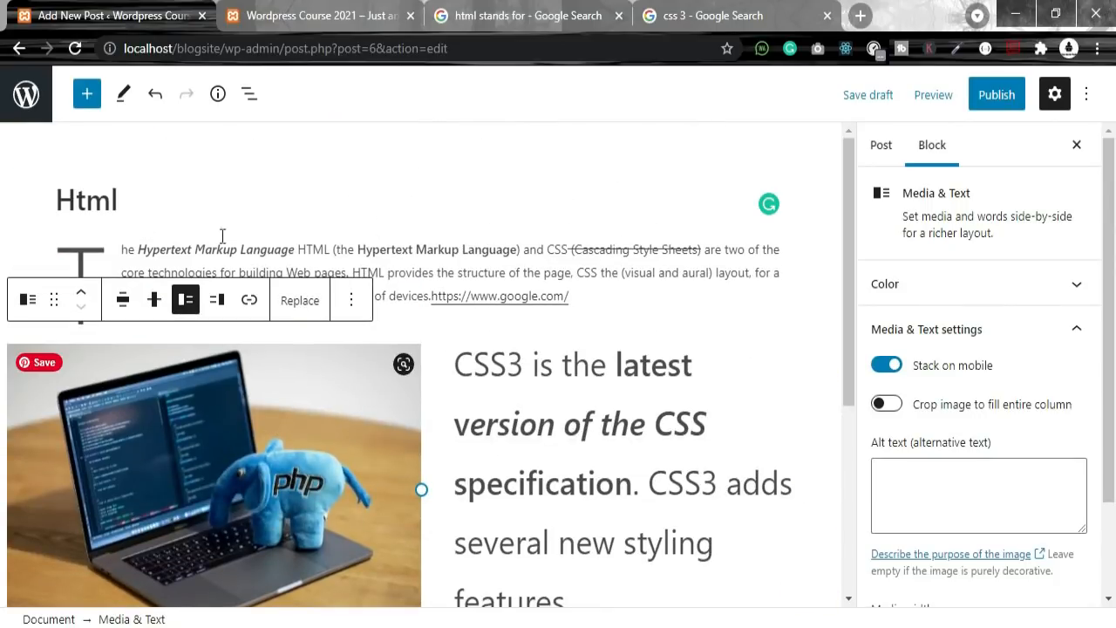
click(508, 363)
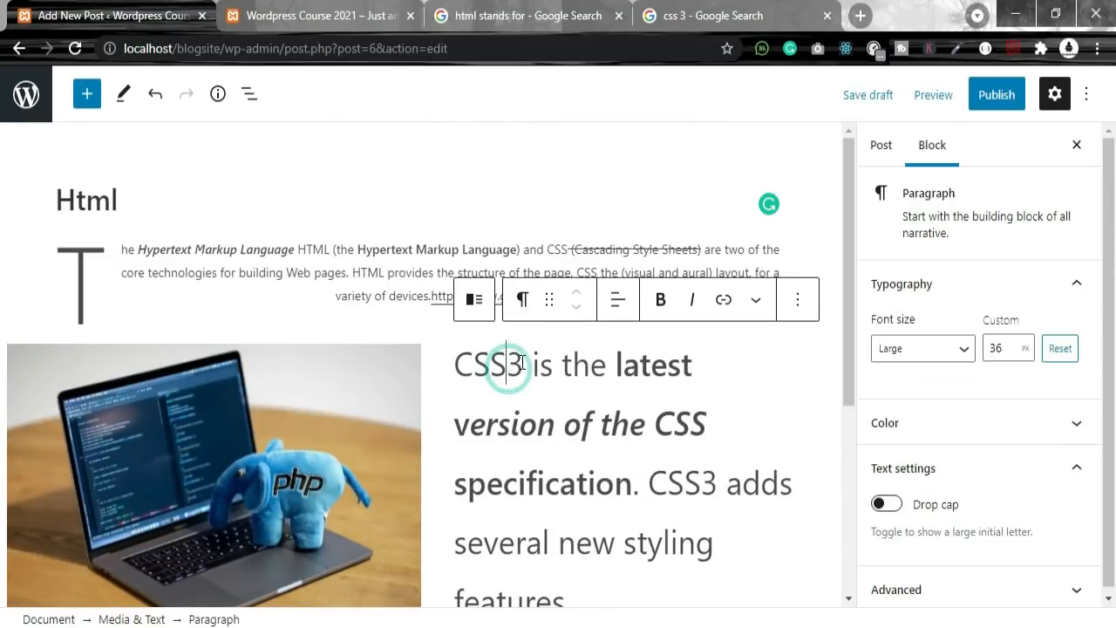
Step: Replace the CSS3 paragraph with the draft 'php is a server side programming Language.'
click(531, 361)
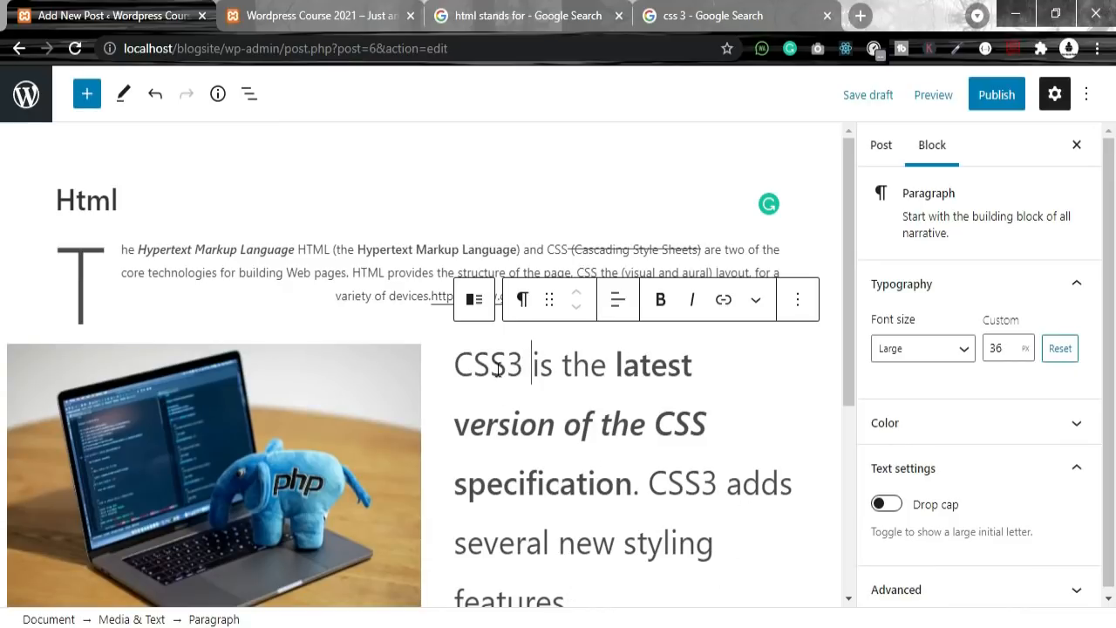
drag(462, 365, 779, 480)
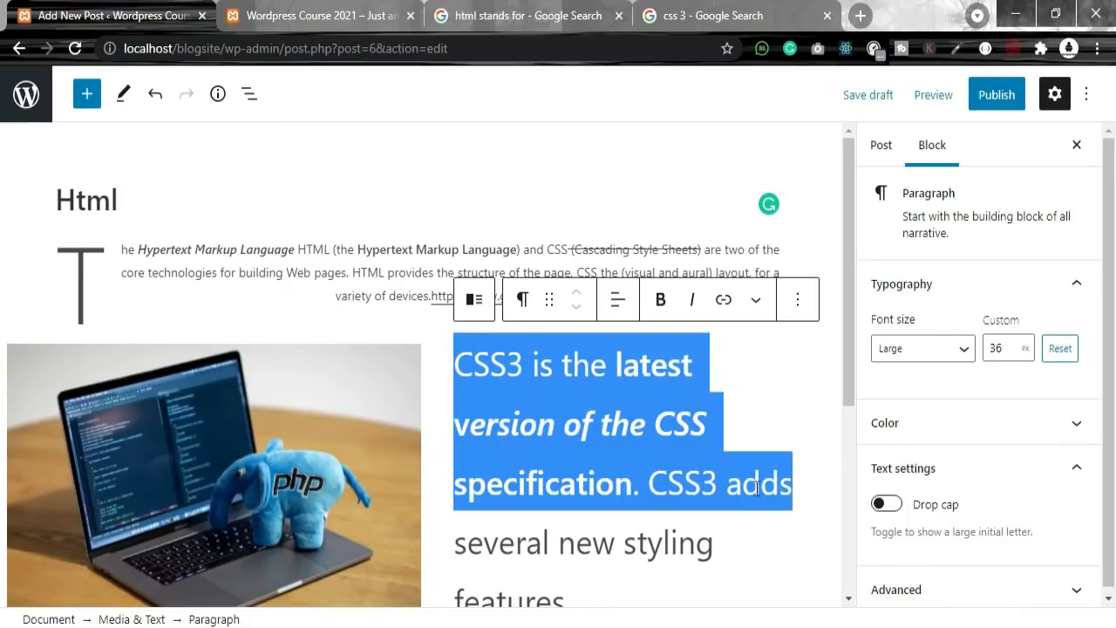
key(BackSpace)
text(php )
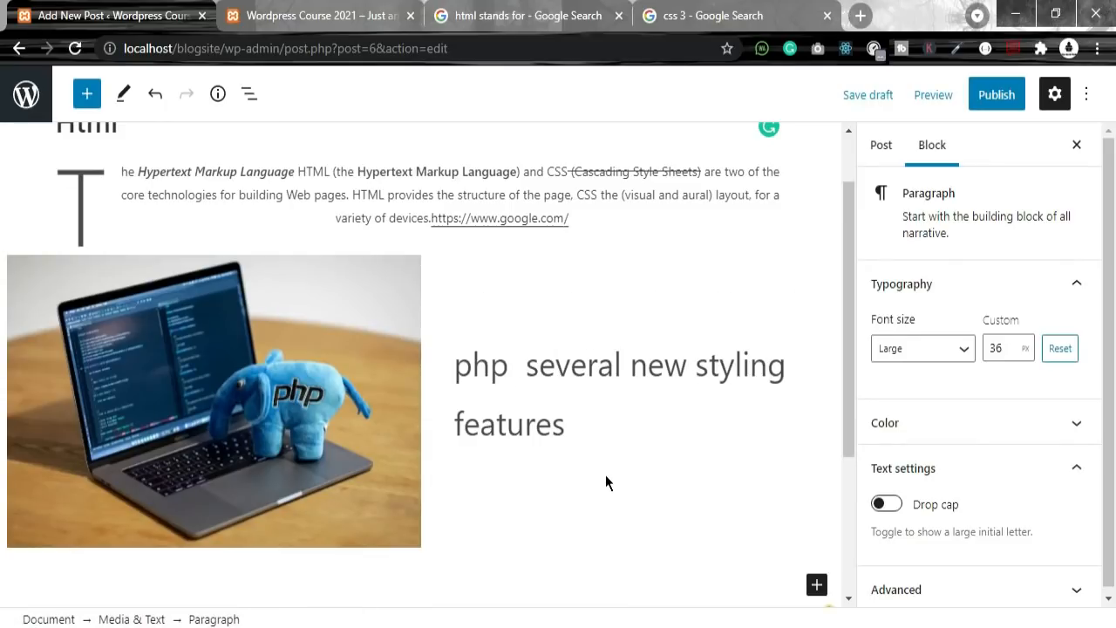
text(is a serv)
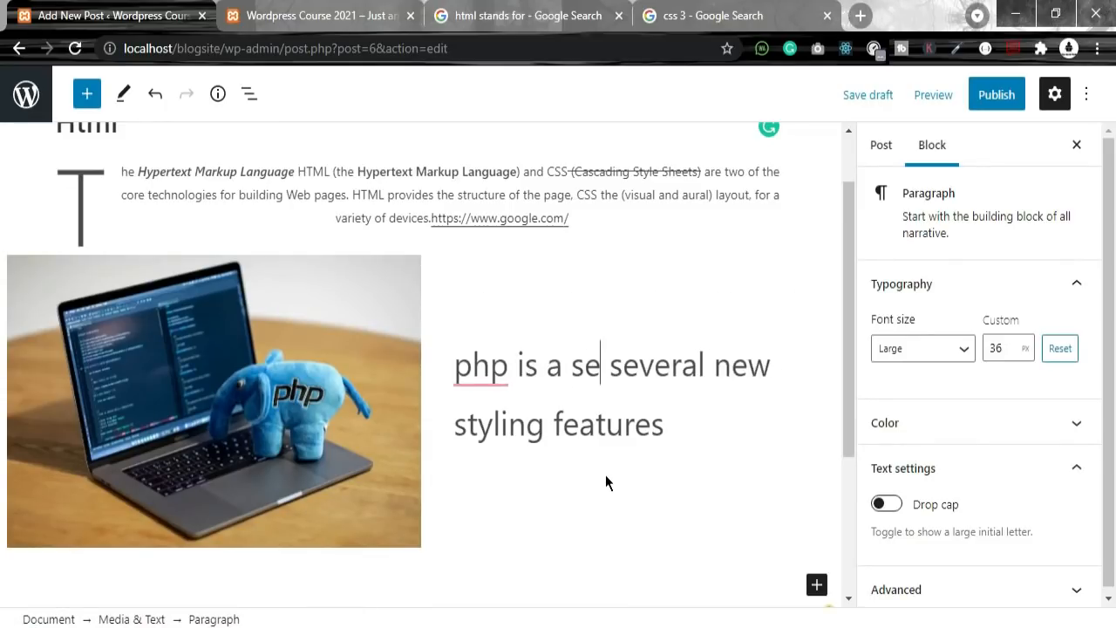
text(er side )
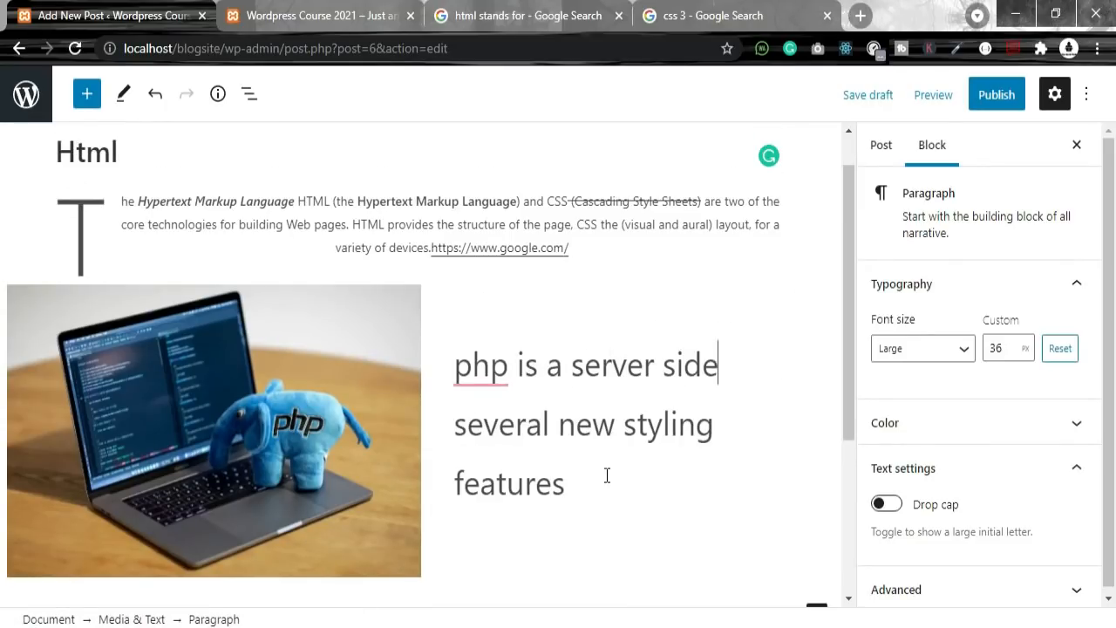
text(l;a)
key(BackSpace)
key(BackSpace)
key(BackSpace)
text(programing)
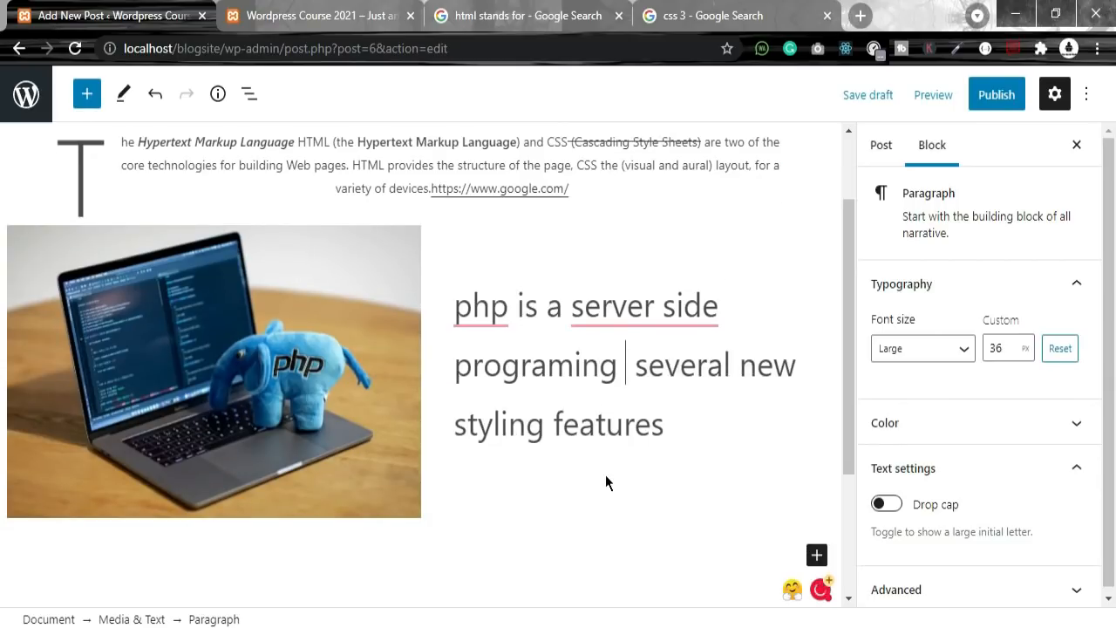
key(Left)
key(Left)
key(Left)
key(Left)
key(Left)
text(m)
key(Right)
key(Right)
key(Right)
key(Right)
key(ctrl+shift+End)
key(BackSpace)
text(Lang)
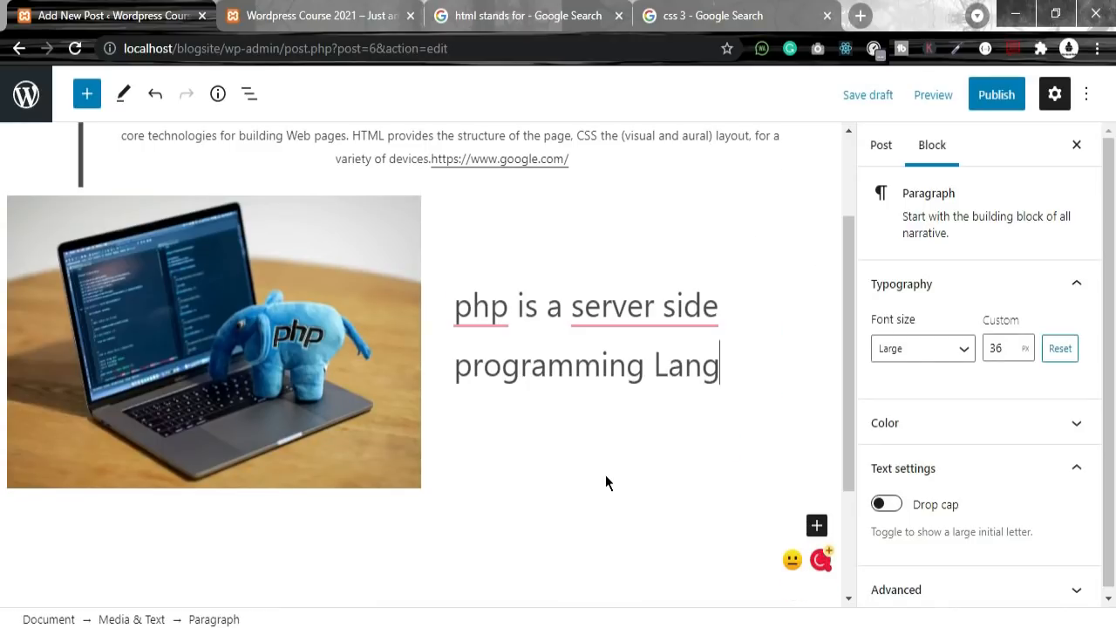
text(uage)
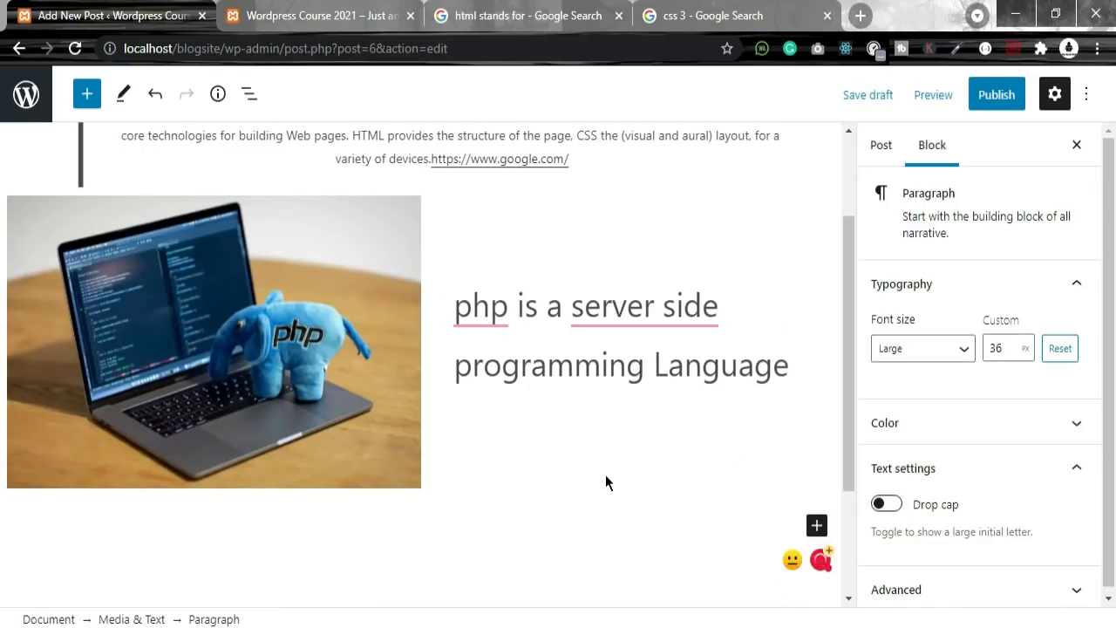
text(.)
Step: Correct the sentence: hyphenate 'server-side', capitalise 'PHP', drop 'a', lowercase 'language'
mouse_move(689, 310)
click(672, 371)
mouse_move(482, 306)
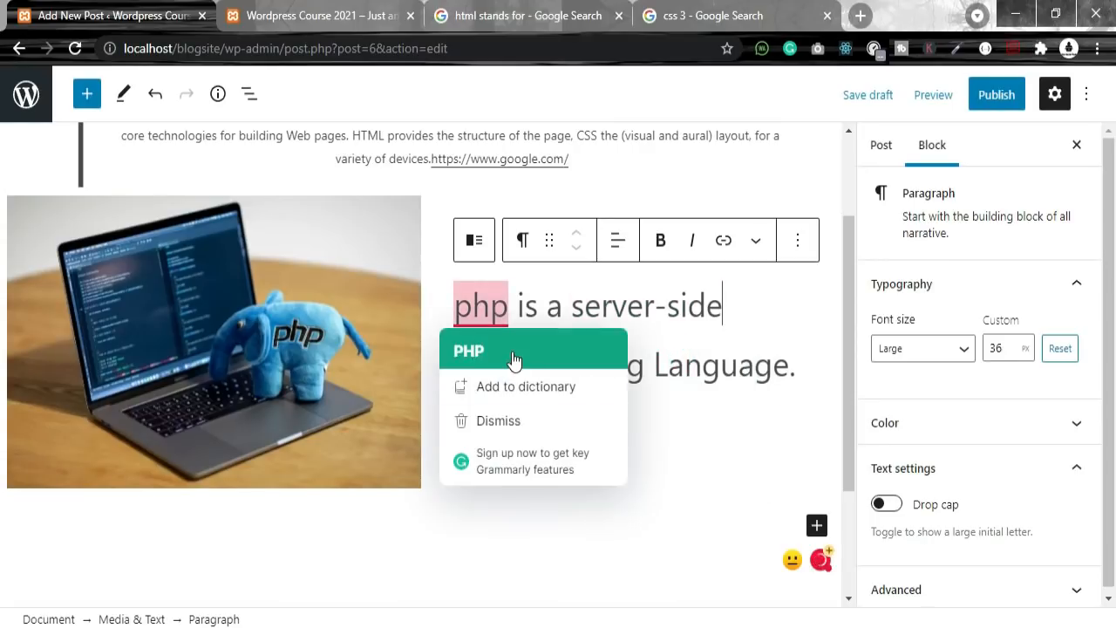
click(511, 363)
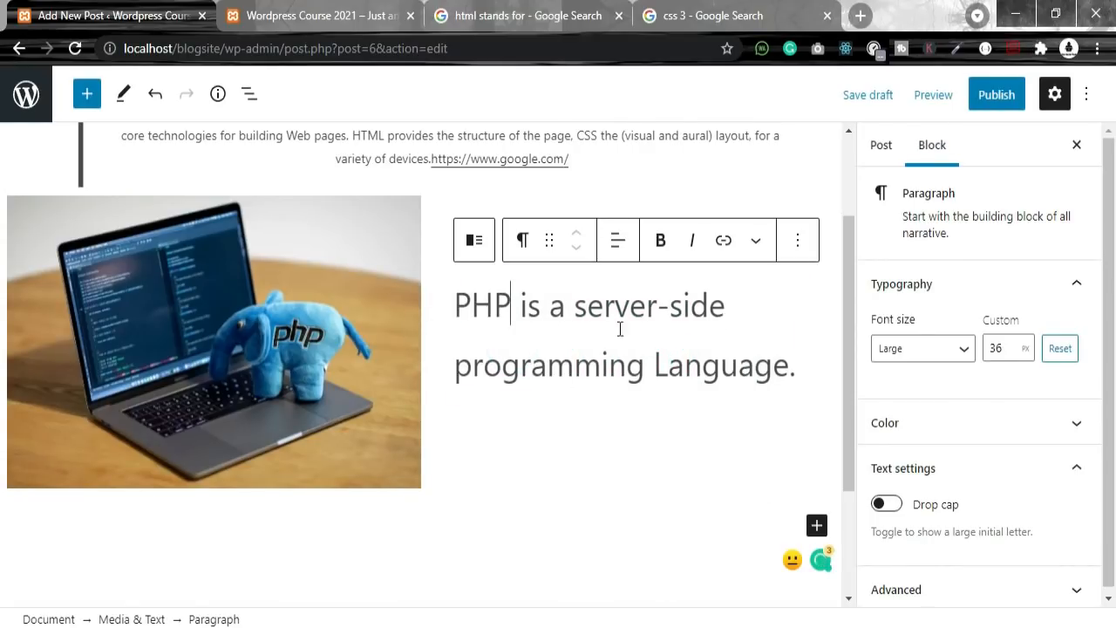
double_click(563, 312)
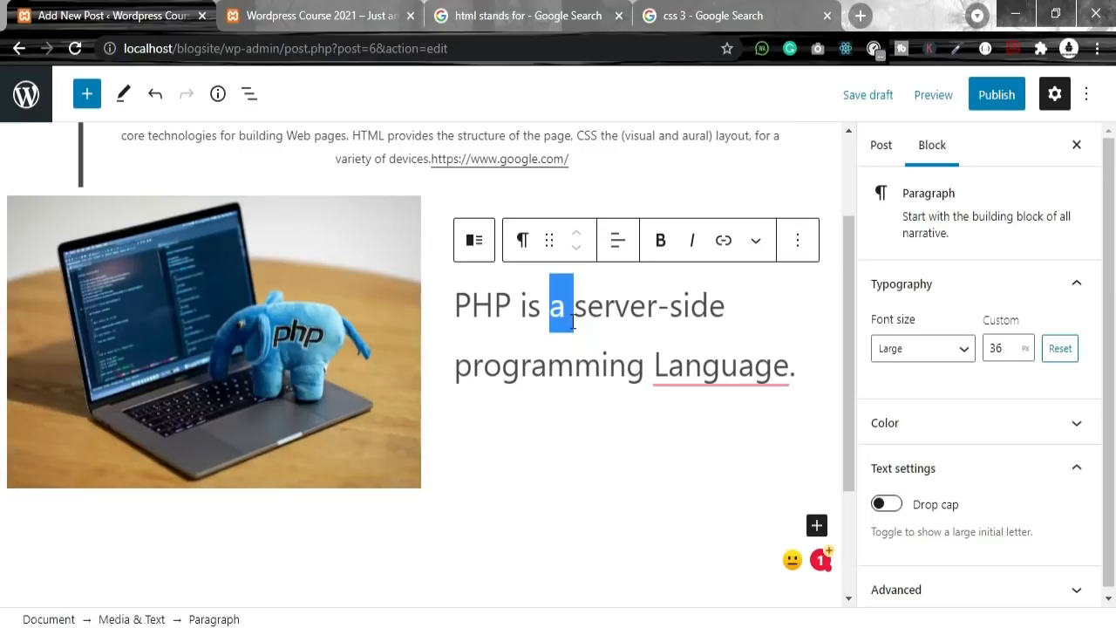
key(BackSpace)
mouse_move(724, 366)
click(687, 429)
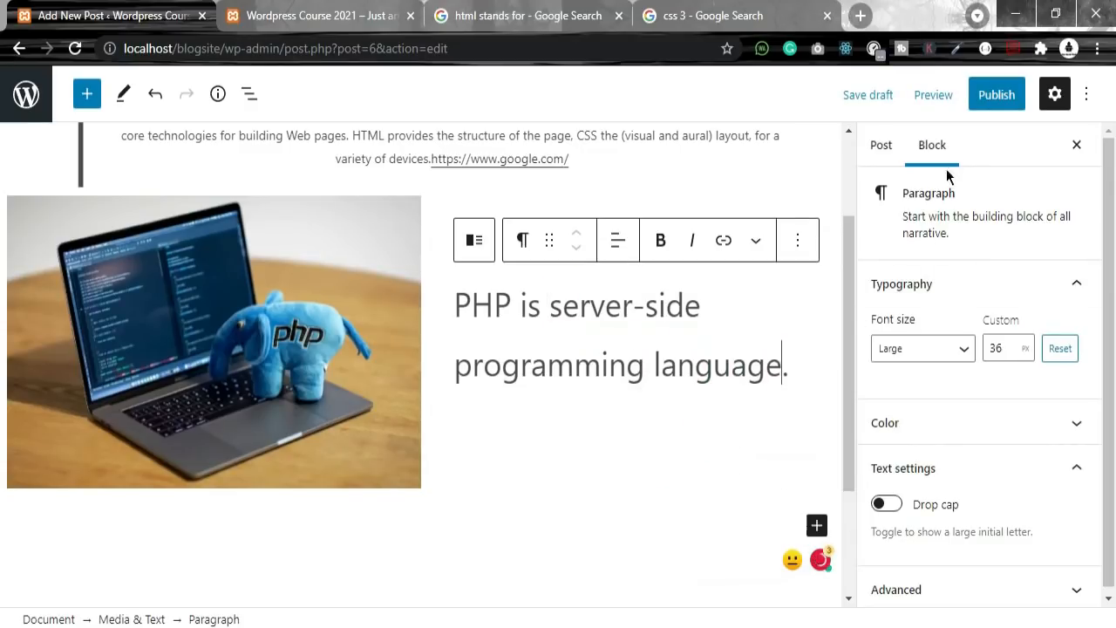
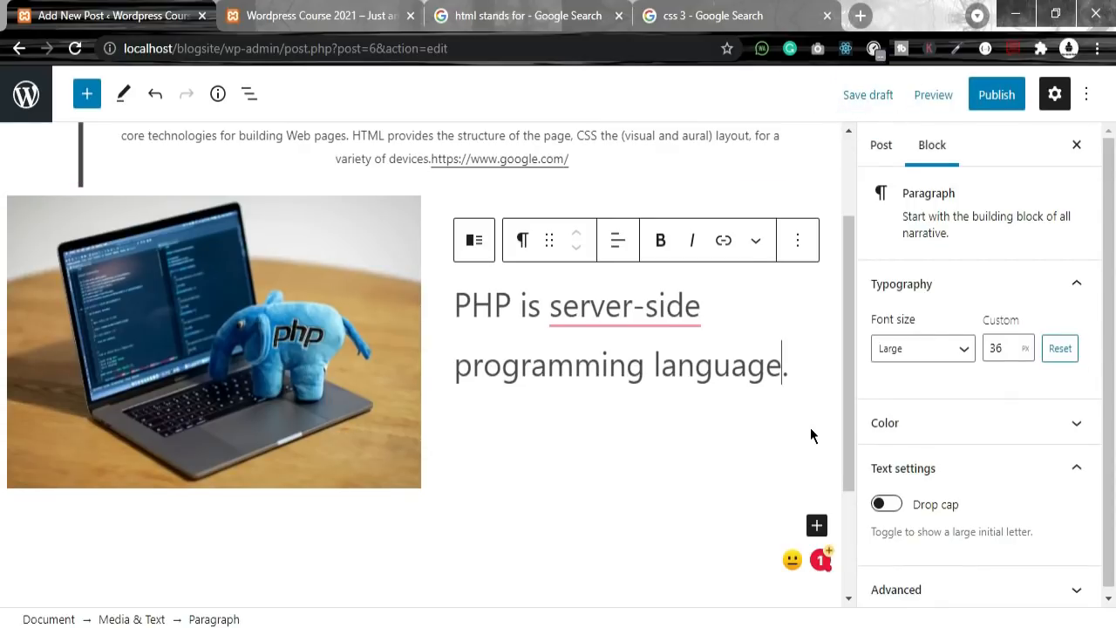
Step: Accept the suggestion adding 'a' before 'server-side' in the PHP paragraph
scroll(935, 478, down, 1)
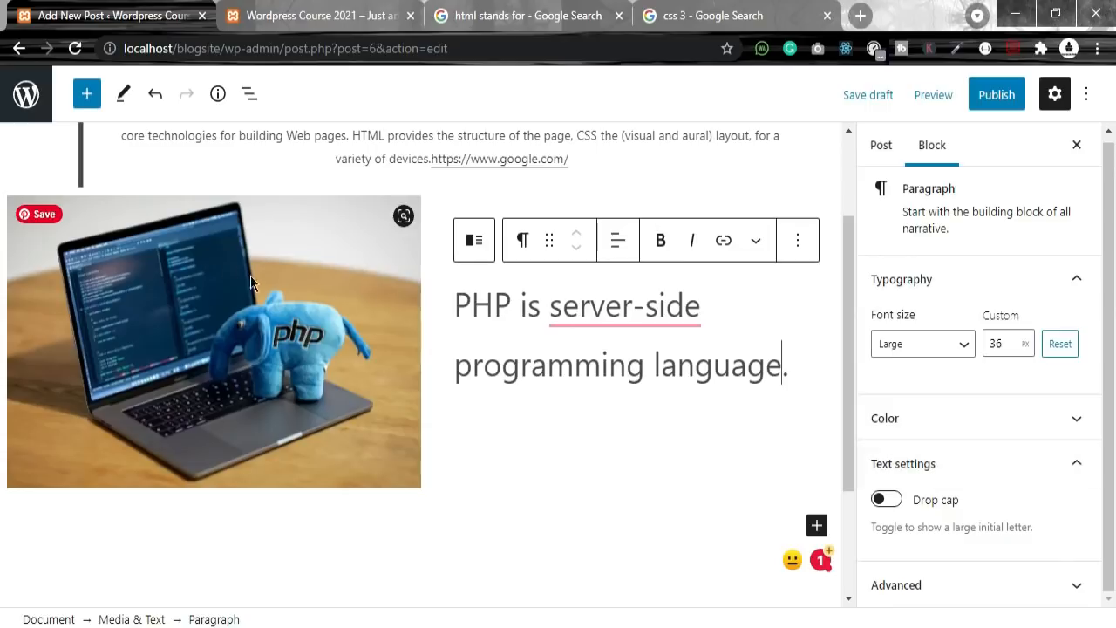
mouse_move(595, 323)
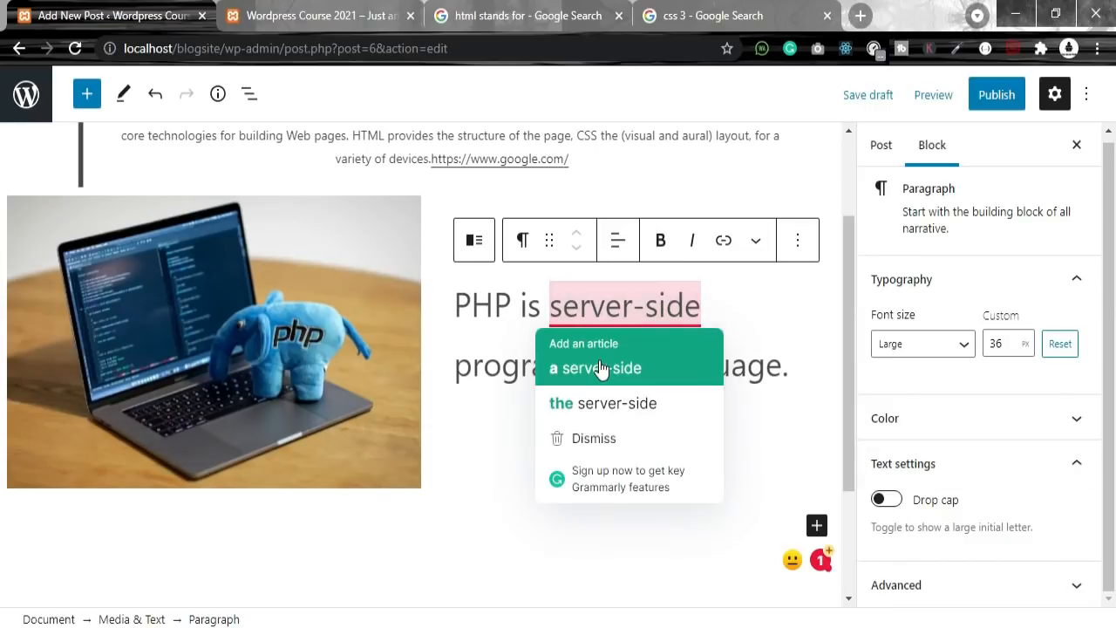
click(600, 368)
Step: Bring up the post-level settings for the Html post
scroll(660, 363, up, 2)
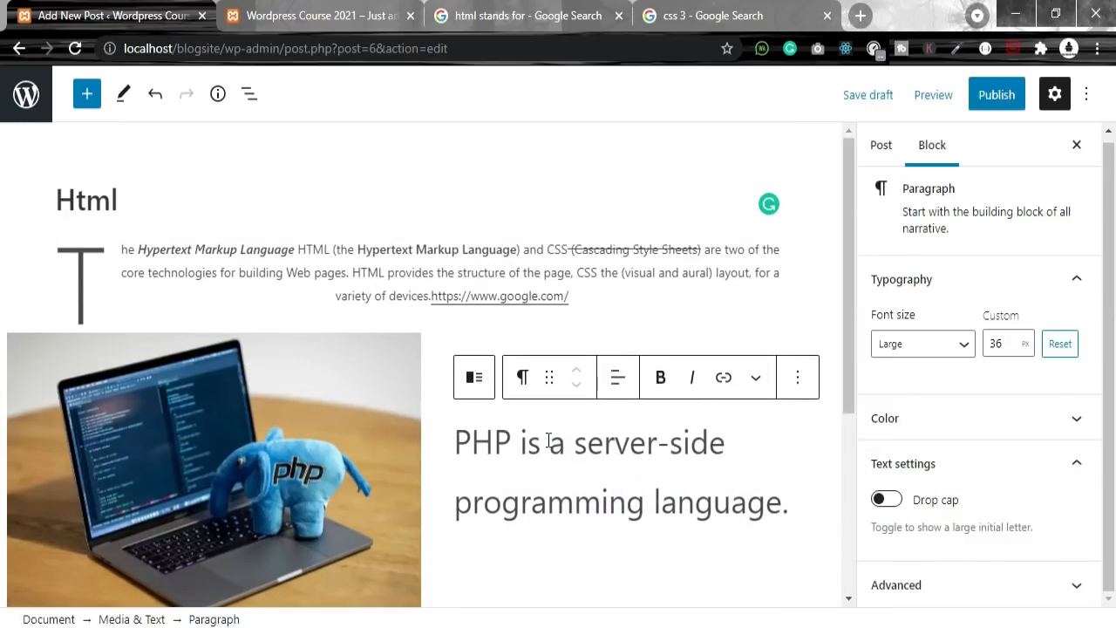
click(130, 228)
scroll(261, 340, down, 4)
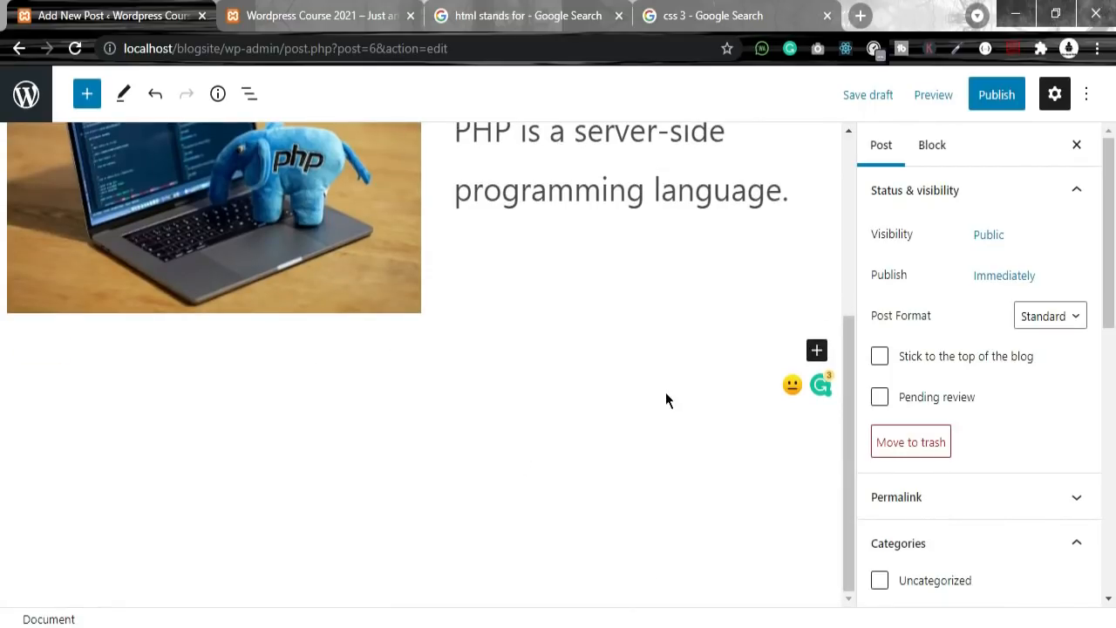
scroll(626, 401, up, 4)
scroll(761, 319, down, 4)
scroll(764, 317, up, 4)
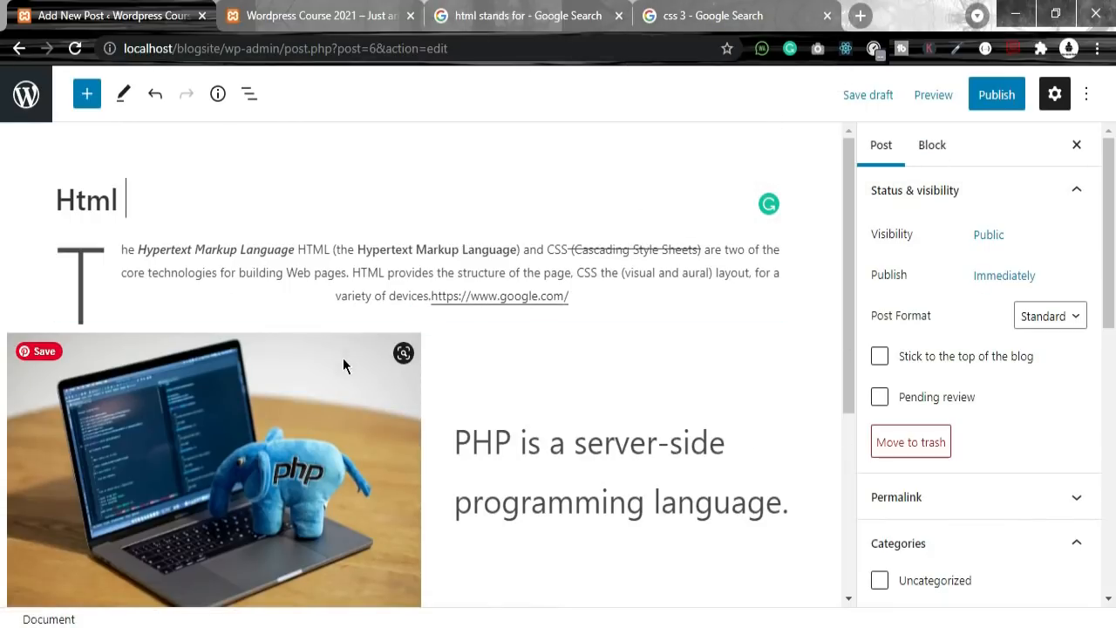
Step: Publish the Html post, confirming in the pre-publish panel
scroll(342, 358, down, 3)
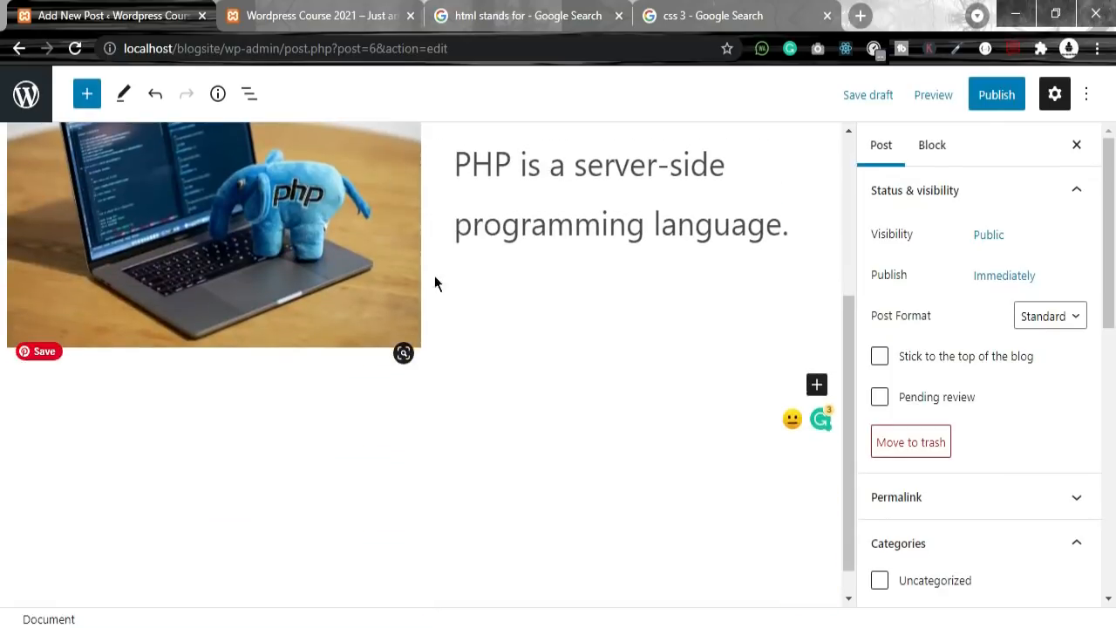
click(1002, 98)
click(953, 96)
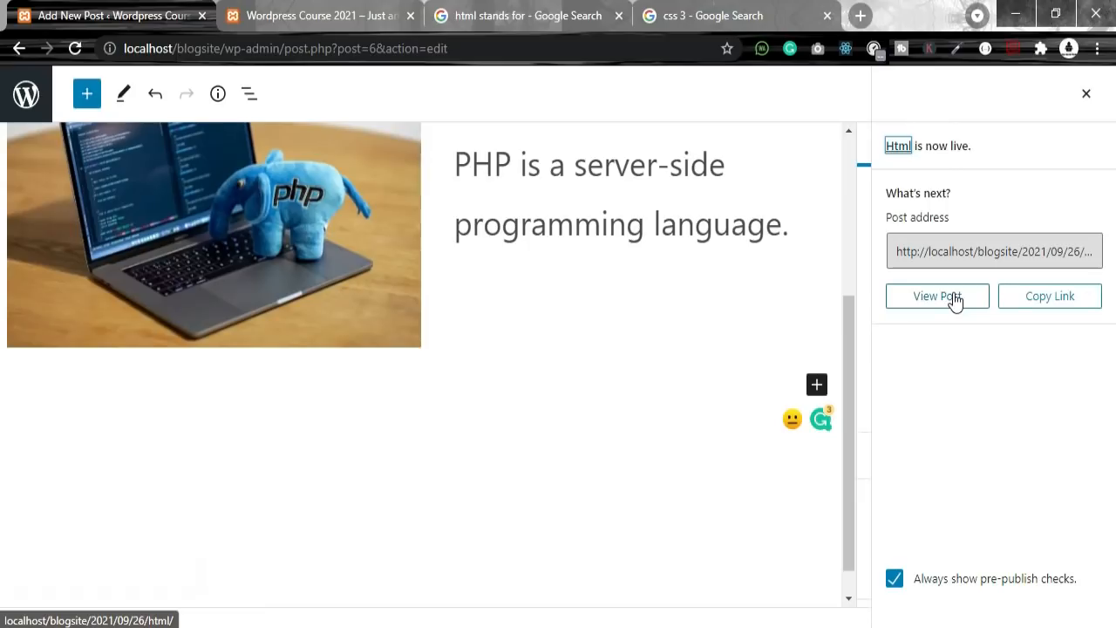
Step: Copy the published post's link and go to the blog home page
click(1029, 253)
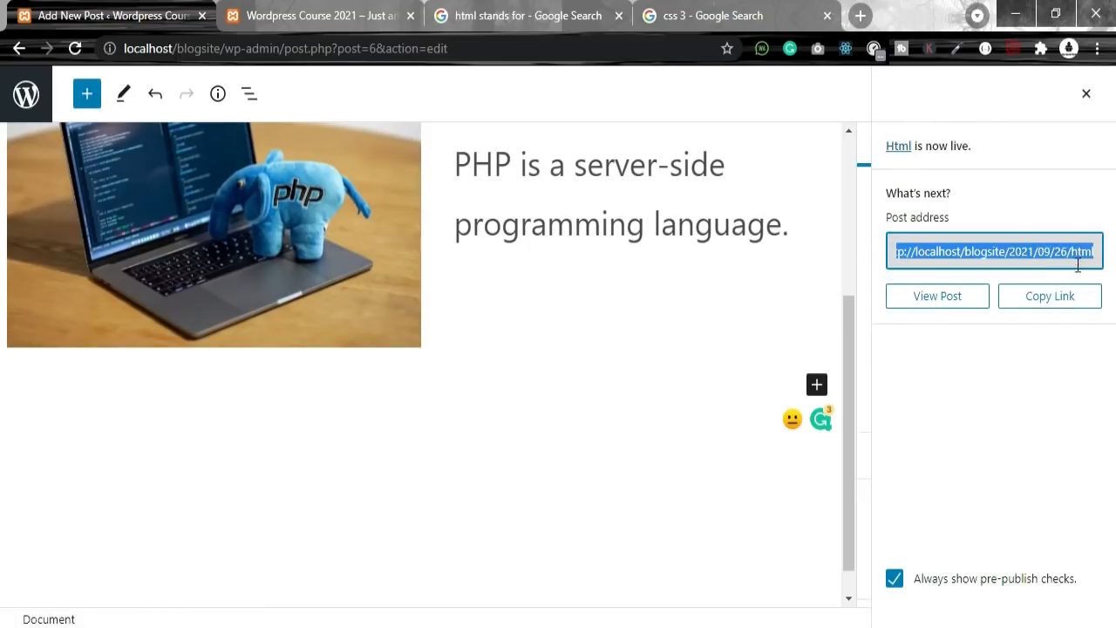
click(1071, 299)
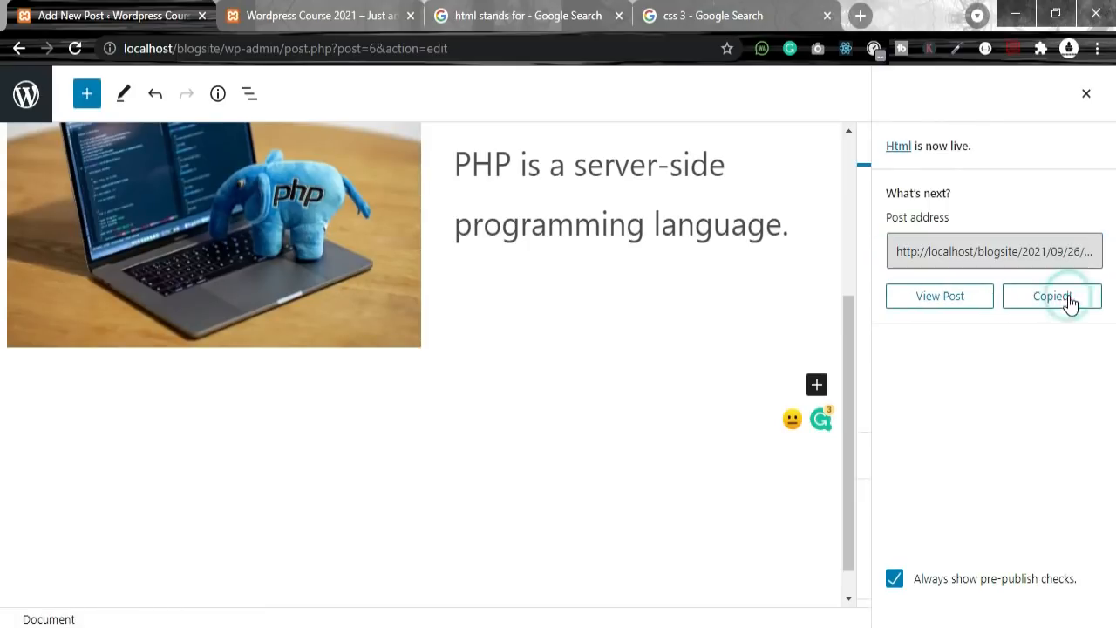
click(319, 15)
Step: Reload the blog home page and check the Html post's author and Uncategorized category
click(75, 48)
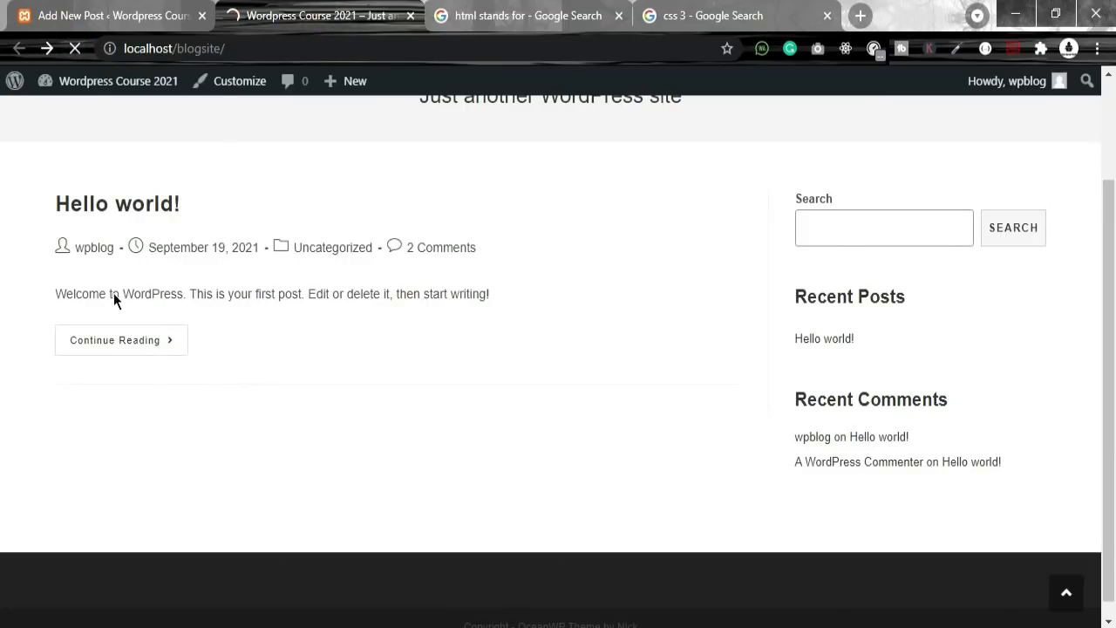
scroll(451, 404, down, 7)
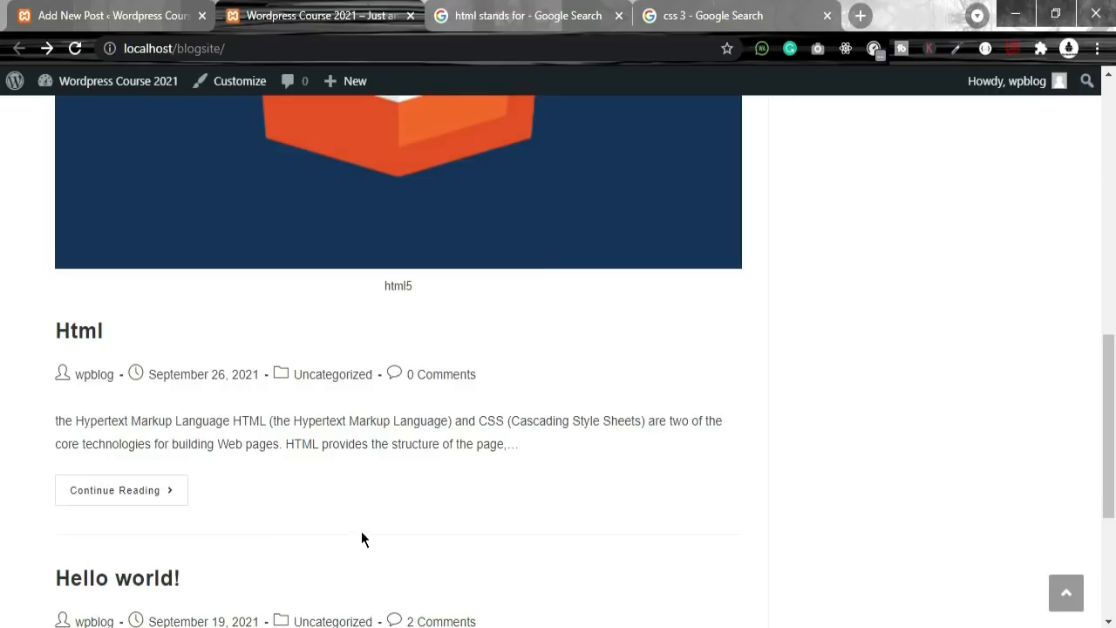
drag(68, 368, 91, 374)
drag(276, 373, 374, 375)
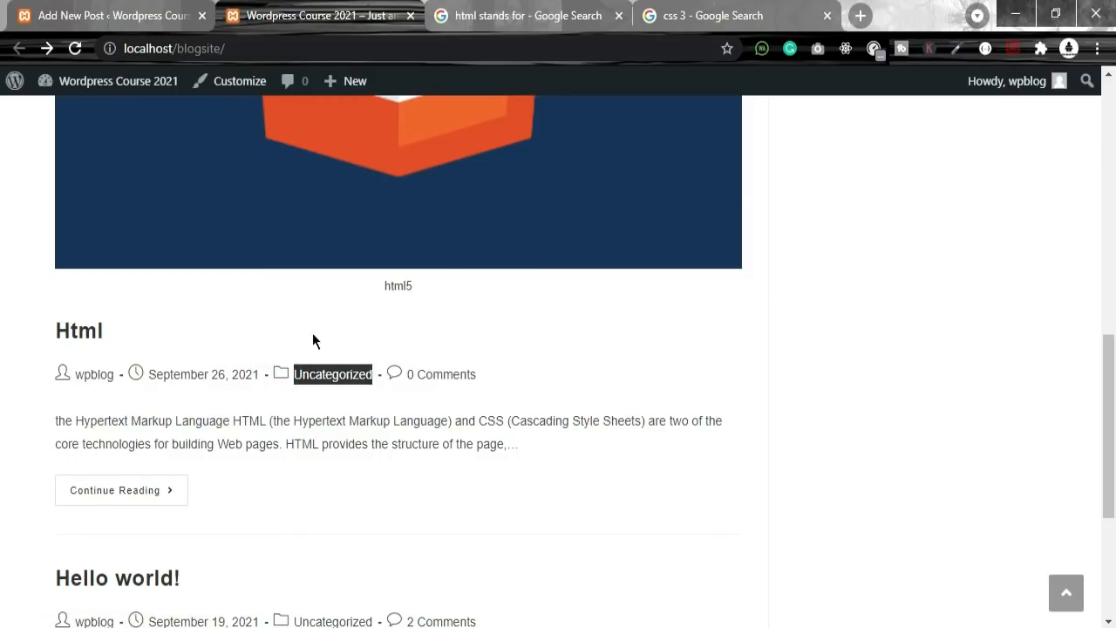
click(515, 382)
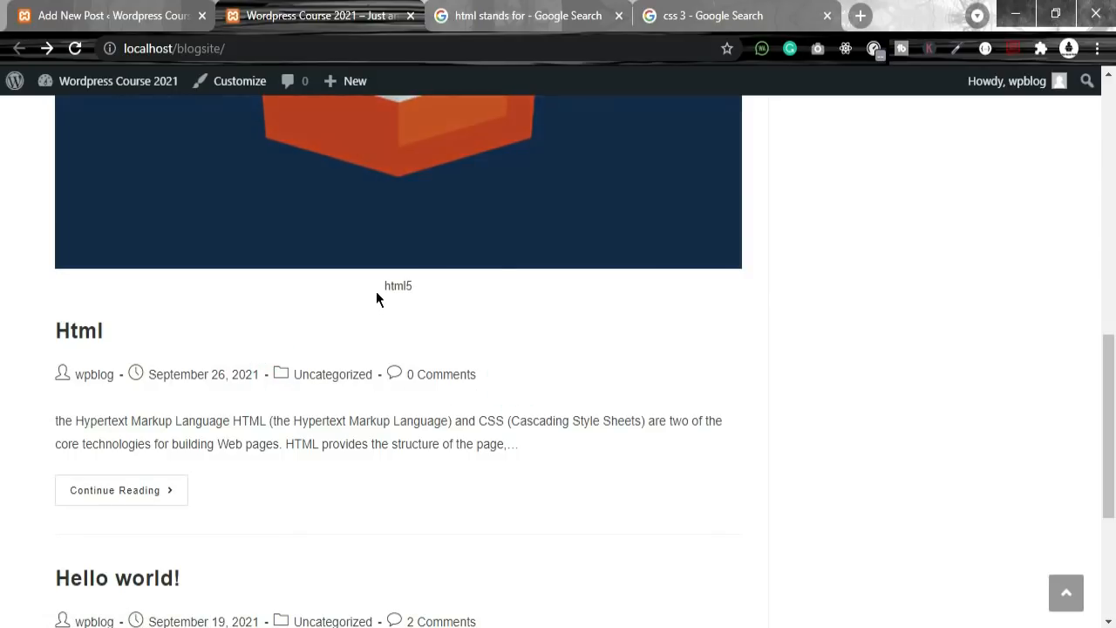
Step: Check the html5 image caption, then open the full Html post
drag(376, 290, 460, 283)
scroll(519, 454, down, 3)
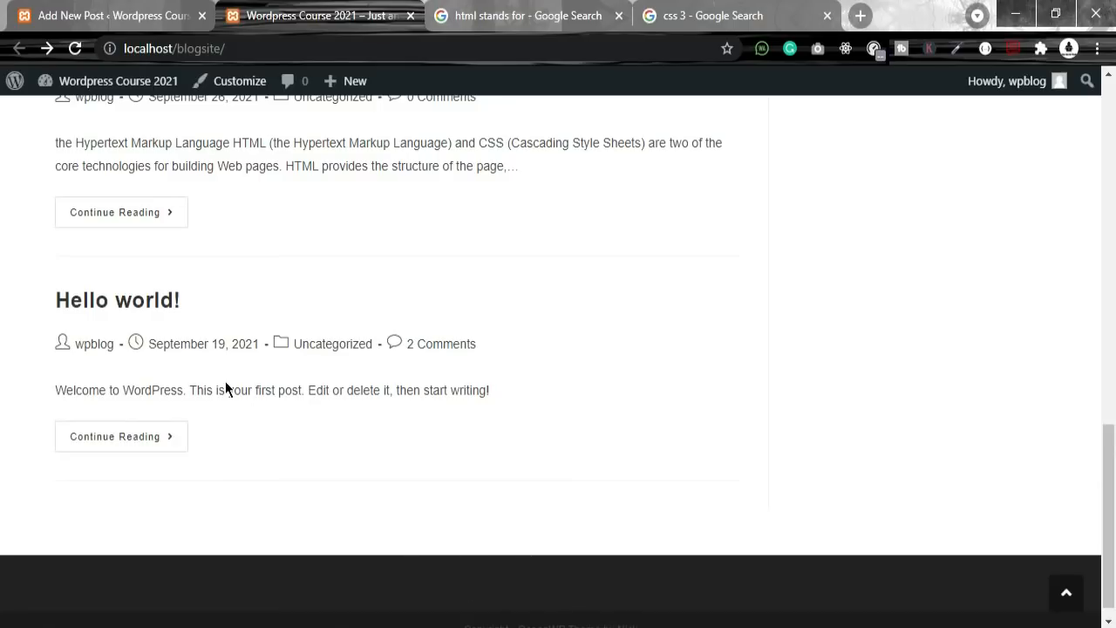
scroll(349, 279, up, 1)
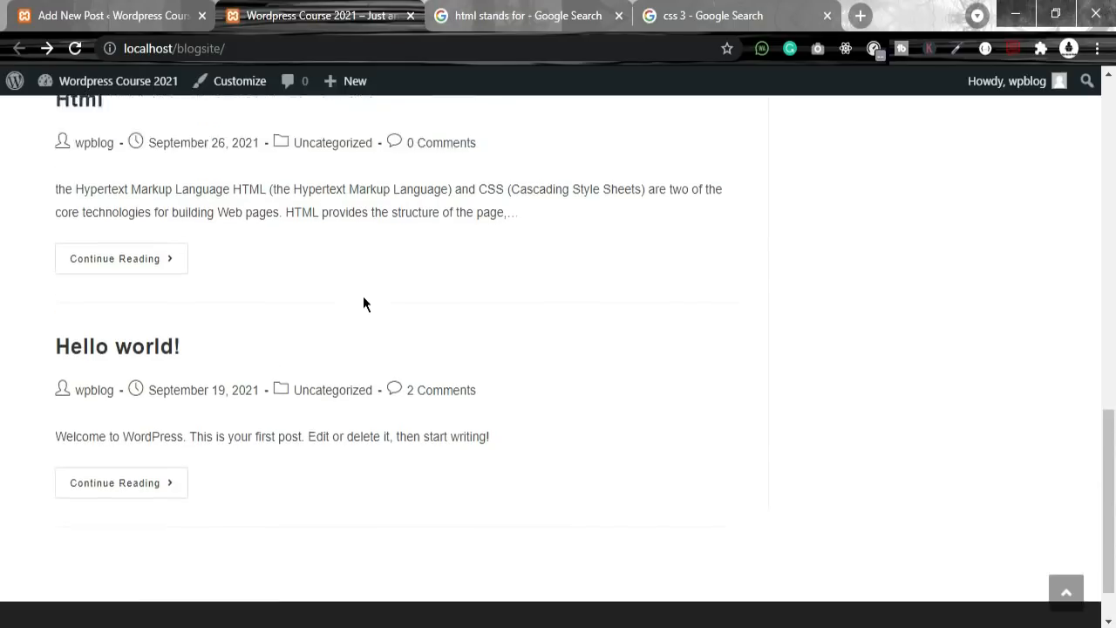
click(91, 301)
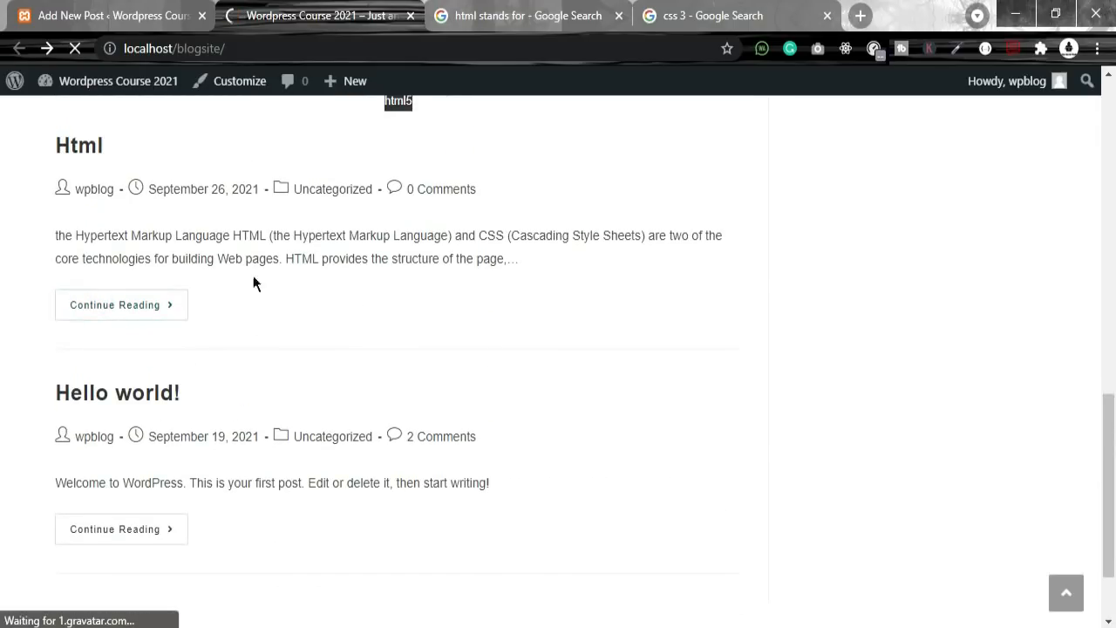
Step: Review the Html post, highlighting the PHP sentence and the HTML, HTML Tutorials, HTML5 tags
scroll(720, 267, down, 4)
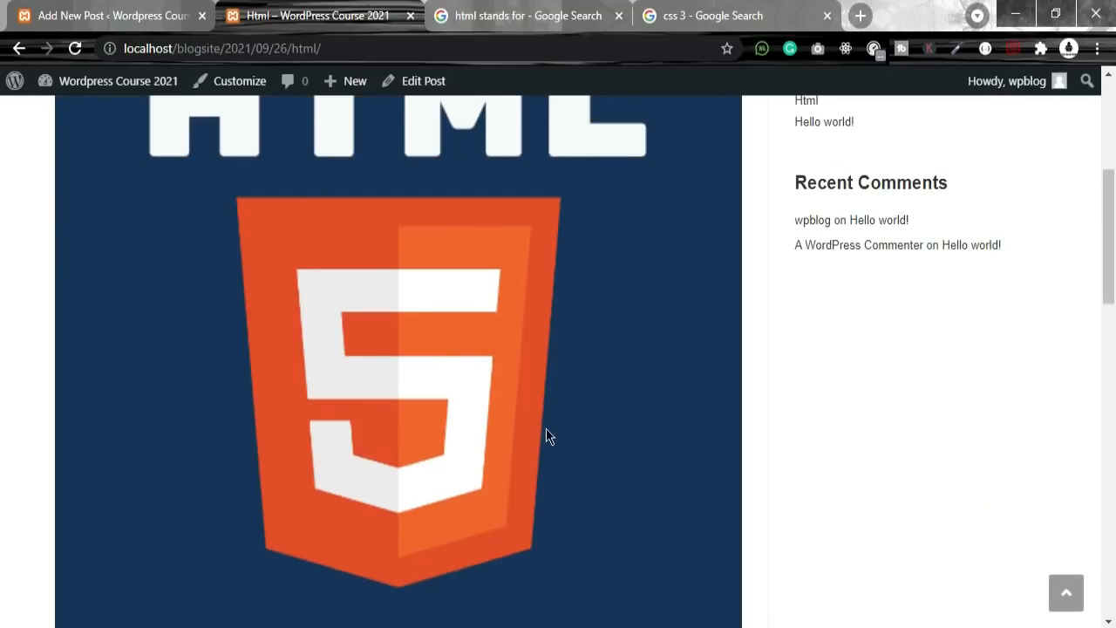
scroll(145, 385, down, 12)
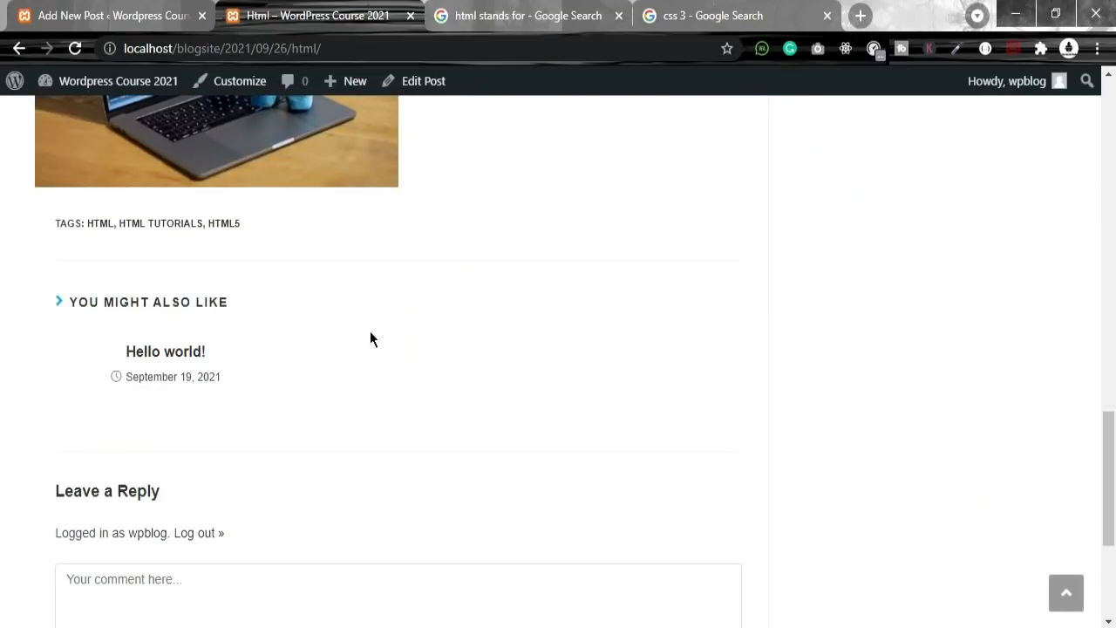
scroll(114, 282, up, 3)
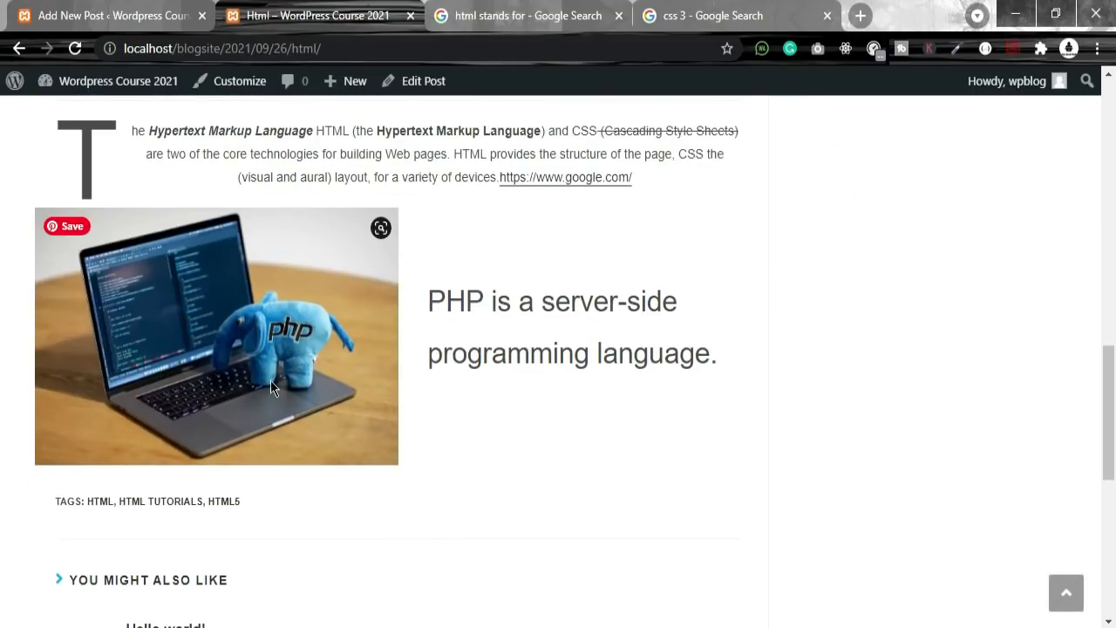
scroll(272, 387, up, 12)
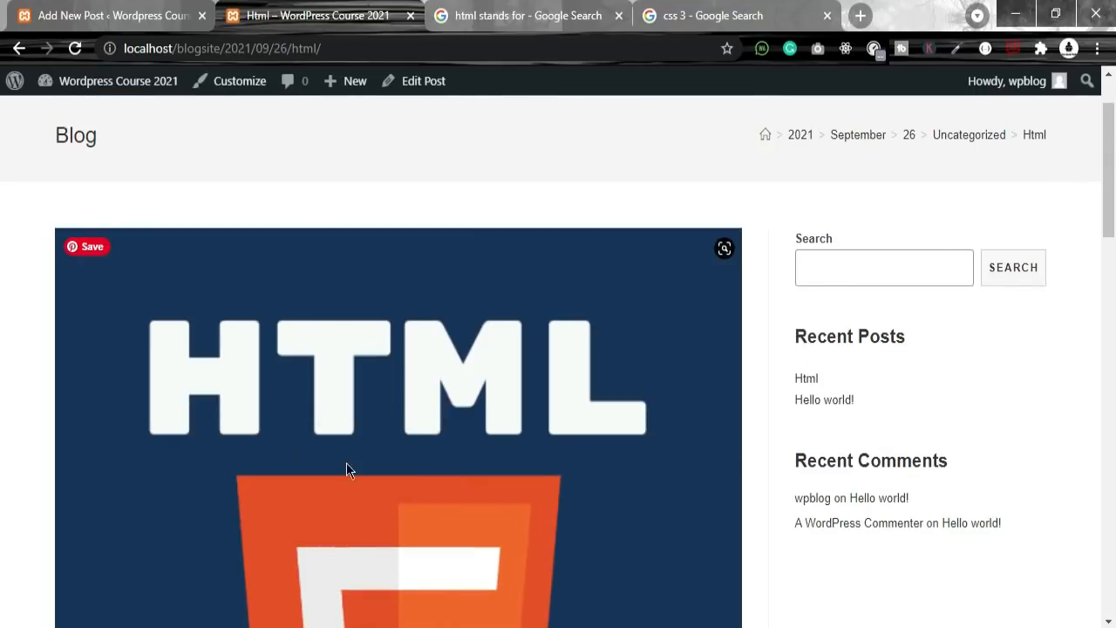
scroll(348, 396, down, 4)
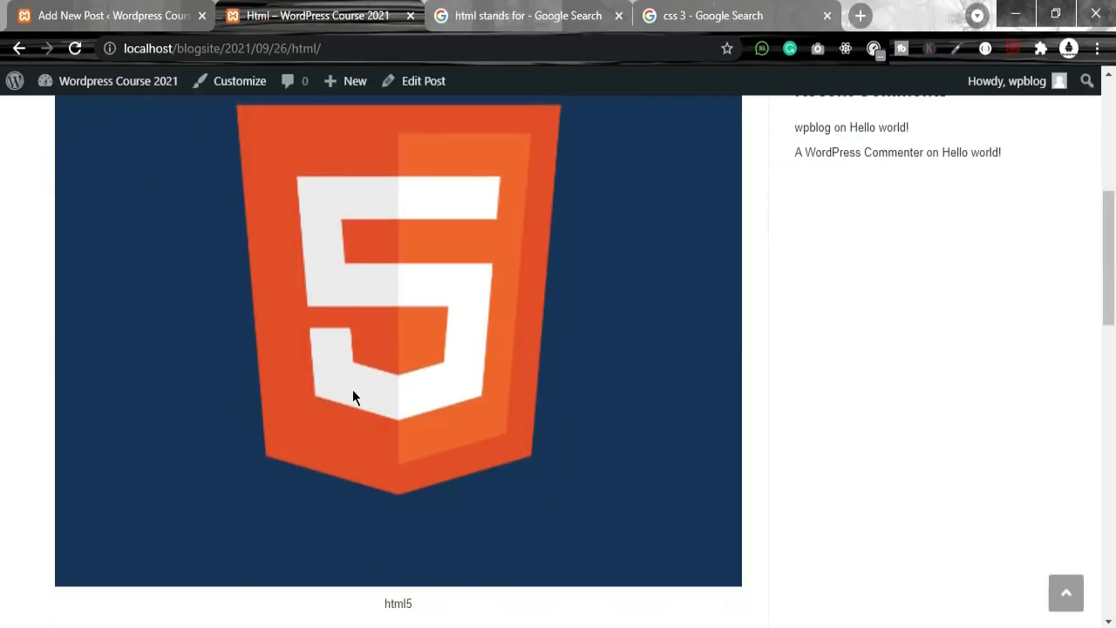
scroll(488, 221, down, 8)
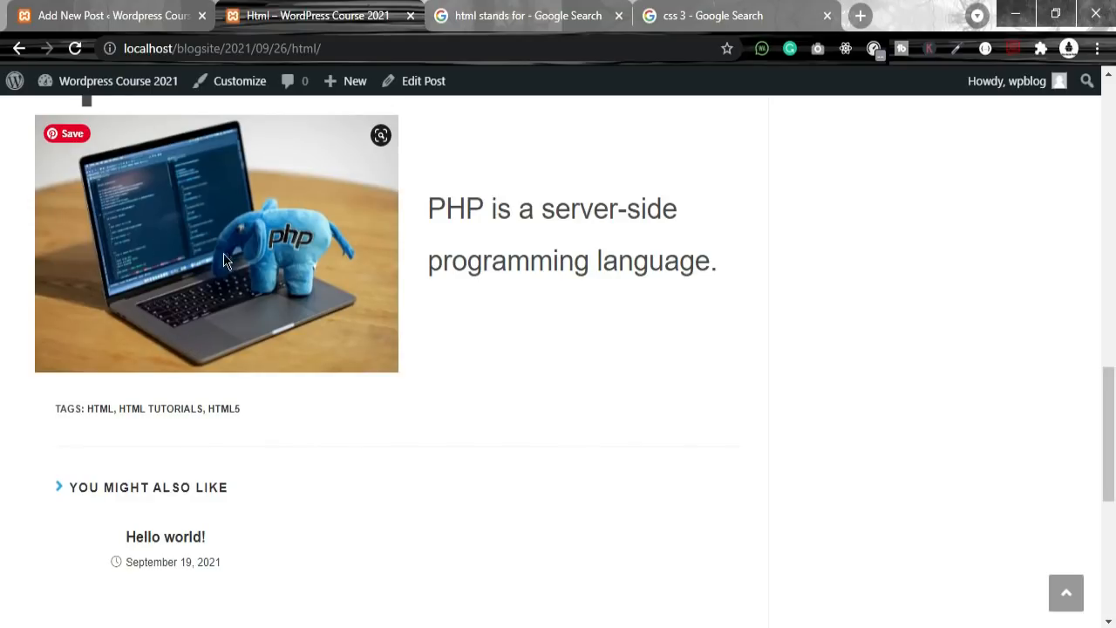
drag(428, 202, 745, 262)
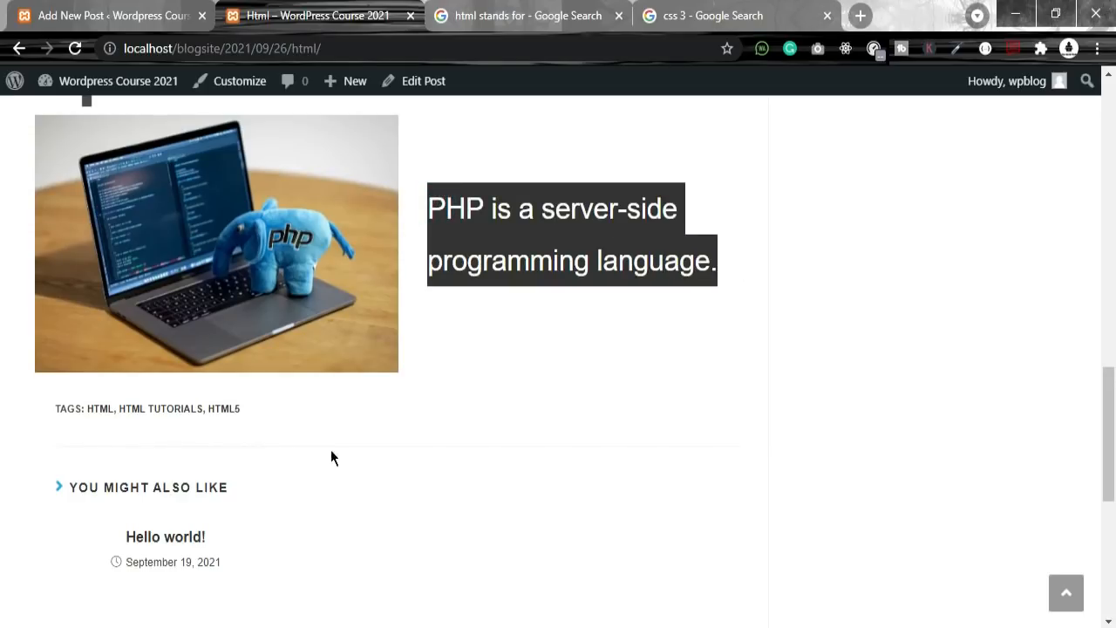
drag(50, 404, 287, 396)
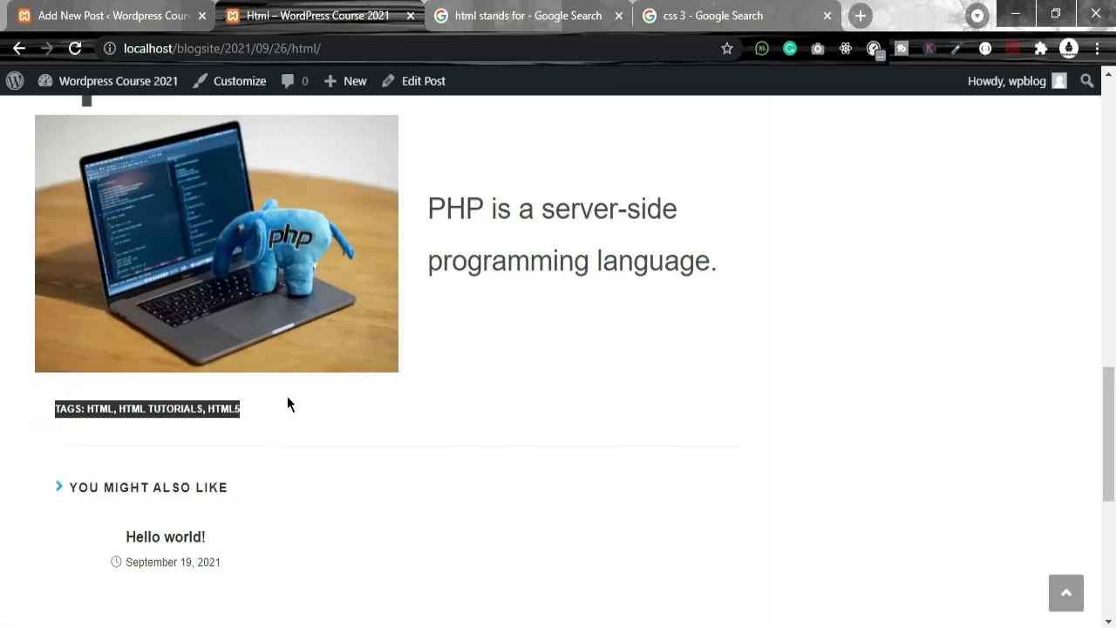
scroll(358, 392, down, 2)
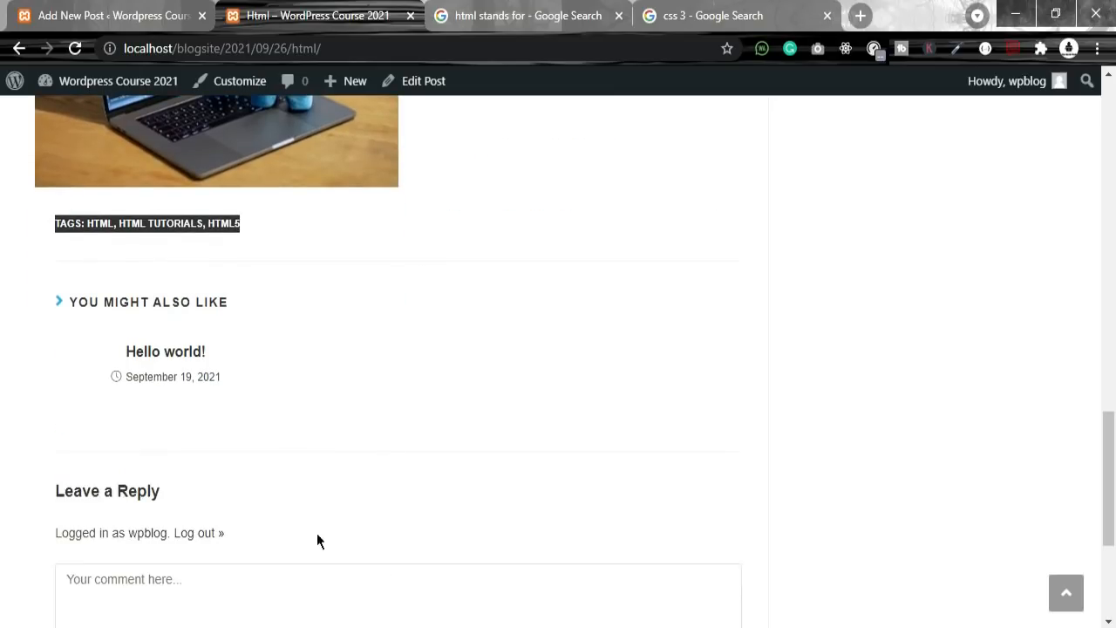
scroll(347, 427, down, 3)
click(222, 315)
text(d)
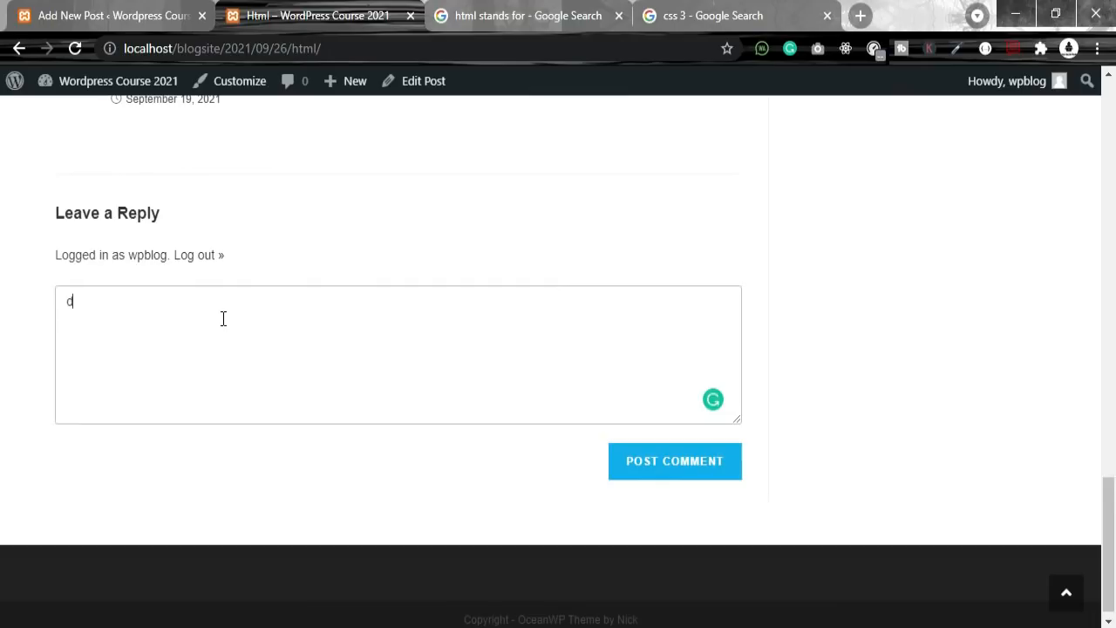
text(ddaad)
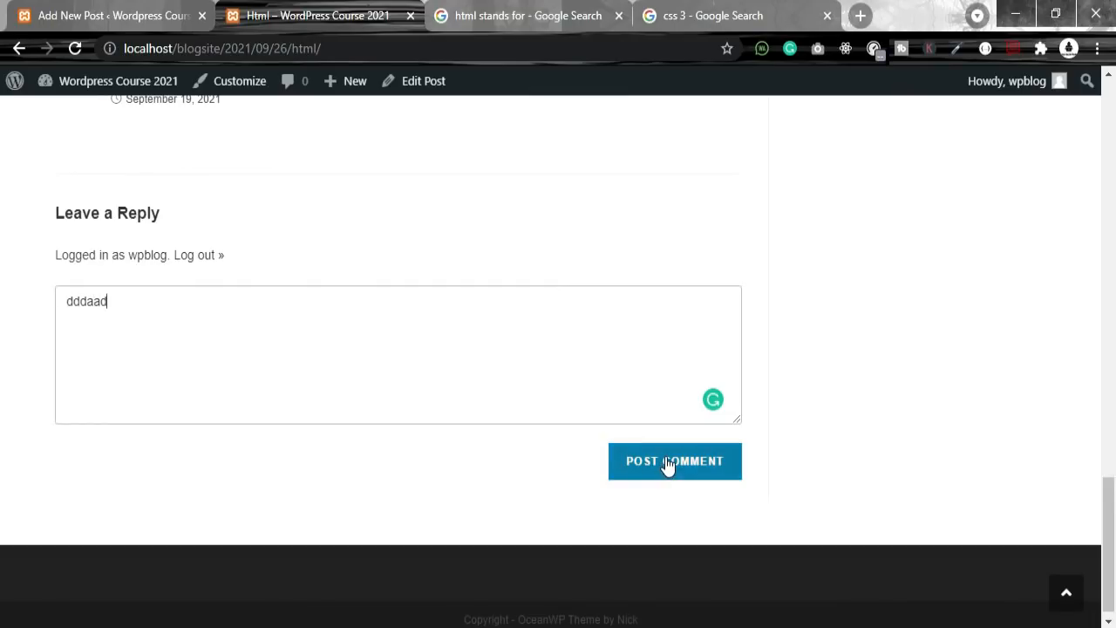
drag(207, 323, 38, 302)
scroll(344, 424, up, 1)
key(BackSpace)
scroll(341, 416, up, 3)
scroll(349, 418, down, 4)
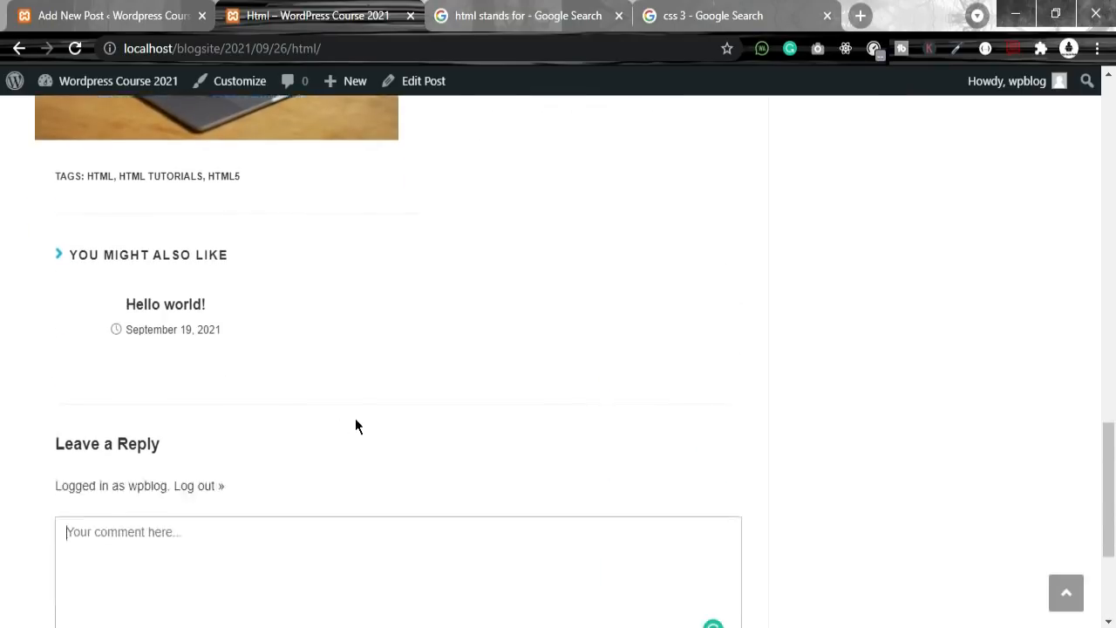
scroll(367, 428, up, 16)
scroll(367, 428, up, 1)
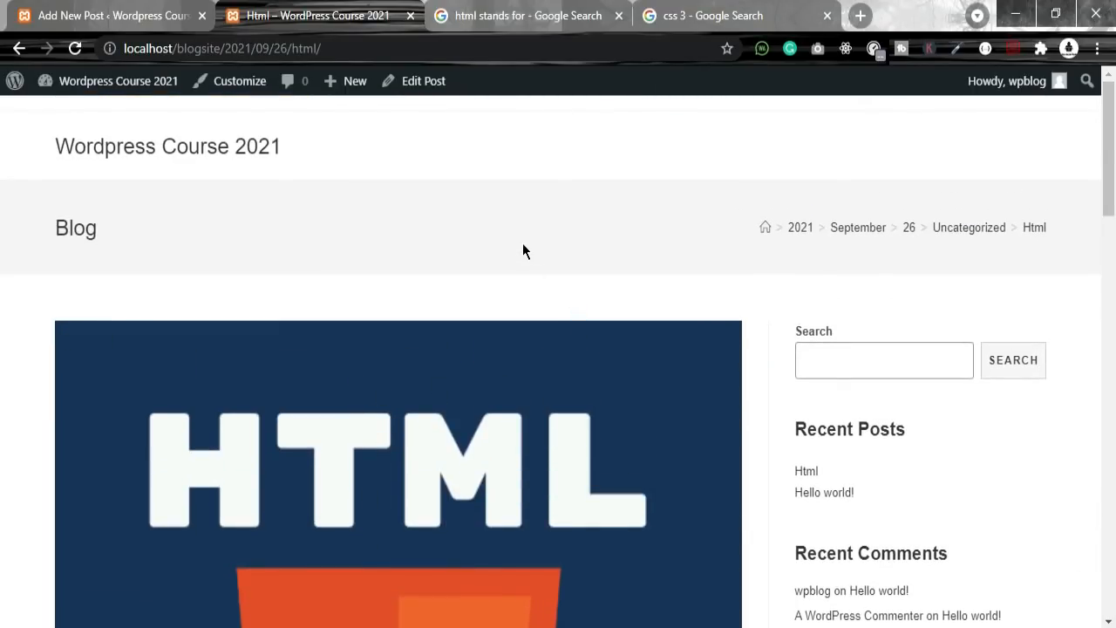
Step: Check the breadcrumb trail, then move down to the Leave a Reply comment box
drag(972, 245, 940, 231)
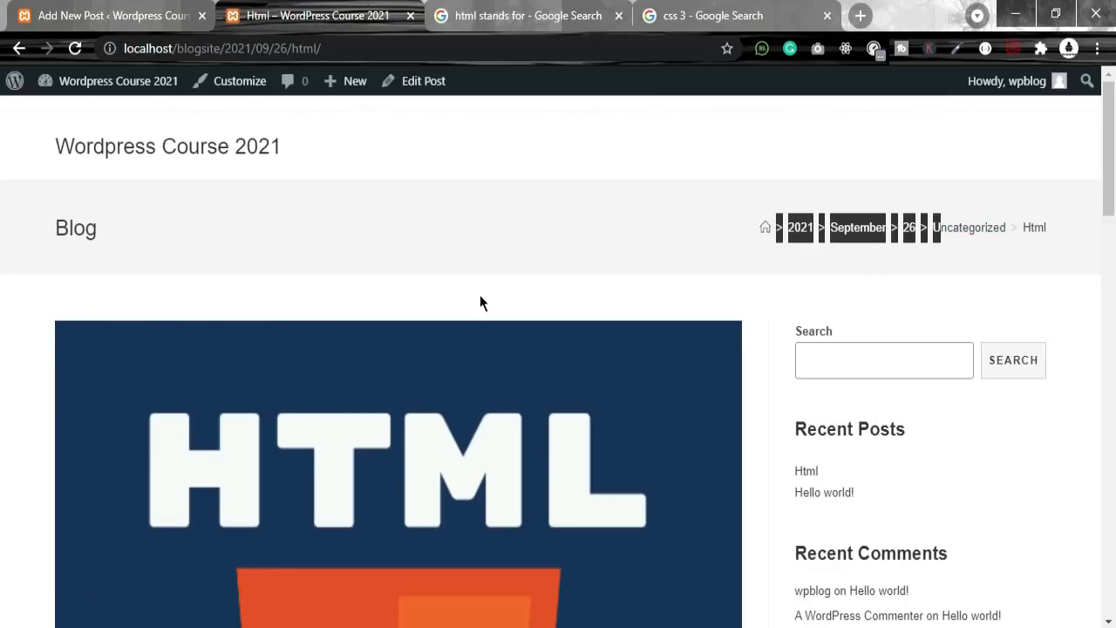
scroll(484, 262, down, 3)
scroll(952, 584, up, 3)
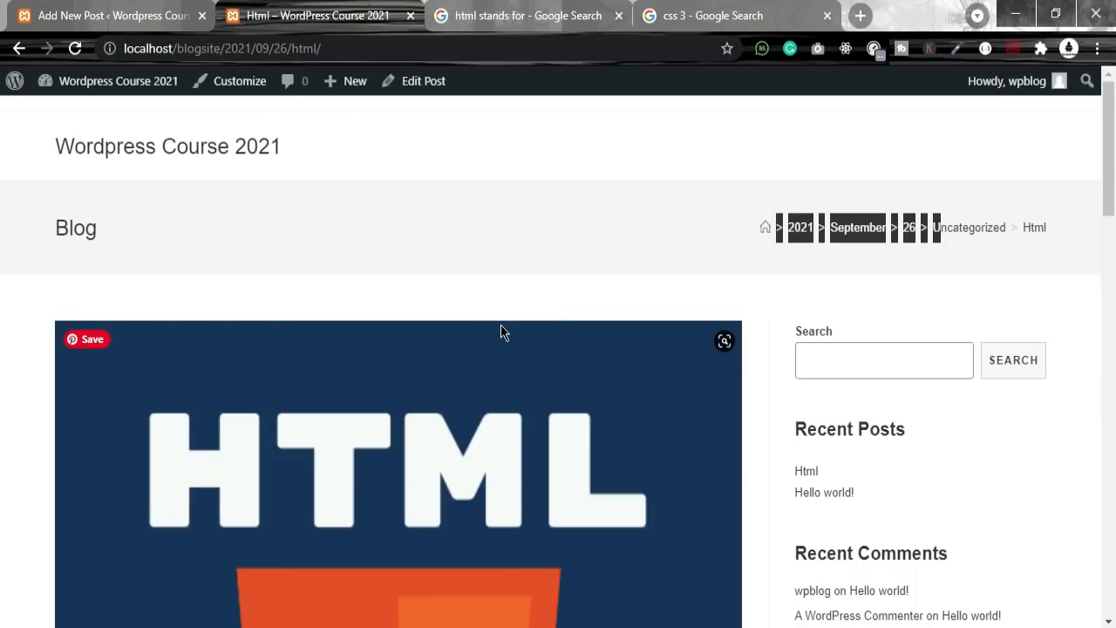
click(583, 257)
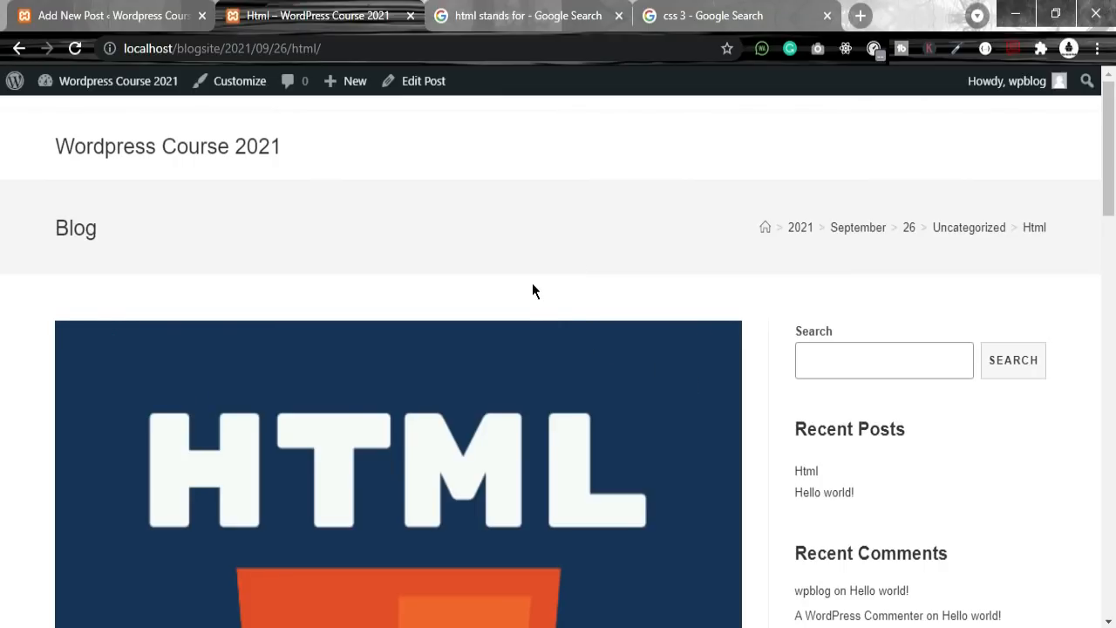
scroll(290, 397, down, 15)
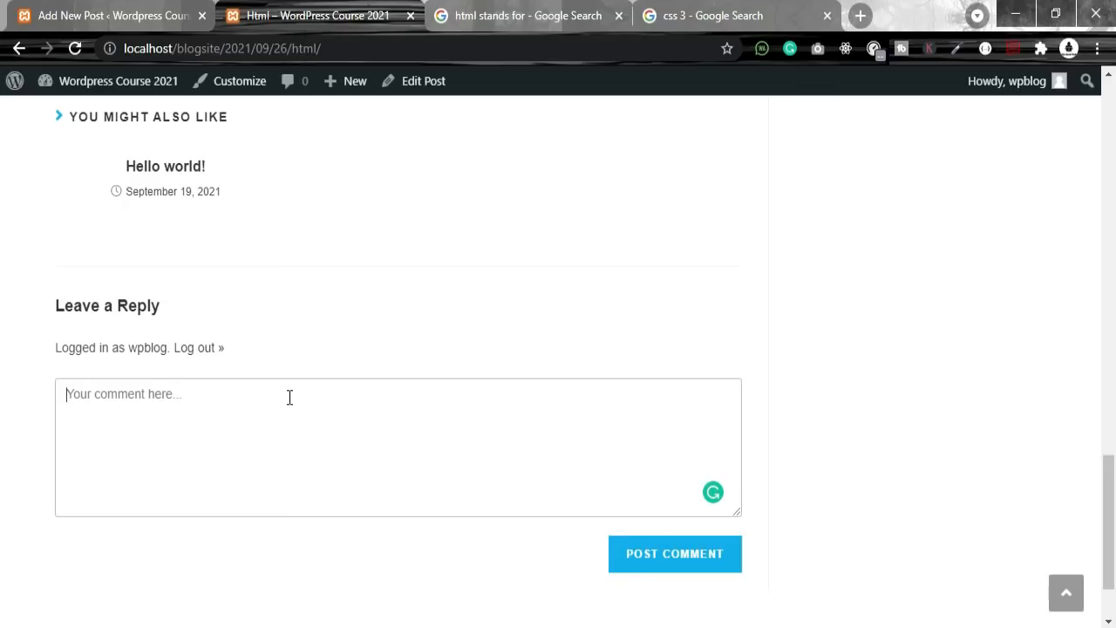
Step: Write and submit the comment 'html is a very good markup language'
text(hajdad)
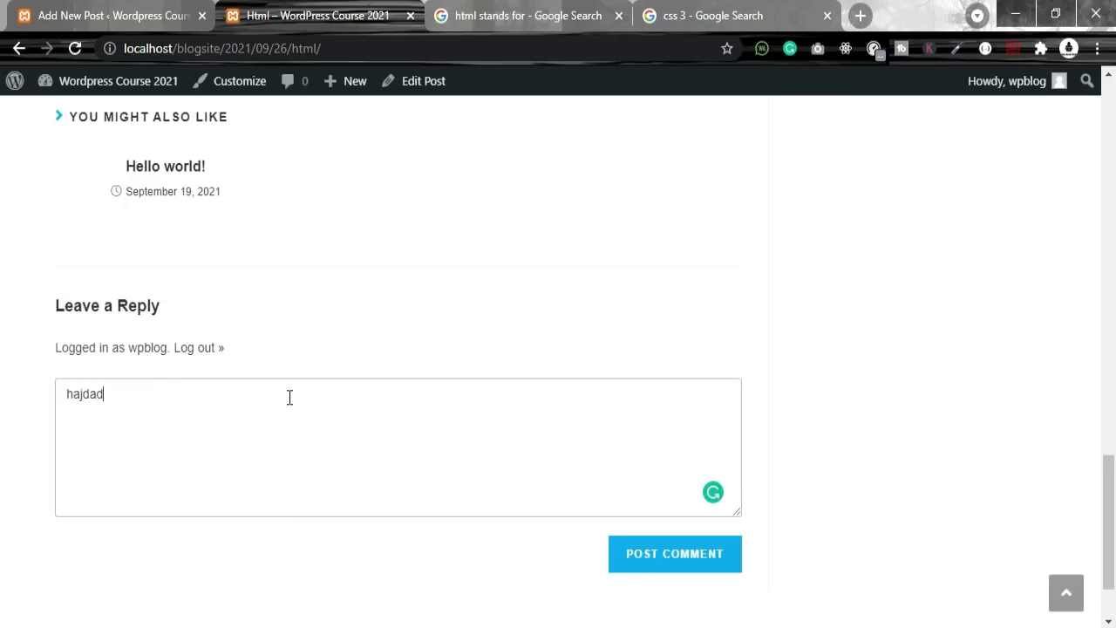
double_click(71, 397)
key(BackSpace)
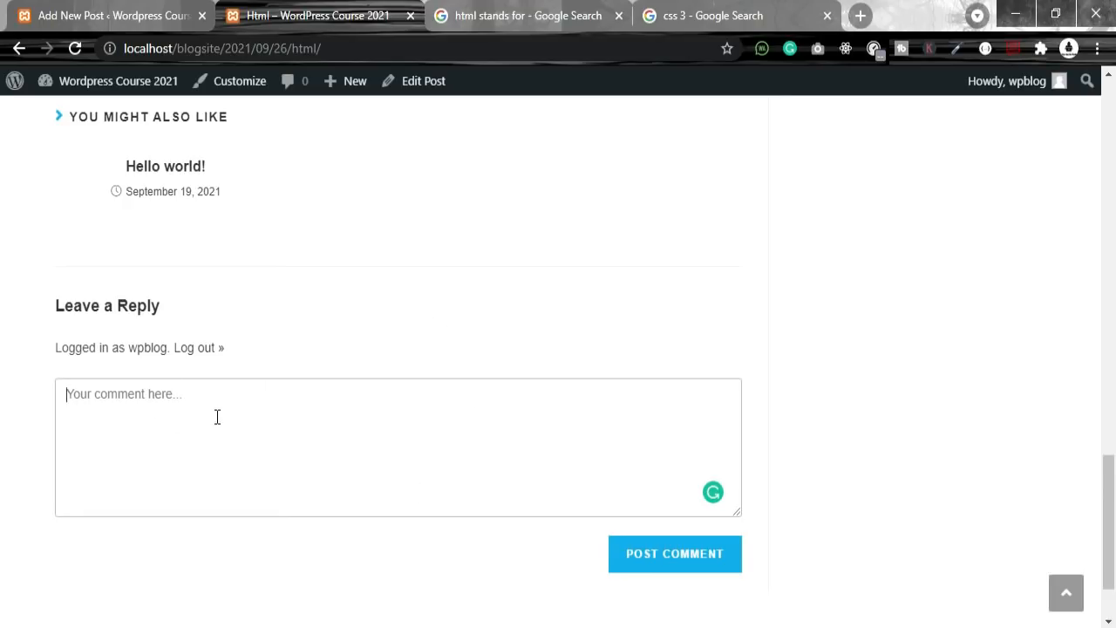
text(htm)
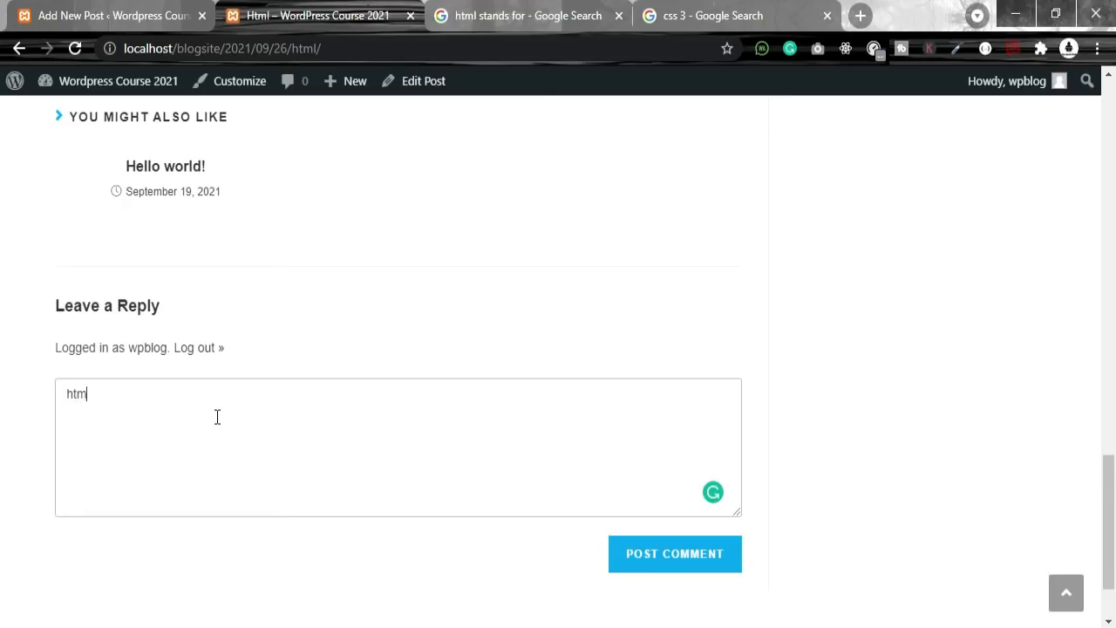
text(l is a )
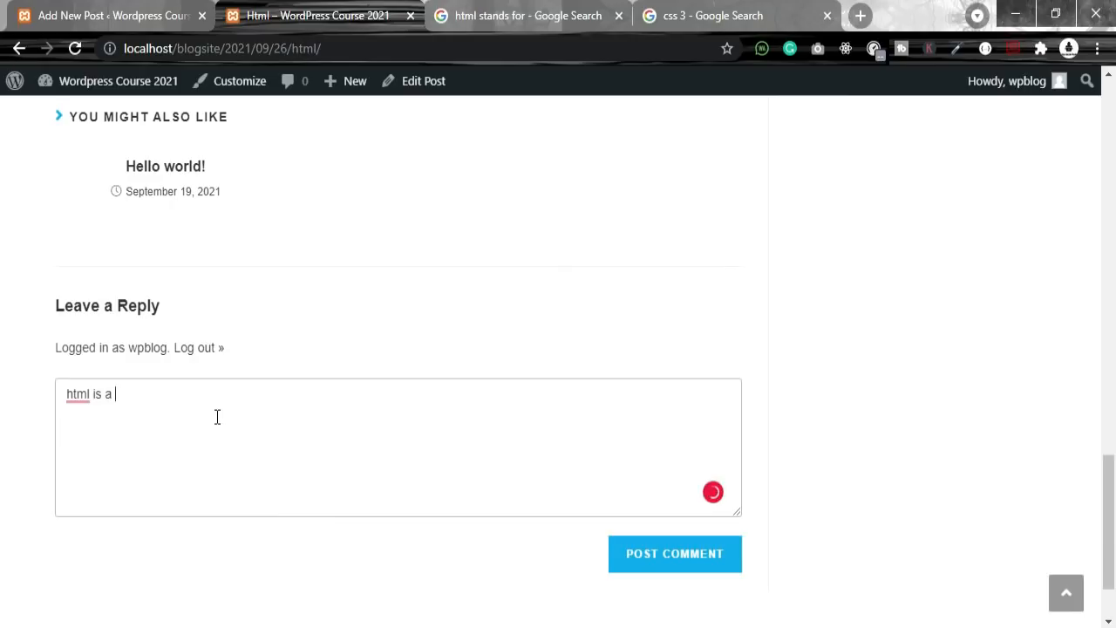
text(very good markup language)
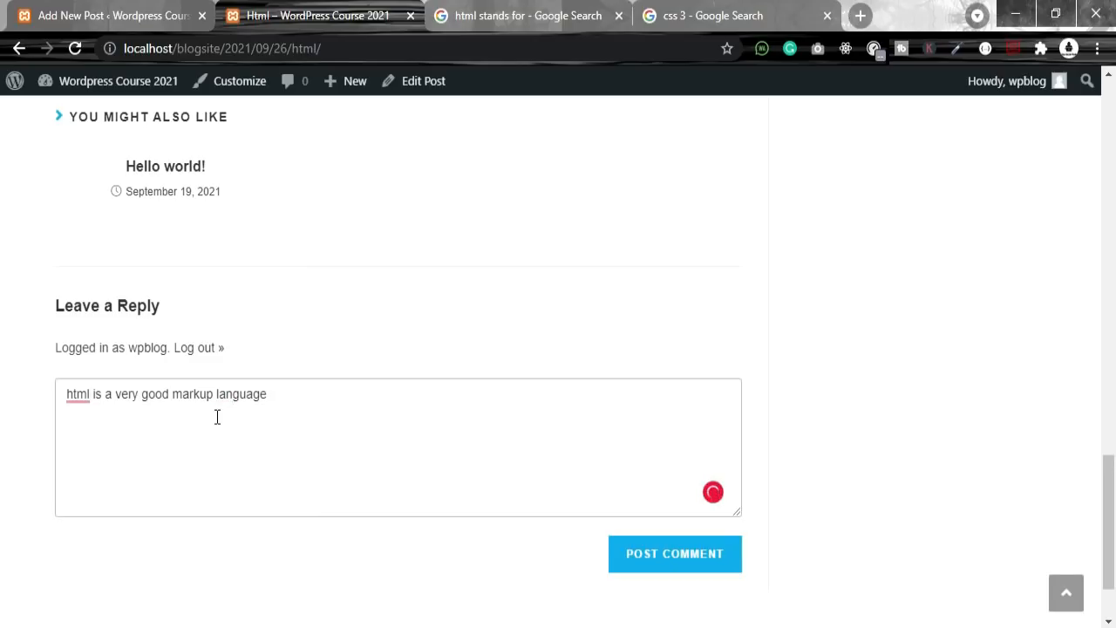
drag(291, 401, 2, 381)
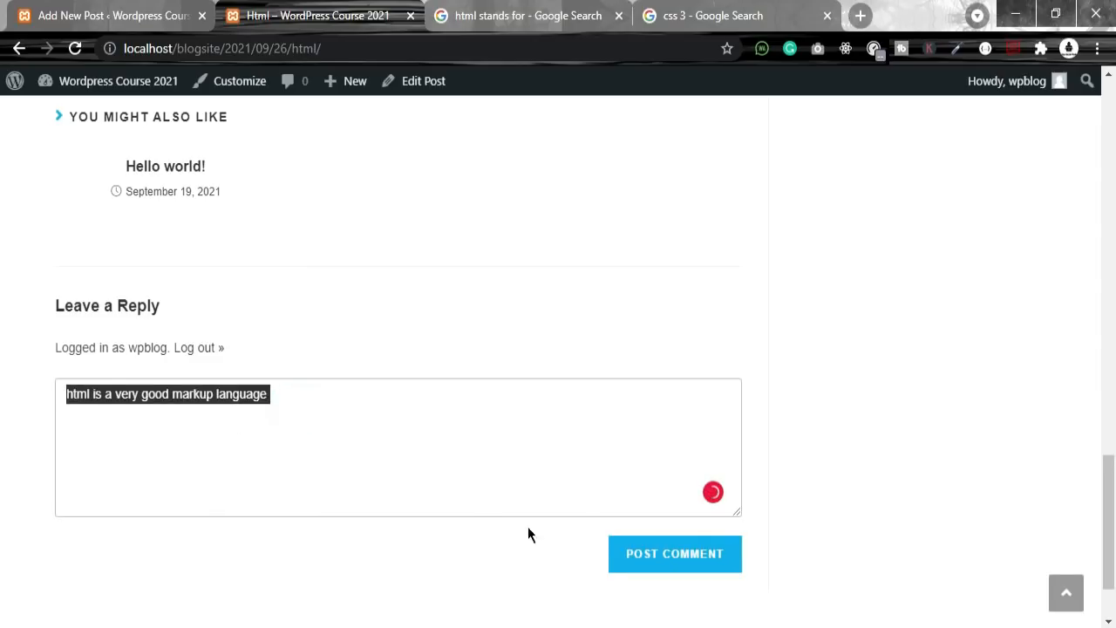
click(658, 561)
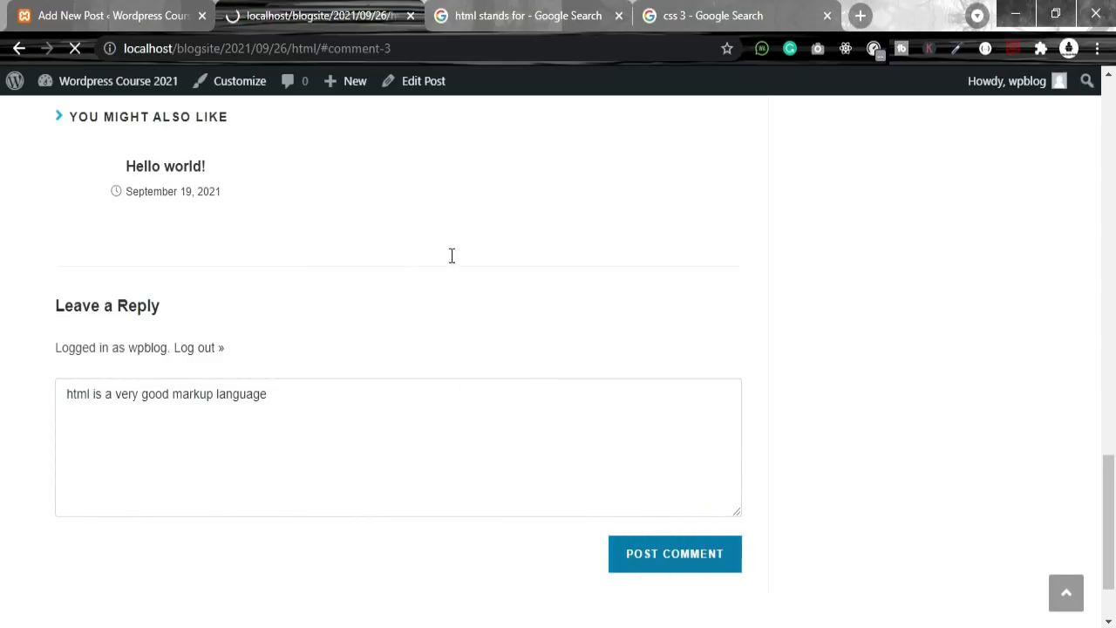
Step: Check the posted comment with its author and date in the post's comment section
scroll(668, 401, up, 5)
scroll(603, 384, down, 3)
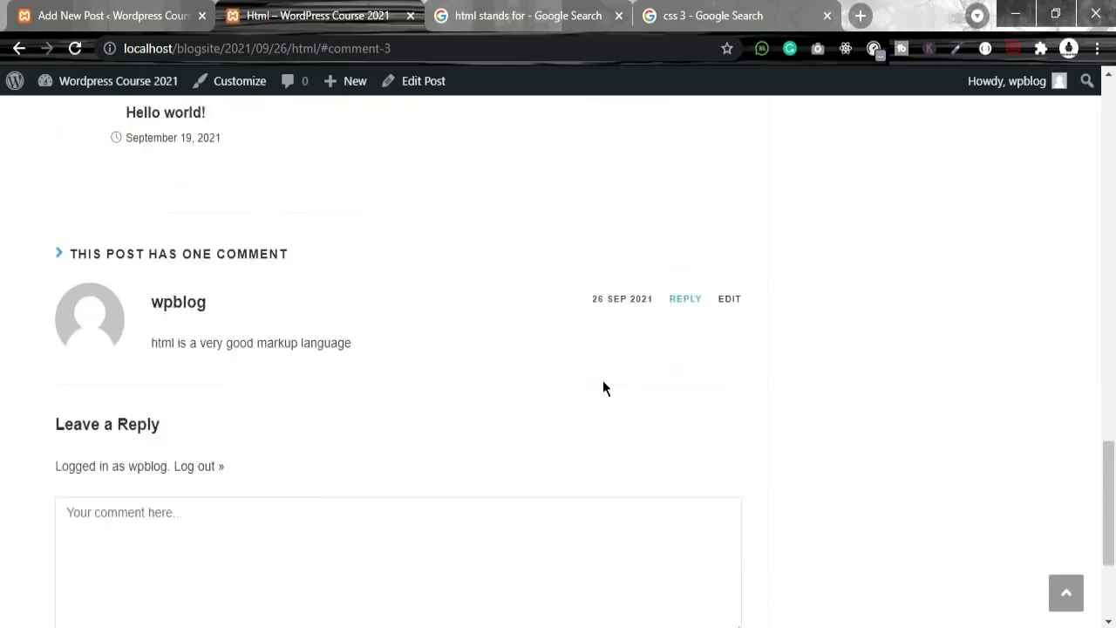
scroll(526, 436, up, 3)
scroll(454, 375, down, 3)
drag(393, 317, 150, 264)
click(605, 381)
drag(568, 268, 638, 268)
click(622, 299)
drag(553, 270, 656, 269)
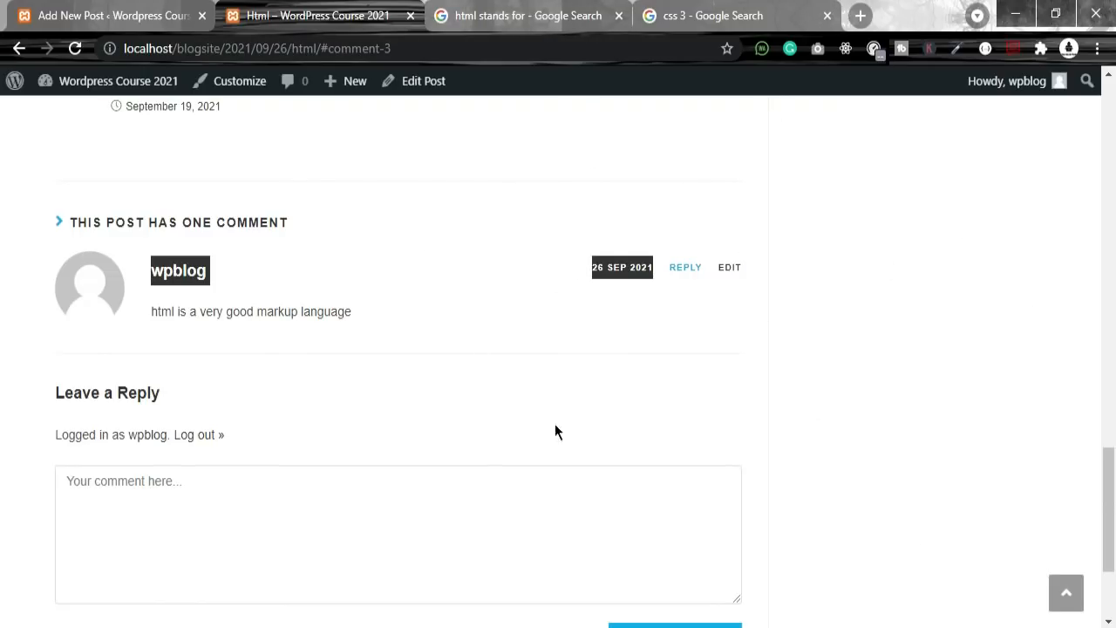
scroll(1041, 581, up, 10)
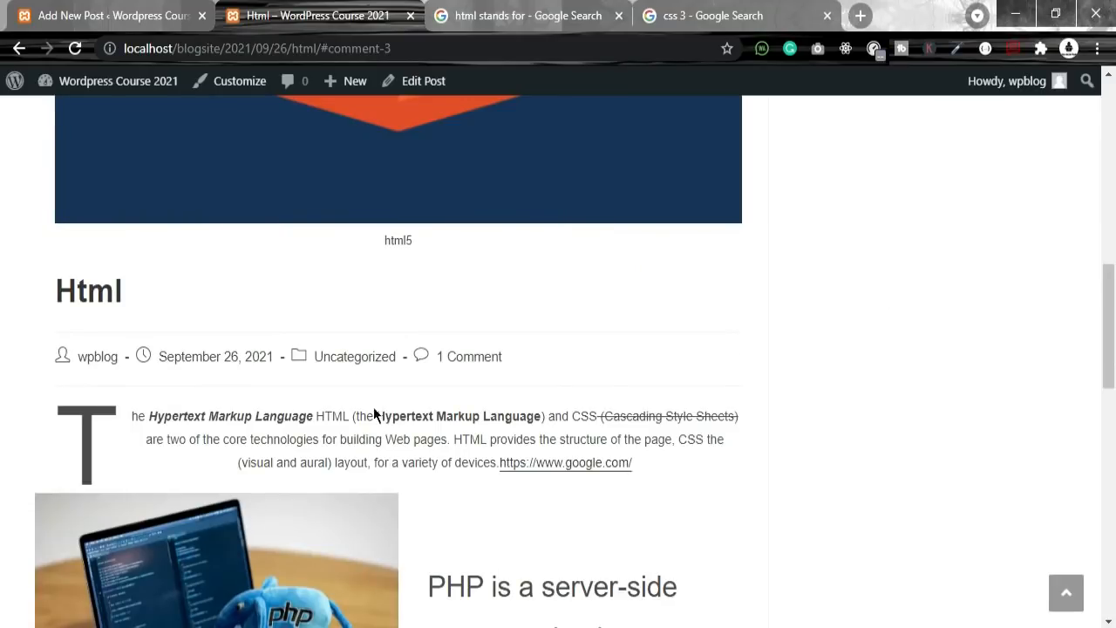
click(442, 357)
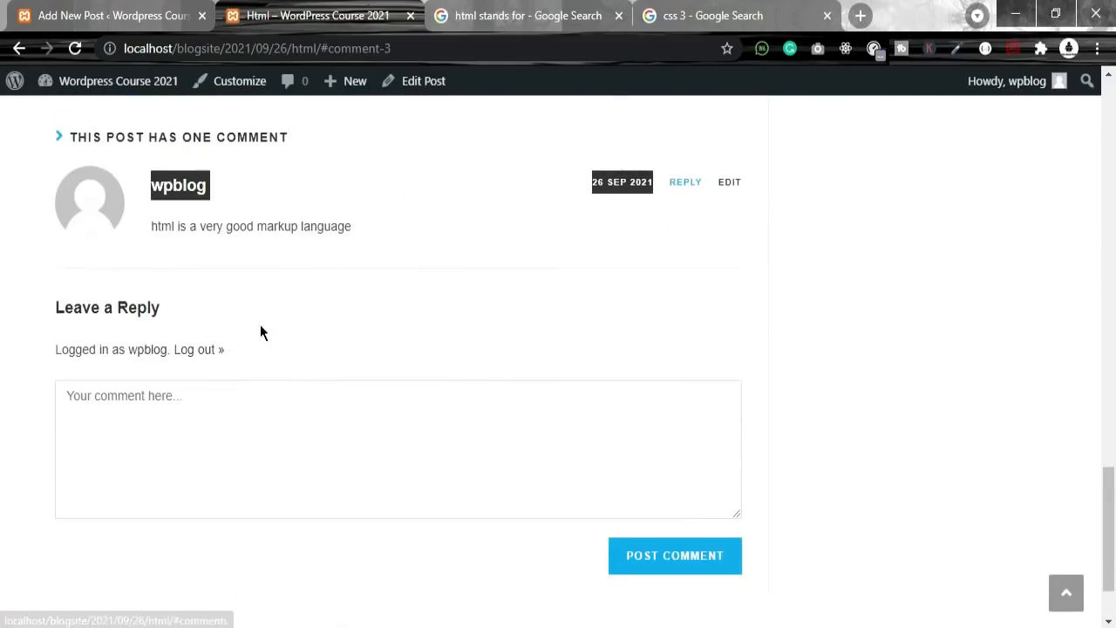
drag(399, 241, 148, 179)
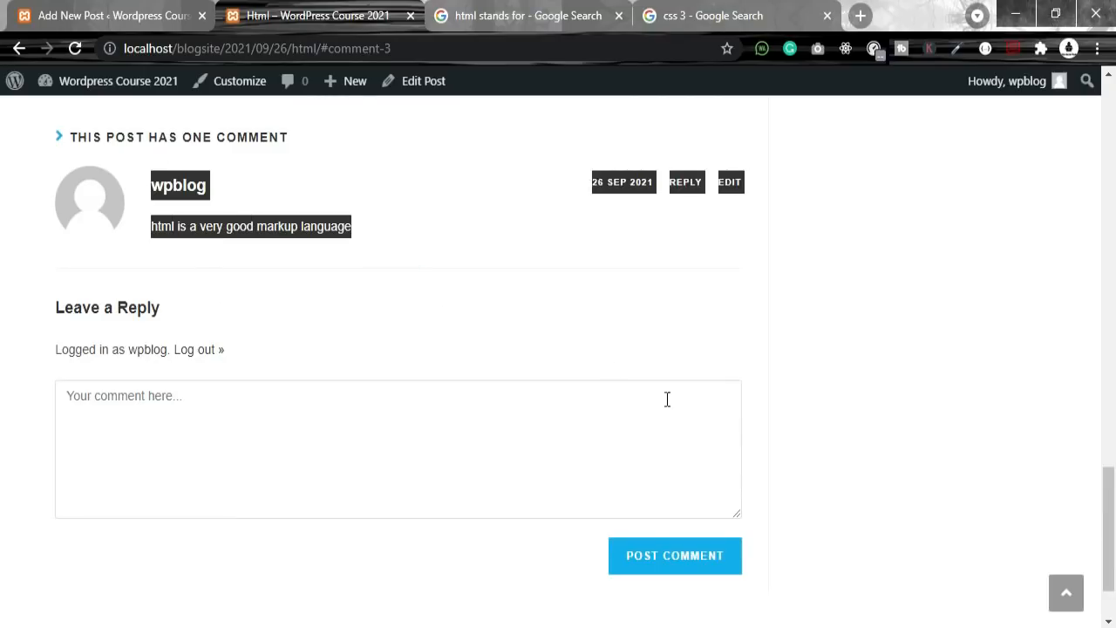
Step: Look over the site search field and sidebar, then return to the published Html post
scroll(788, 442, up, 15)
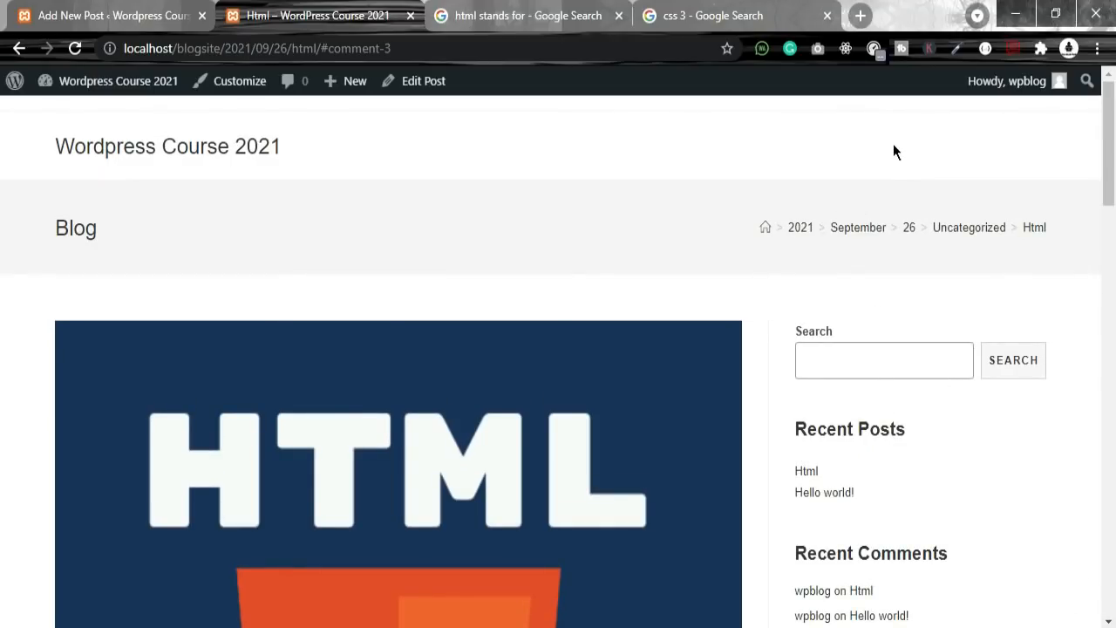
click(875, 363)
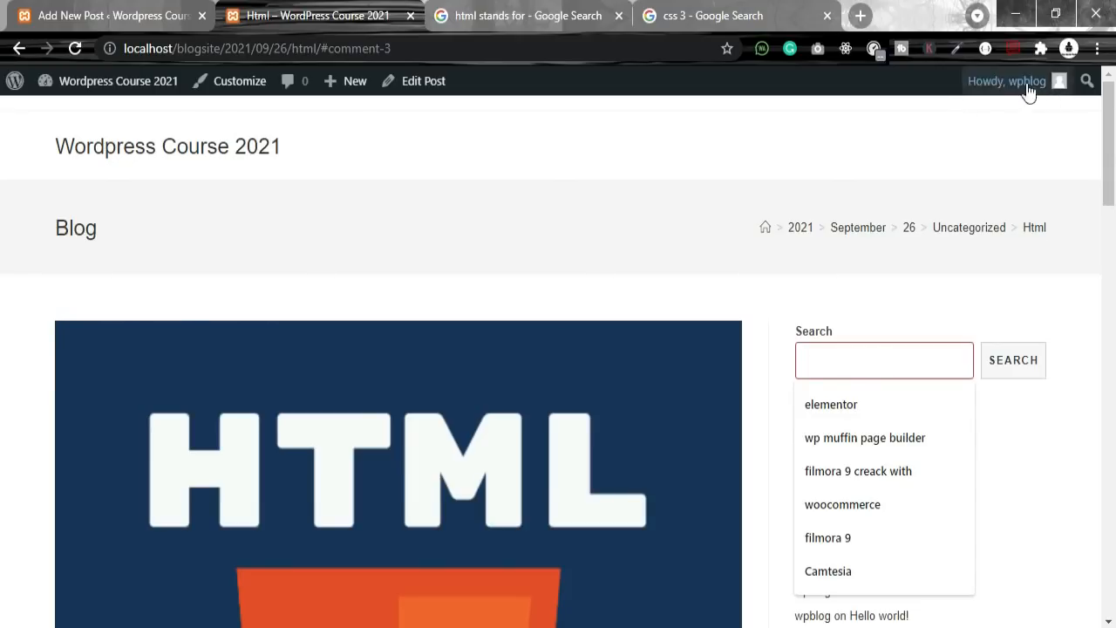
scroll(664, 323, down, 4)
scroll(668, 332, down, 5)
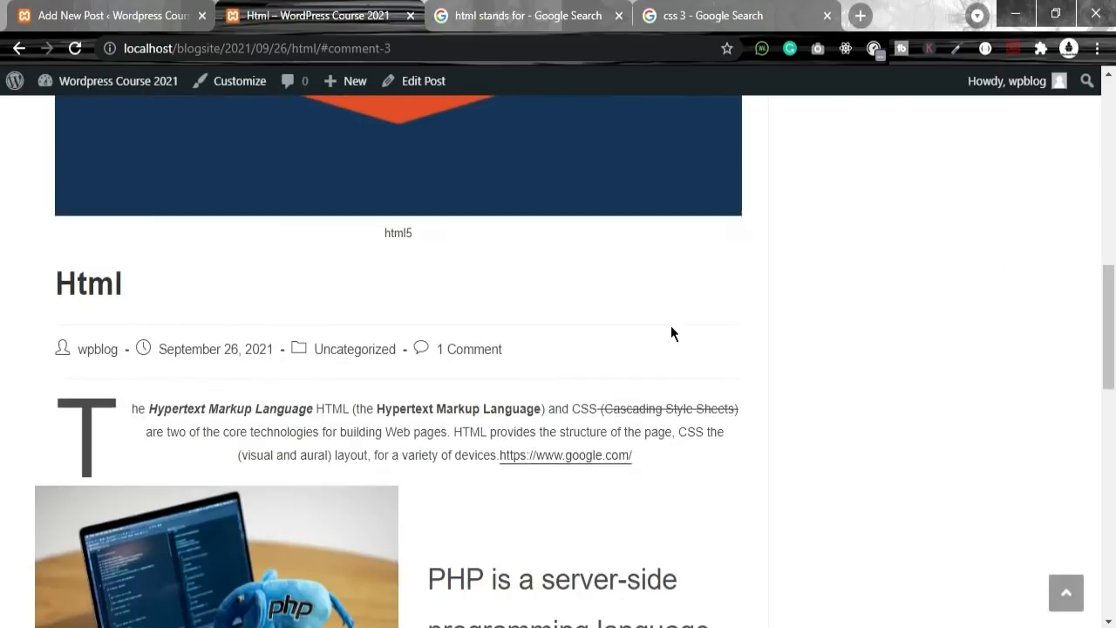
scroll(667, 401, down, 5)
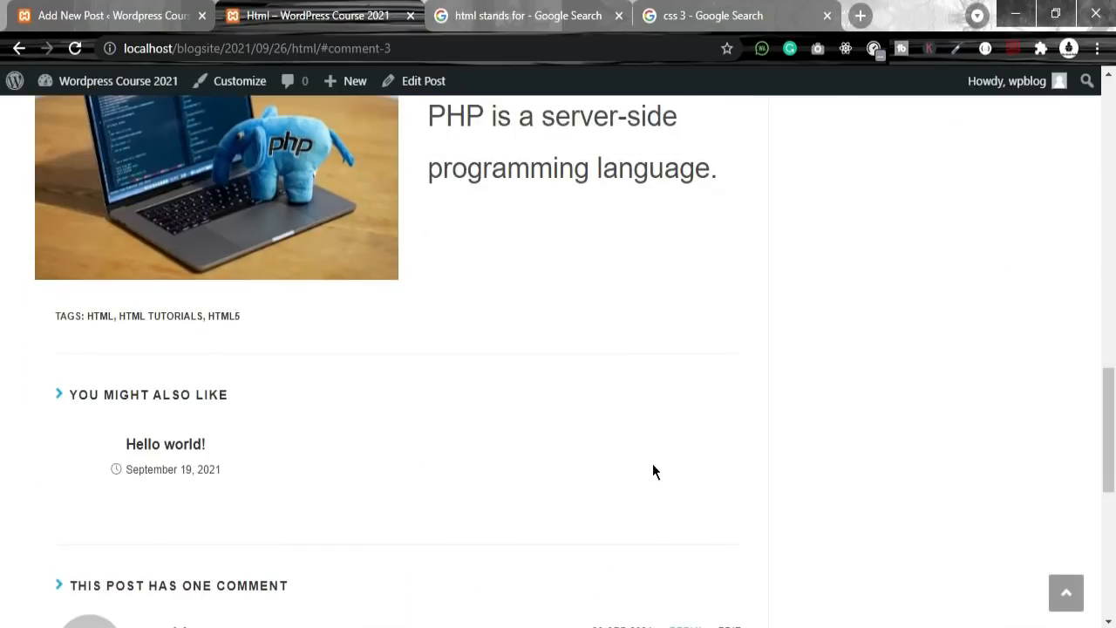
scroll(658, 462, down, 5)
scroll(387, 331, up, 8)
click(112, 15)
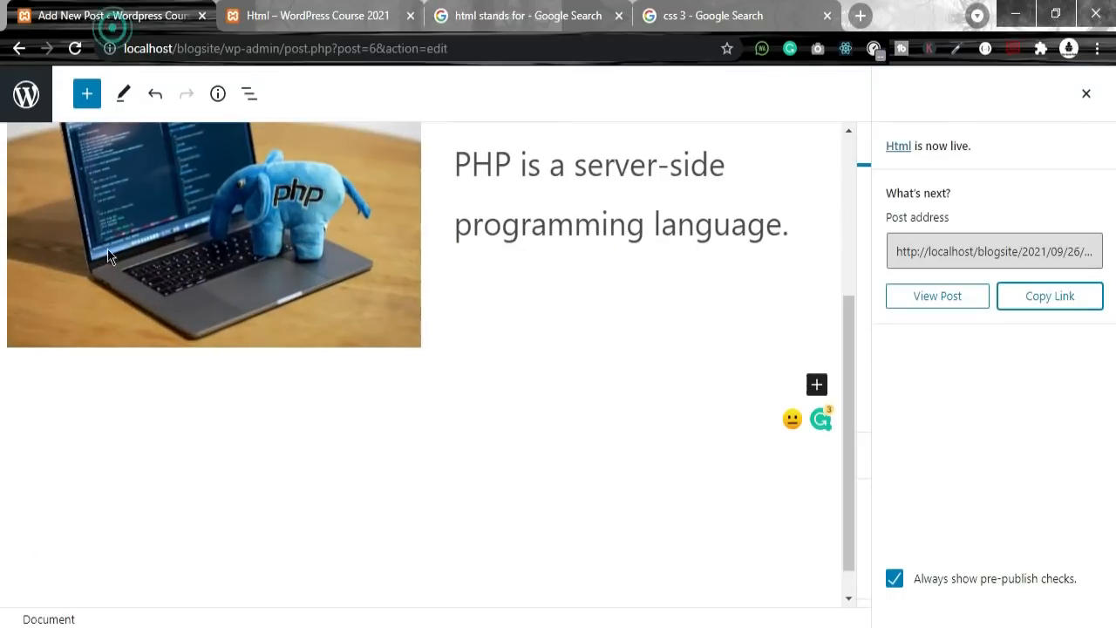
click(318, 15)
Step: Open the Html post for editing from wp-admin's Posts > All Posts list
mouse_move(78, 89)
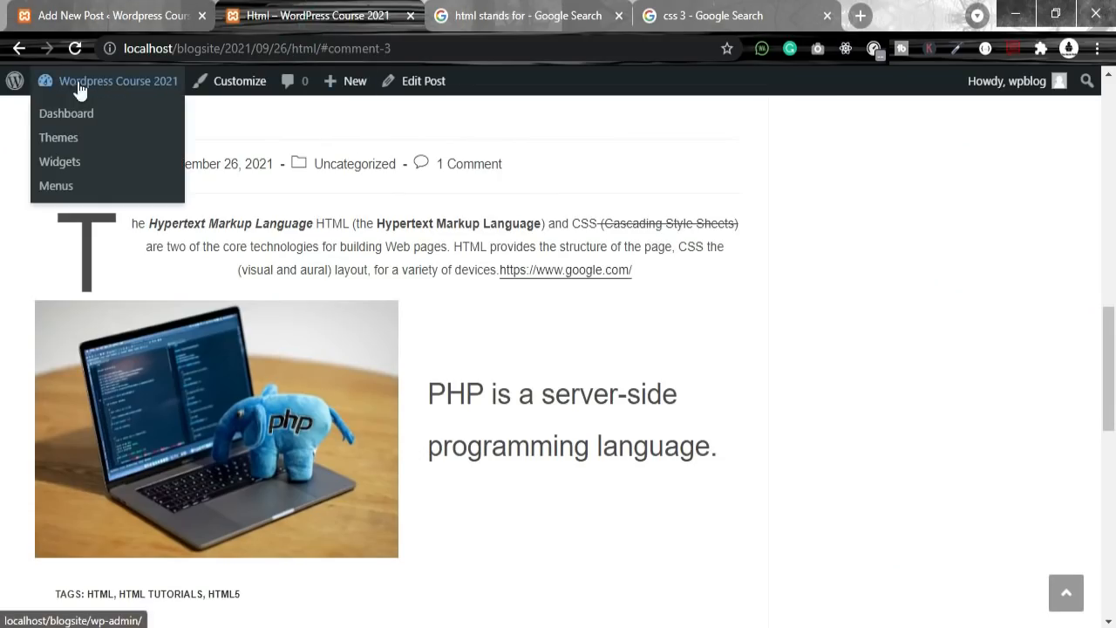
click(18, 85)
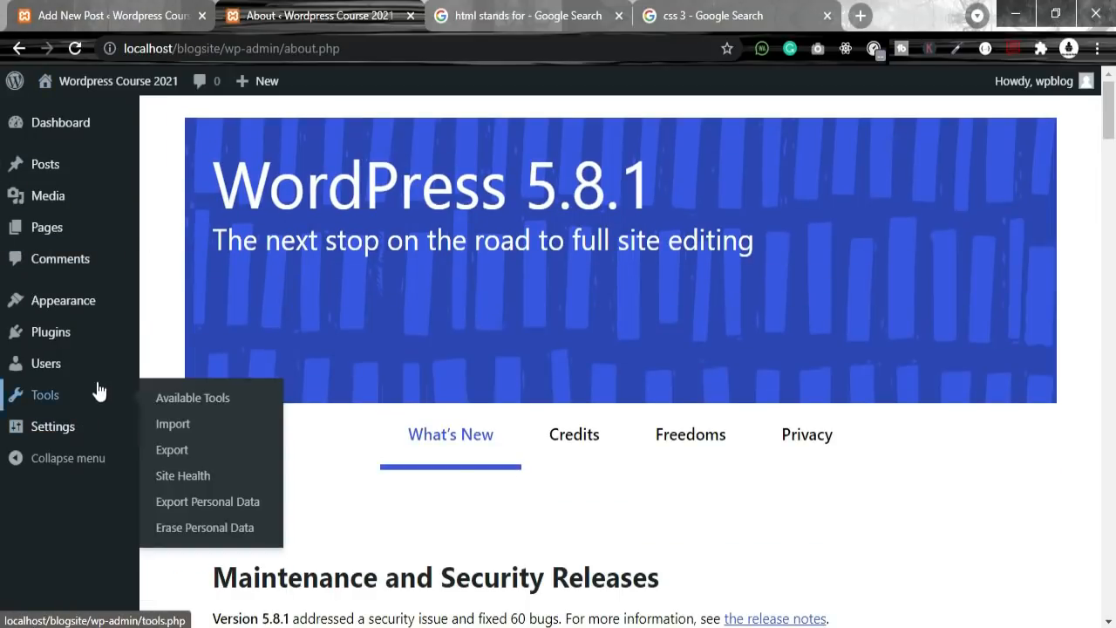
mouse_move(50, 164)
click(191, 172)
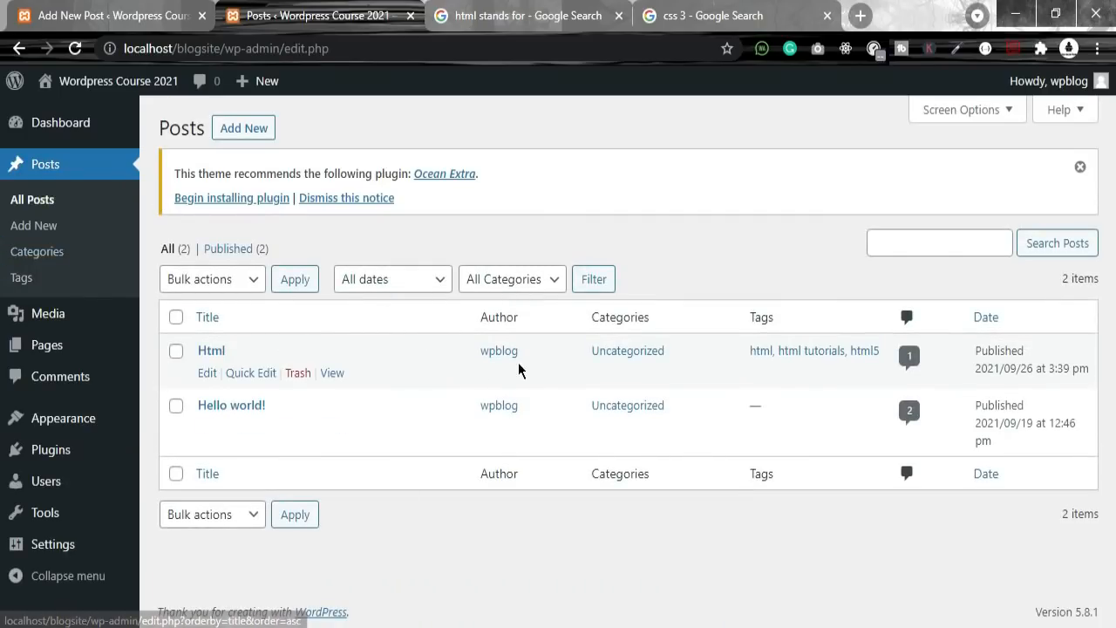
click(207, 377)
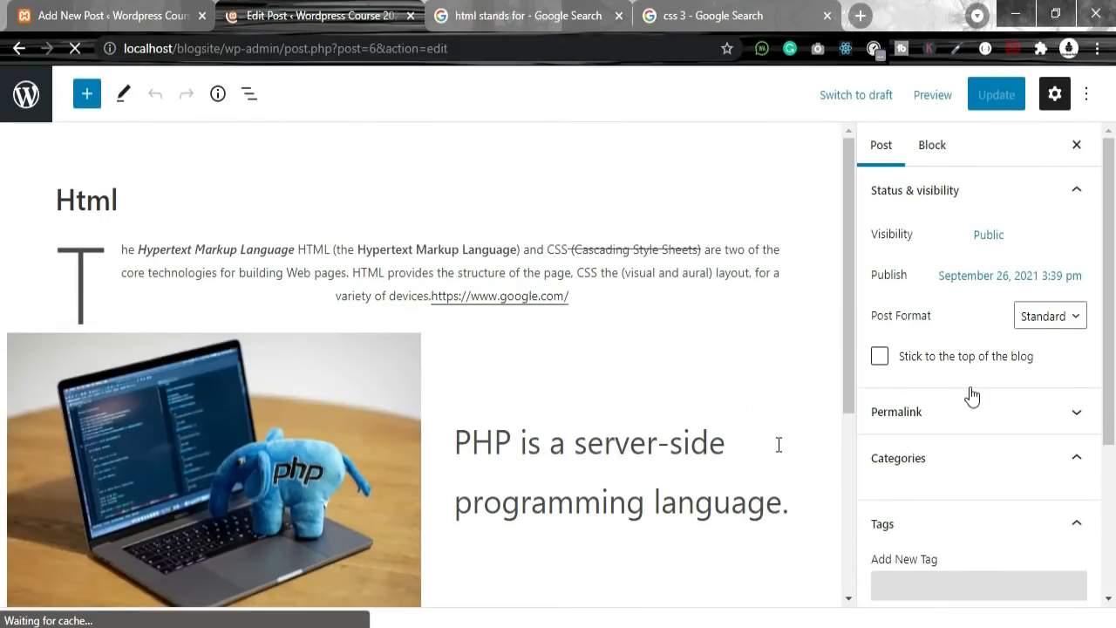
Step: Enter 'html' as a new category name, leaving it with no parent category
scroll(837, 423, down, 3)
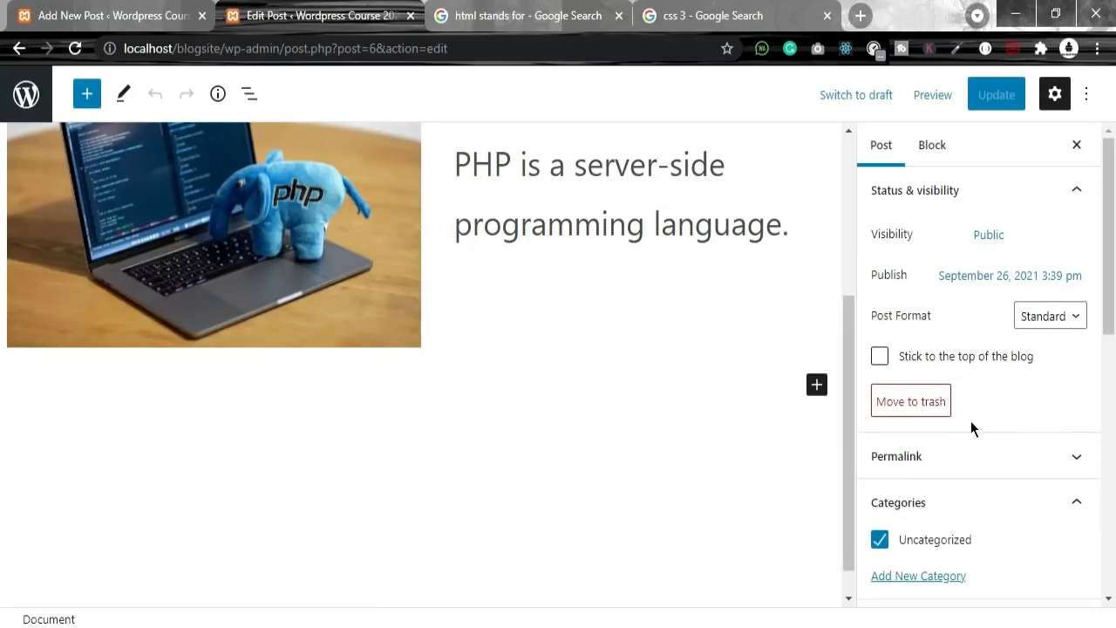
scroll(971, 421, down, 3)
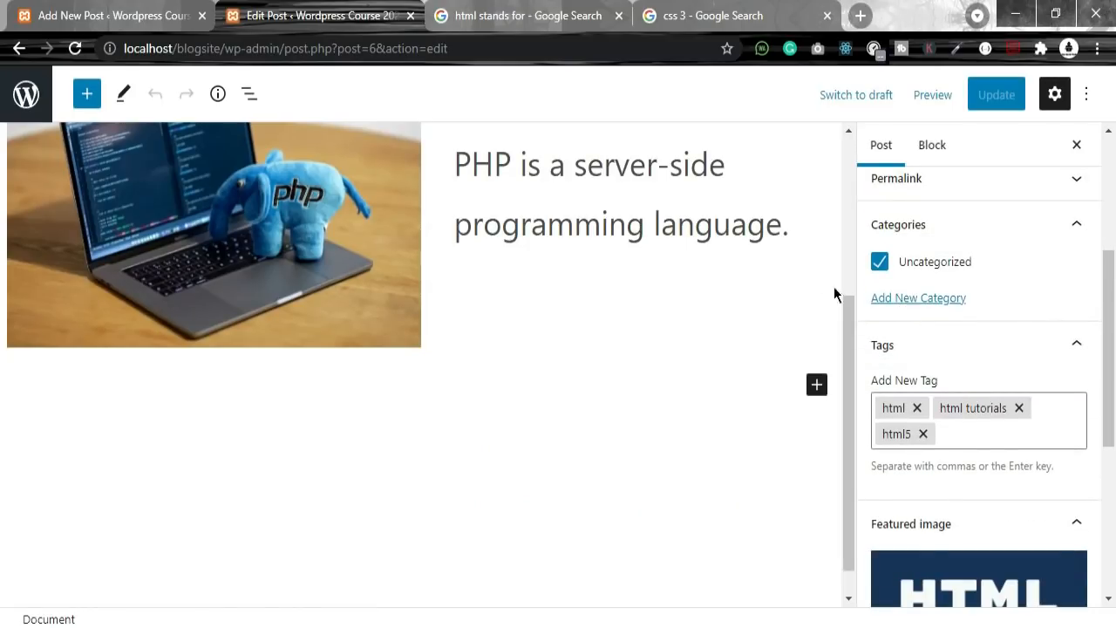
scroll(401, 366, up, 3)
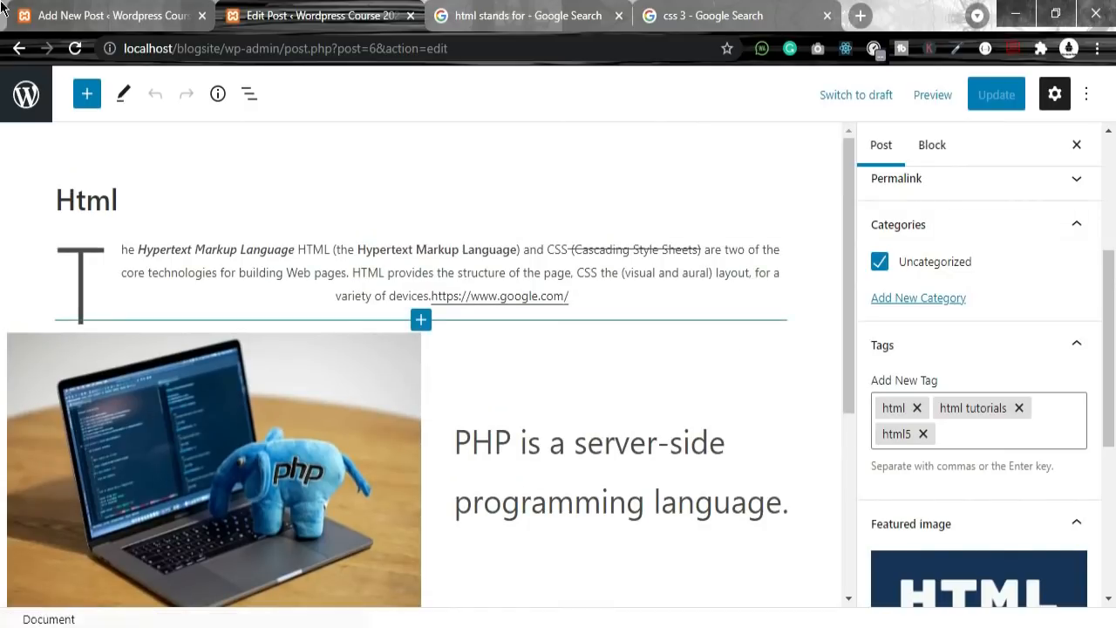
click(920, 299)
click(925, 355)
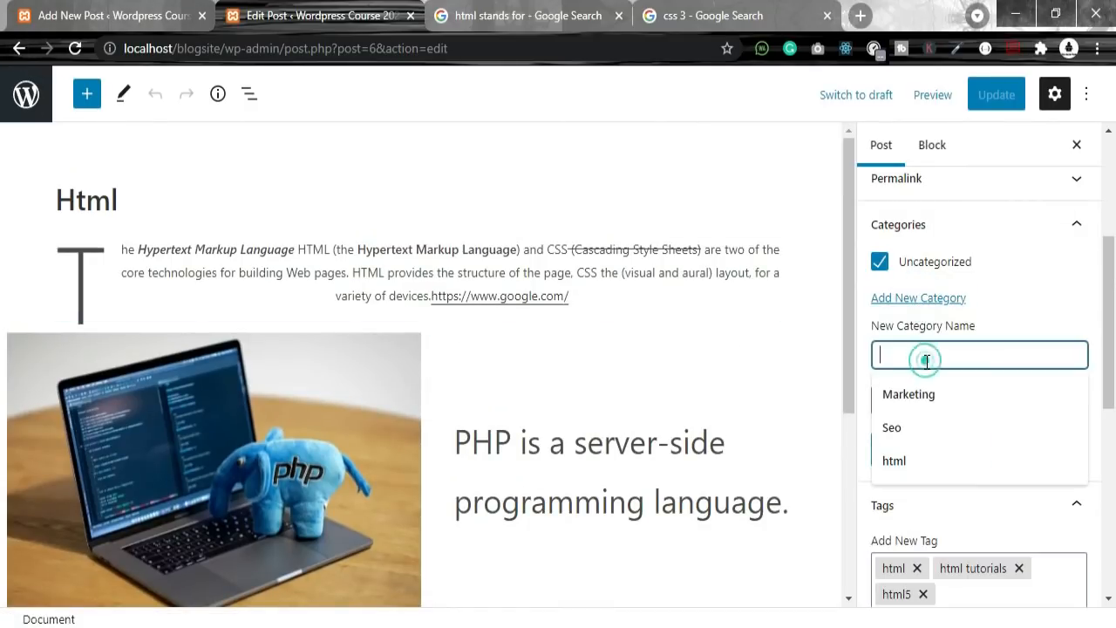
click(933, 461)
click(907, 401)
click(907, 401)
click(910, 402)
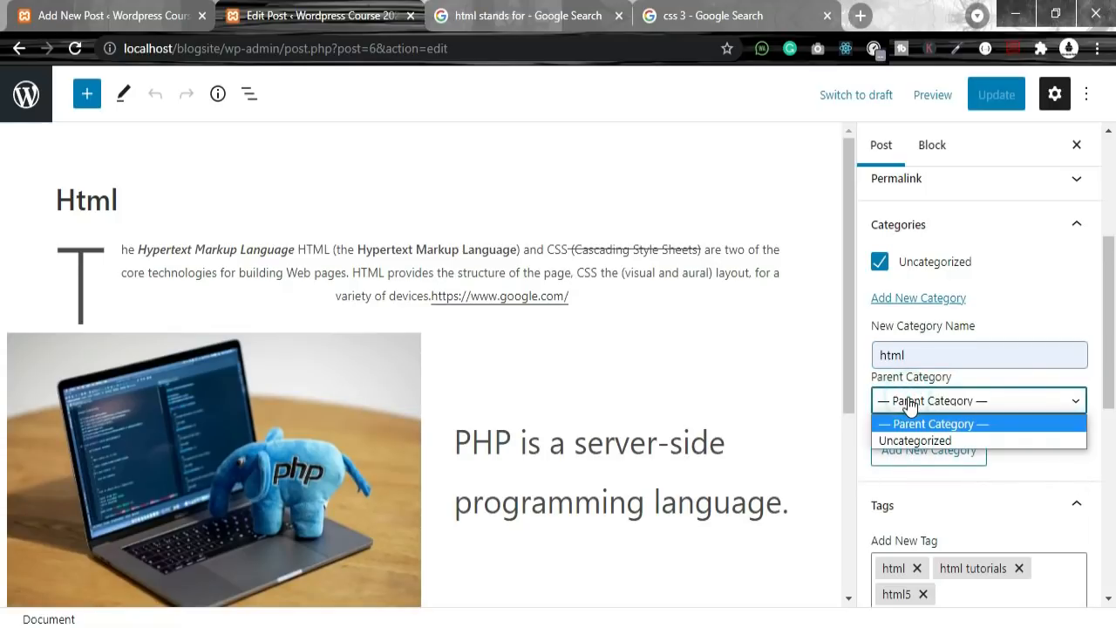
click(913, 442)
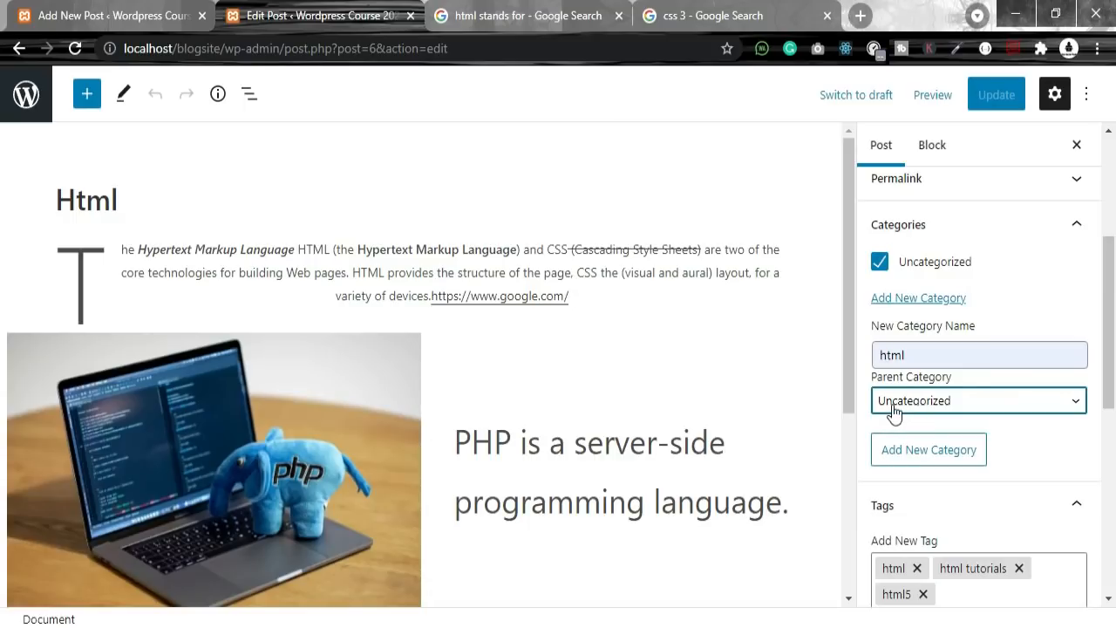
click(893, 409)
click(892, 426)
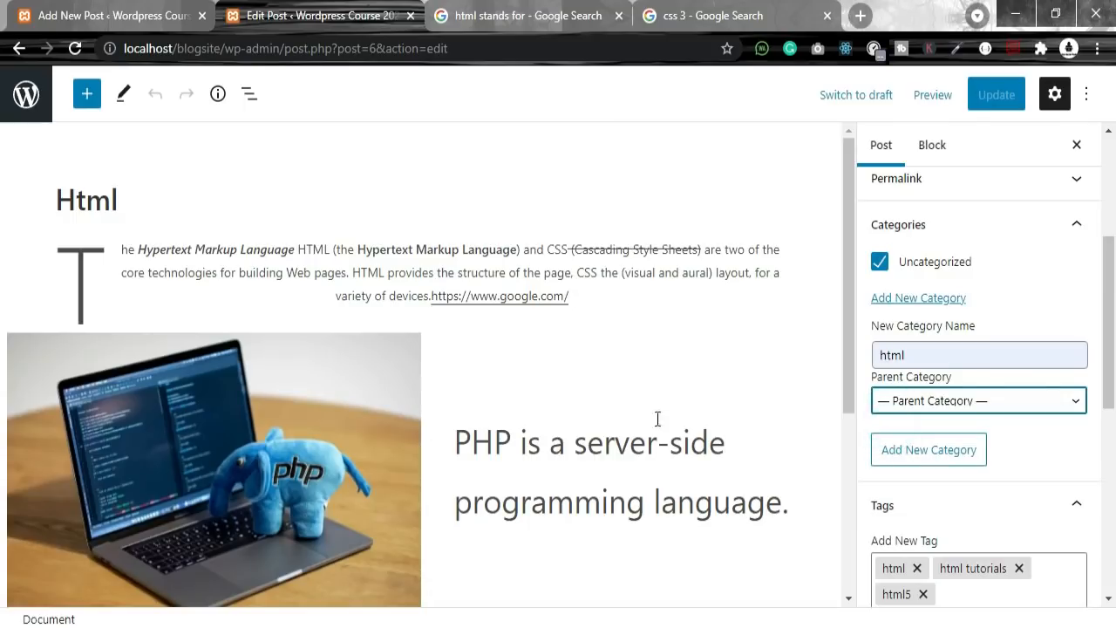
Step: Create the html category and update the Html post
scroll(961, 381, down, 3)
scroll(972, 401, up, 2)
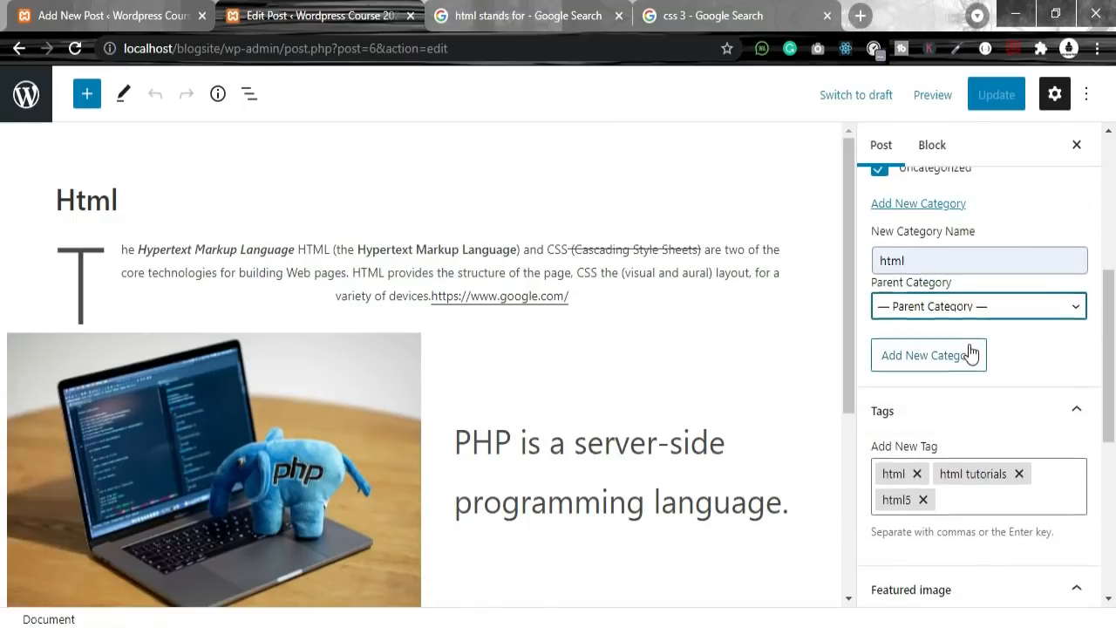
scroll(959, 428, down, 3)
scroll(963, 434, down, 2)
scroll(979, 598, up, 4)
scroll(989, 578, down, 3)
scroll(992, 543, up, 5)
scroll(999, 536, down, 1)
scroll(997, 523, up, 1)
scroll(999, 515, down, 4)
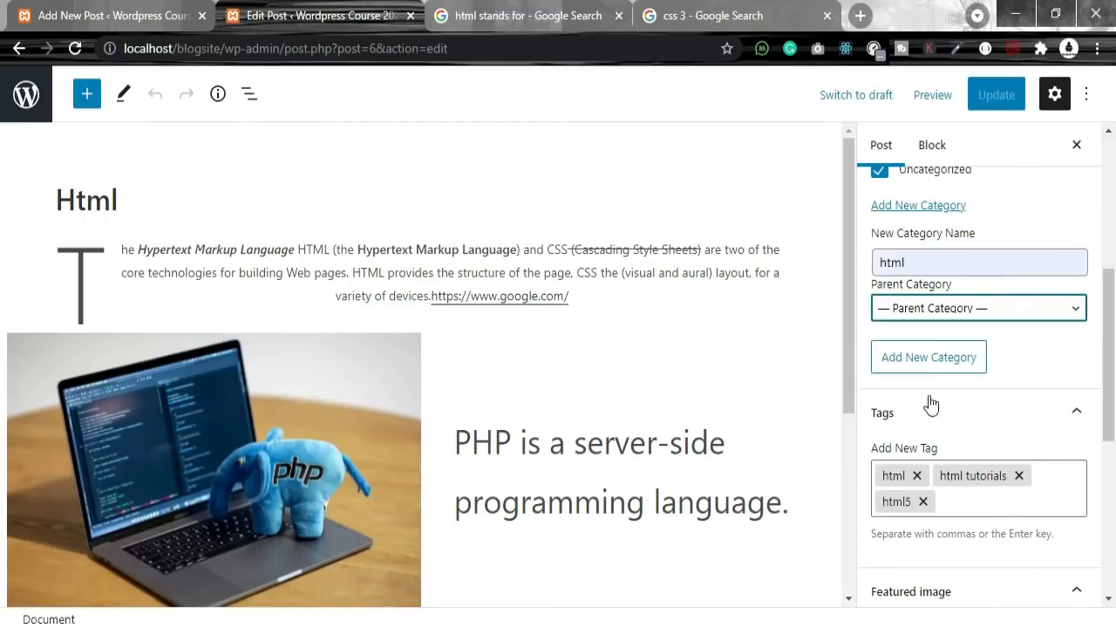
click(929, 360)
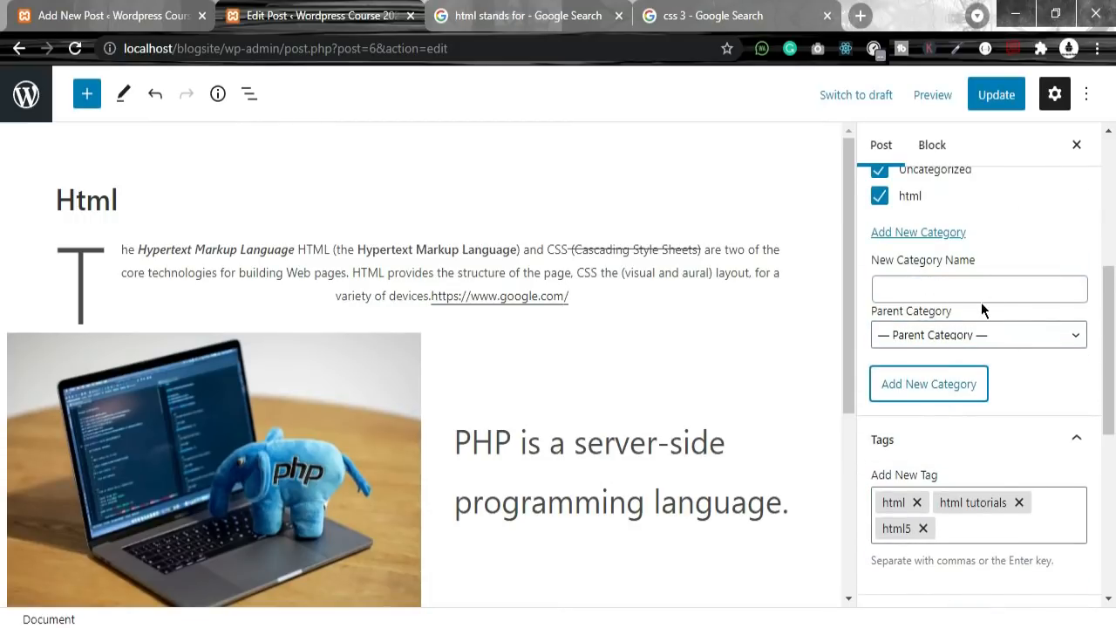
click(1010, 112)
Step: Uncheck Uncategorized and update the Html post again
scroll(979, 262, up, 2)
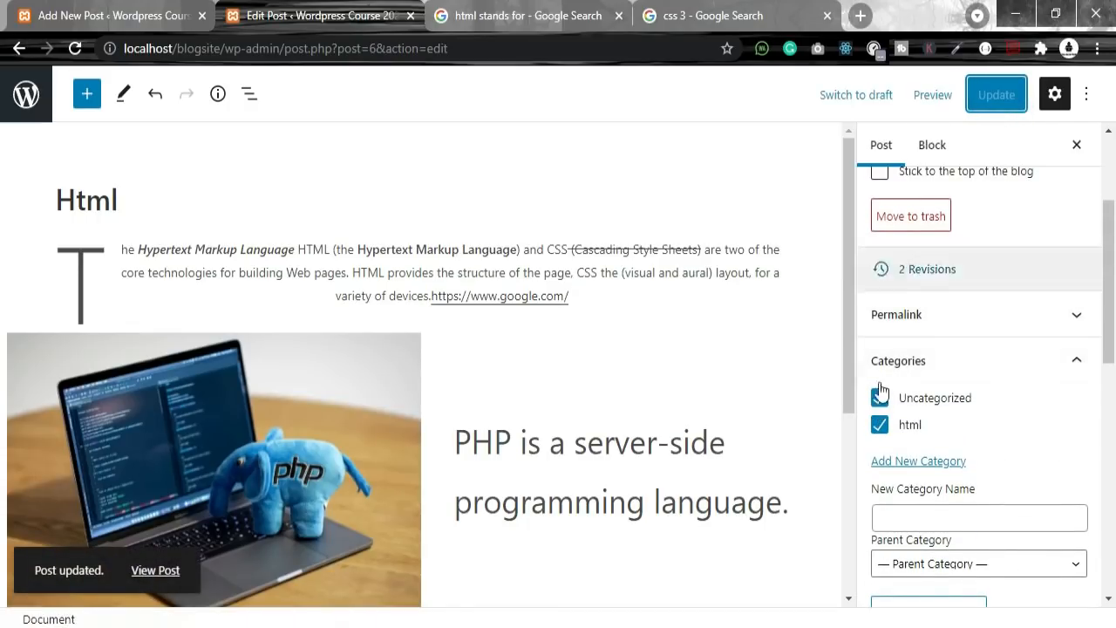
click(879, 398)
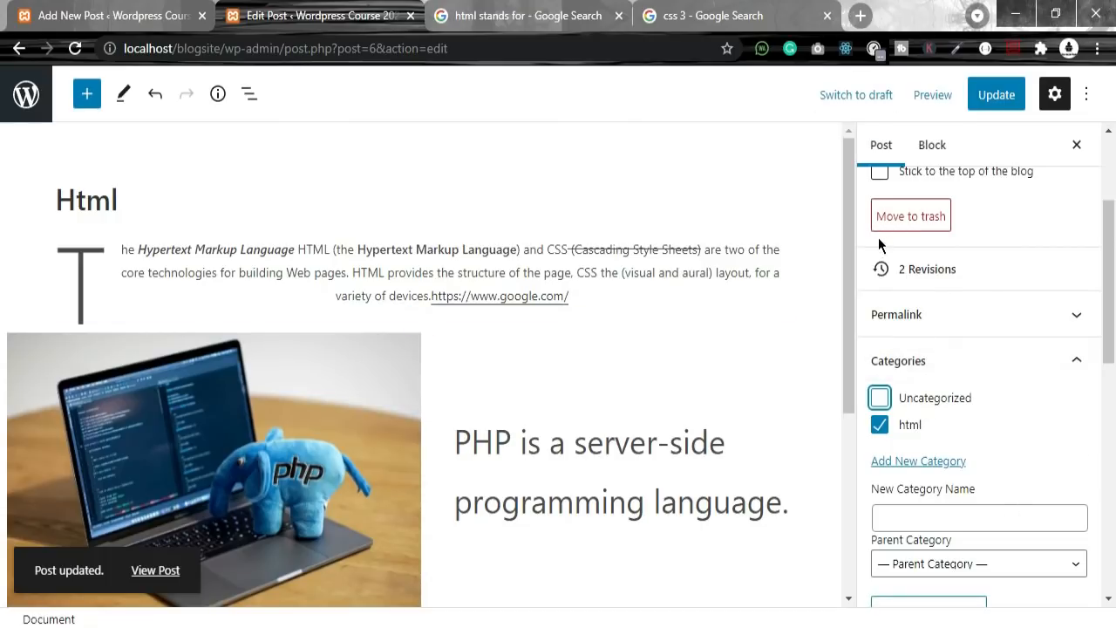
click(996, 94)
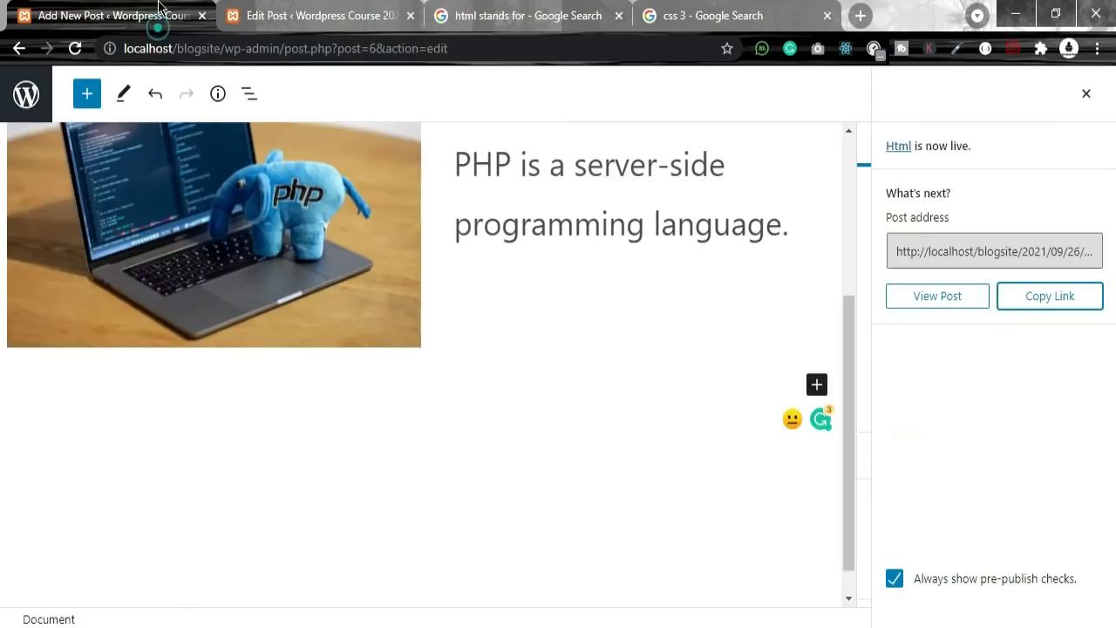
click(105, 15)
scroll(31, 230, up, 3)
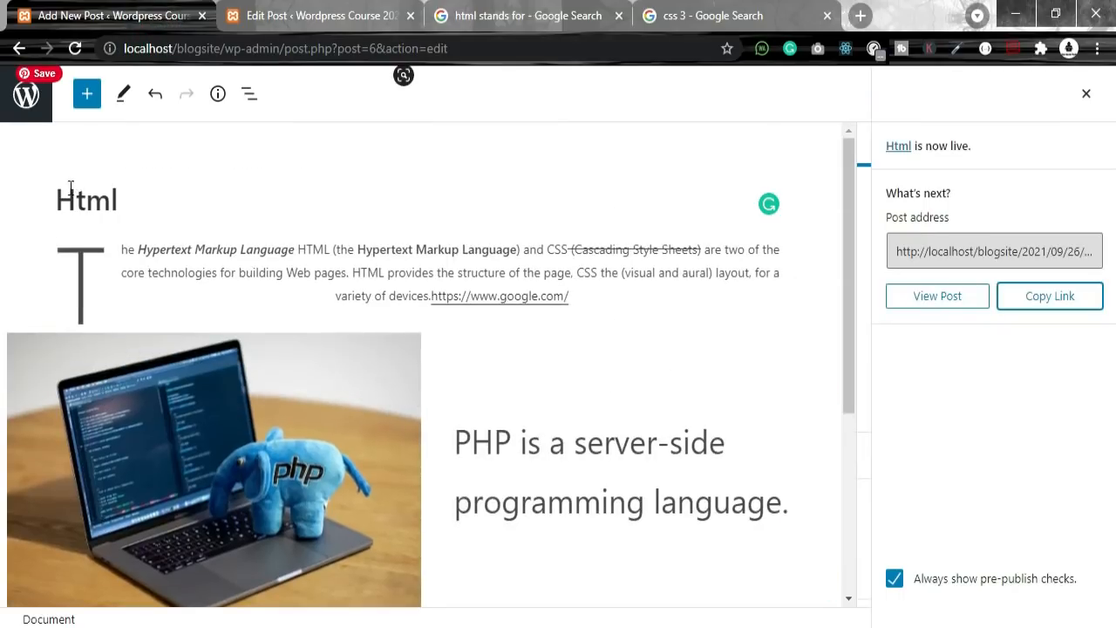
Step: Switch to the admin Posts list, away from the Html post editor
click(25, 96)
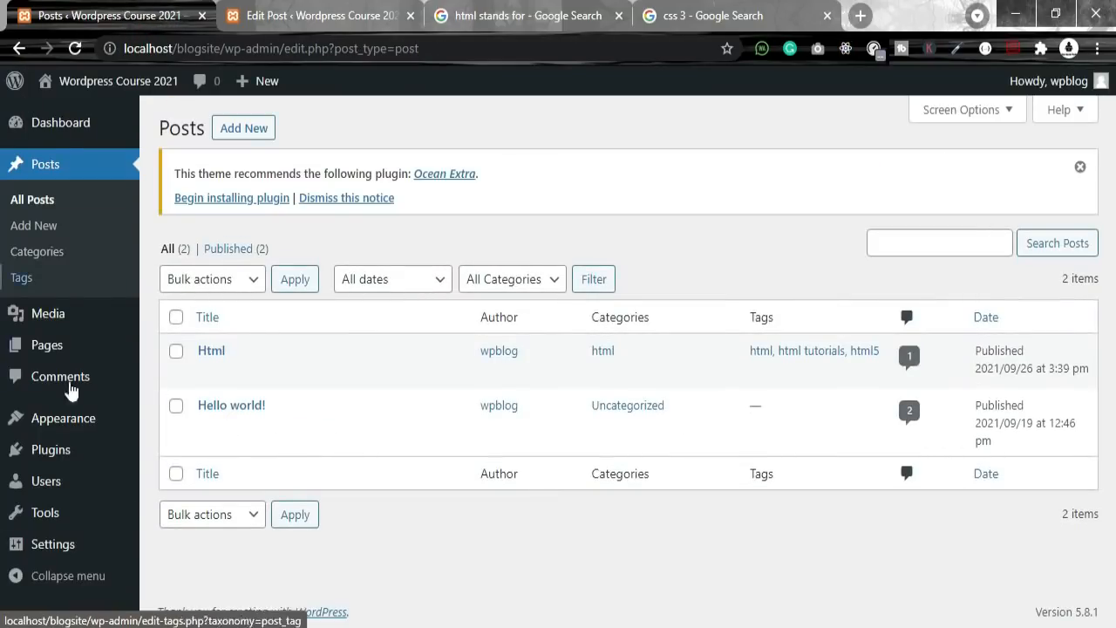
click(314, 15)
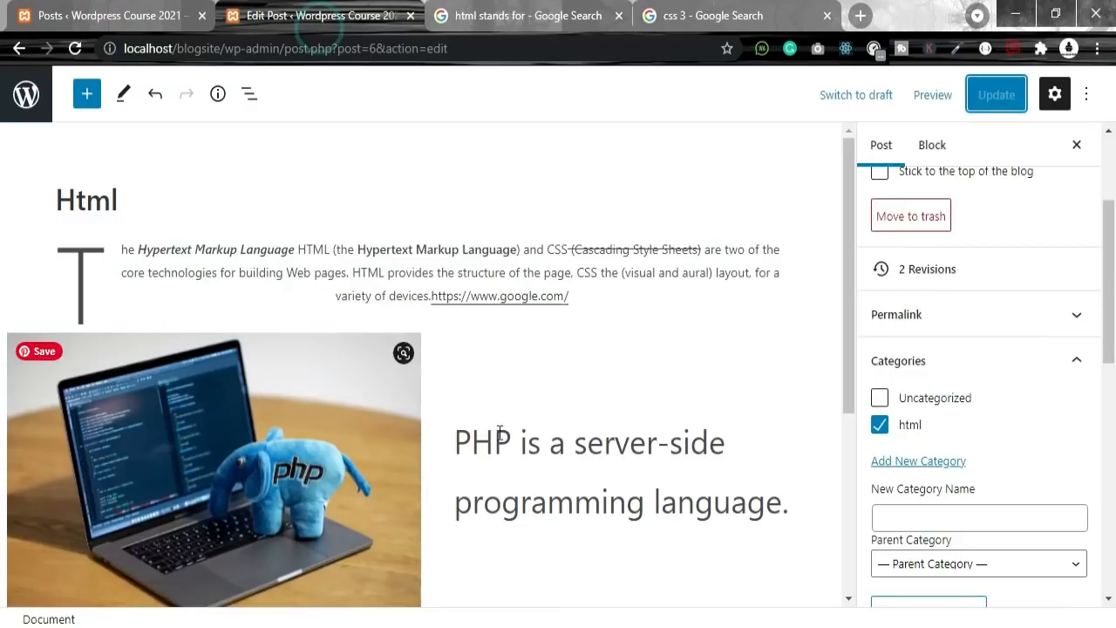
click(99, 9)
click(304, 12)
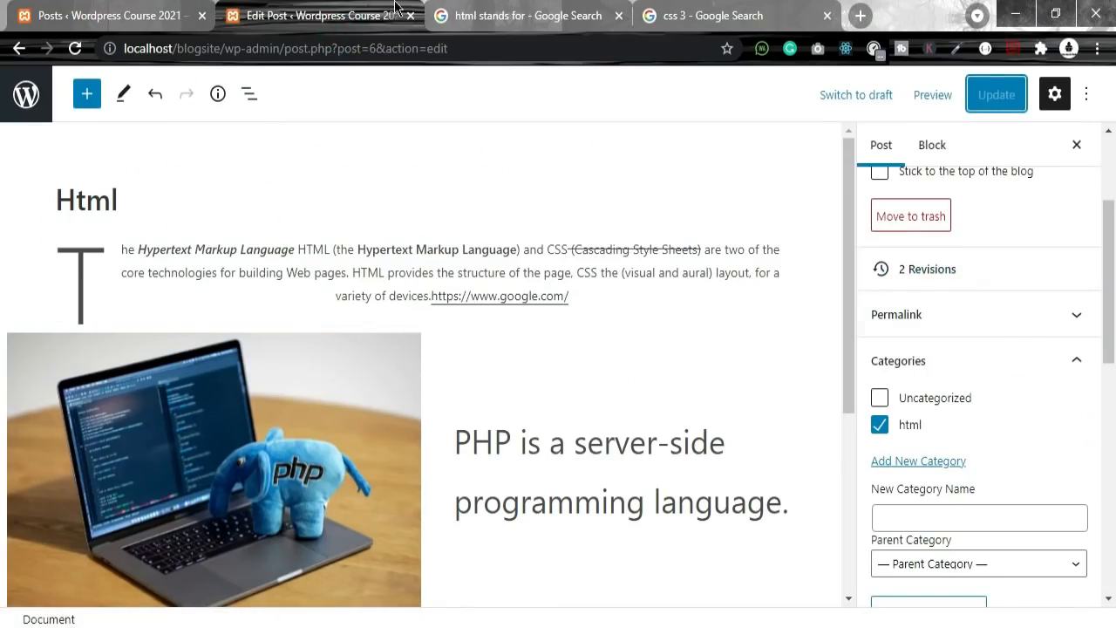
click(109, 15)
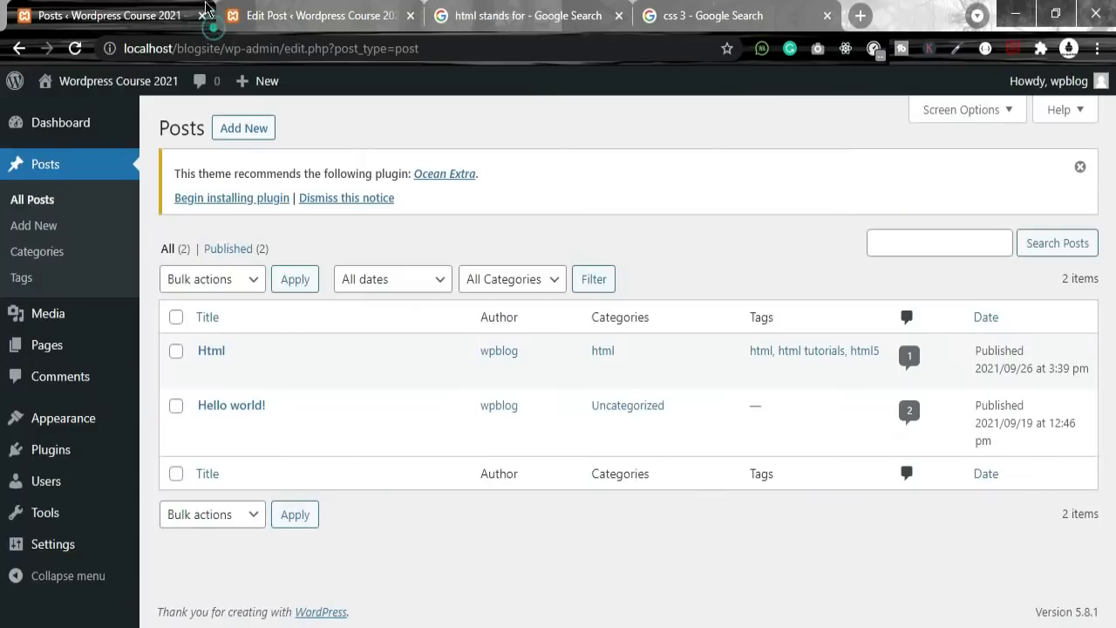
Step: Highlight the Html post's html category and its three tags in the Posts list
drag(585, 353, 638, 351)
click(637, 351)
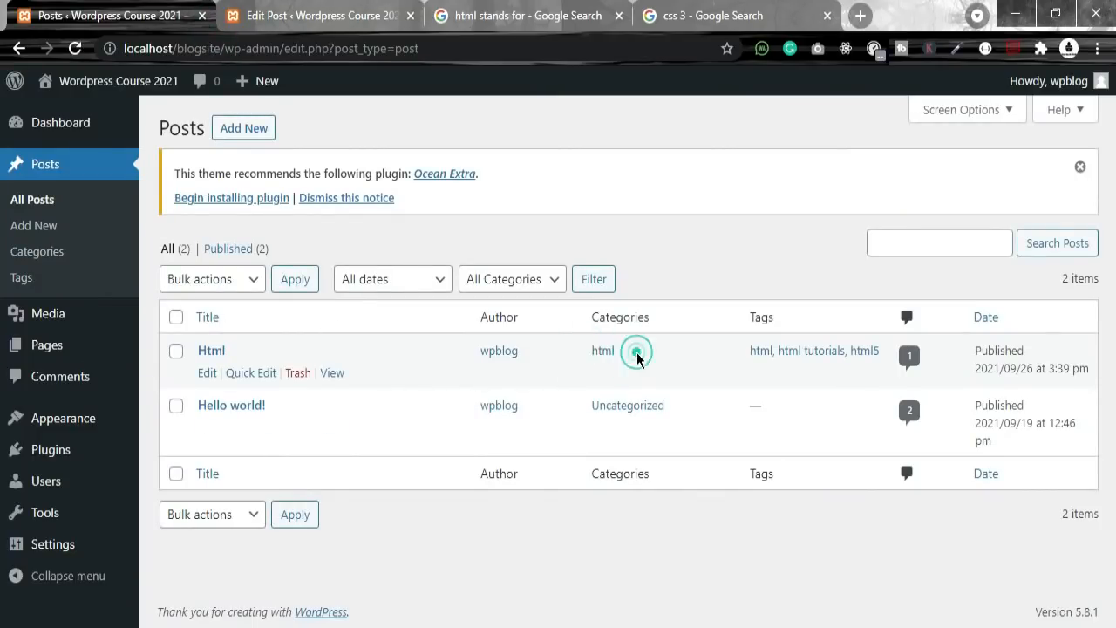
double_click(660, 317)
drag(640, 361, 589, 362)
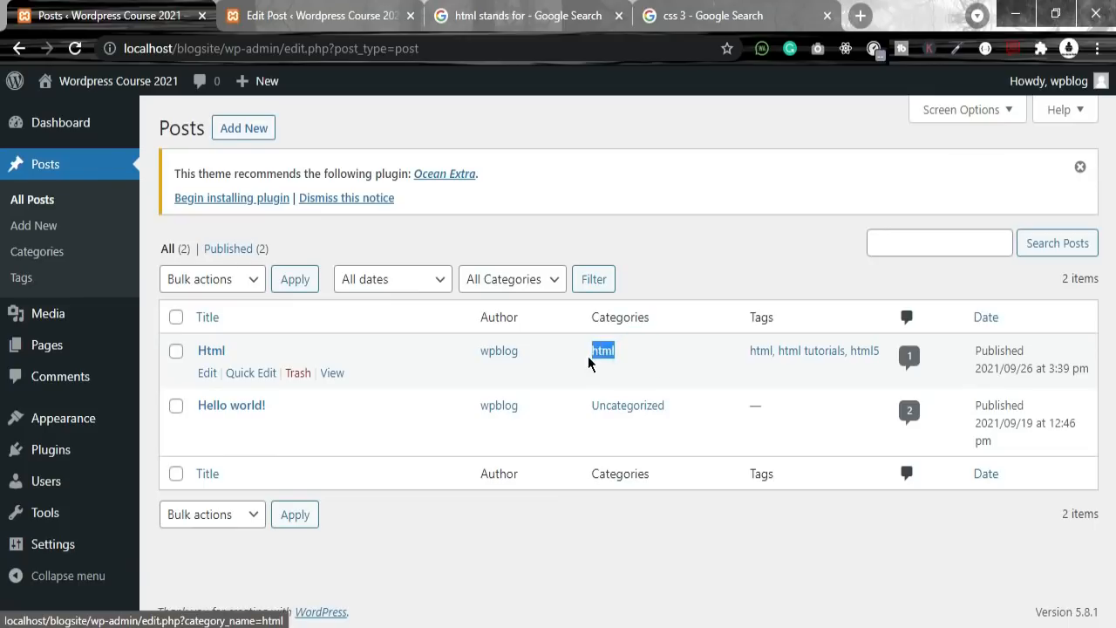
drag(747, 352, 883, 354)
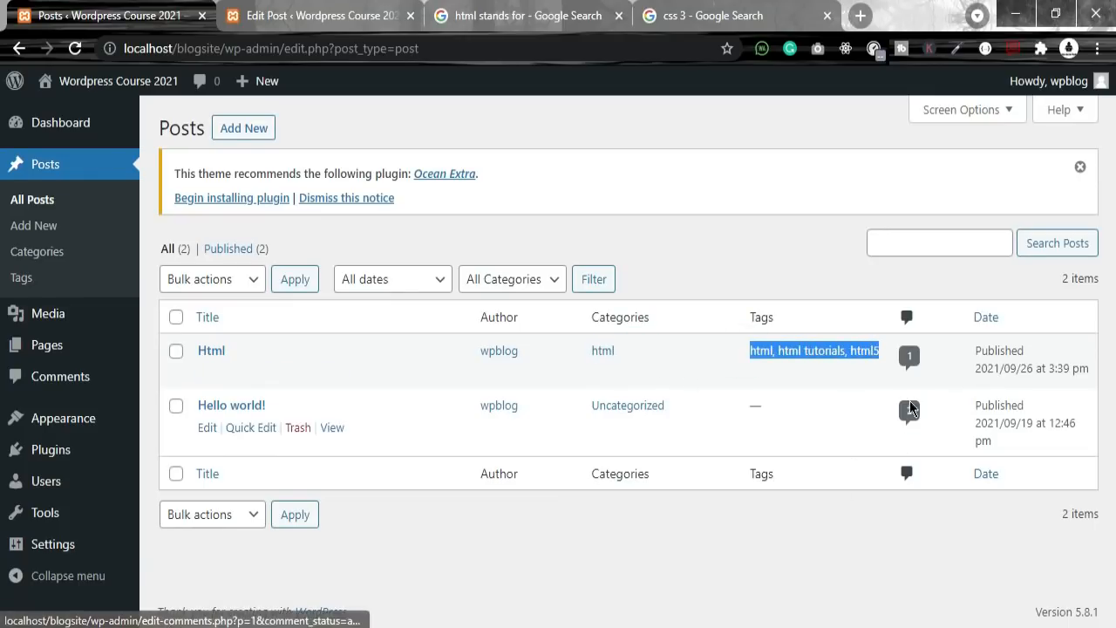
click(895, 418)
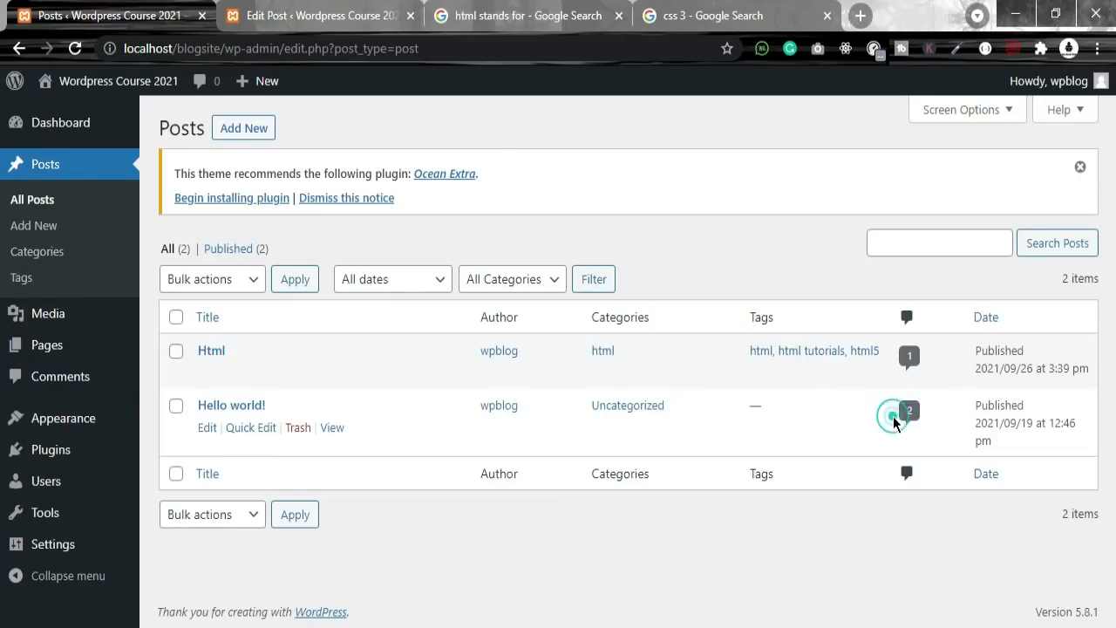
Step: Compare Hello world!'s Uncategorized category and Html's publish date, then filter to Published posts
drag(652, 406, 592, 407)
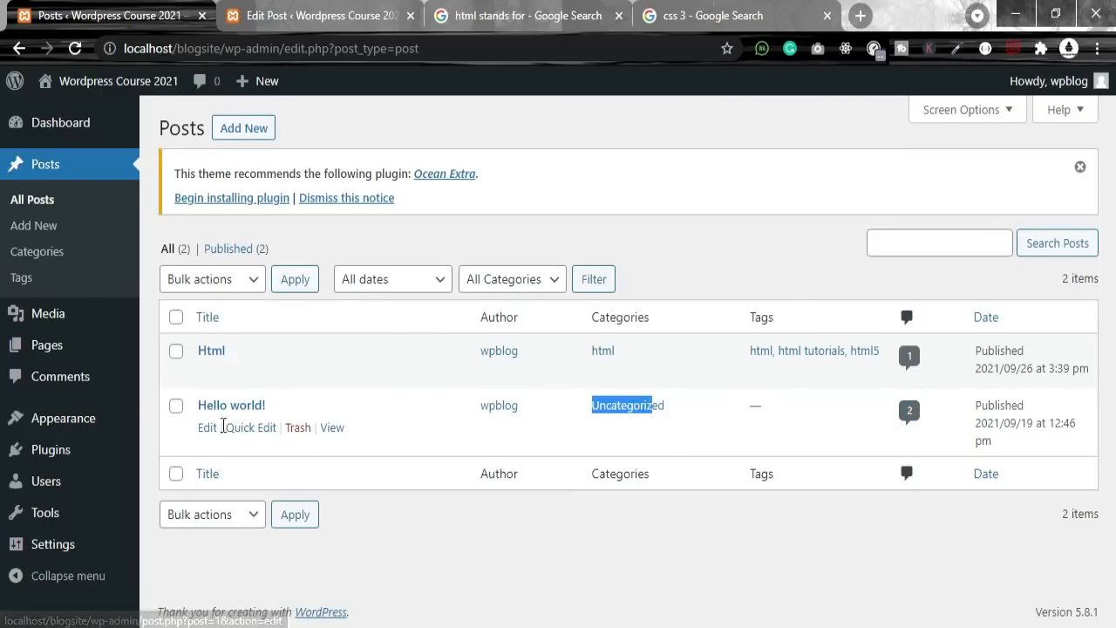
click(877, 406)
click(940, 369)
drag(966, 362, 1096, 375)
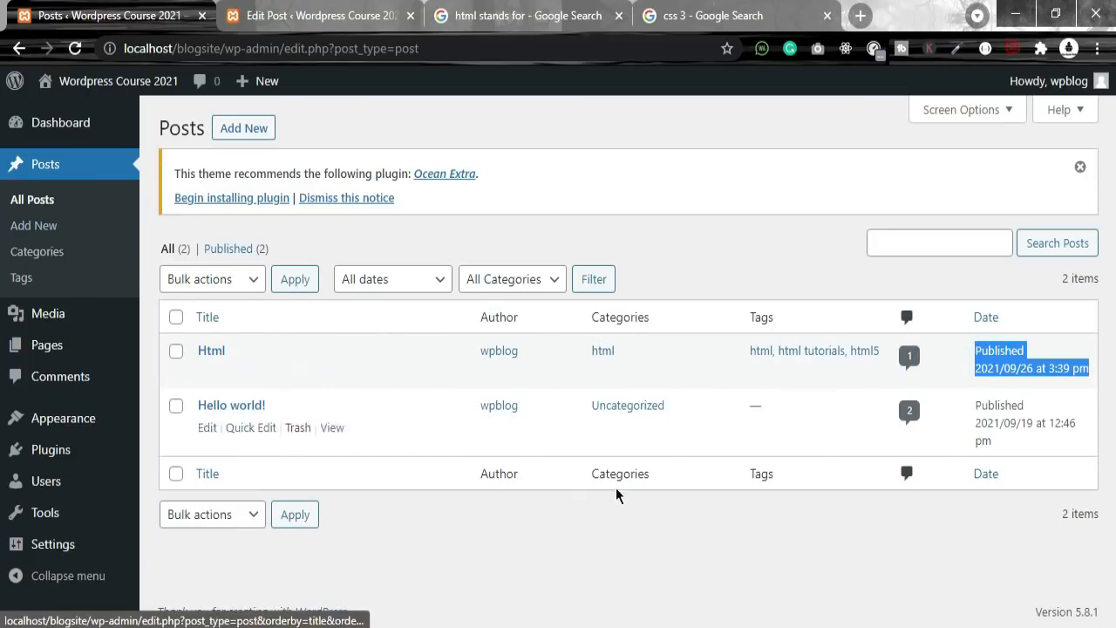
click(229, 249)
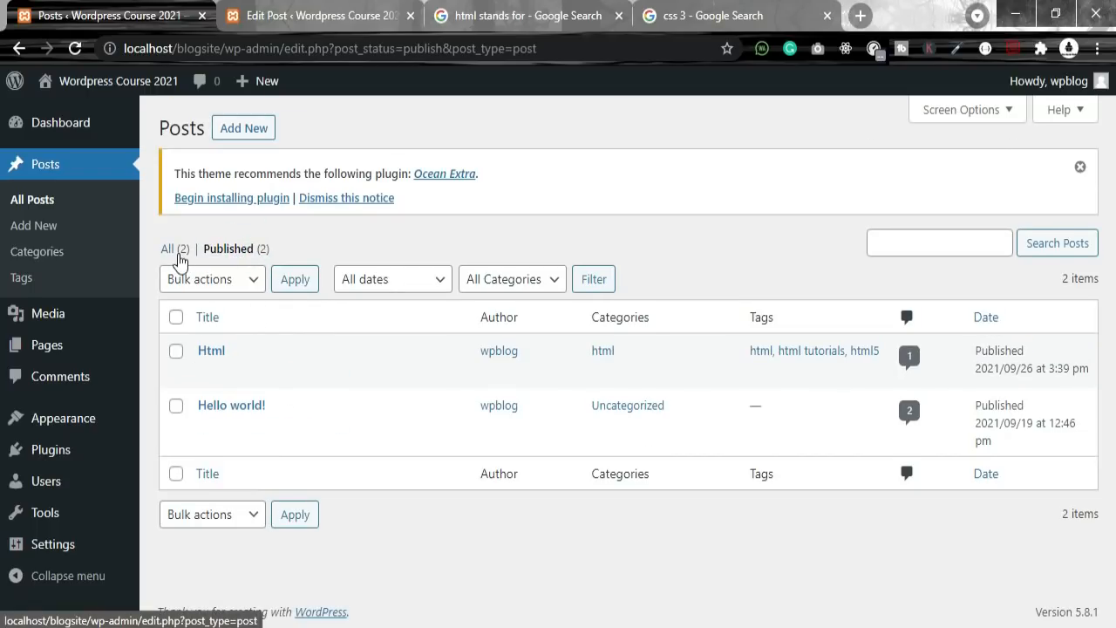
click(596, 283)
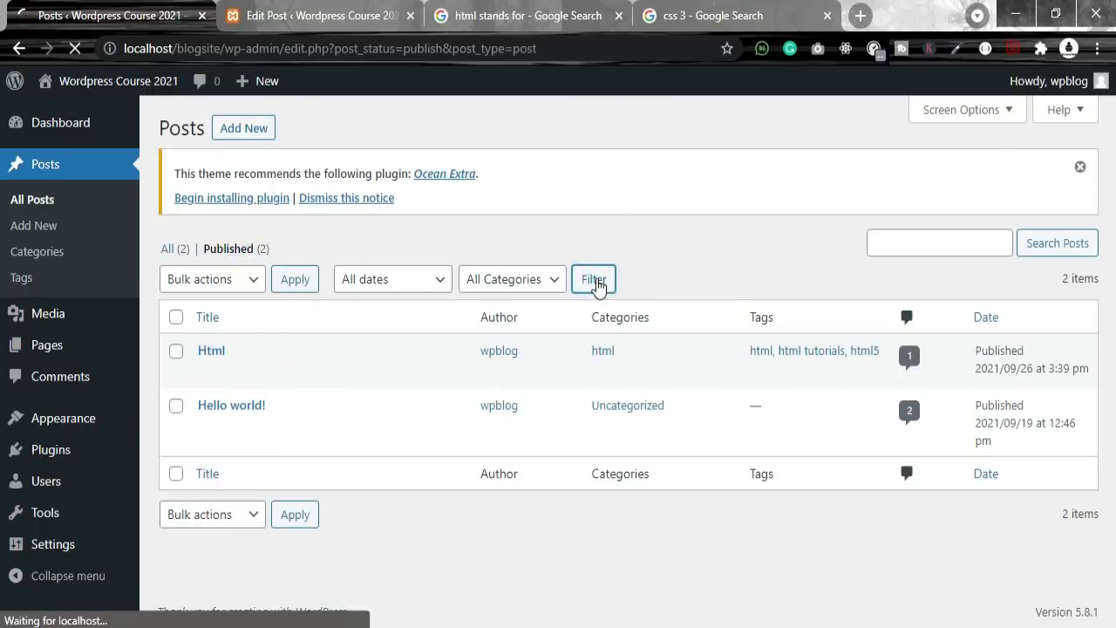
Step: Filter the Posts list by the html category and September 2021
click(542, 276)
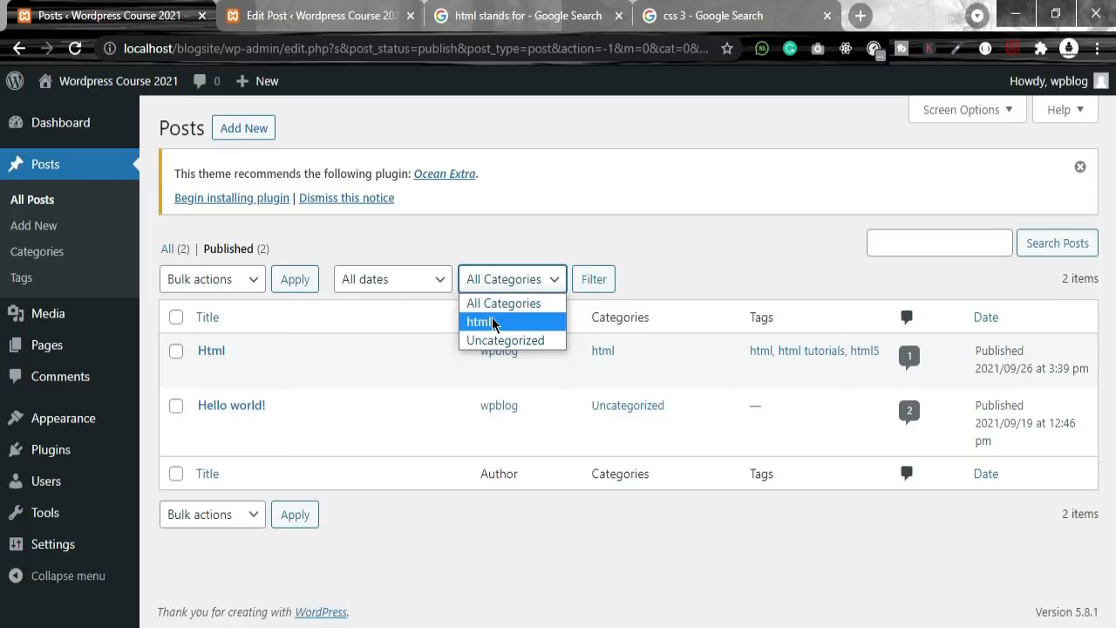
click(494, 322)
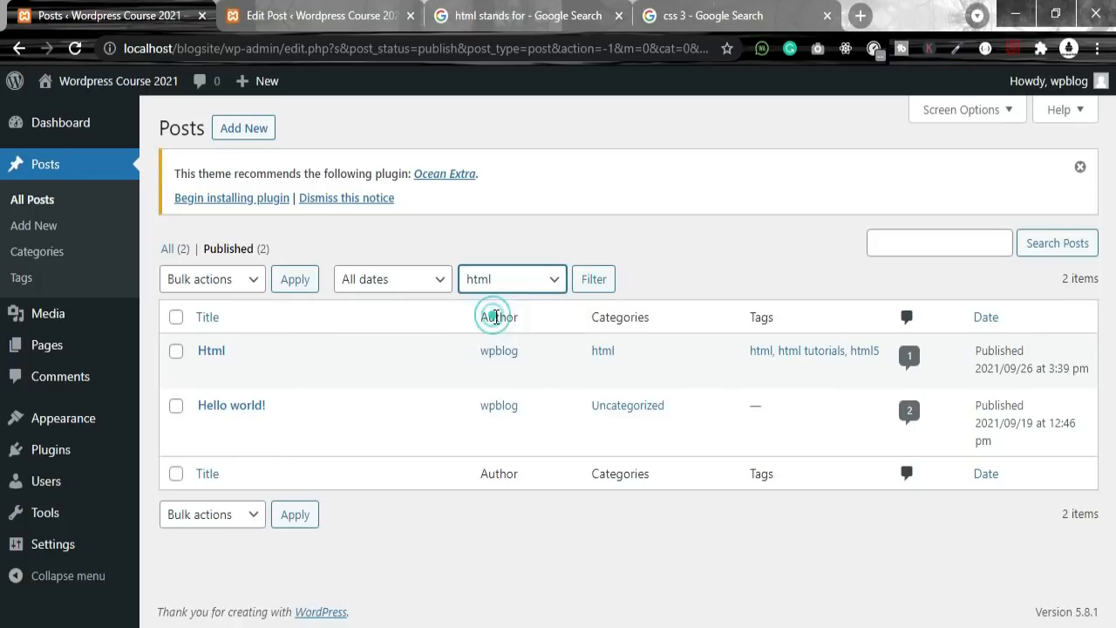
click(593, 278)
click(428, 279)
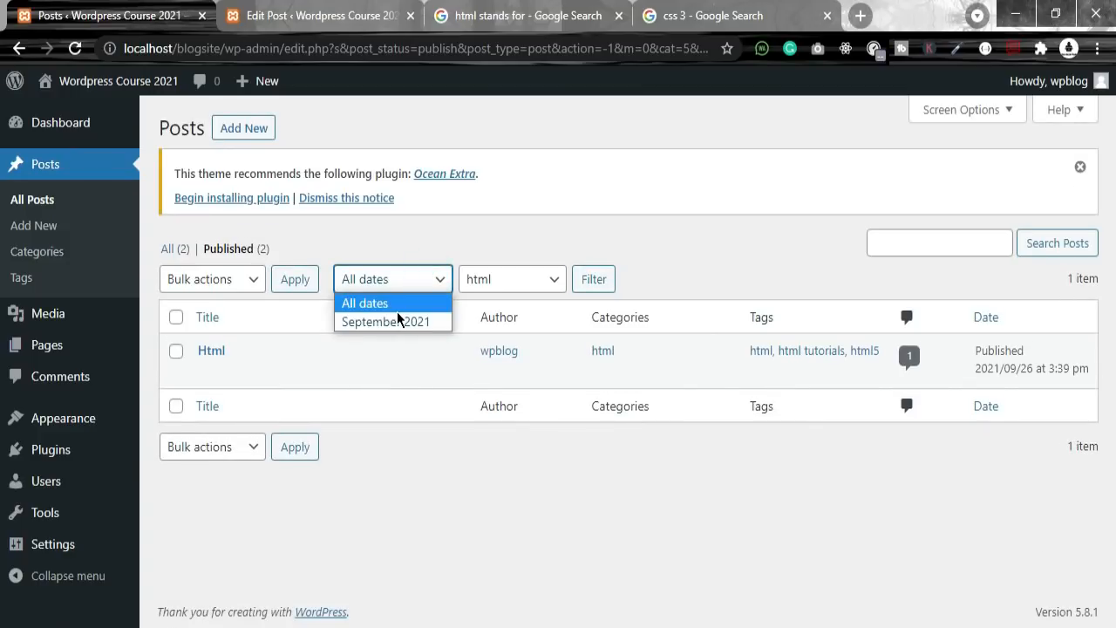
click(397, 321)
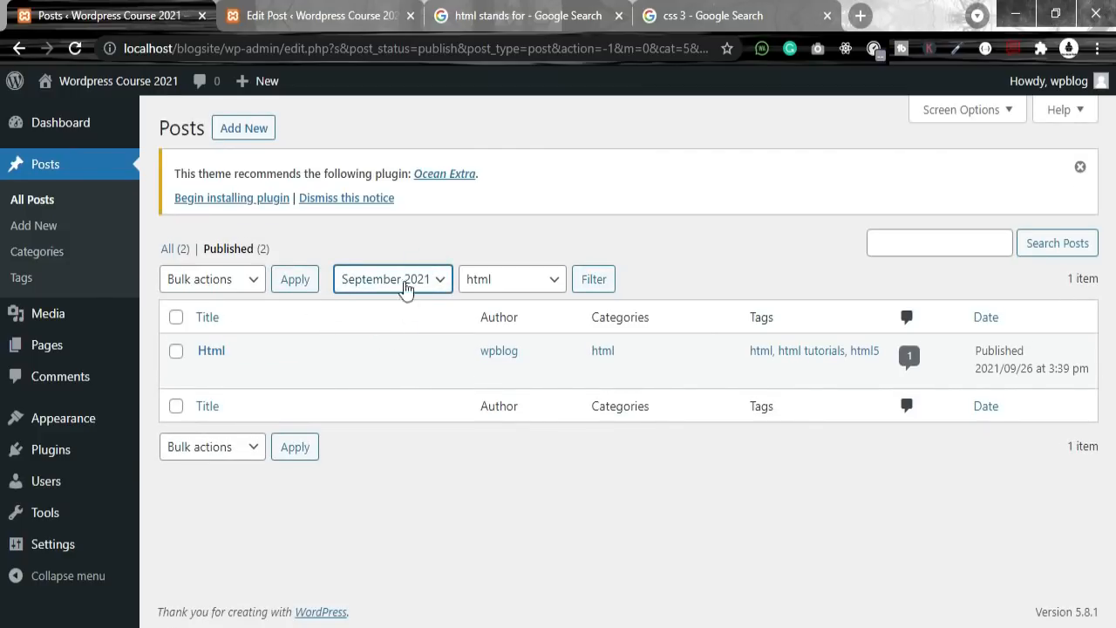
click(415, 286)
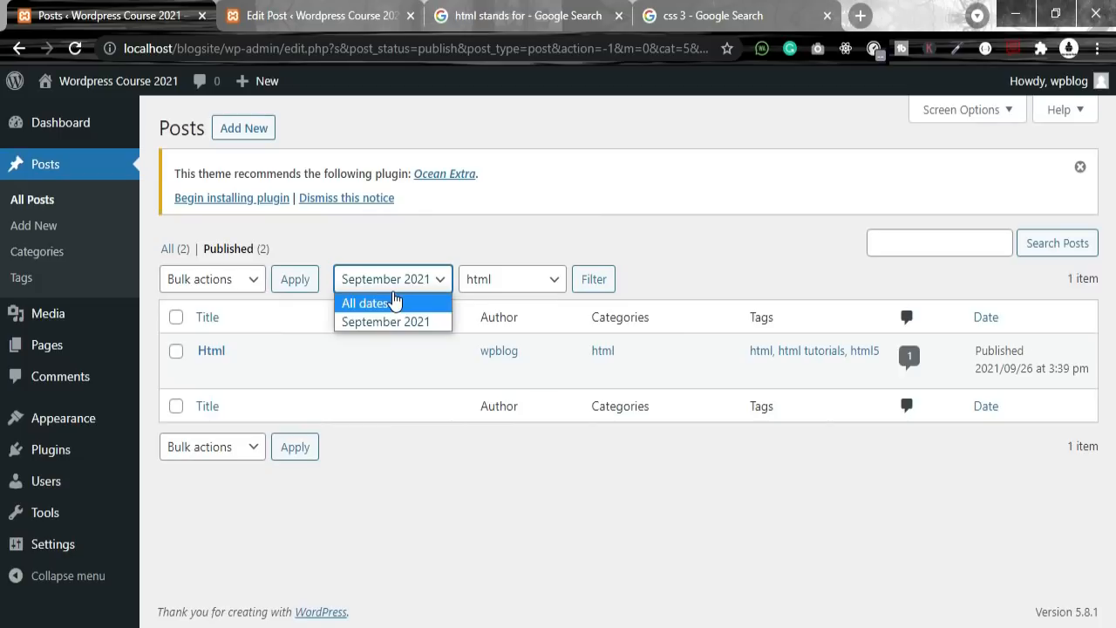
click(406, 322)
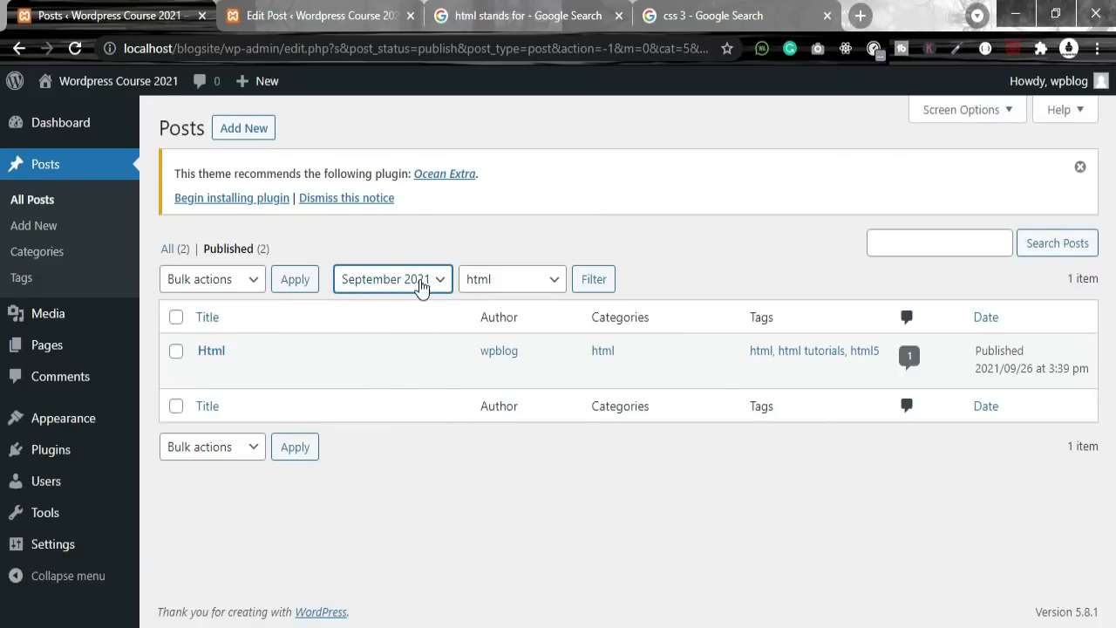
click(253, 279)
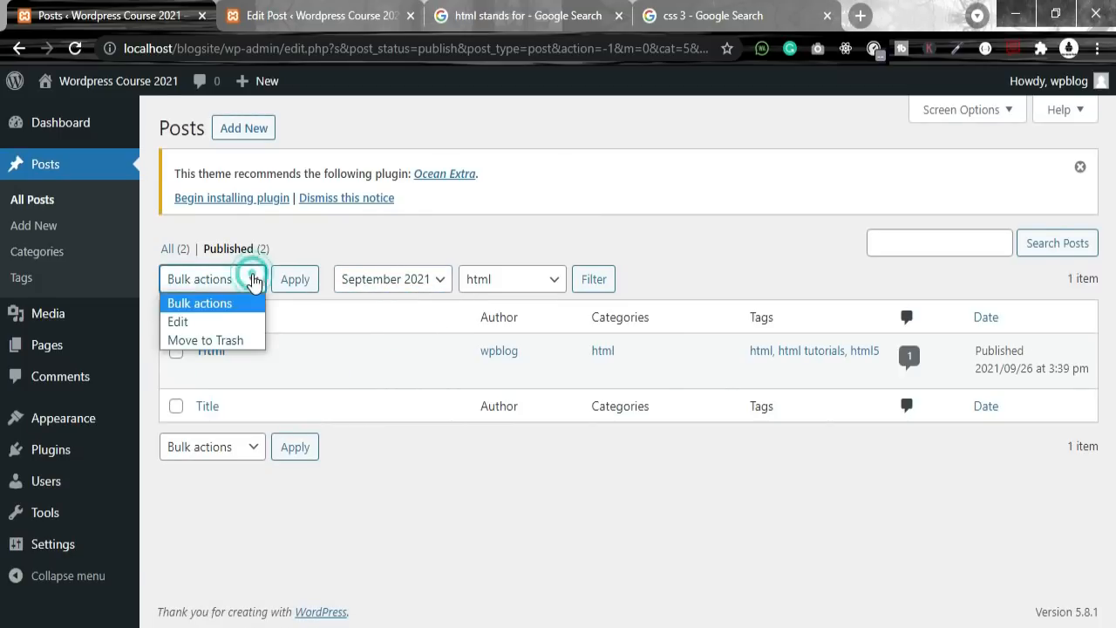
click(252, 279)
click(309, 294)
click(293, 450)
click(595, 279)
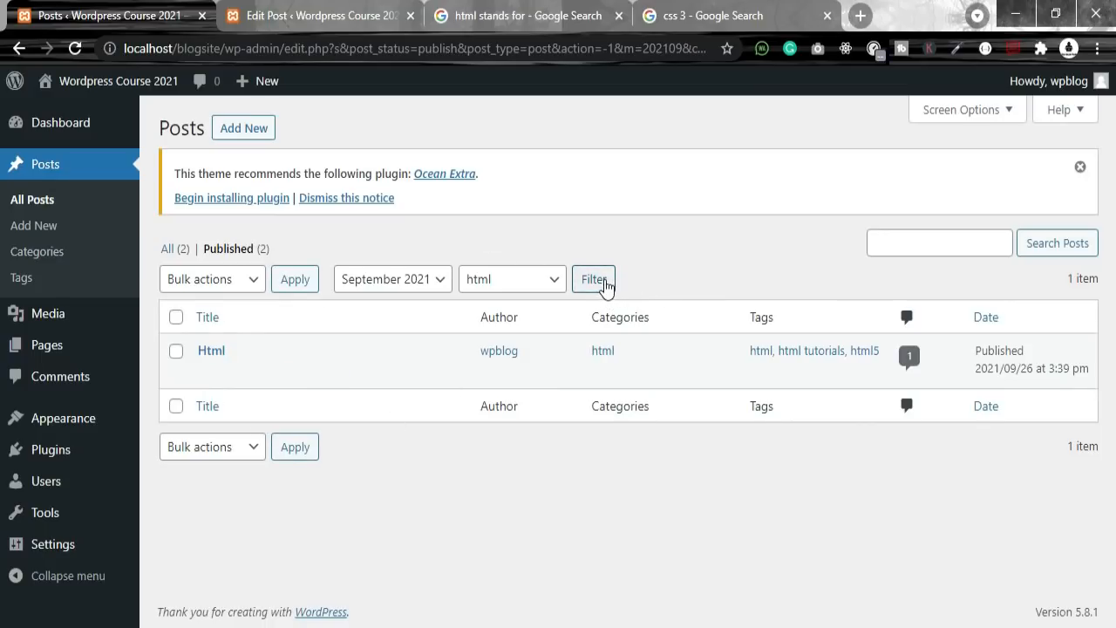
Step: Reset the filters to All dates and All Categories to show every post
click(404, 283)
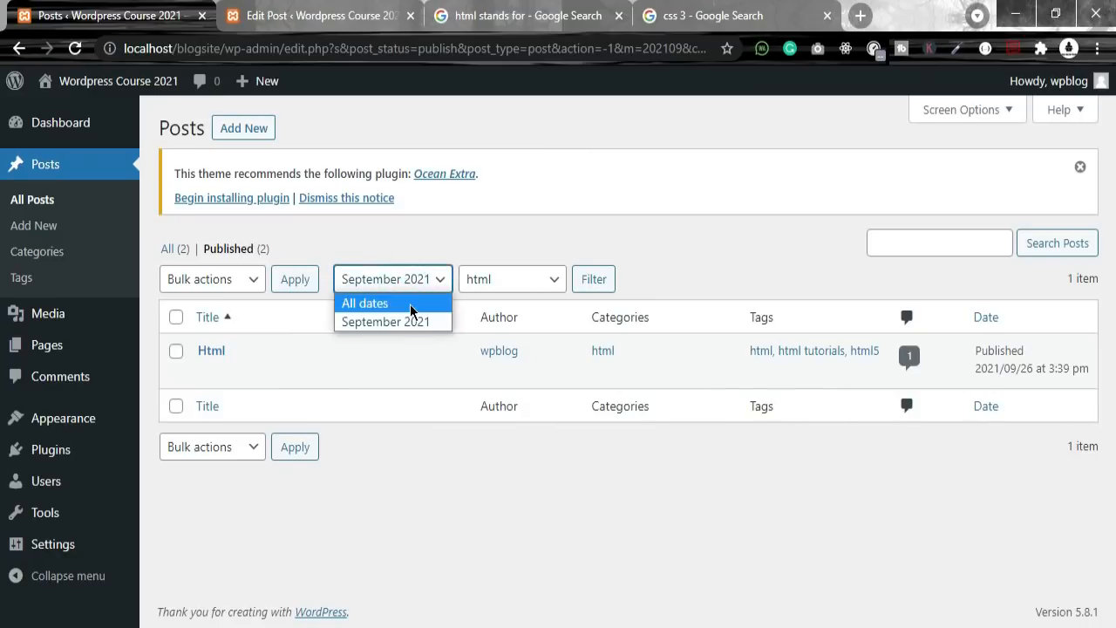
click(406, 303)
click(598, 289)
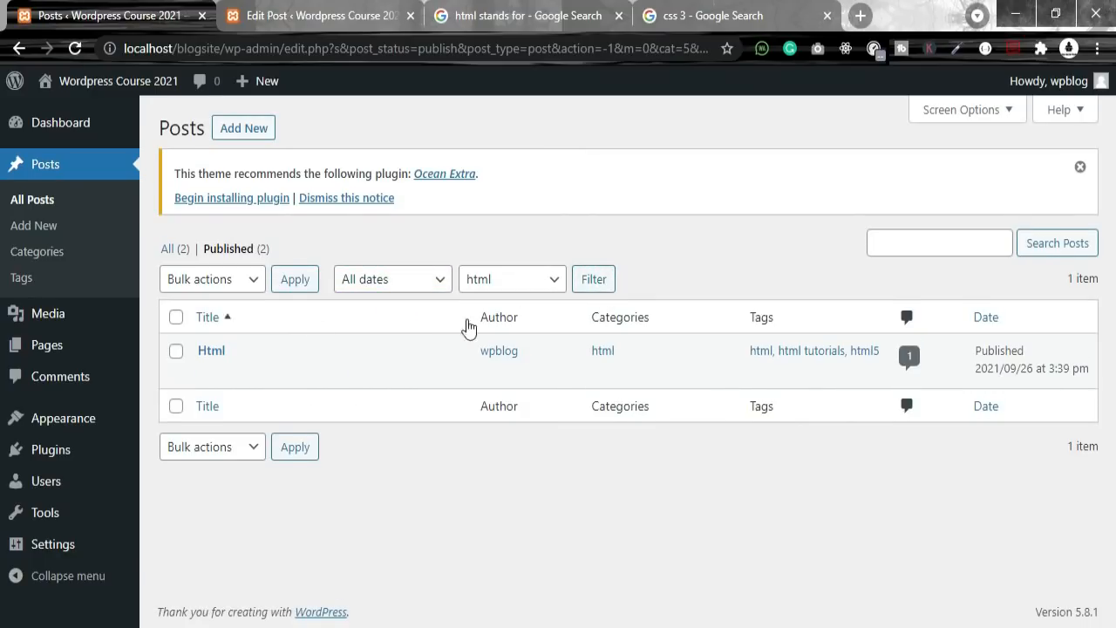
click(516, 281)
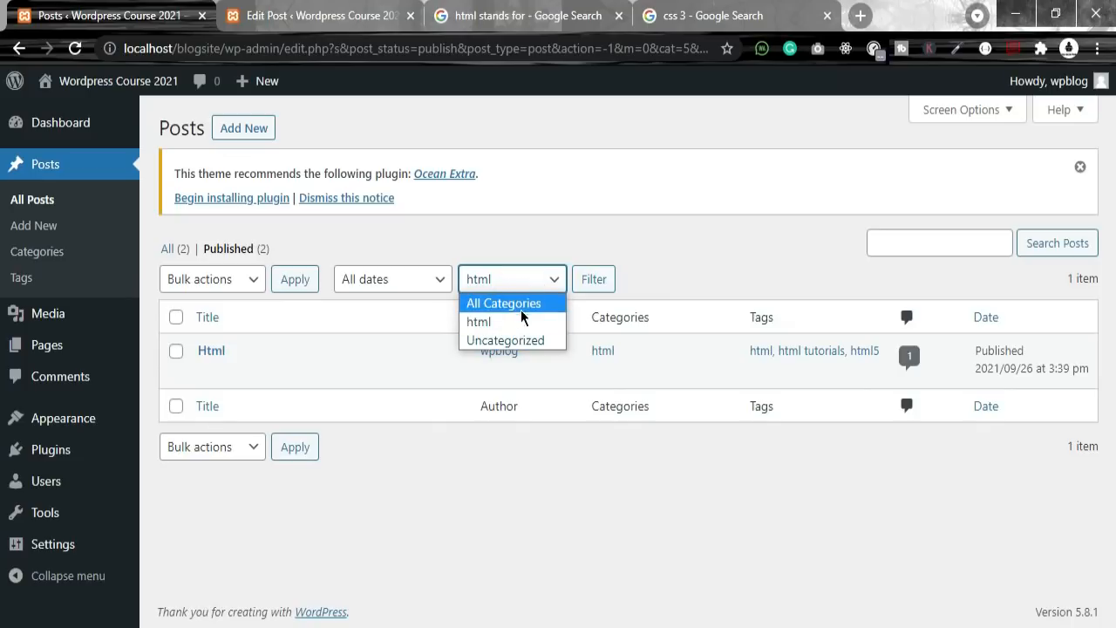
click(519, 297)
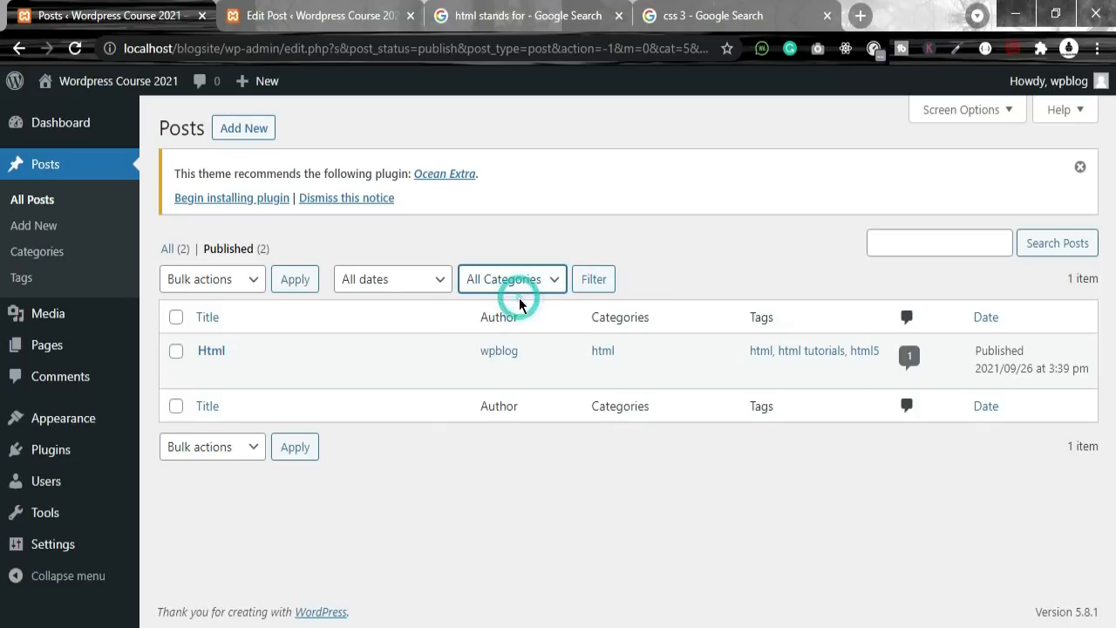
click(594, 283)
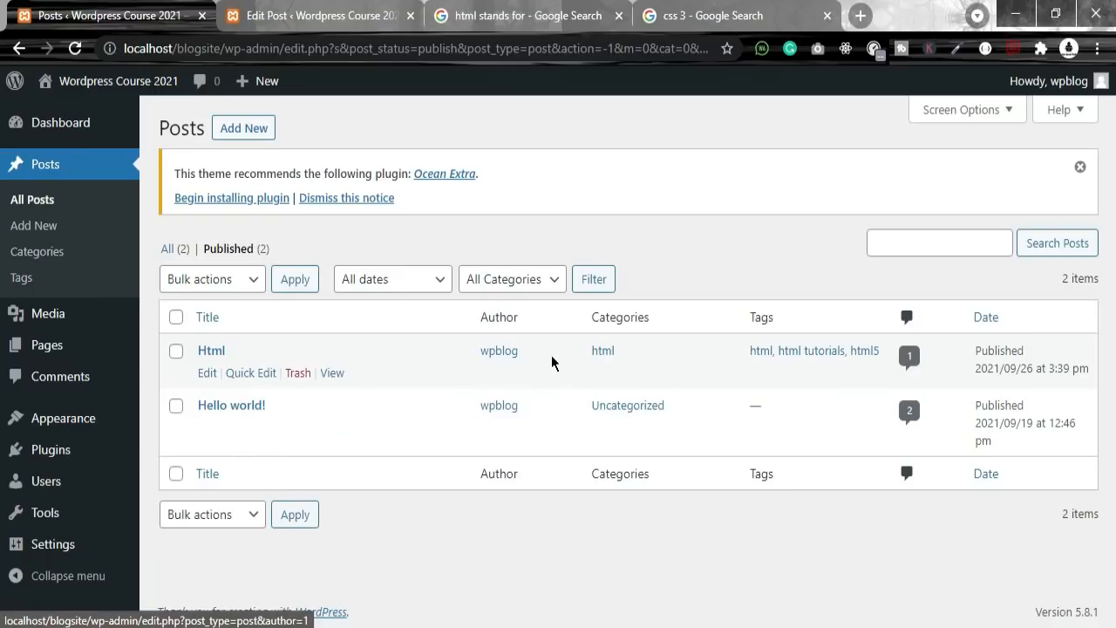
Step: Reapply the html category and September 2021 filters so only the Html post shows
click(523, 281)
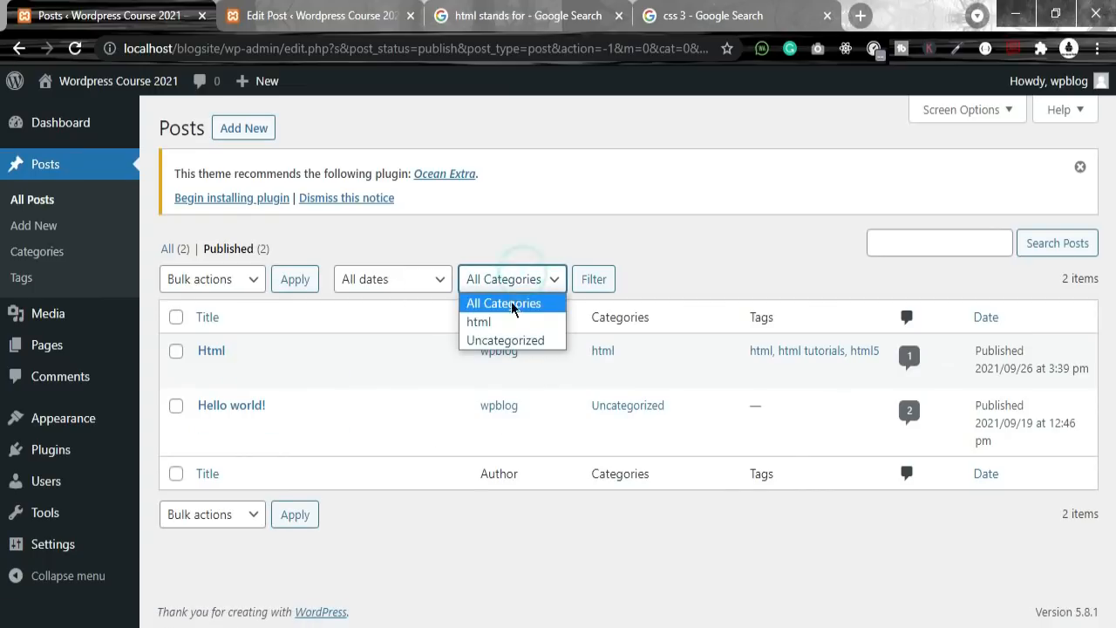
click(505, 323)
click(423, 279)
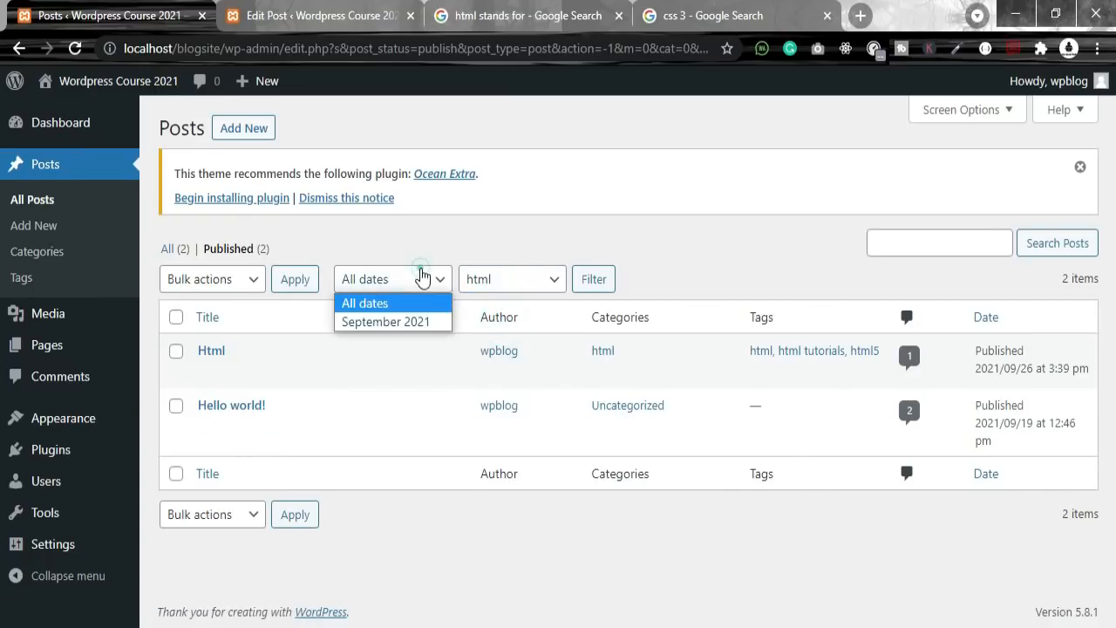
click(410, 323)
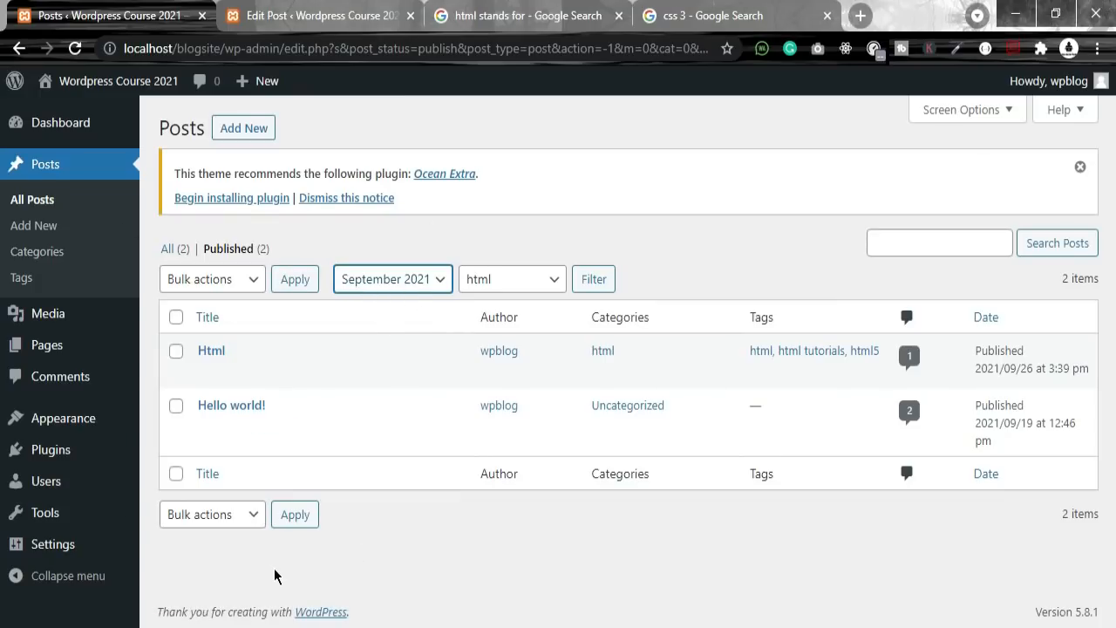
click(307, 518)
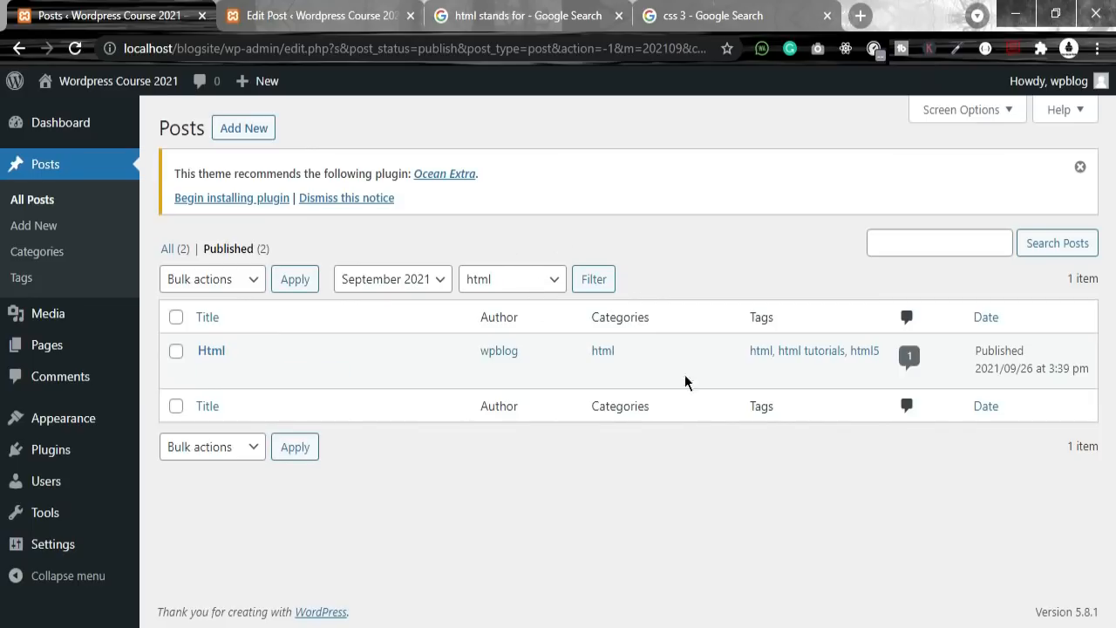
click(527, 284)
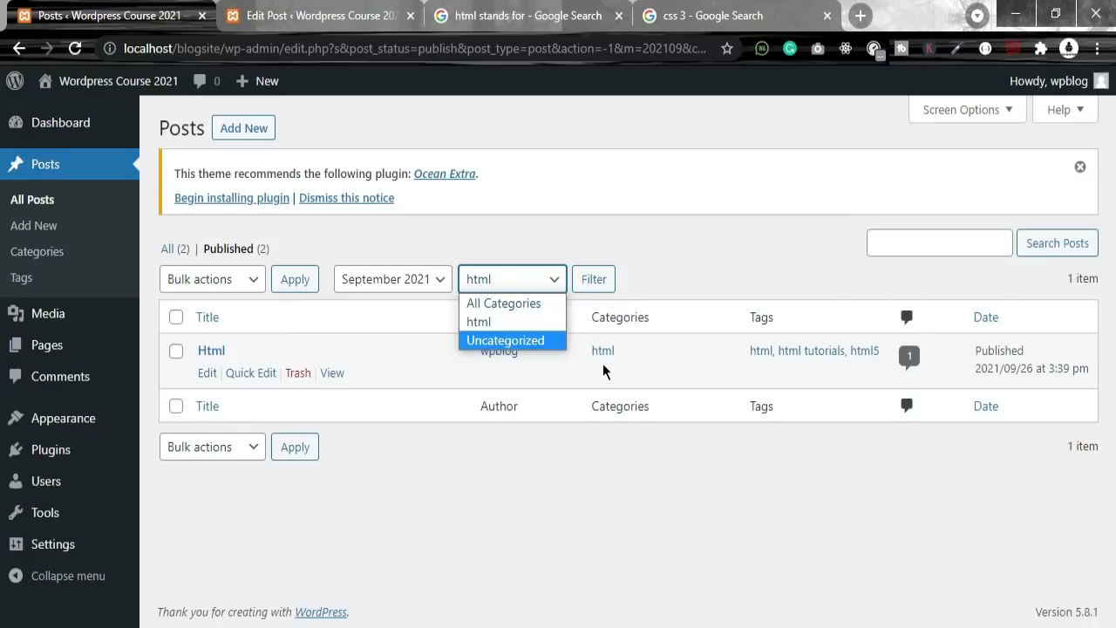
click(544, 327)
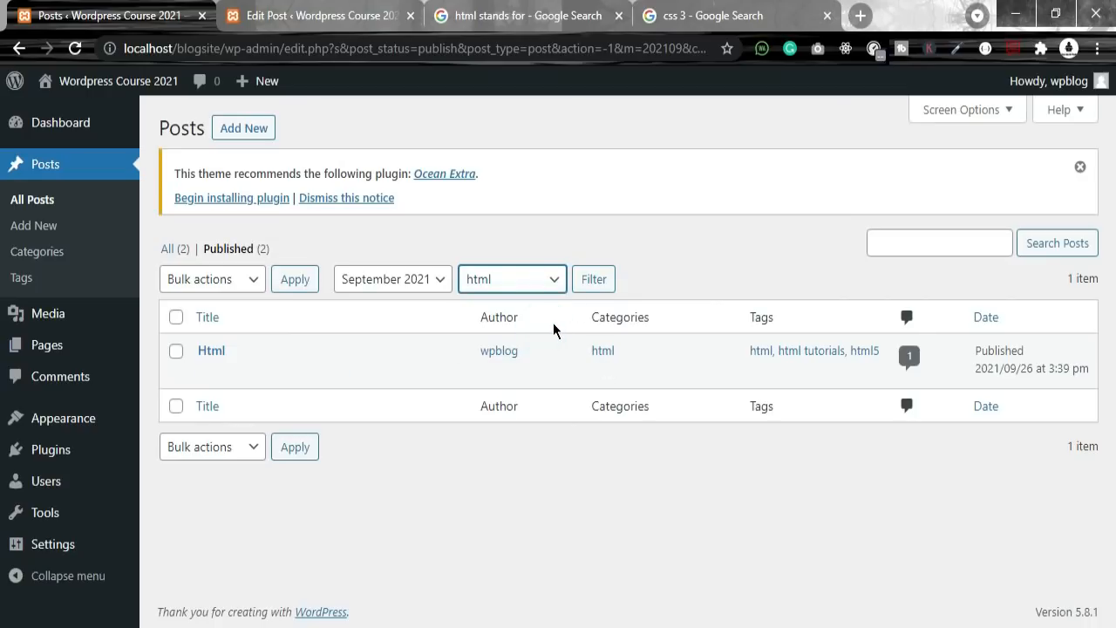
Step: Return to the post editor and exit it to the unfiltered Posts list
key(ctrl+shift+Tab)
key(ctrl+shift+Tab)
key(ctrl+shift+Tab)
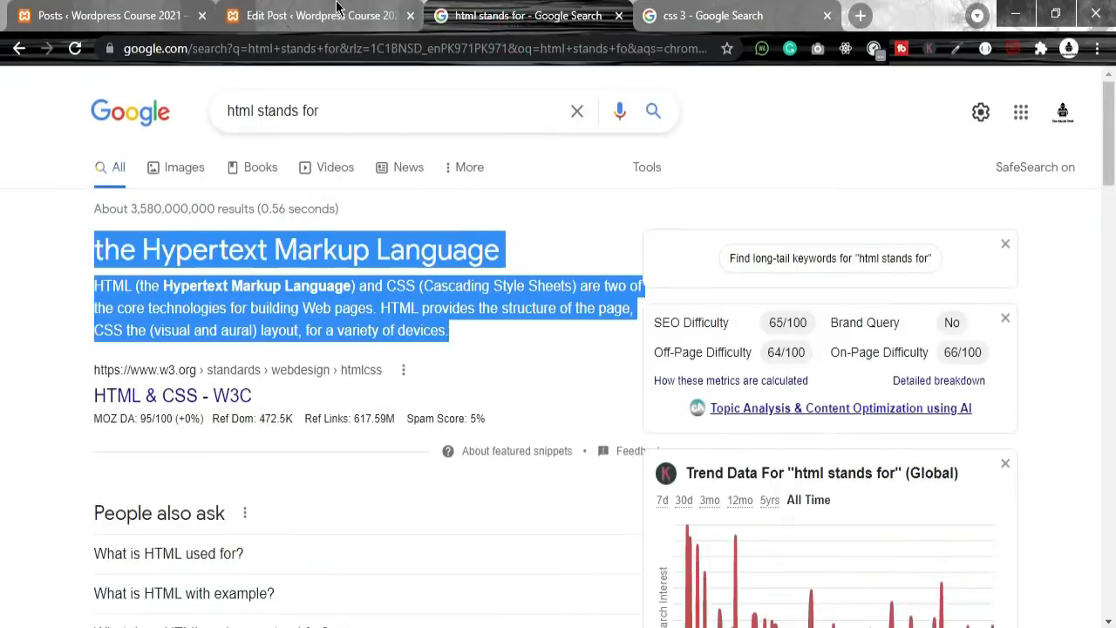
scroll(877, 399, up, 4)
click(696, 253)
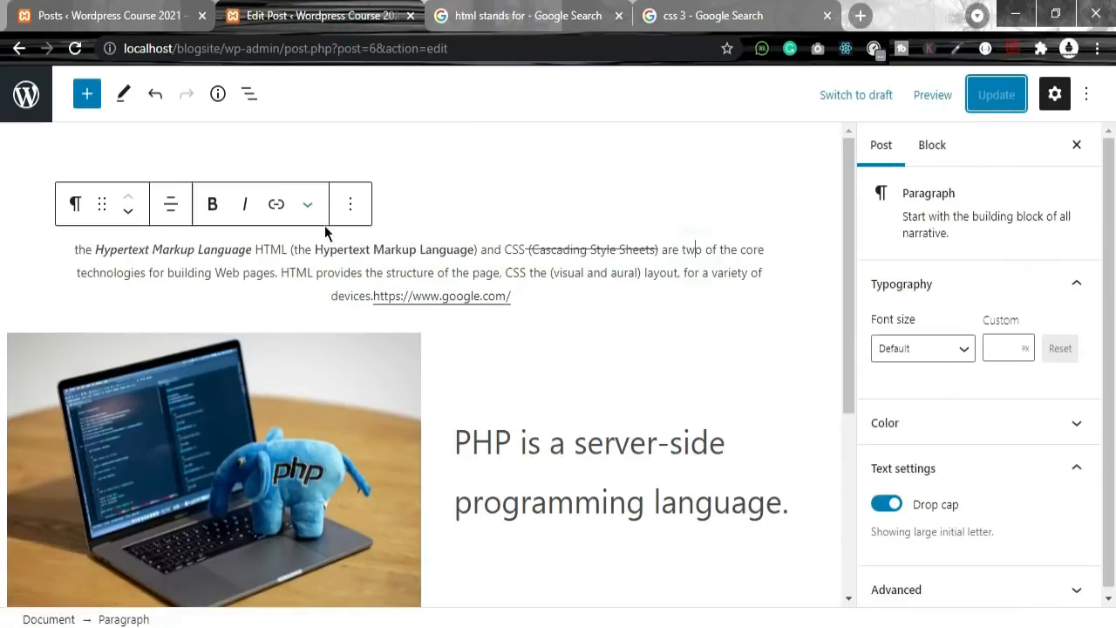
click(31, 96)
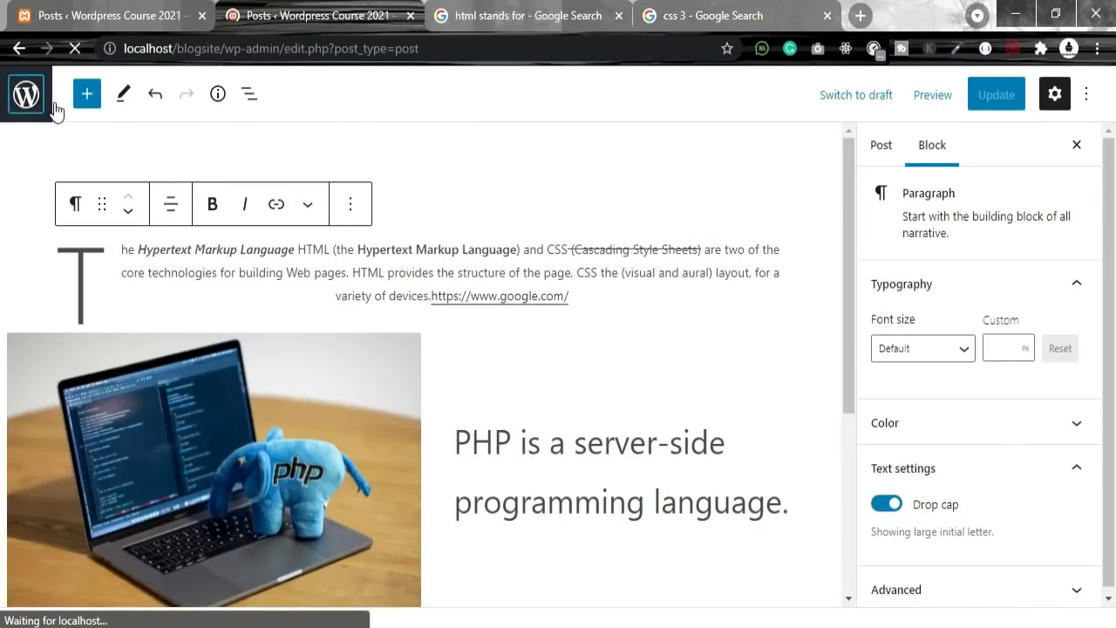
Step: Open the public site from Visit Site in a new browser tab
mouse_move(109, 87)
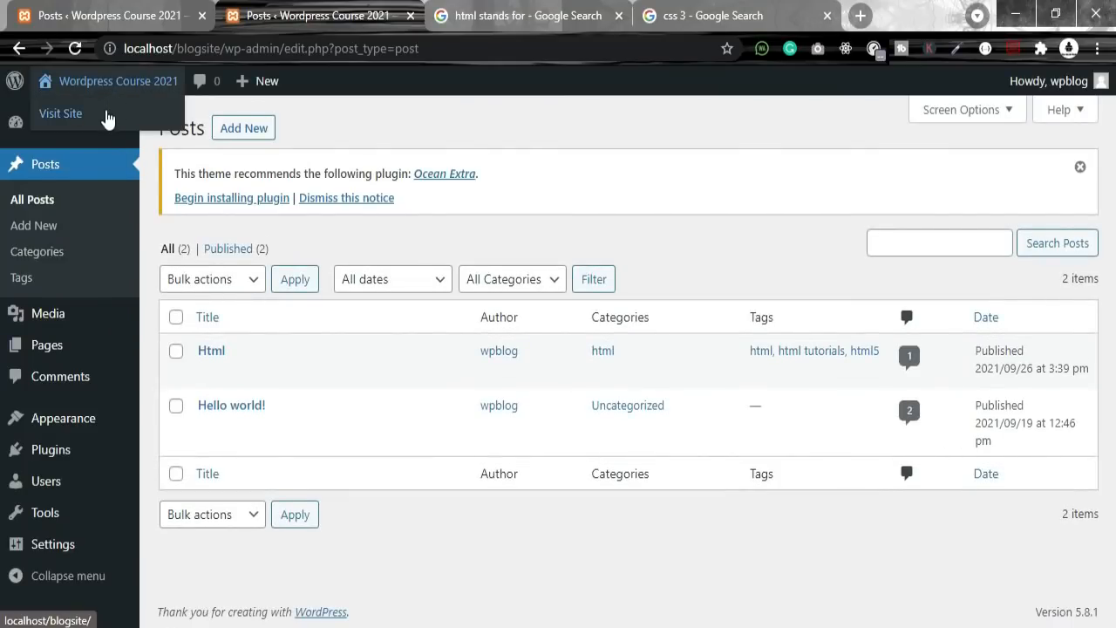
right_click(96, 122)
click(140, 130)
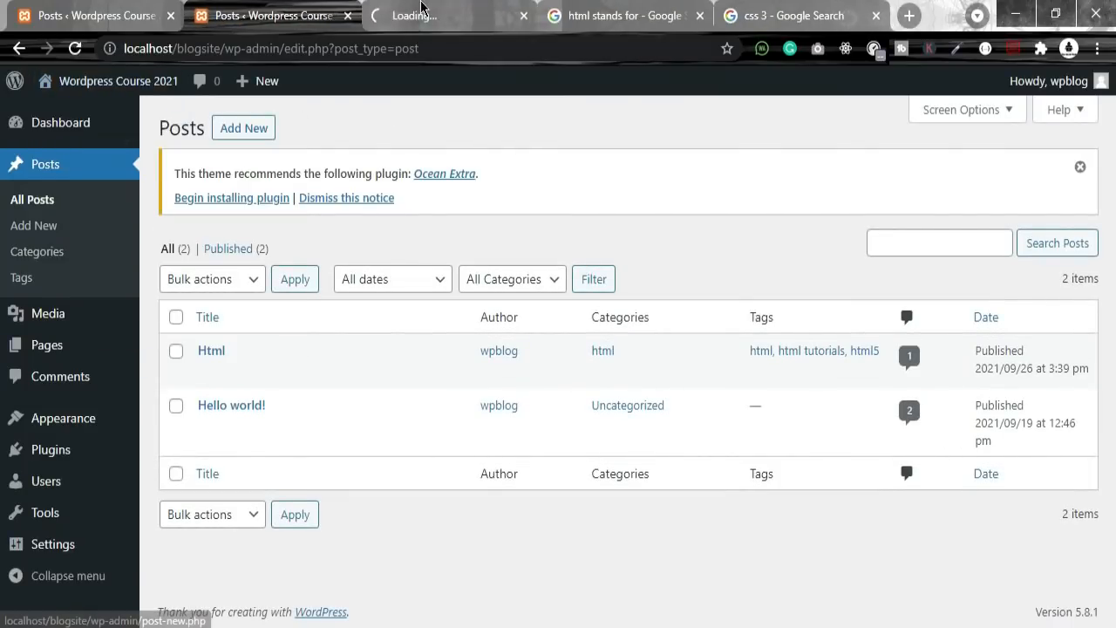
click(428, 15)
Step: Search the public site for html
click(871, 358)
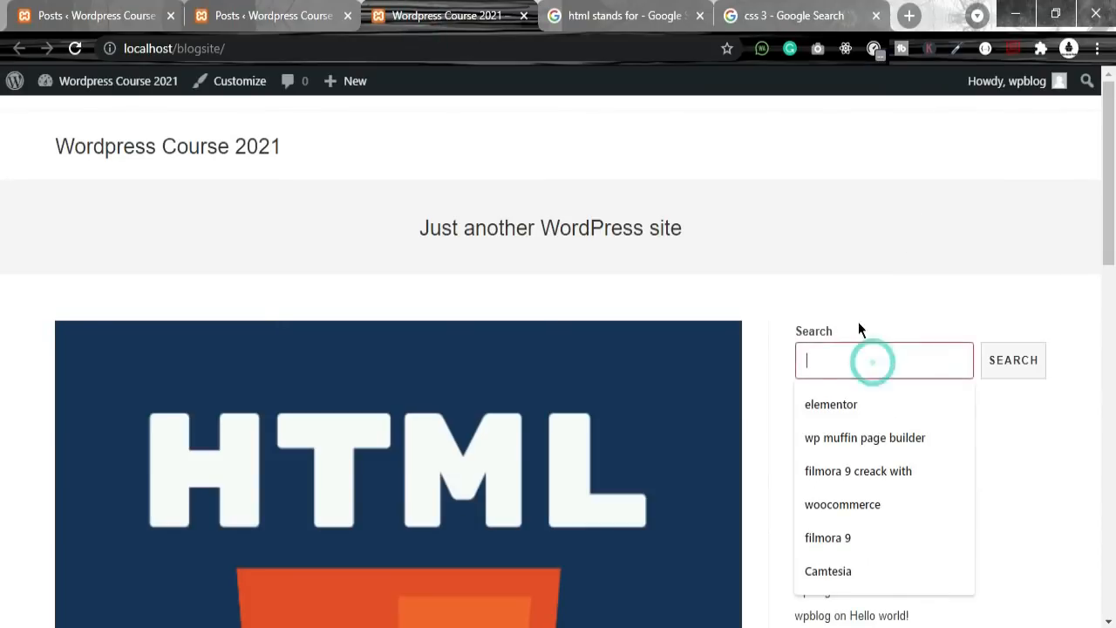
key(Return)
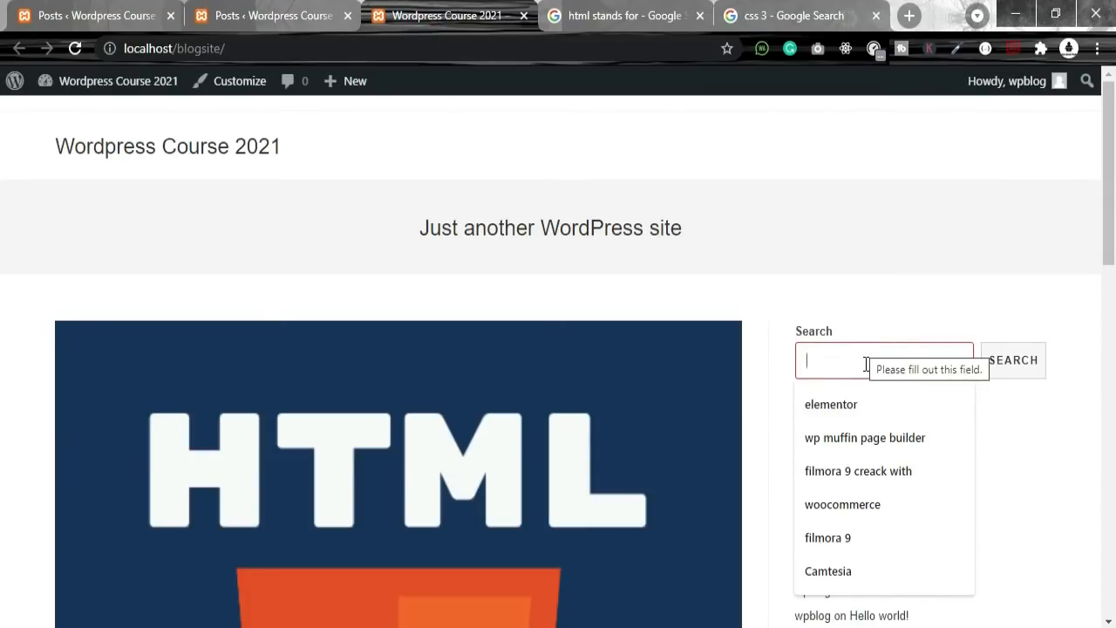
text(html)
key(Return)
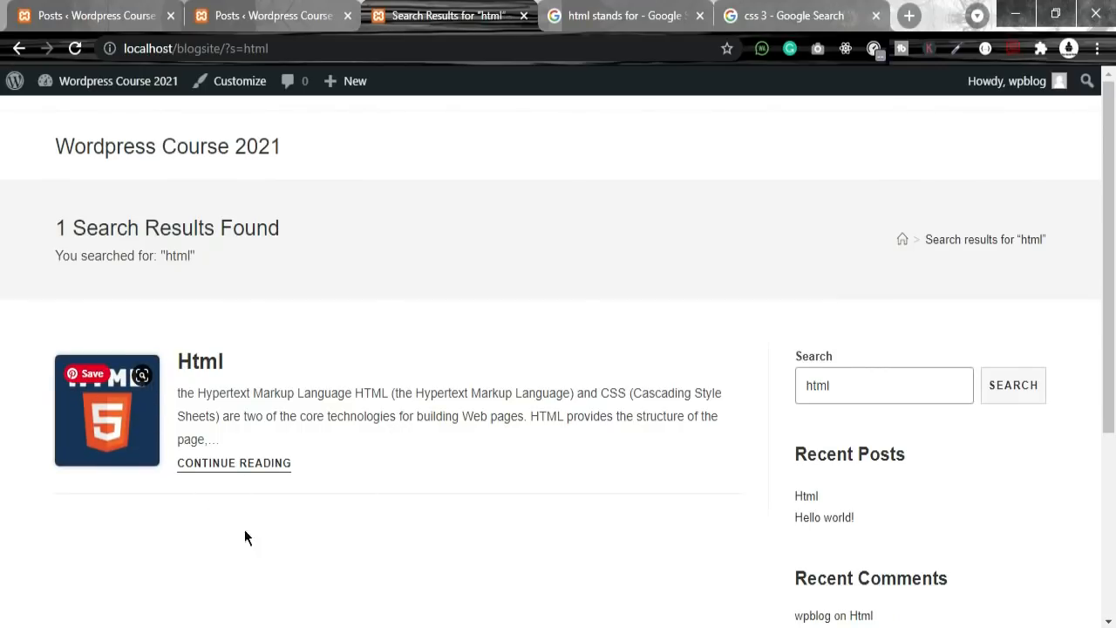
Step: Open the Html post, review its tags and comment, and return to the admin Posts tab
click(249, 465)
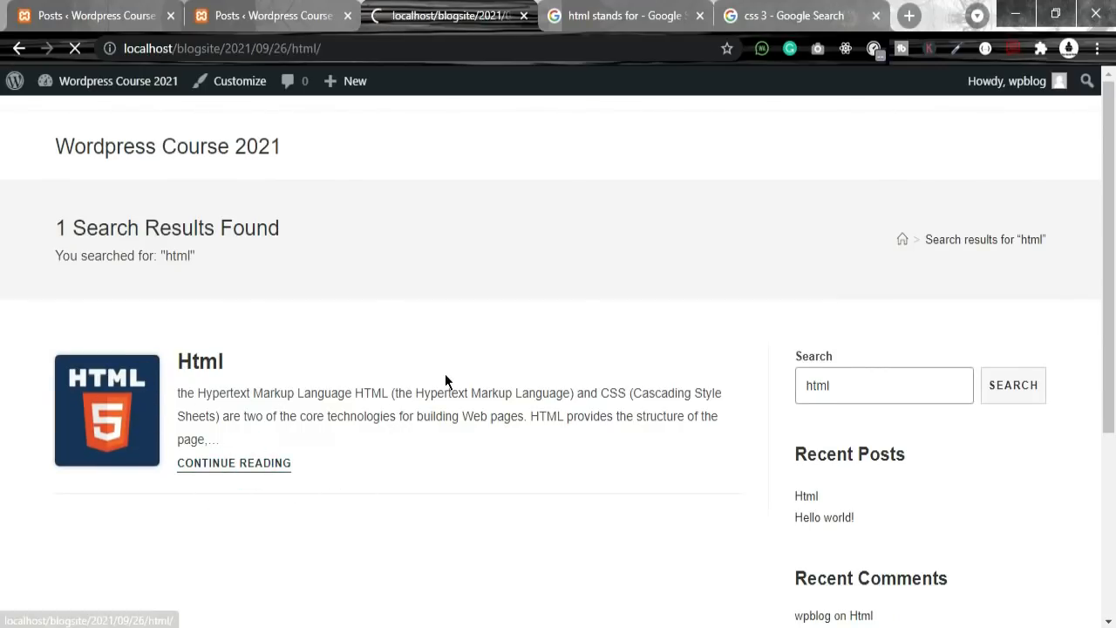
scroll(561, 445, down, 15)
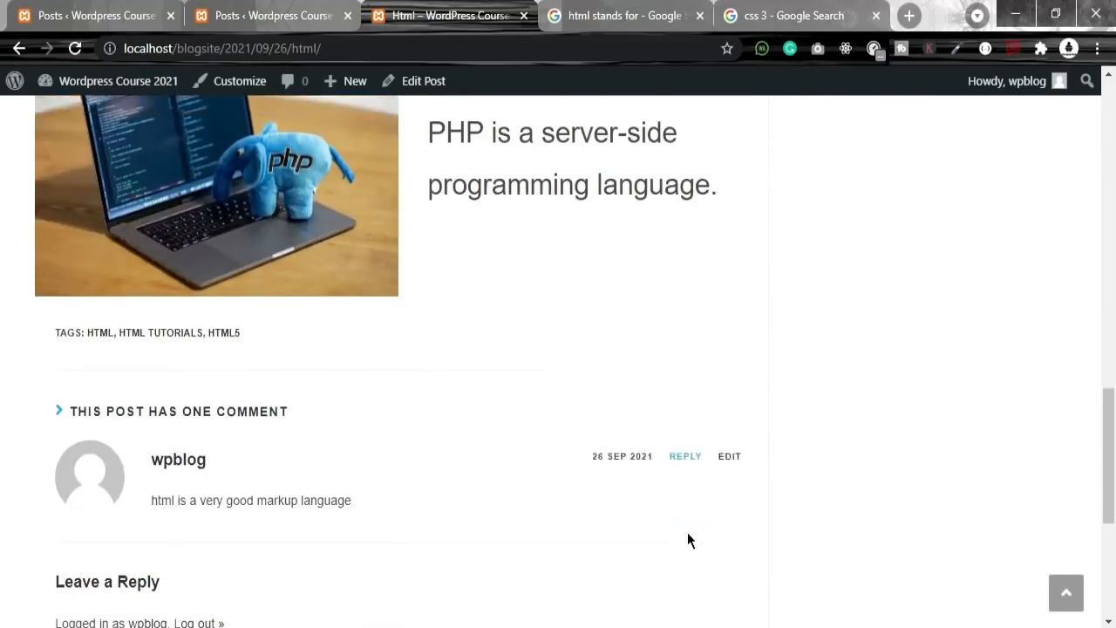
scroll(687, 532, up, 4)
click(249, 15)
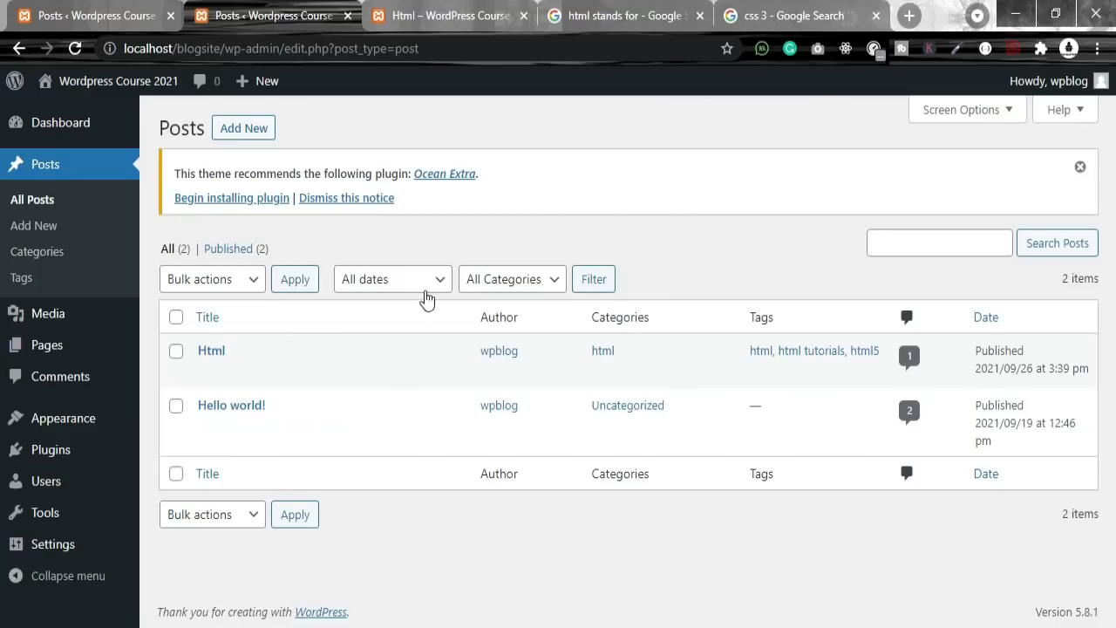
click(231, 286)
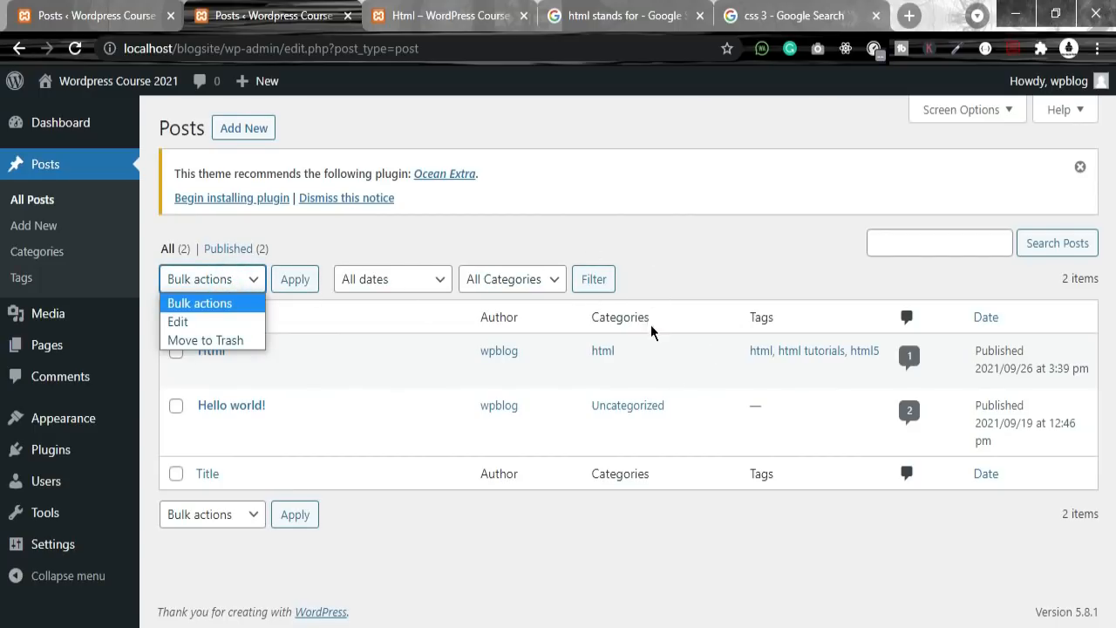
click(668, 370)
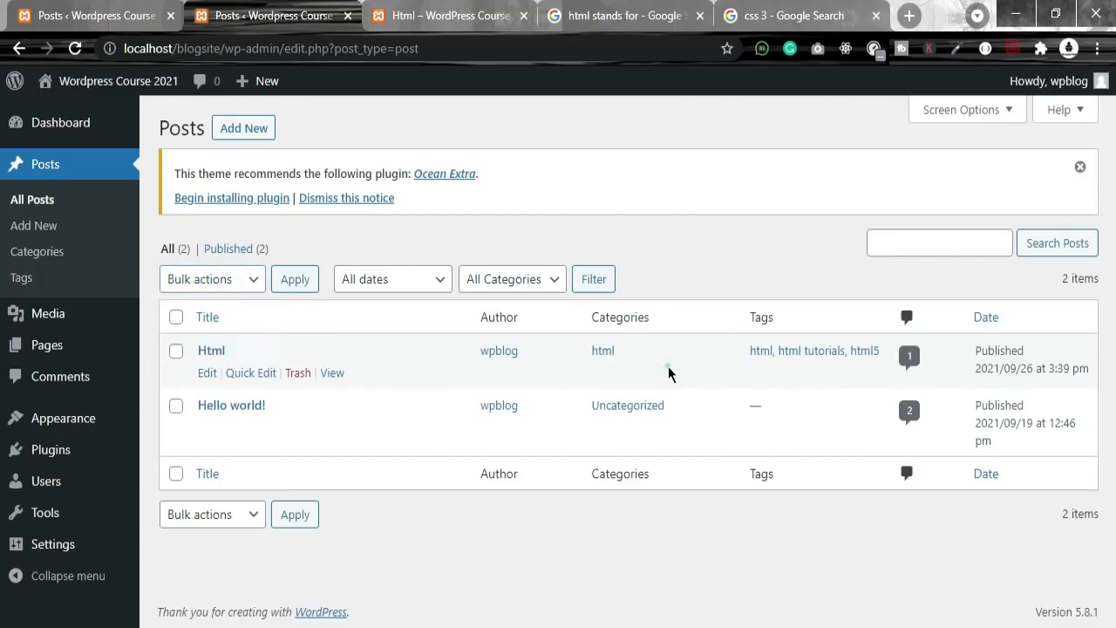
click(908, 366)
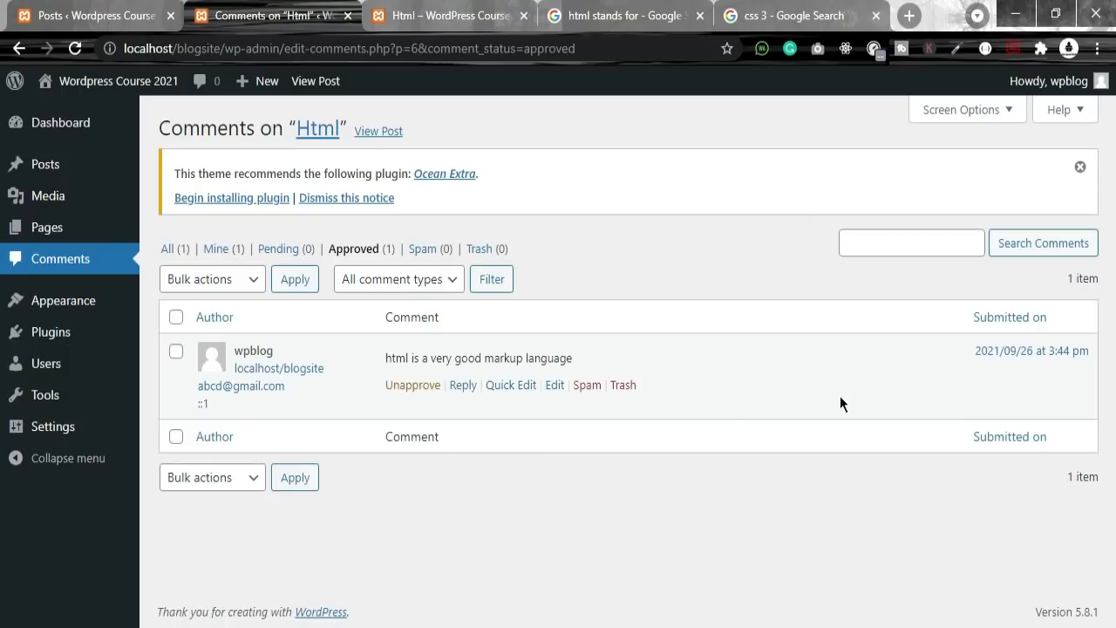
click(19, 48)
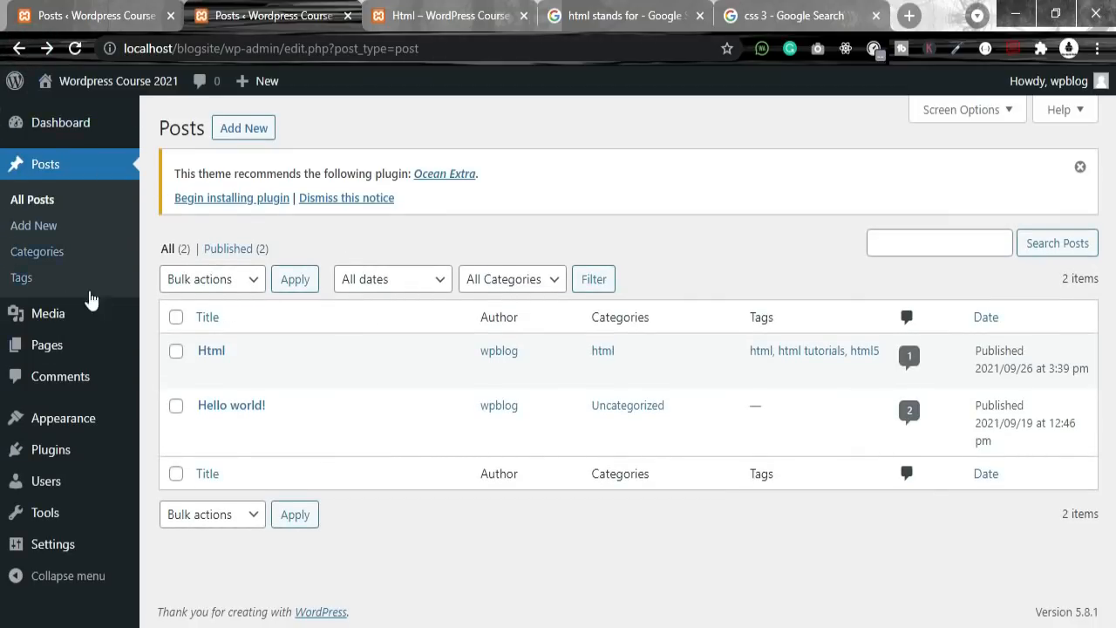
Step: Open the Categories page and examine the slug field help and page address
click(37, 258)
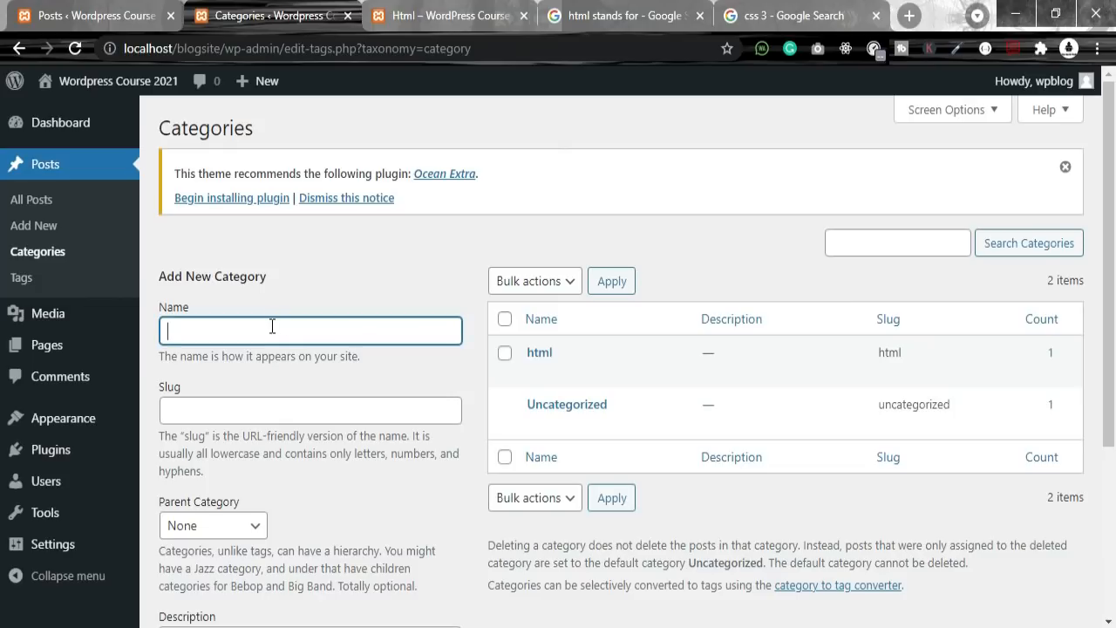
click(209, 412)
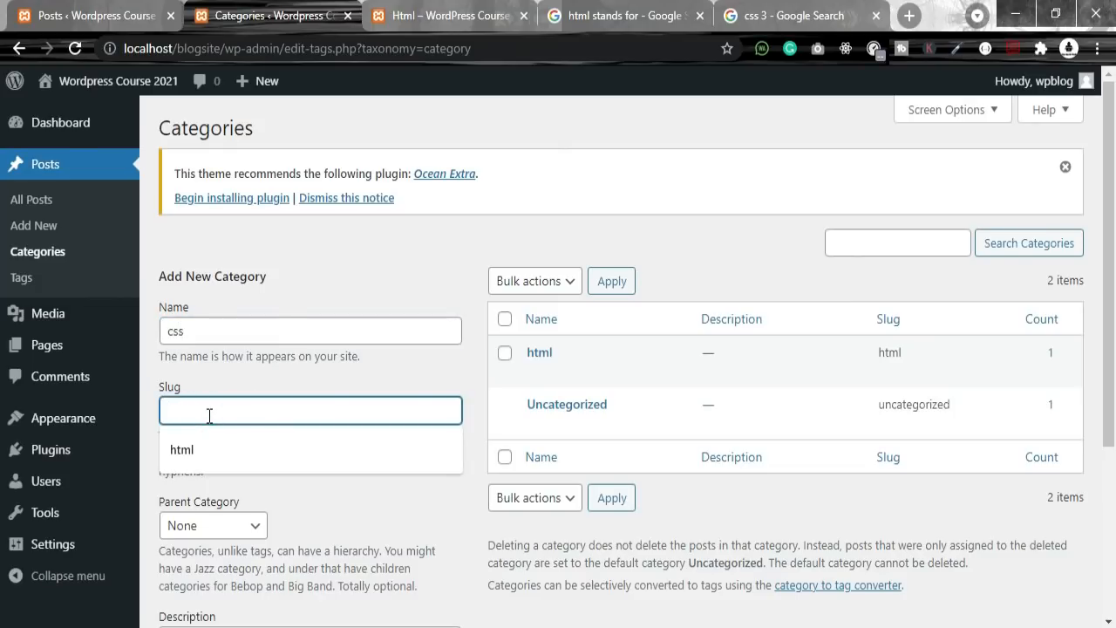
click(215, 392)
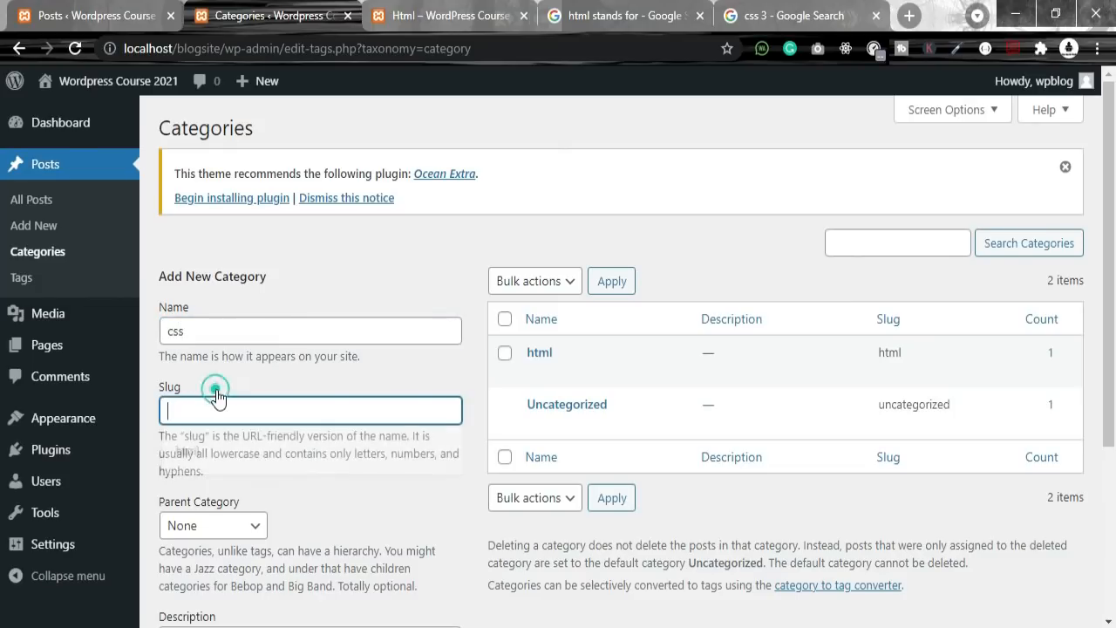
drag(242, 436, 397, 454)
click(301, 48)
drag(476, 48, 293, 49)
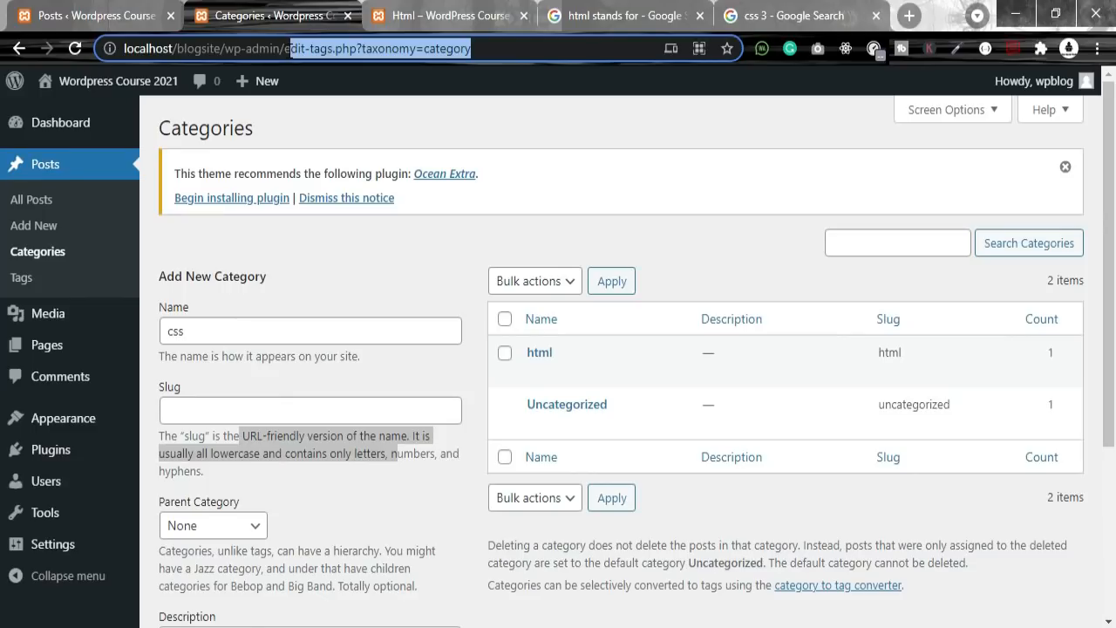
drag(291, 49, 123, 49)
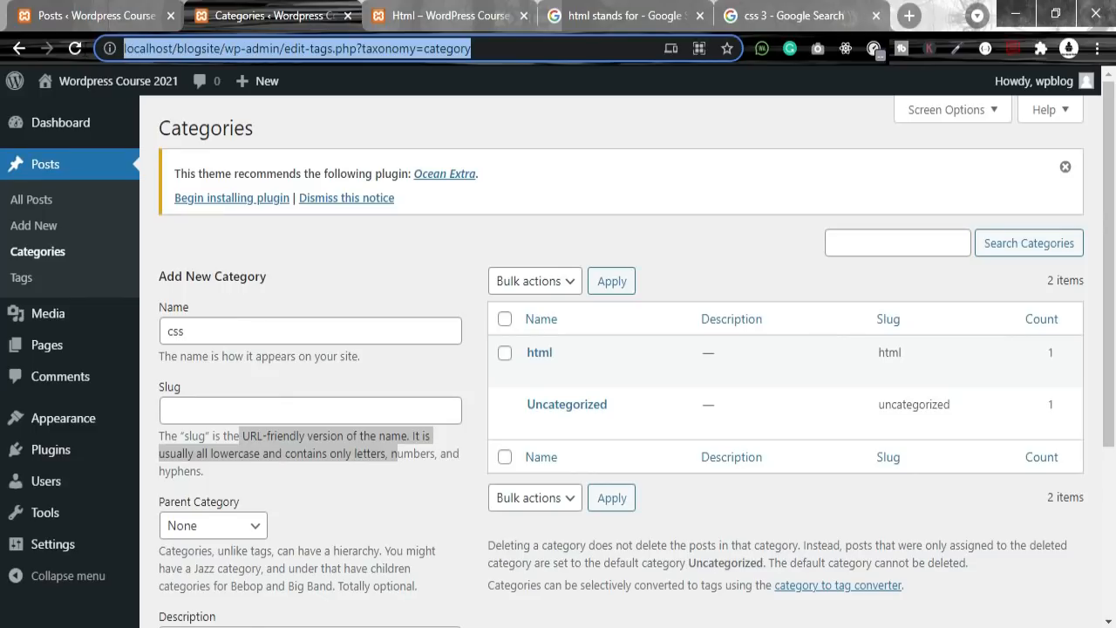
click(506, 49)
click(214, 406)
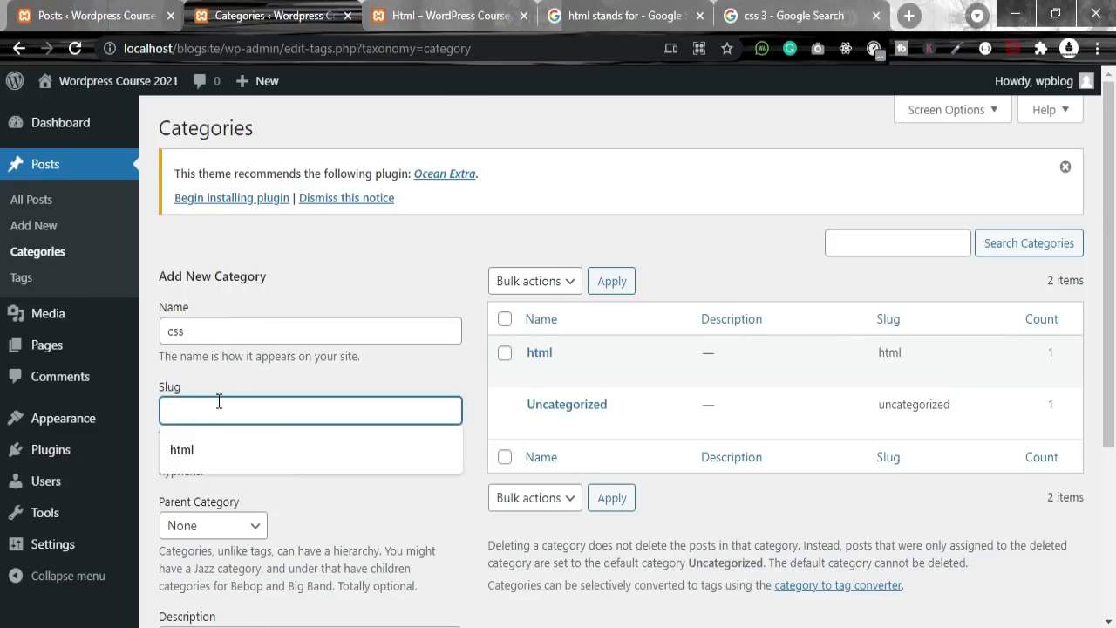
Step: Enter css as the slug and keep None as the parent category
text(css-3)
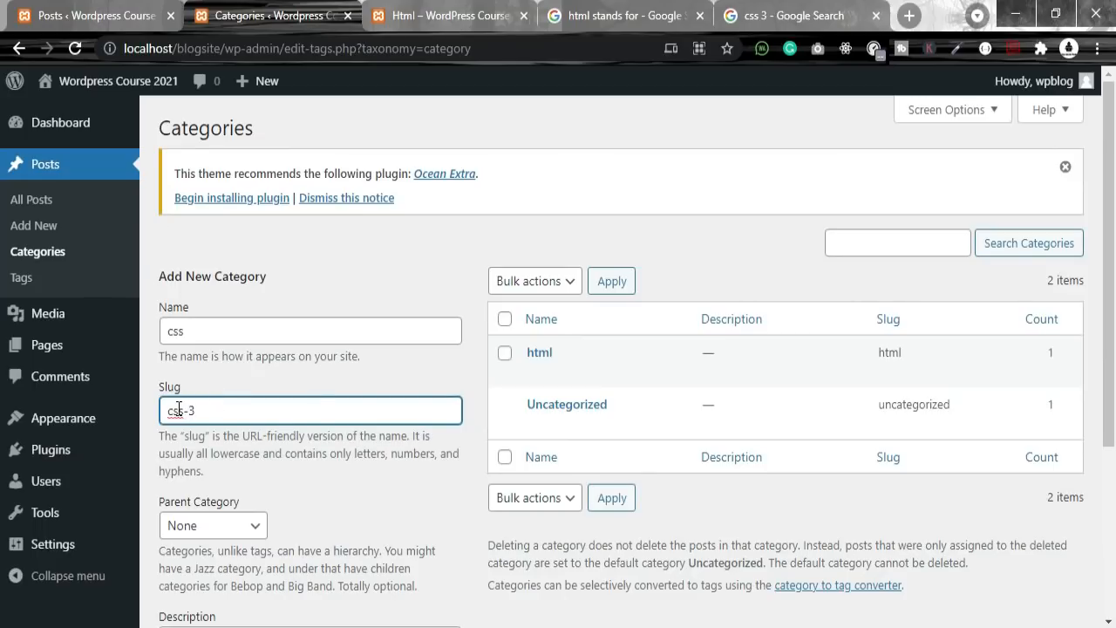
drag(224, 412, 150, 409)
drag(210, 454, 257, 454)
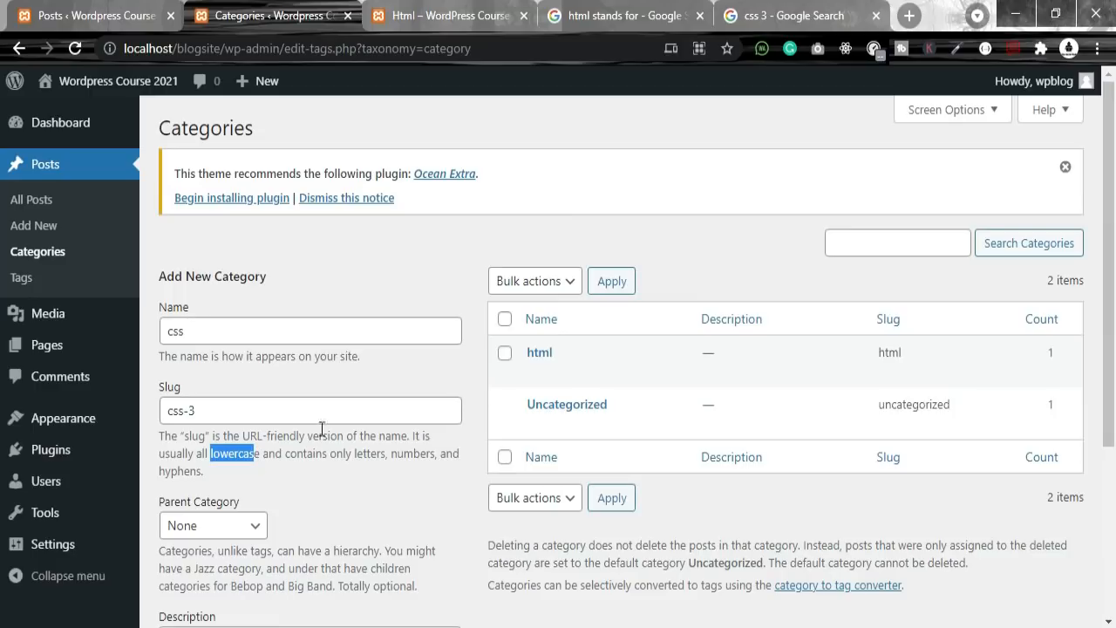
drag(354, 453, 454, 454)
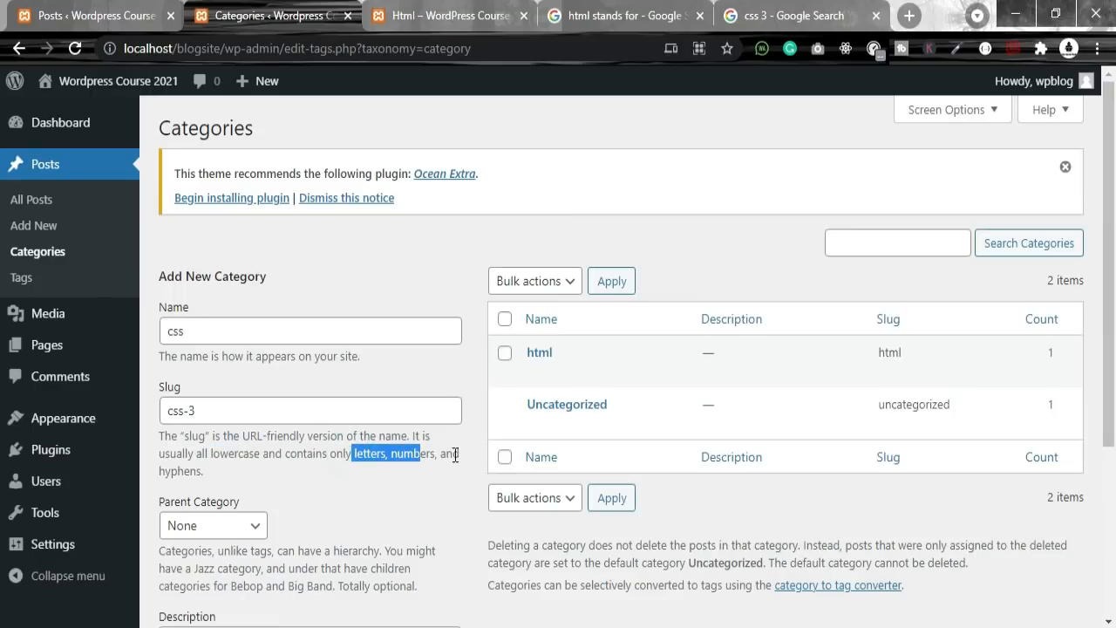
scroll(374, 379, down, 1)
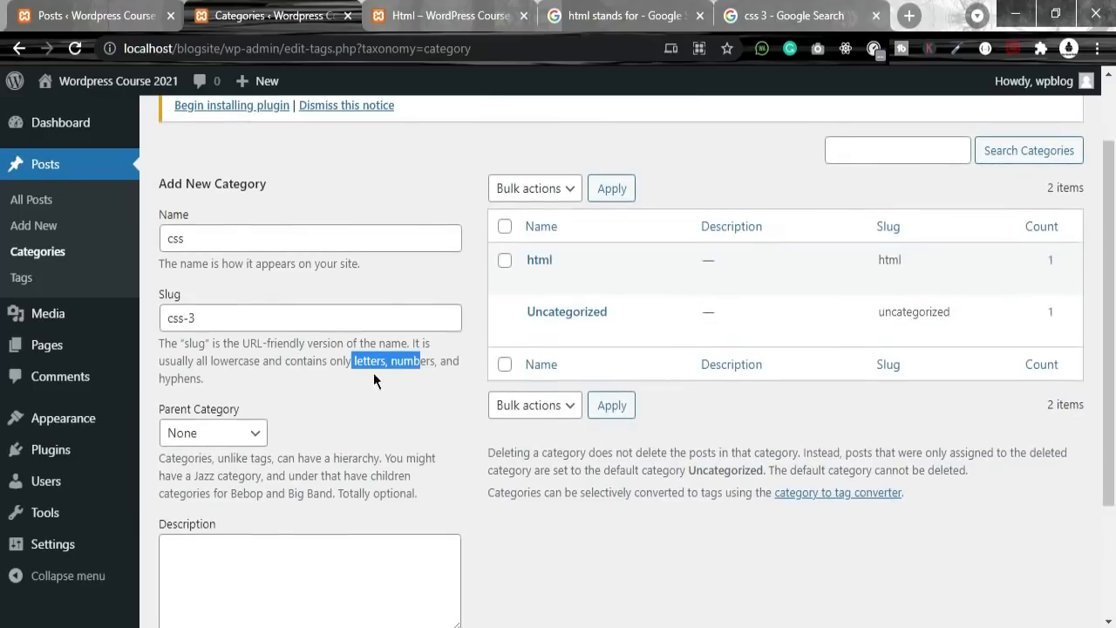
scroll(262, 305, down, 2)
click(219, 269)
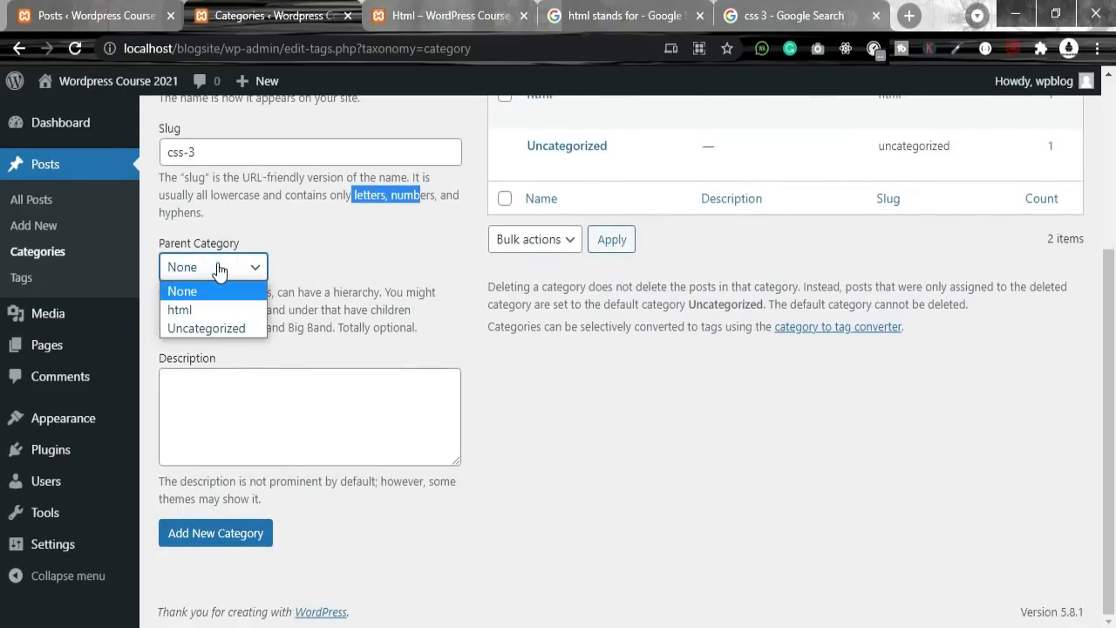
click(219, 270)
scroll(344, 371, up, 1)
scroll(353, 365, down, 1)
Step: Paste the CSS3 description, save the css category, and highlight its slug css-3
click(272, 410)
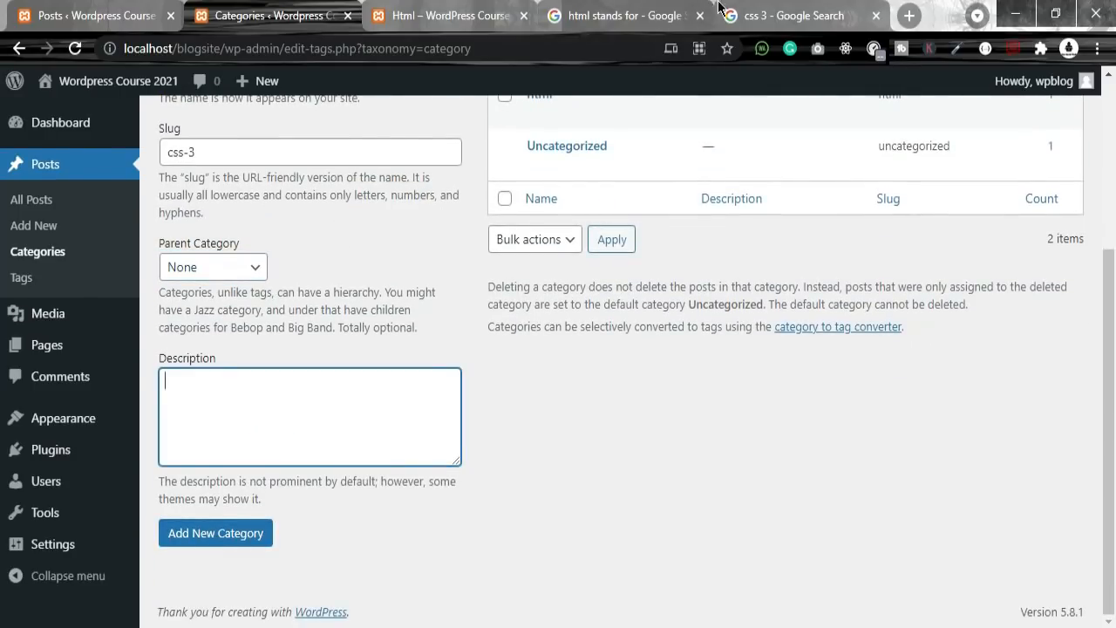
click(795, 17)
click(593, 16)
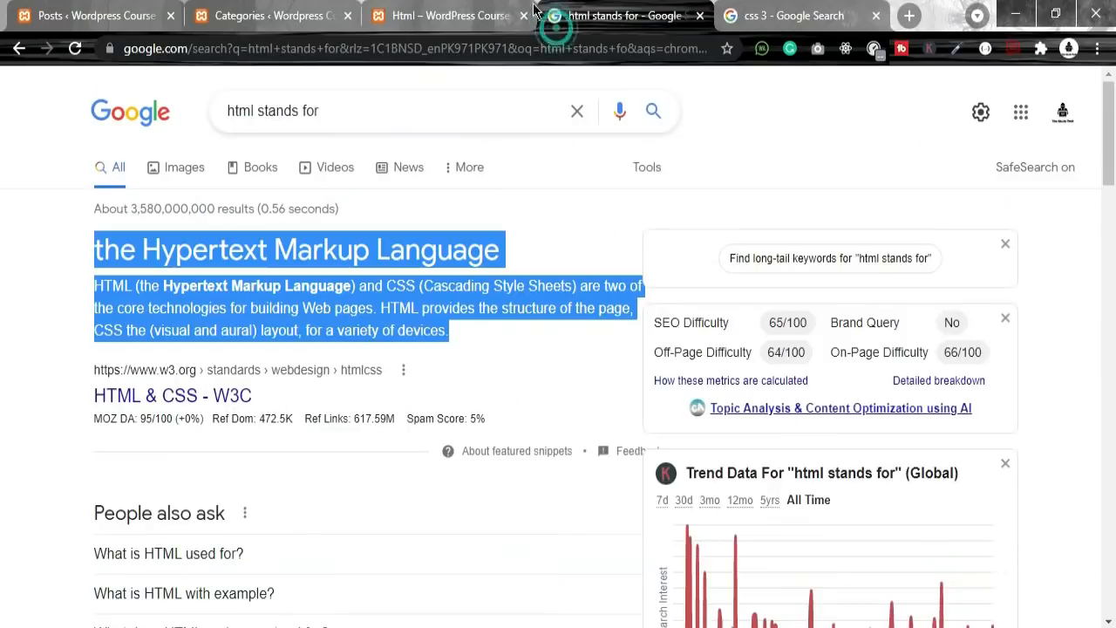
click(478, 16)
click(283, 9)
text(CSS3 is the latest version of the CSS specification. CSS3 adds several new styling features and im)
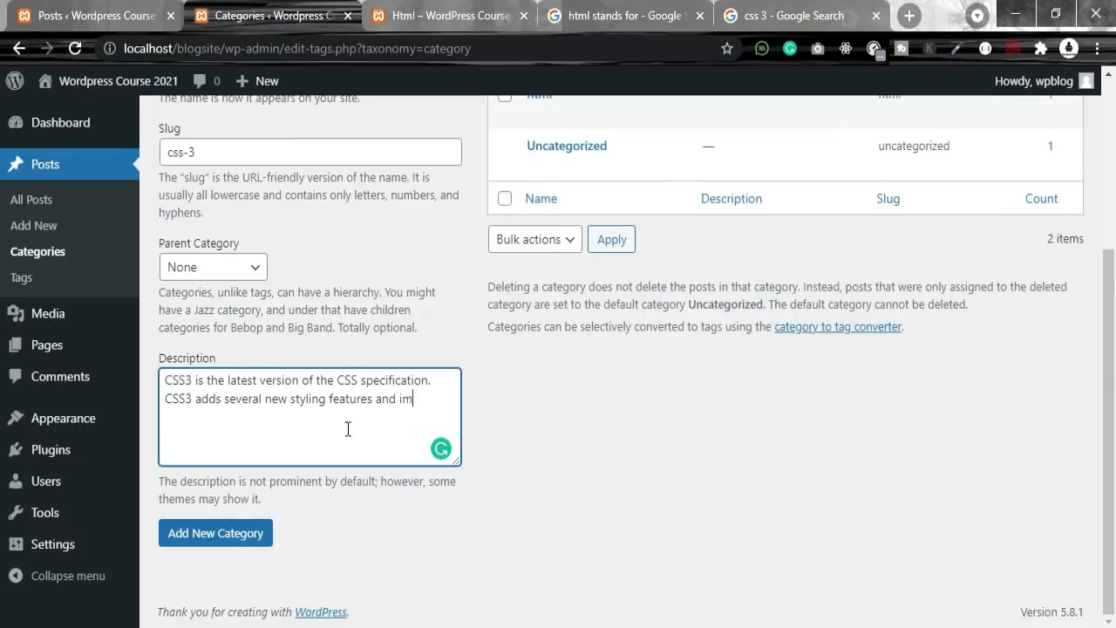
click(232, 542)
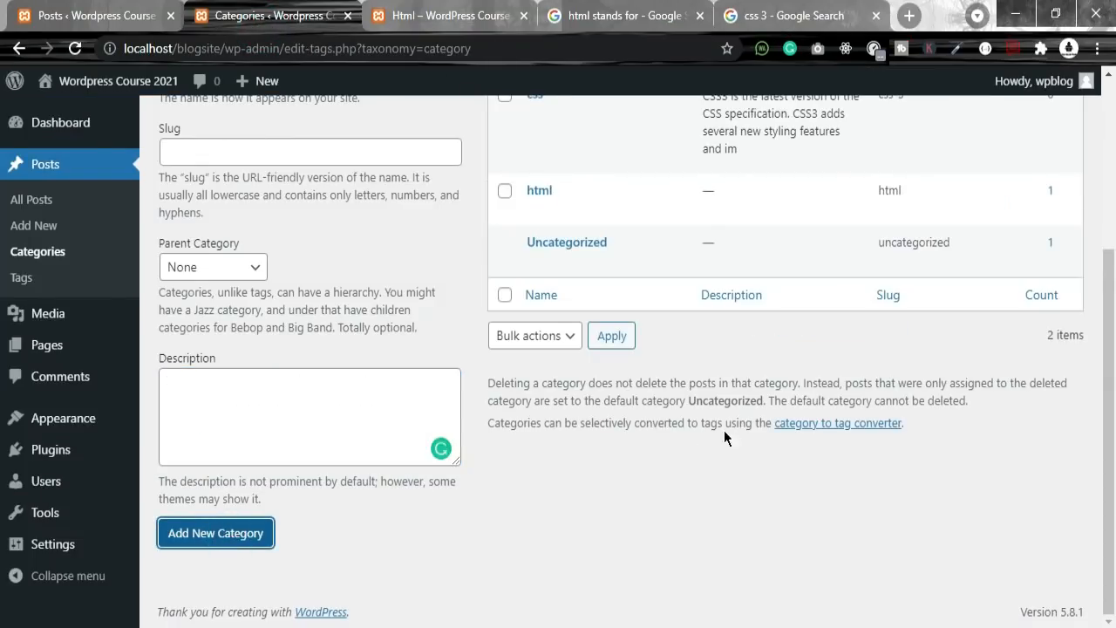
scroll(605, 443, up, 3)
drag(703, 354, 783, 415)
key(ctrl+c)
drag(879, 353, 905, 354)
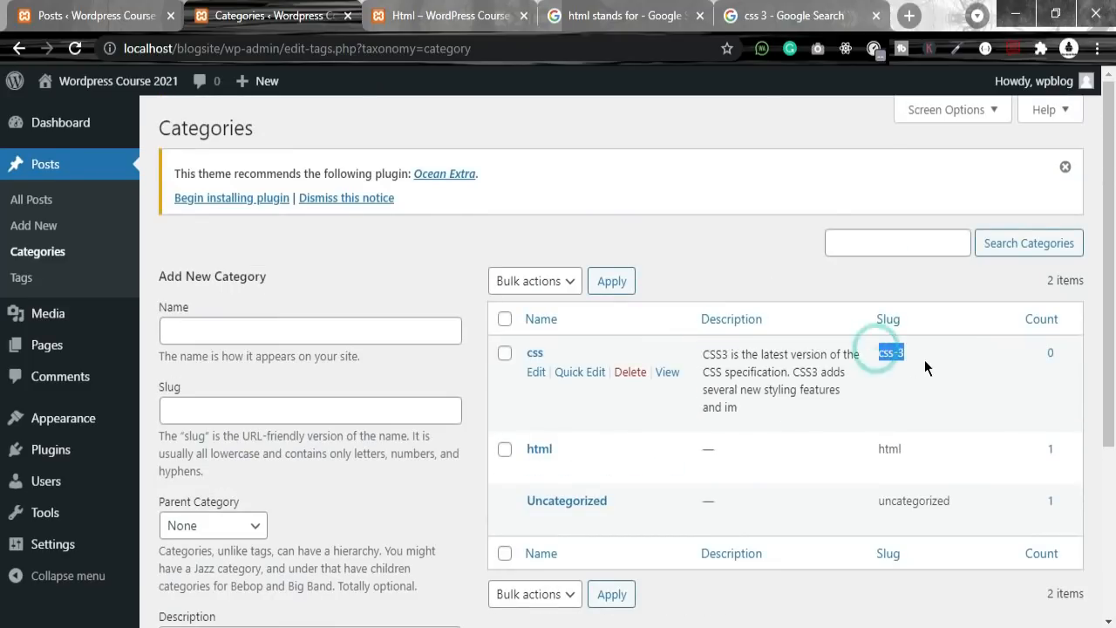
Step: Check the css category's posts, then open Posts > Add New in a separate tab
click(1051, 353)
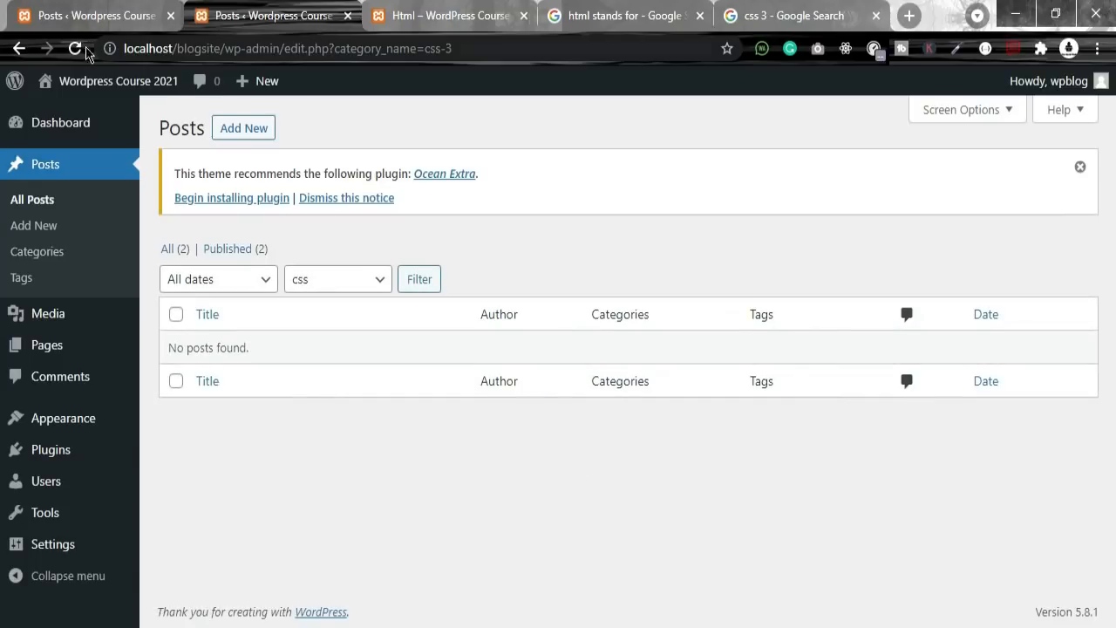
click(17, 50)
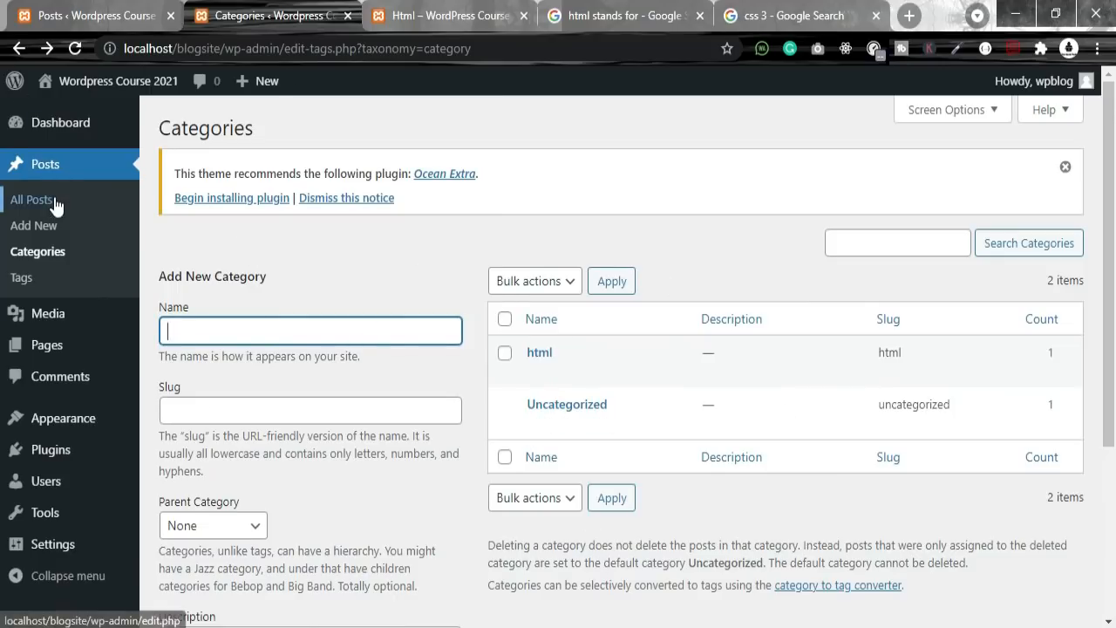
right_click(48, 232)
click(81, 237)
click(340, 15)
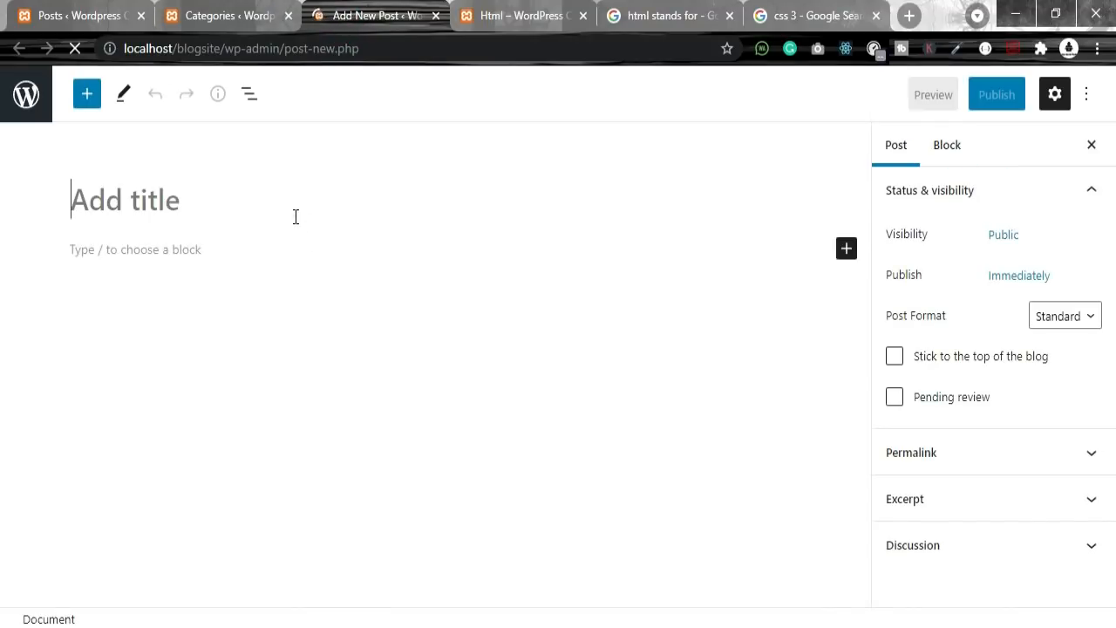
Step: Title the post css and paste the CSS3 description into the first paragraph
click(295, 216)
text(css)
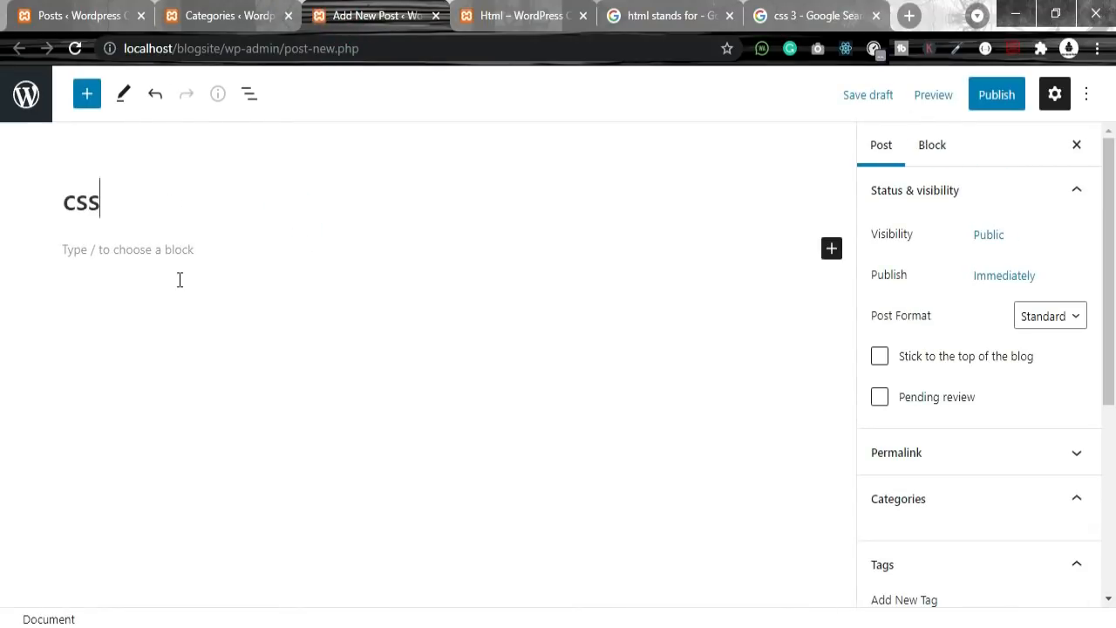
click(145, 284)
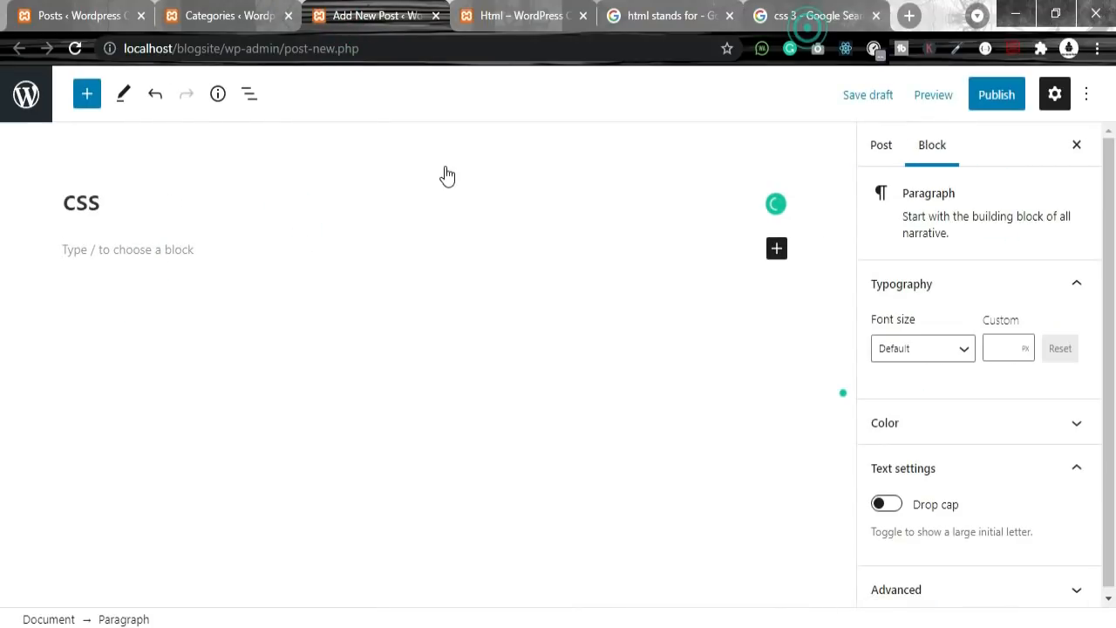
click(811, 16)
click(482, 15)
click(375, 16)
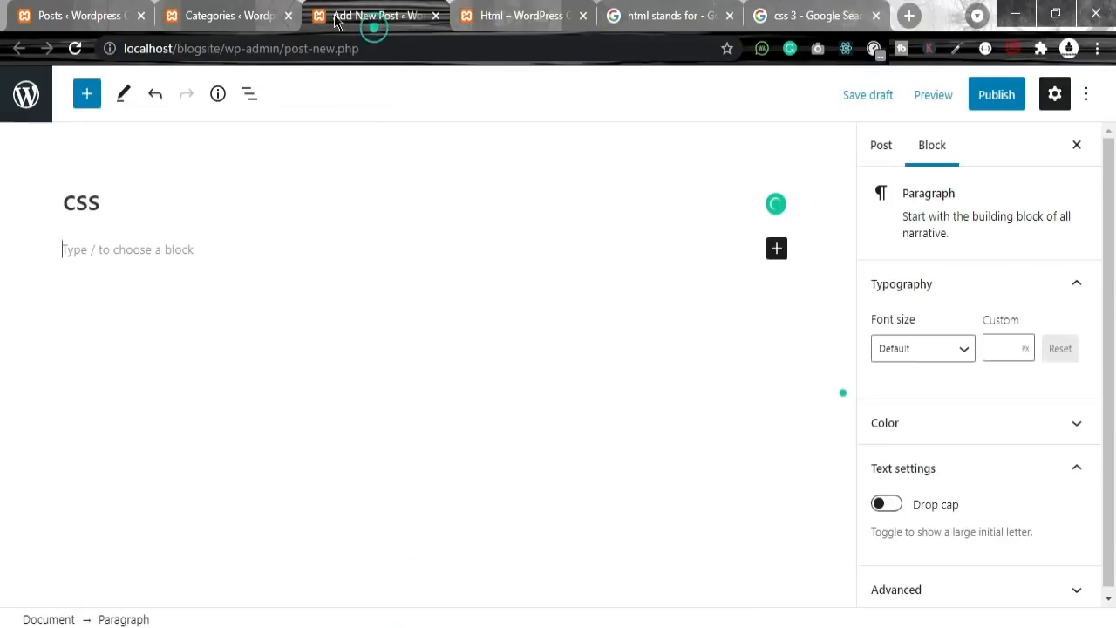
key(ctrl+v)
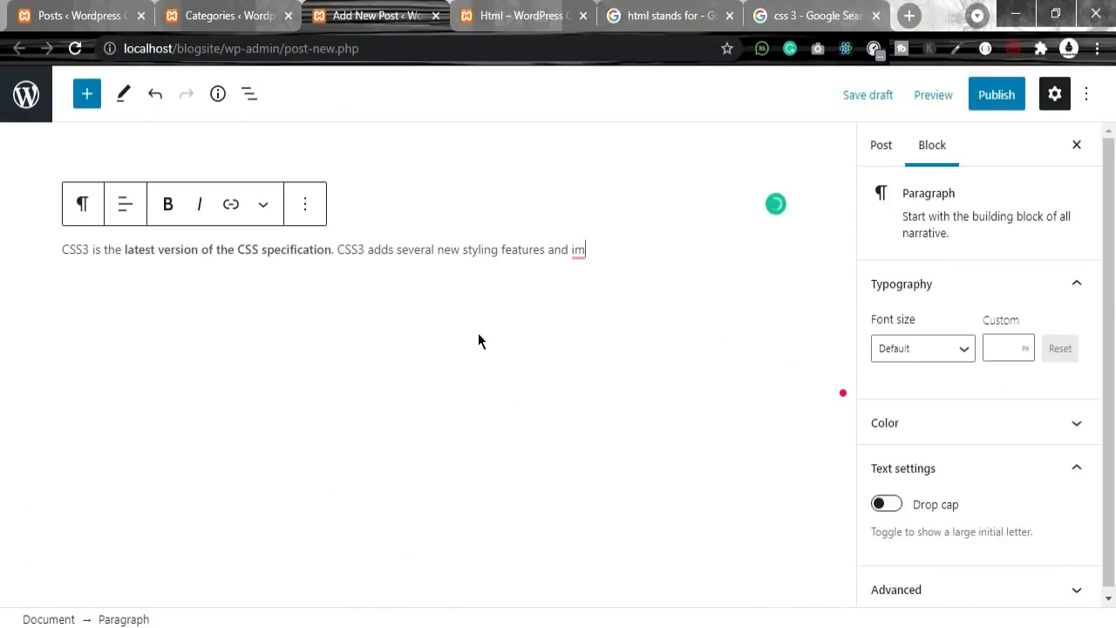
Step: Add an Image block below and upload the css3 image from the computer
click(622, 274)
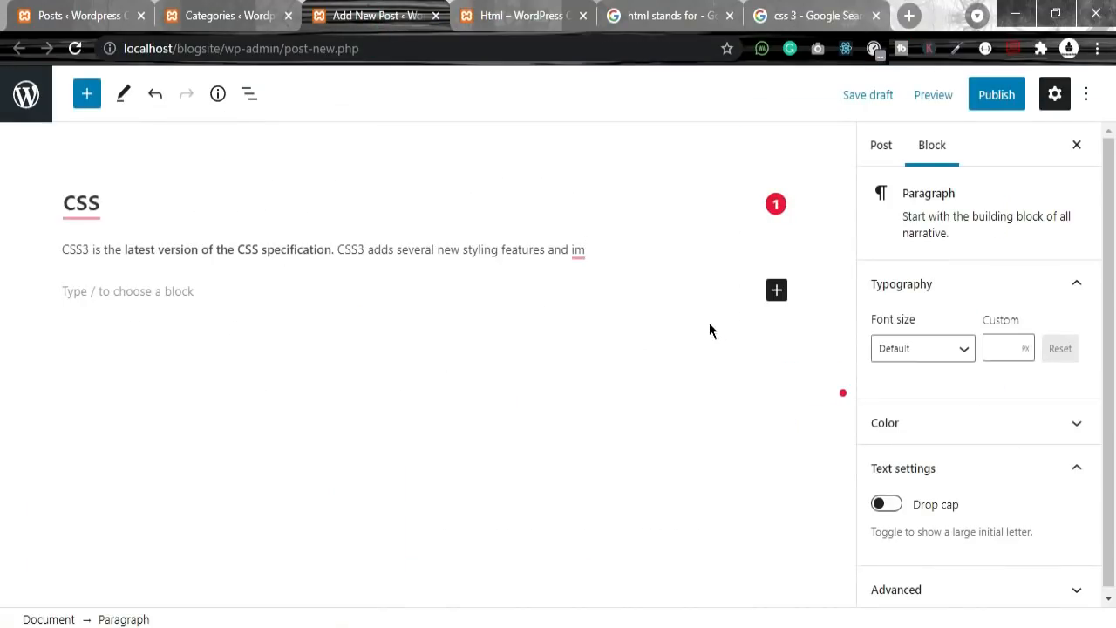
click(777, 291)
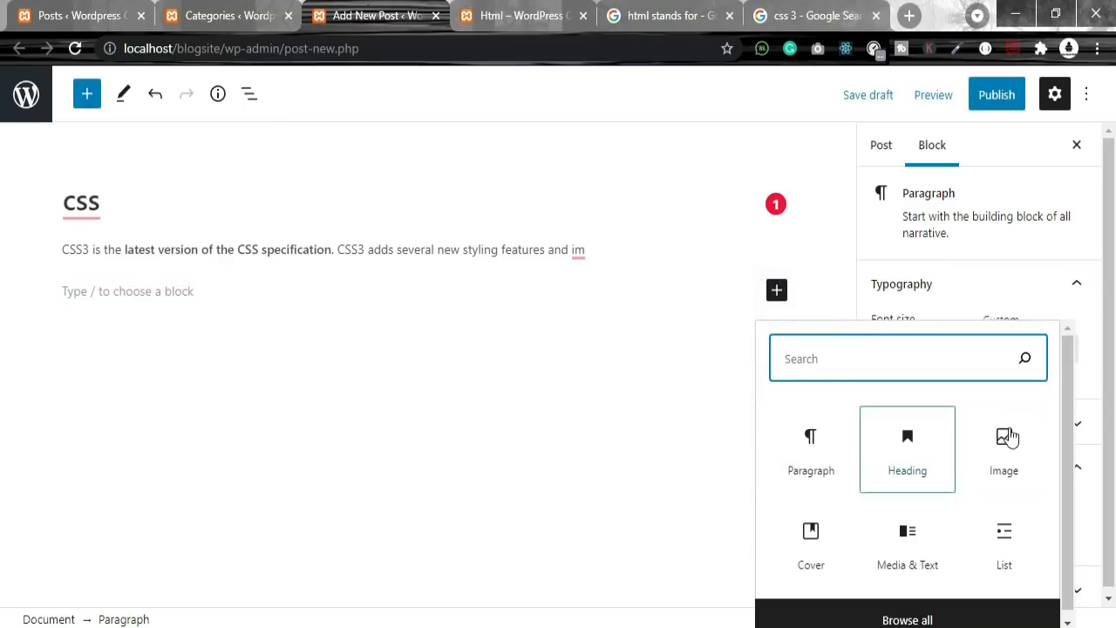
click(1005, 440)
click(103, 420)
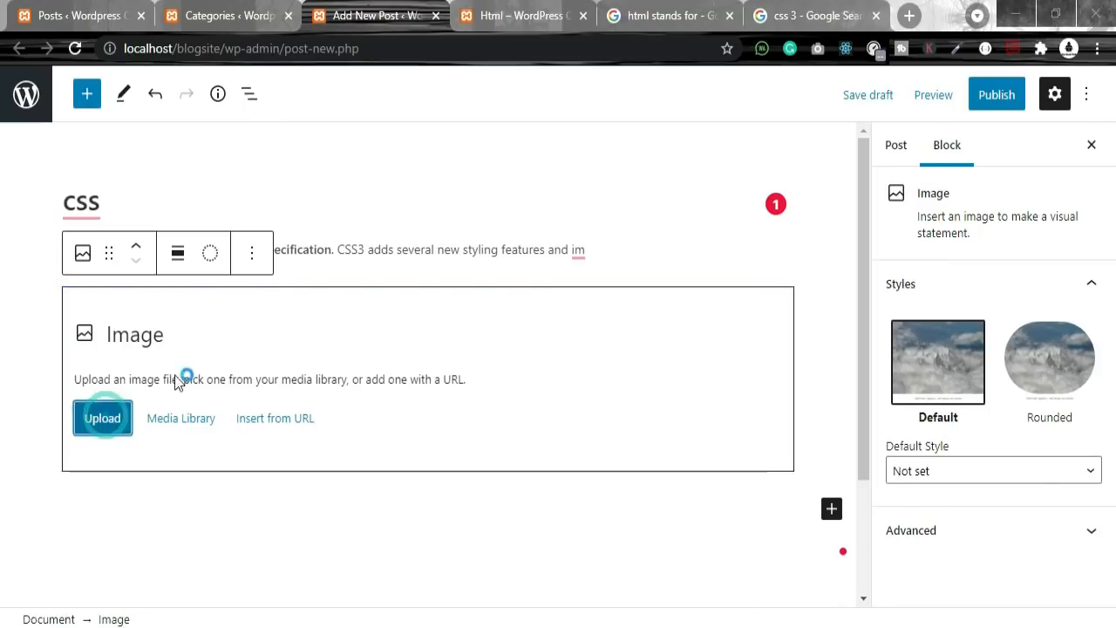
double_click(228, 175)
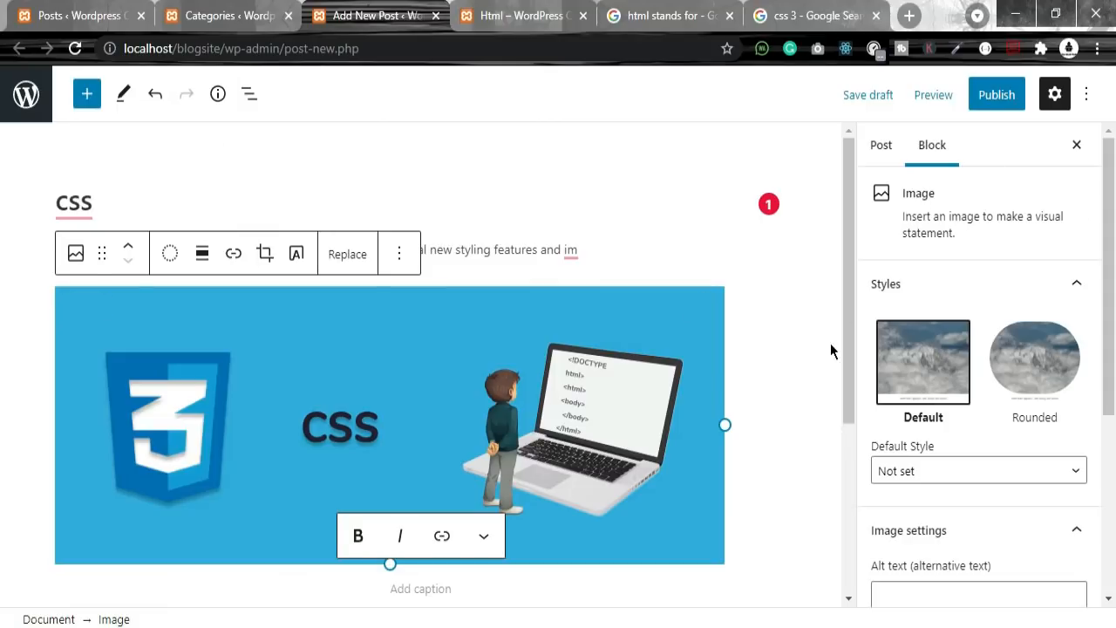
scroll(837, 348, down, 3)
scroll(959, 478, down, 4)
scroll(972, 411, up, 2)
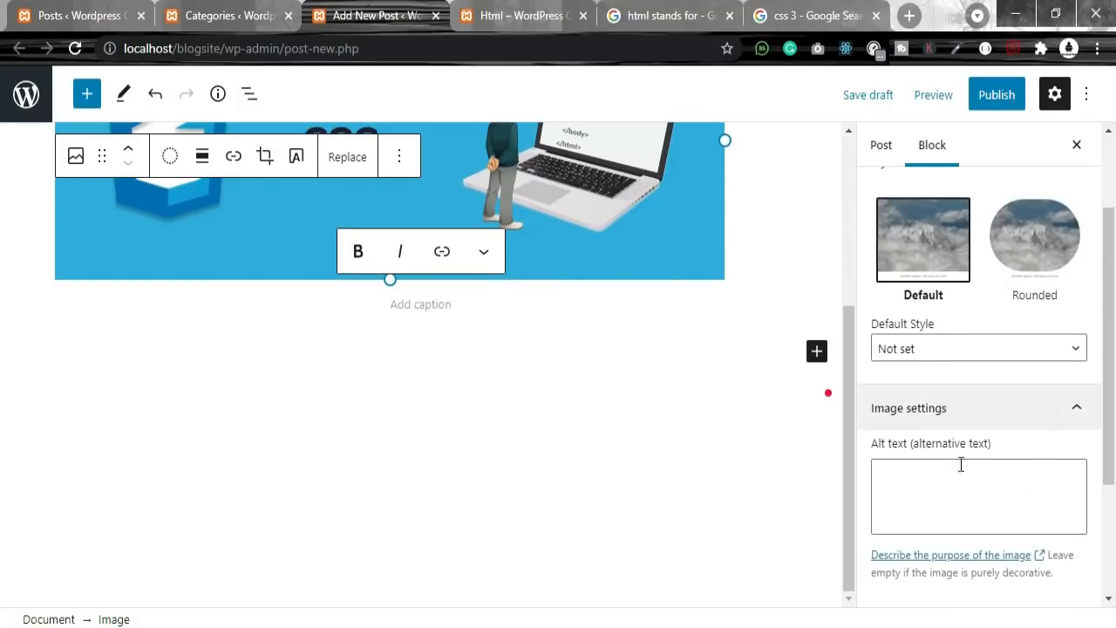
Step: Give the image alt text css3 and resize it to 556 by 217
click(905, 472)
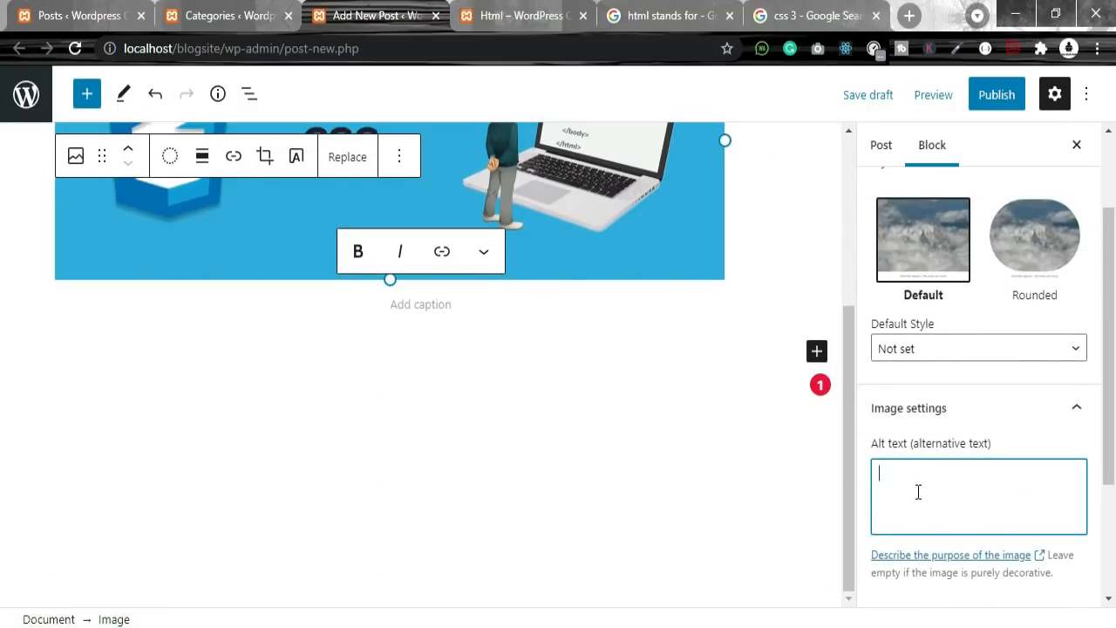
scroll(996, 472, down, 3)
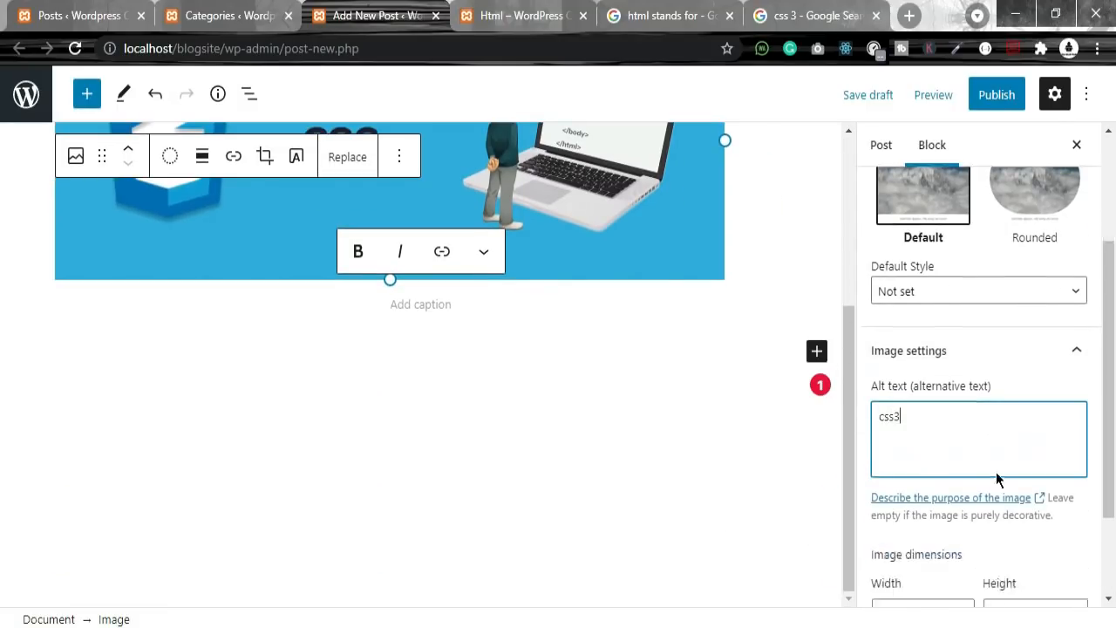
click(936, 485)
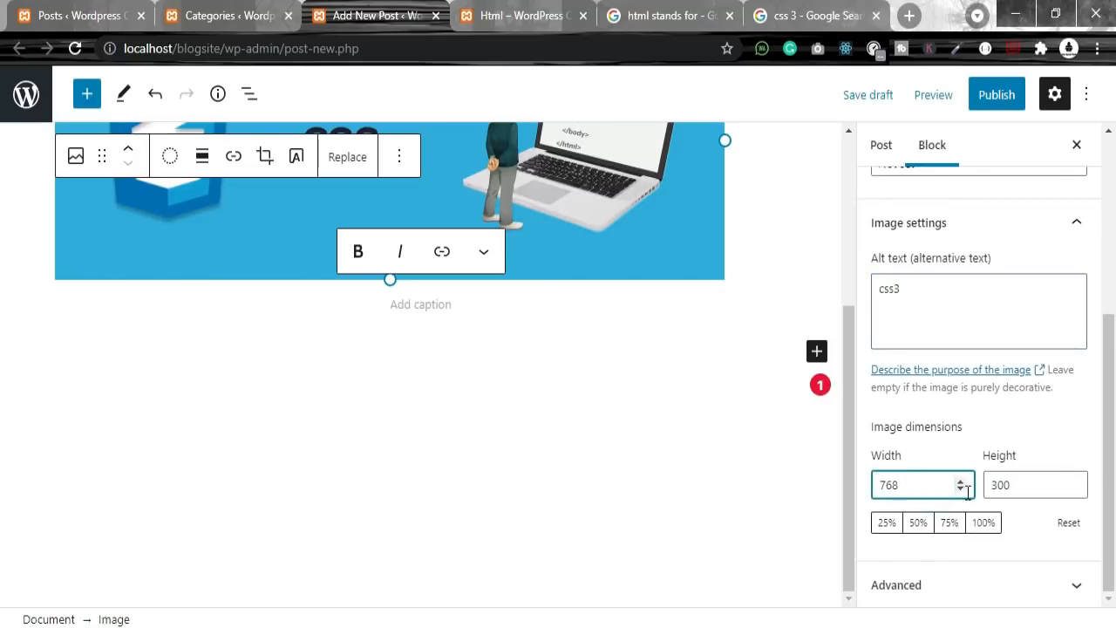
click(916, 527)
click(887, 523)
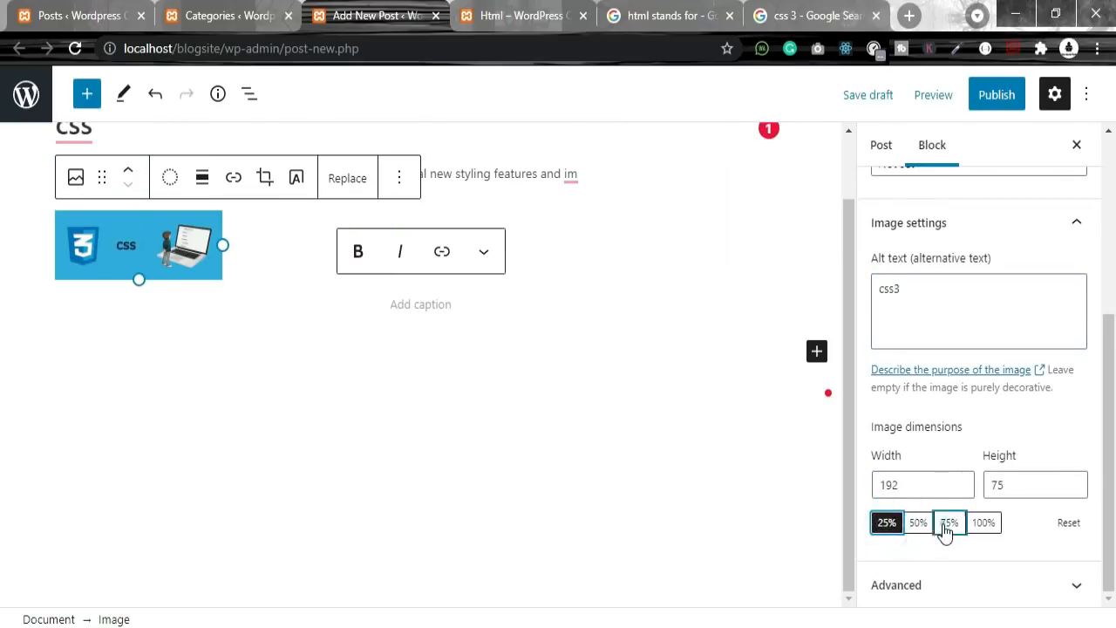
click(949, 524)
drag(559, 245, 540, 302)
Step: Caption the image CSS 3 and look at the advanced title attribute
click(437, 327)
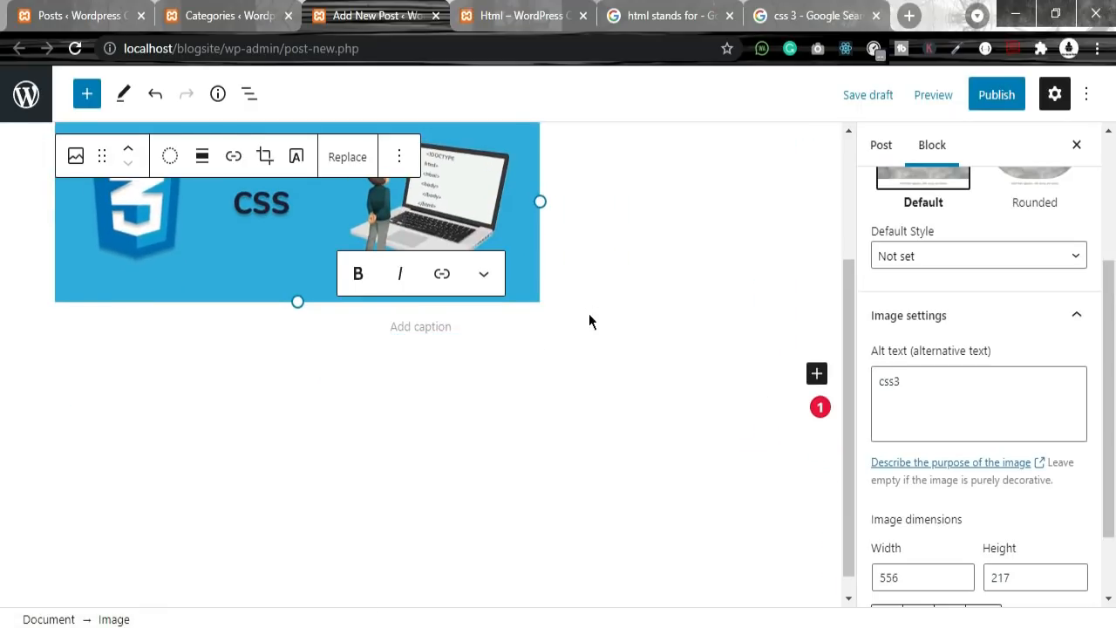
text(css 3)
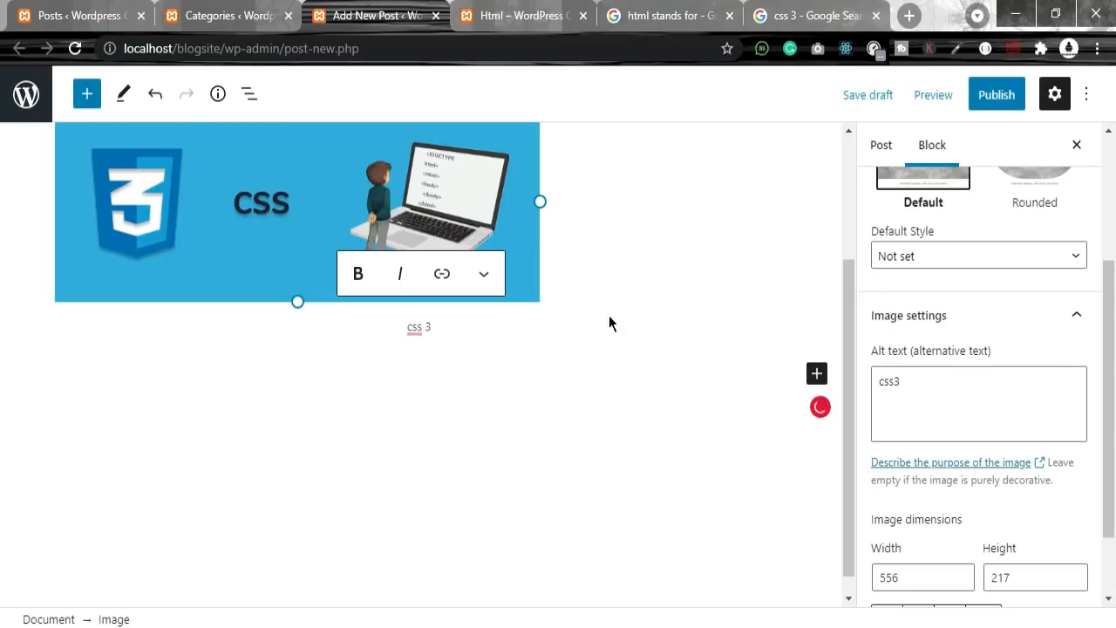
mouse_move(411, 327)
click(421, 358)
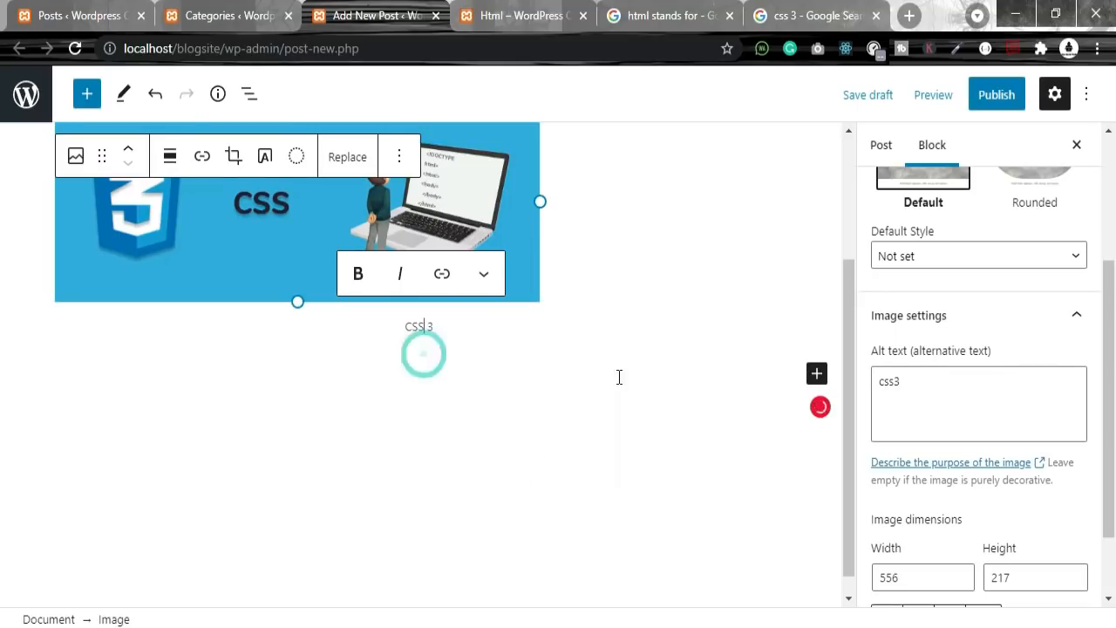
scroll(959, 580, down, 1)
click(990, 586)
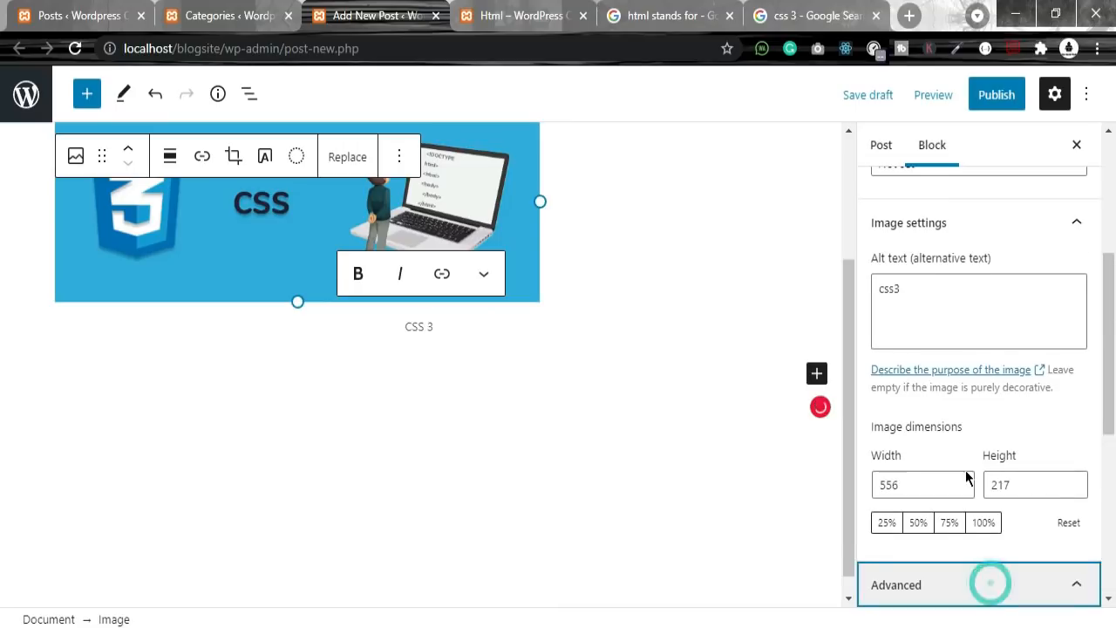
click(926, 351)
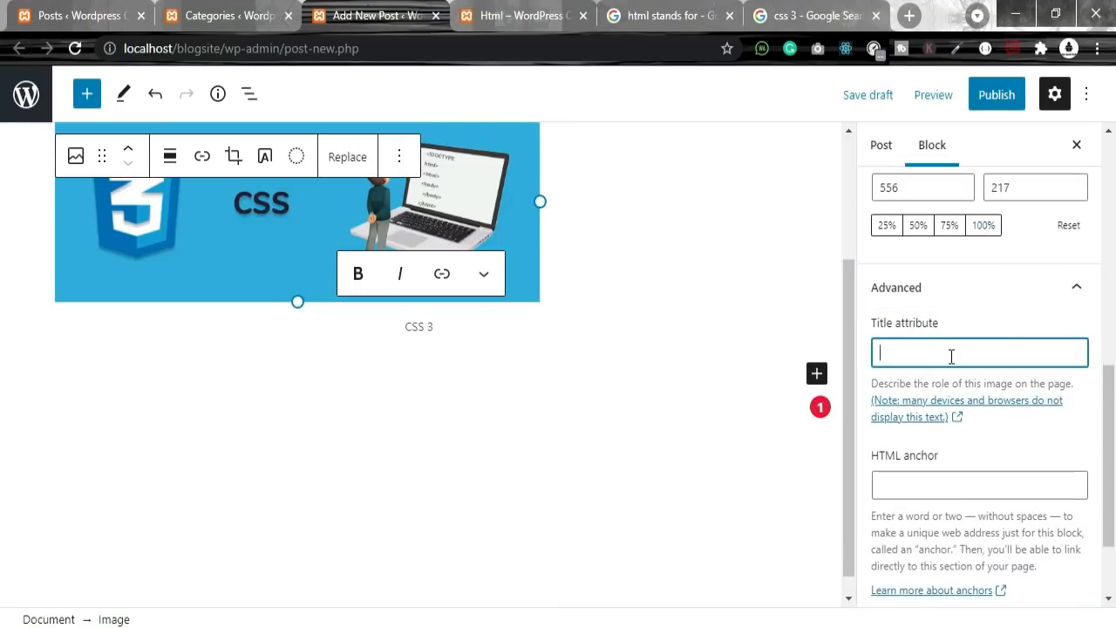
Step: Try the Rounded image style, then keep the Default style
scroll(938, 480, down, 2)
scroll(907, 397, up, 4)
scroll(933, 471, down, 4)
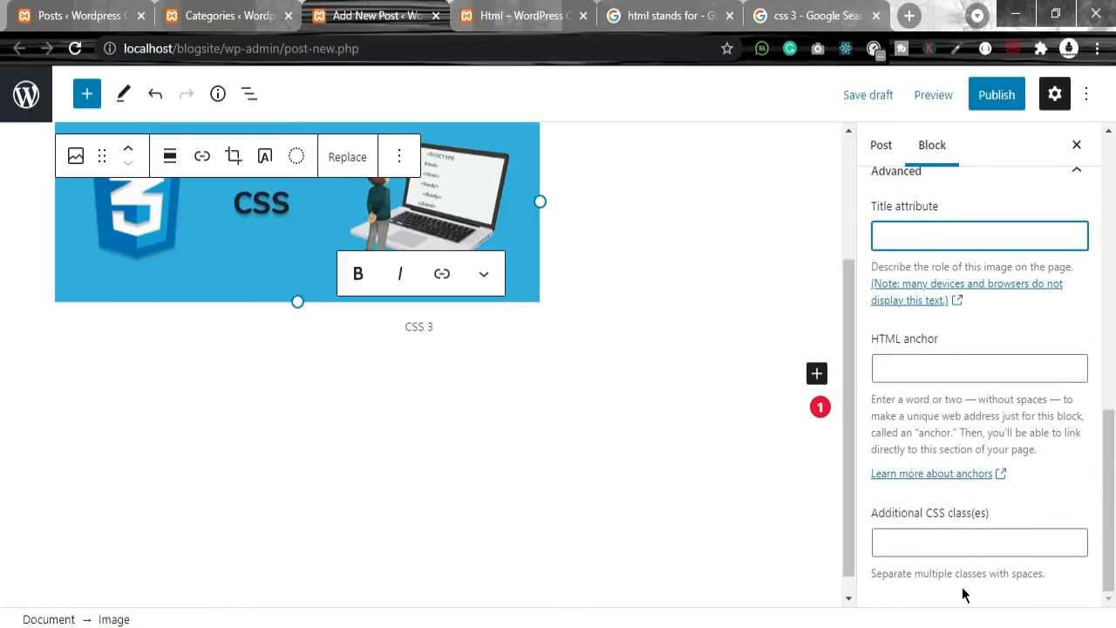
scroll(986, 521, up, 5)
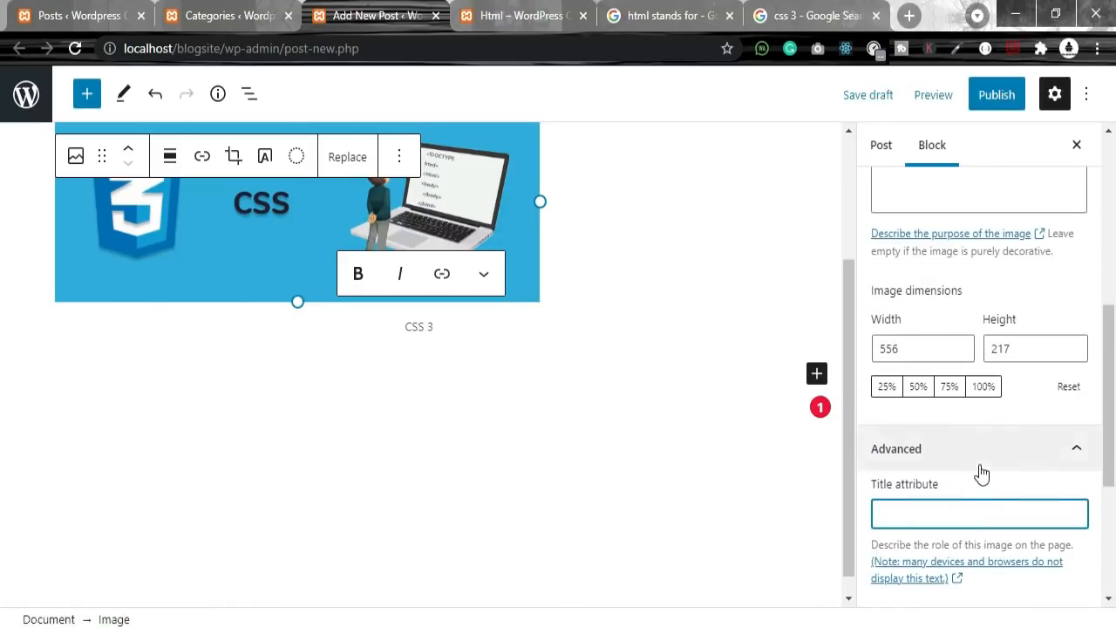
scroll(979, 473, up, 7)
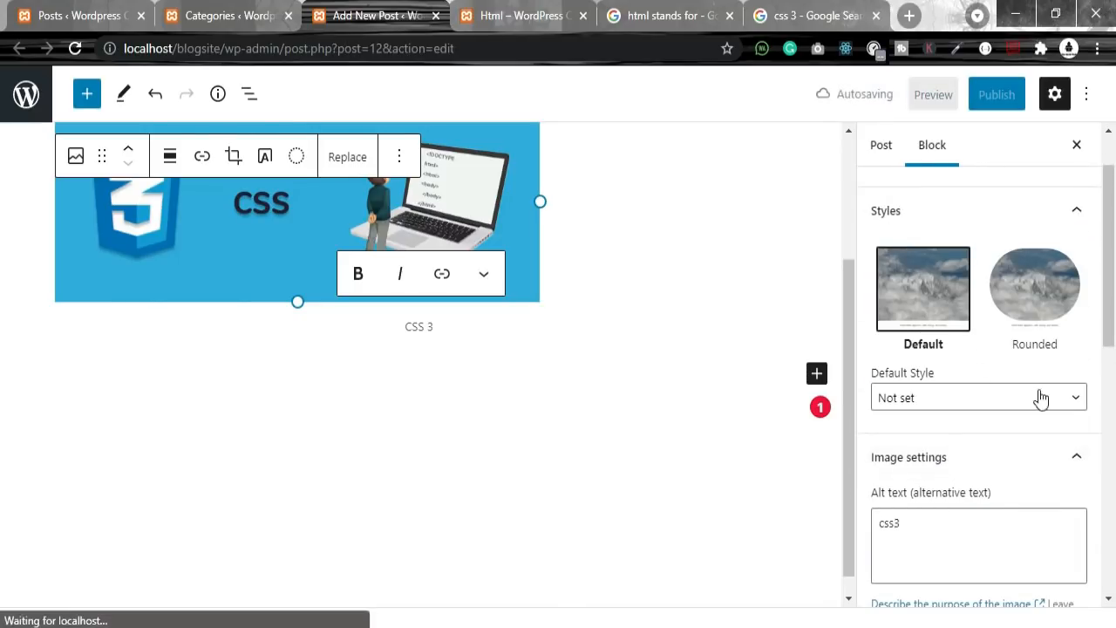
click(1040, 299)
click(937, 305)
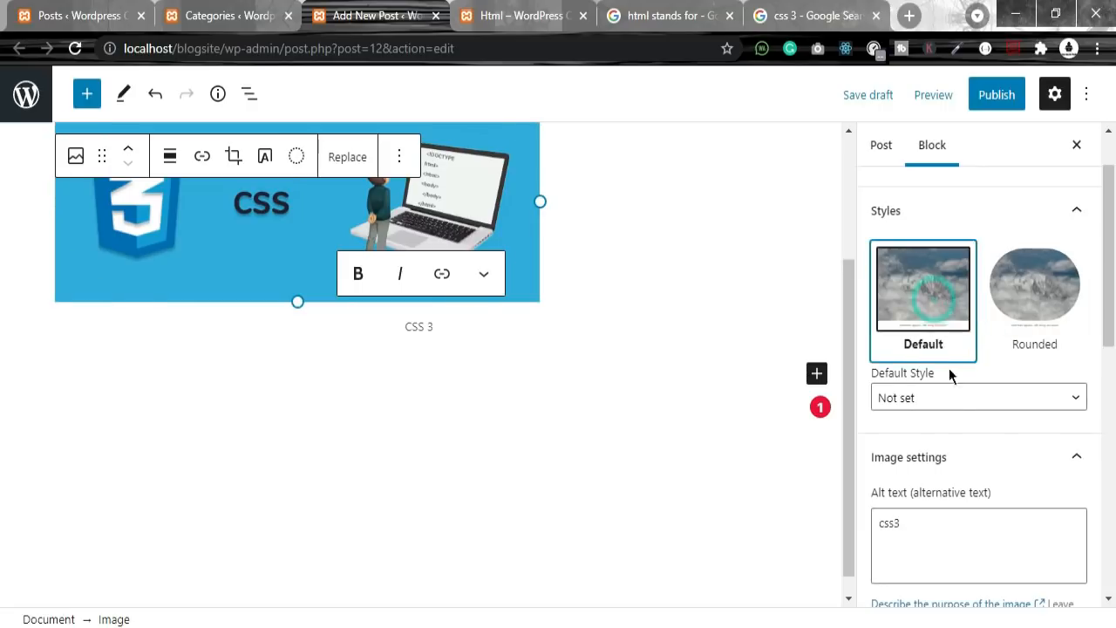
scroll(957, 393, up, 1)
click(977, 471)
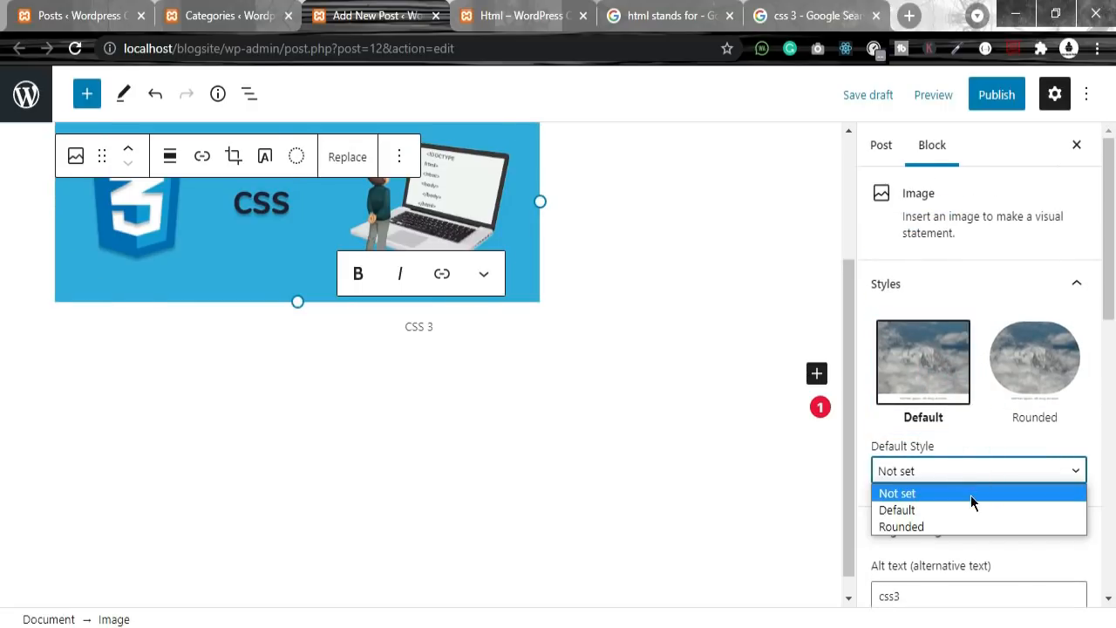
click(972, 465)
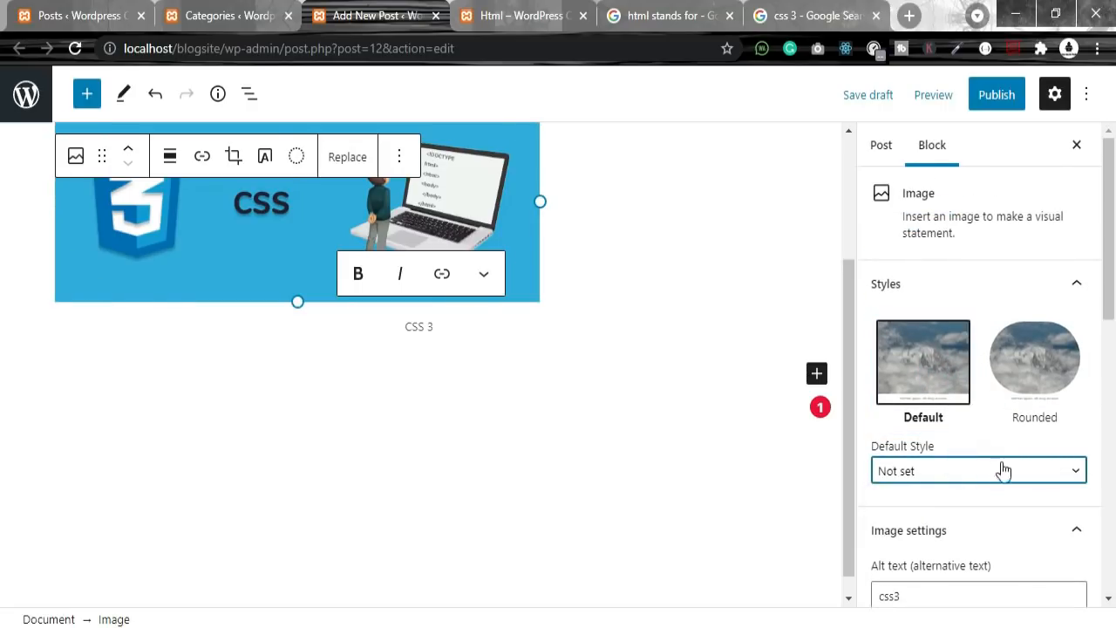
click(912, 466)
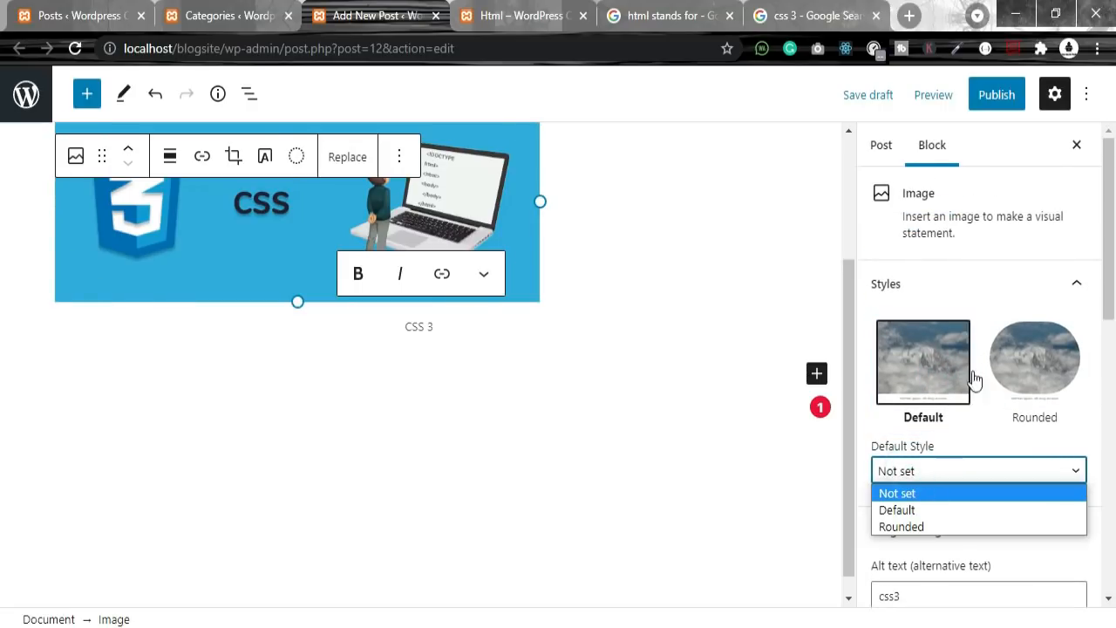
click(947, 398)
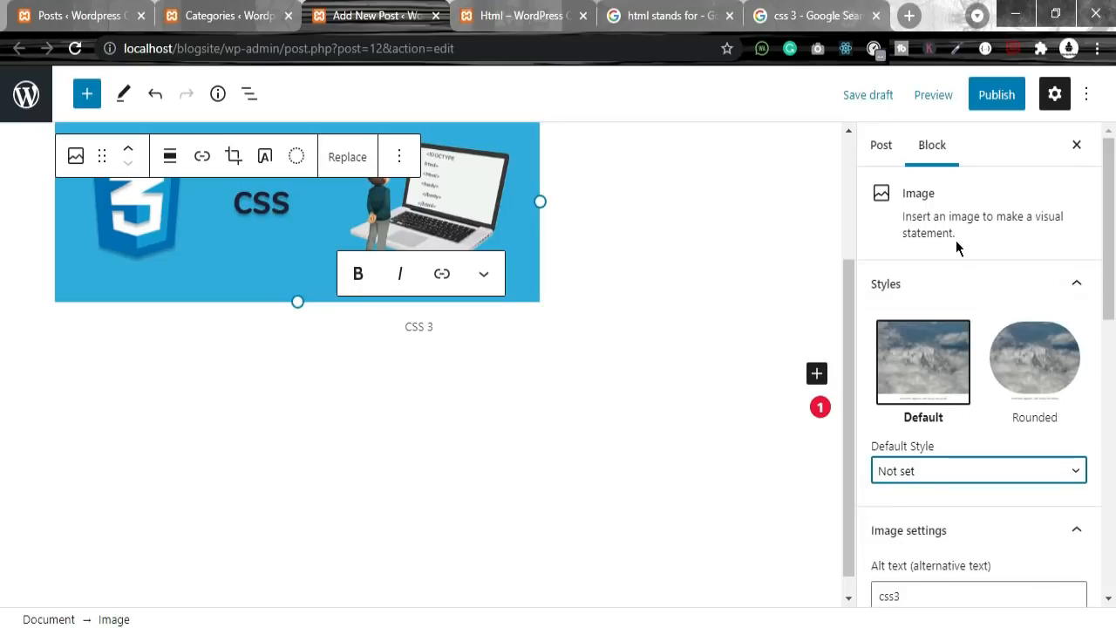
click(1065, 285)
click(883, 154)
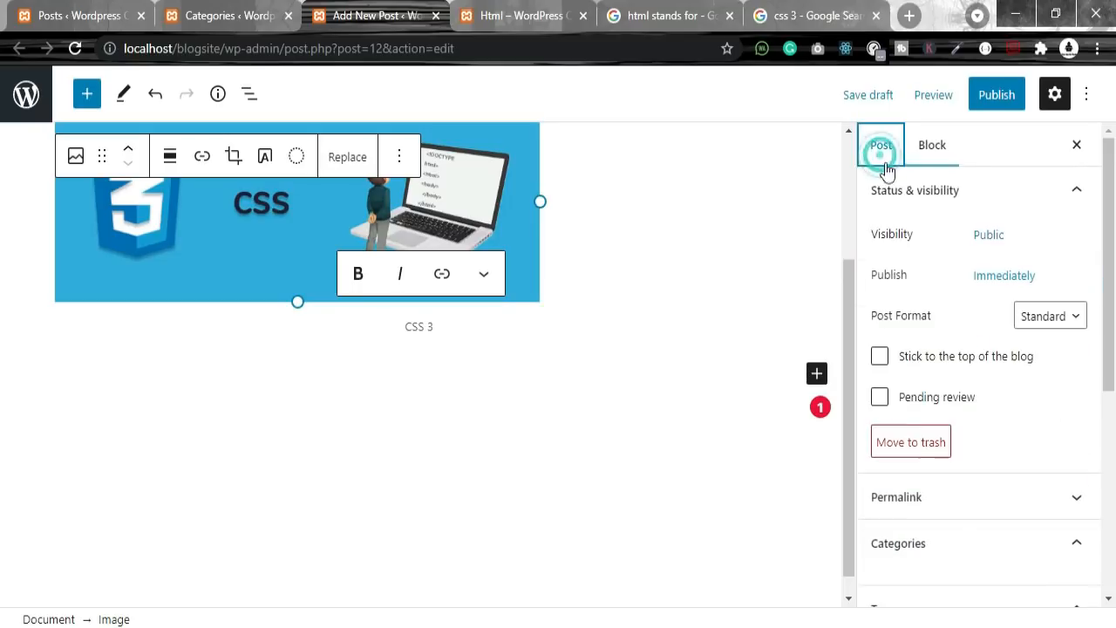
Step: File the post under css and tag it css 3, css and css tutorials
scroll(918, 419, down, 3)
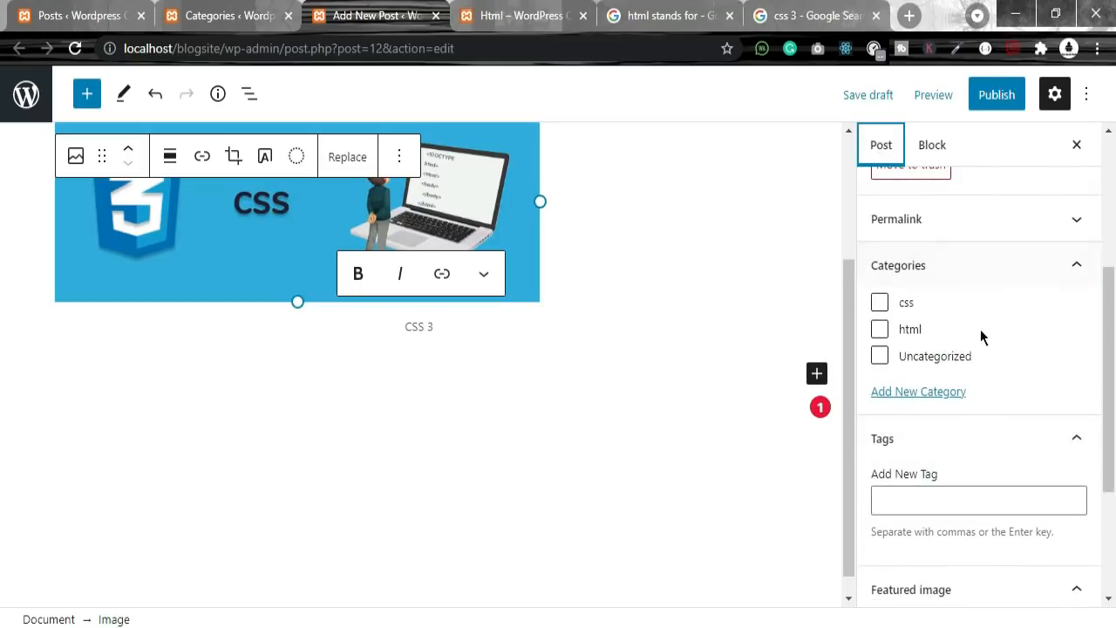
click(881, 304)
click(909, 499)
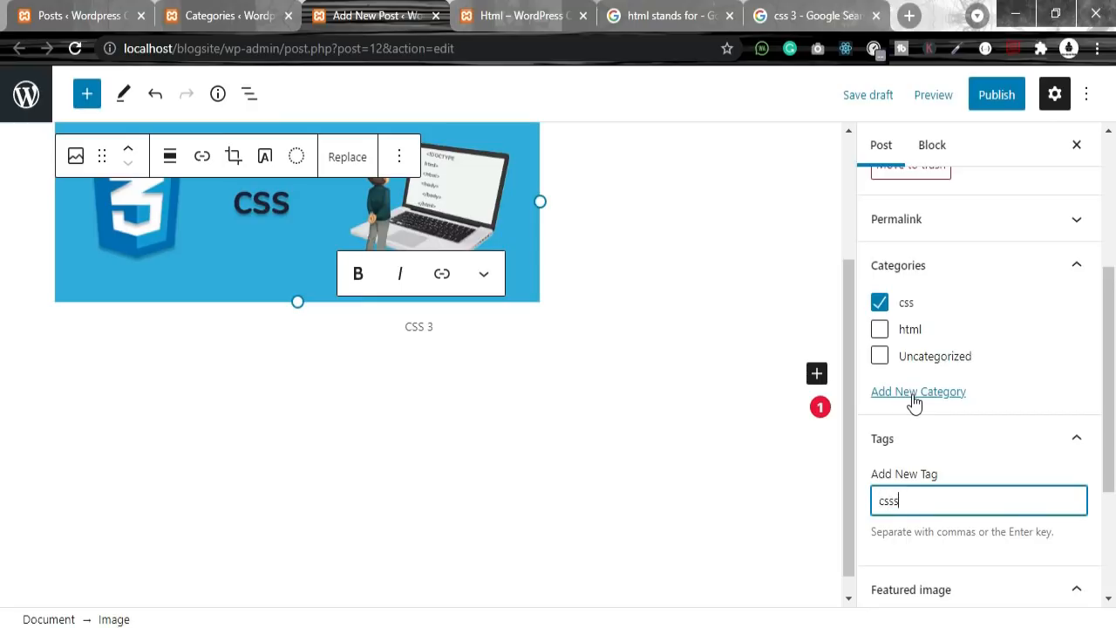
text(css 3)
key(Return)
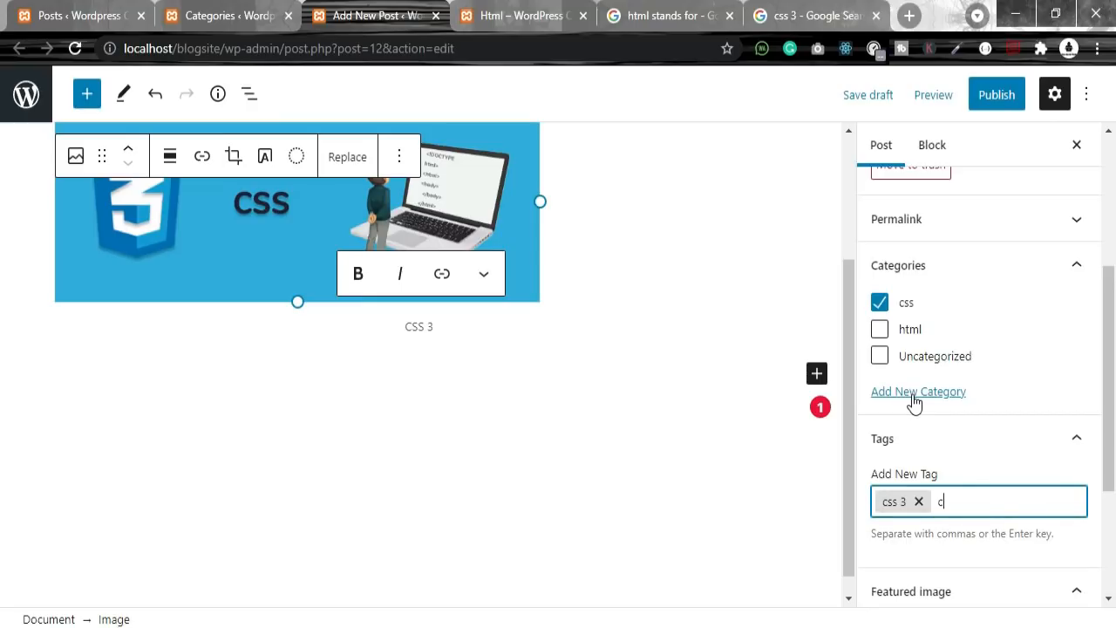
text(css)
key(Return)
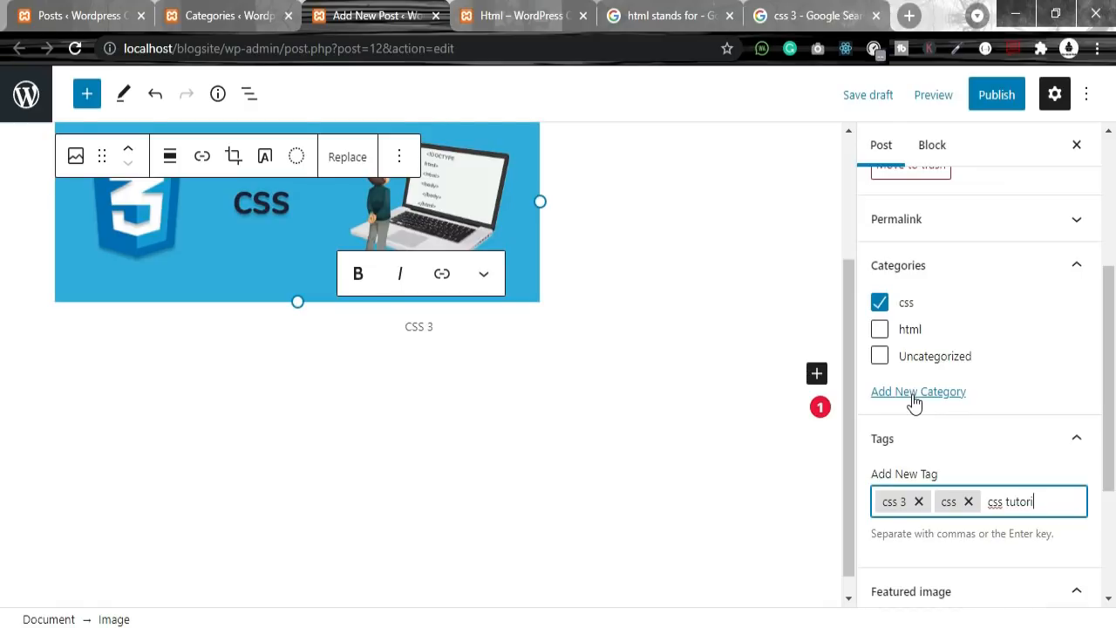
key(Return)
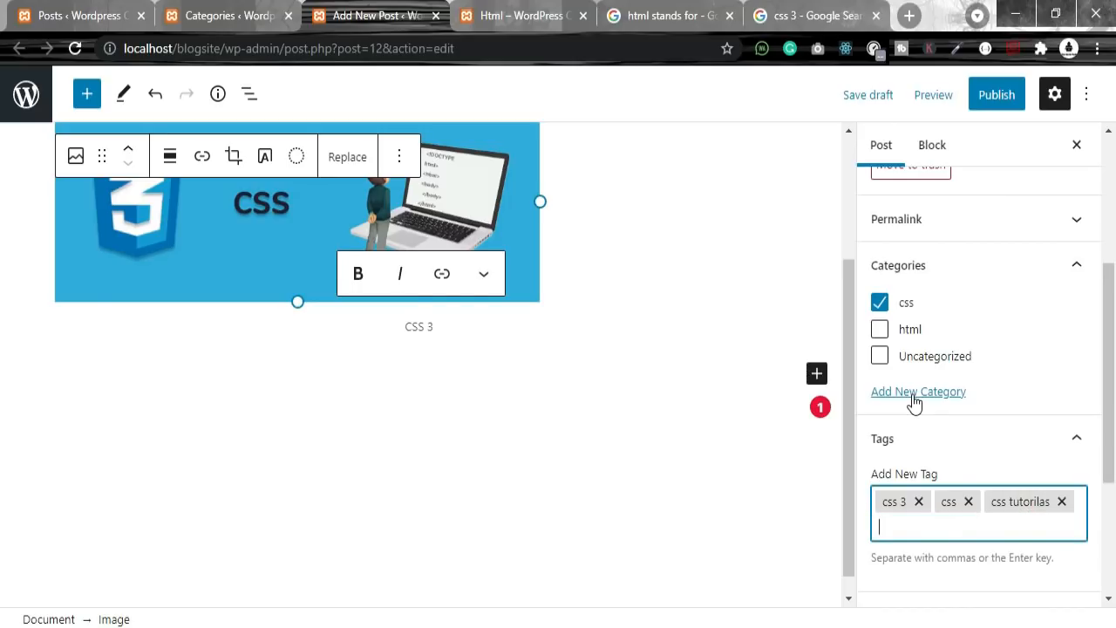
click(1062, 501)
text(c)
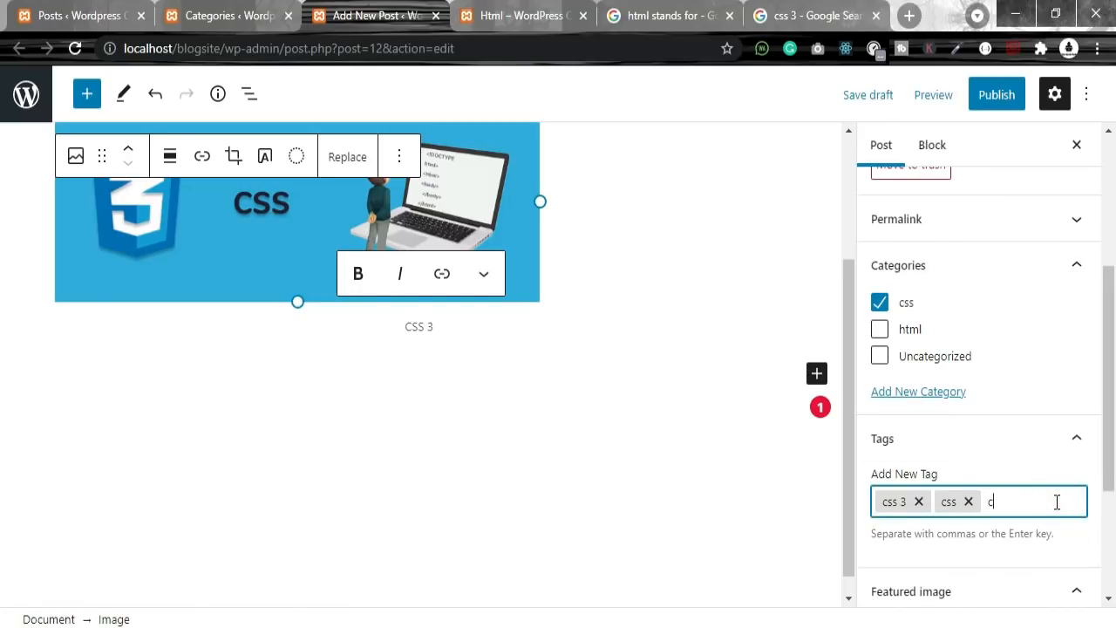
text(ss tutorials)
key(Return)
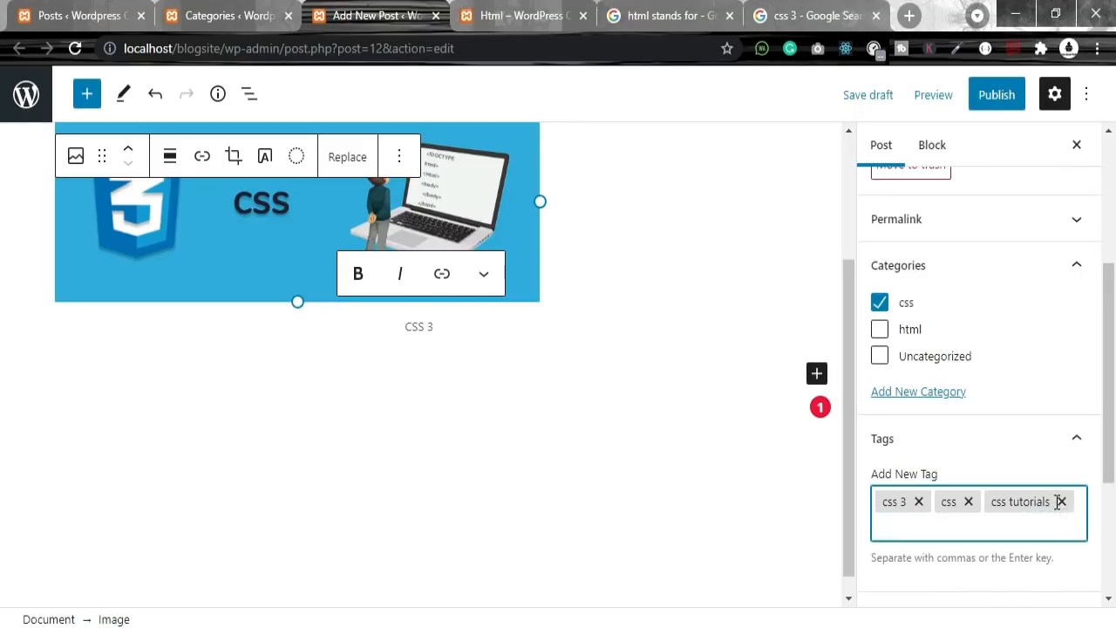
Step: Review the excerpt and discussion settings, then bring up the publish confirmation
scroll(964, 440, down, 3)
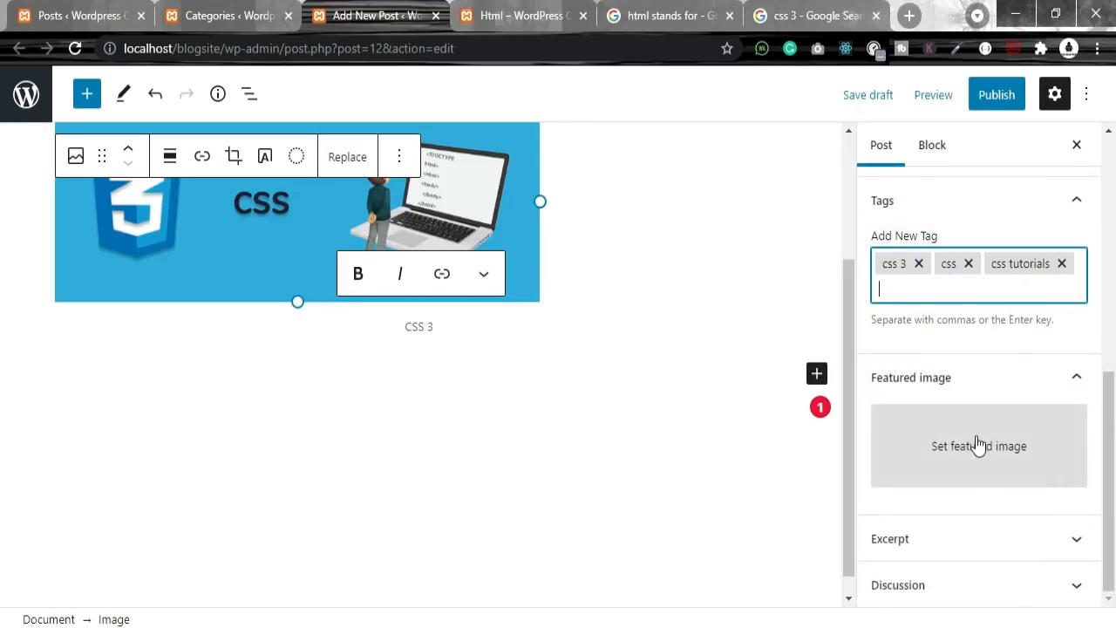
click(931, 542)
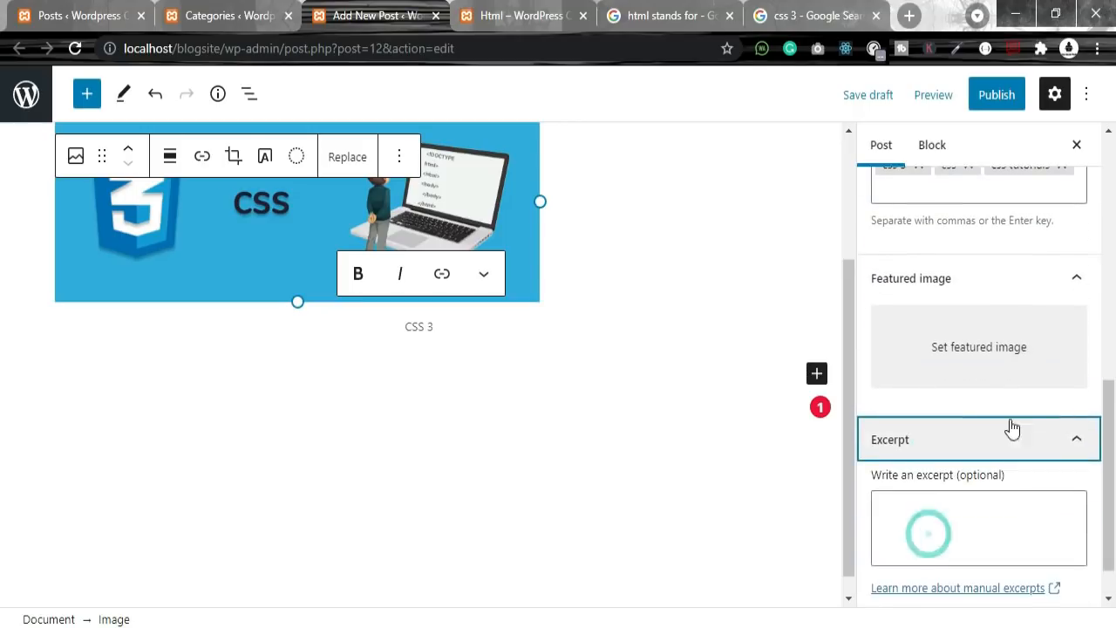
click(903, 438)
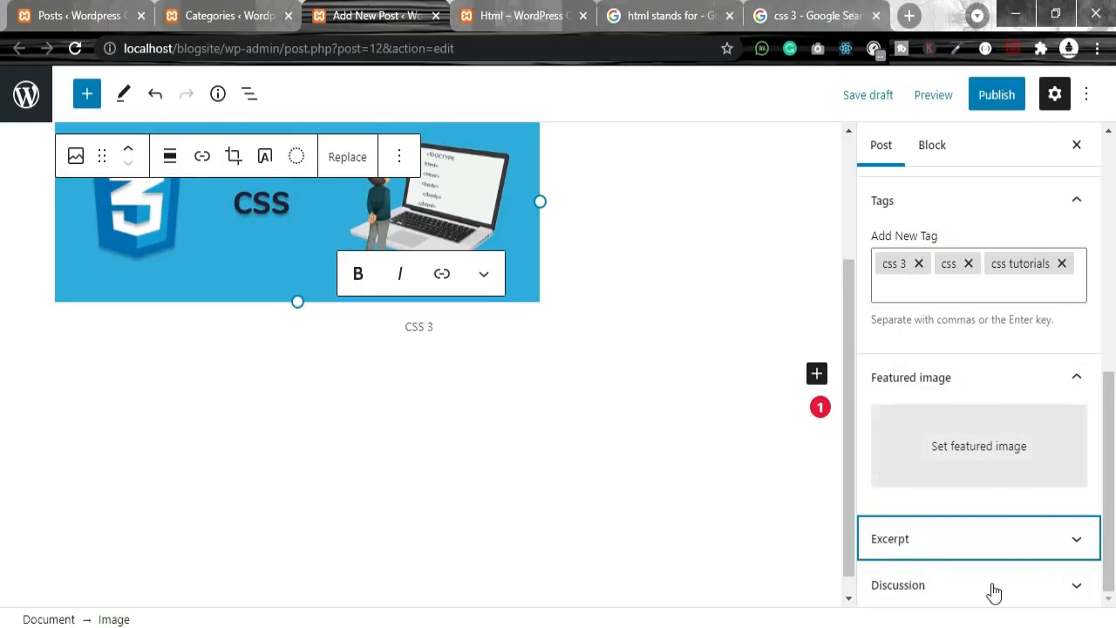
click(934, 585)
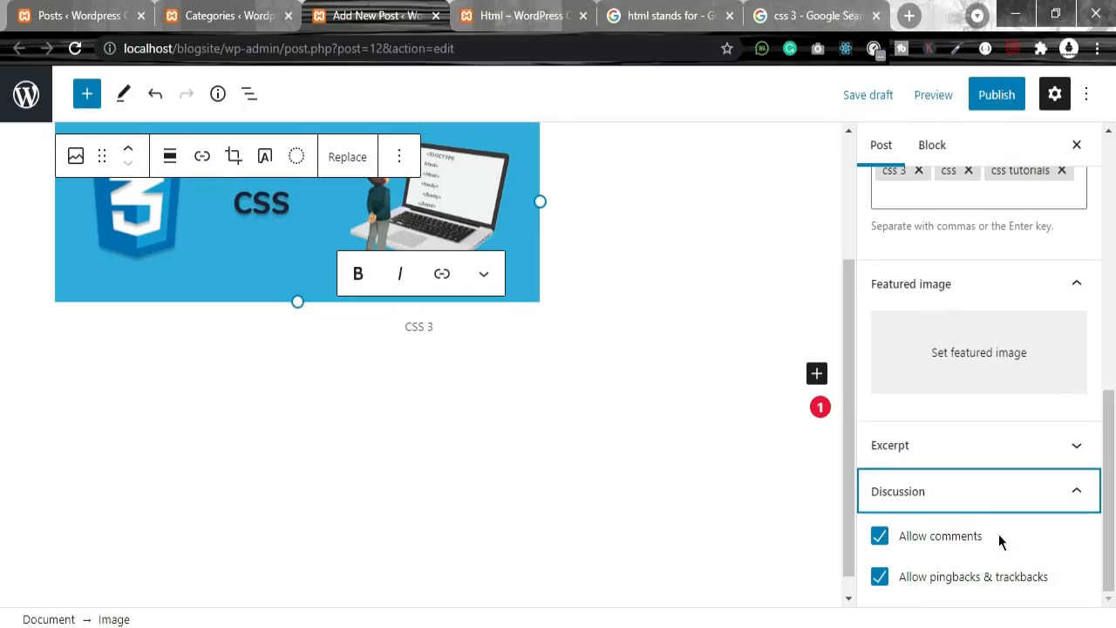
drag(905, 536, 984, 537)
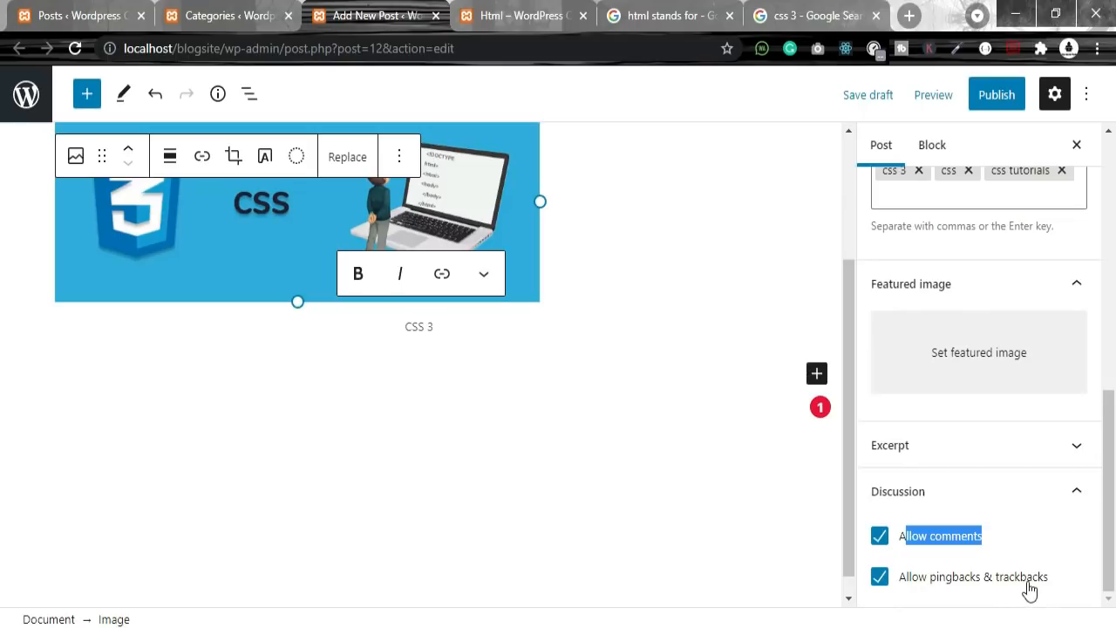
drag(1051, 580, 911, 577)
click(998, 96)
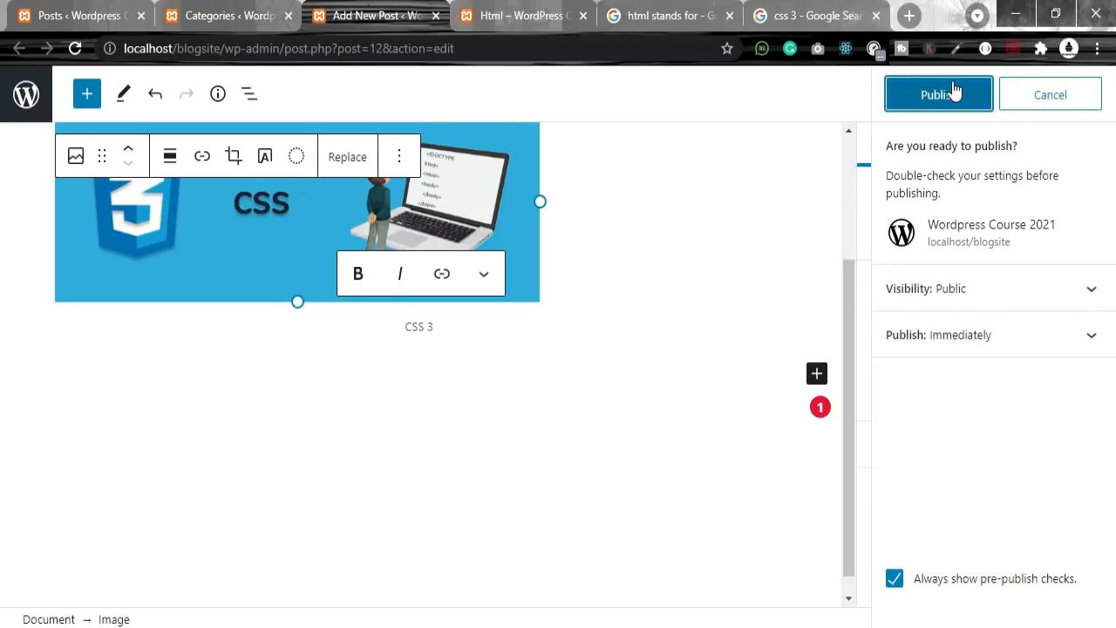
Step: Publish the css post and view the already published Html post
click(942, 93)
click(183, 13)
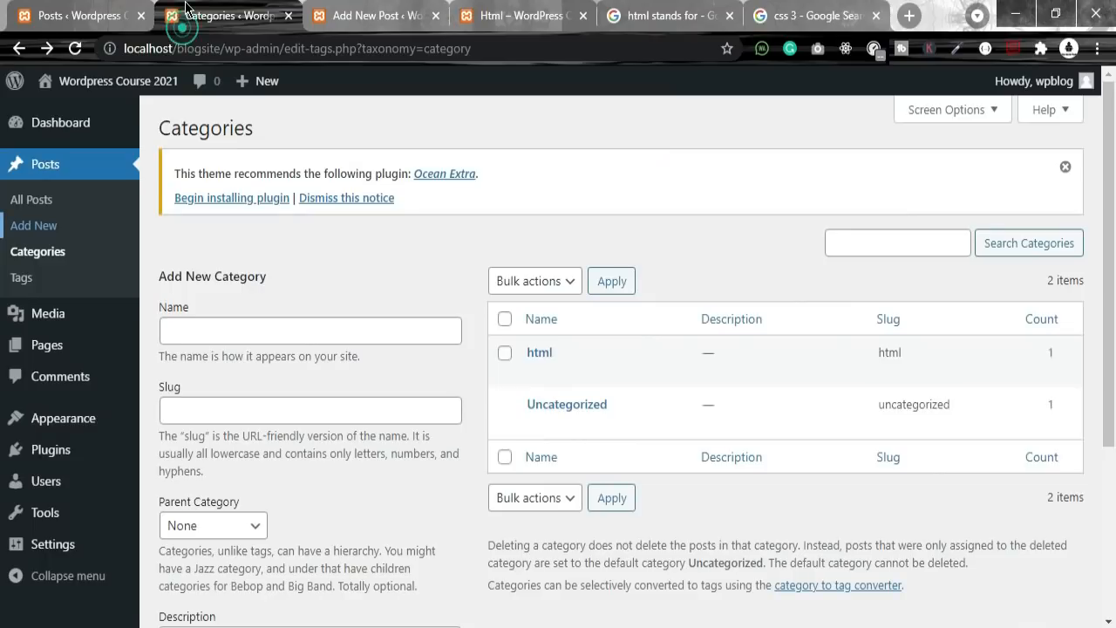
click(364, 8)
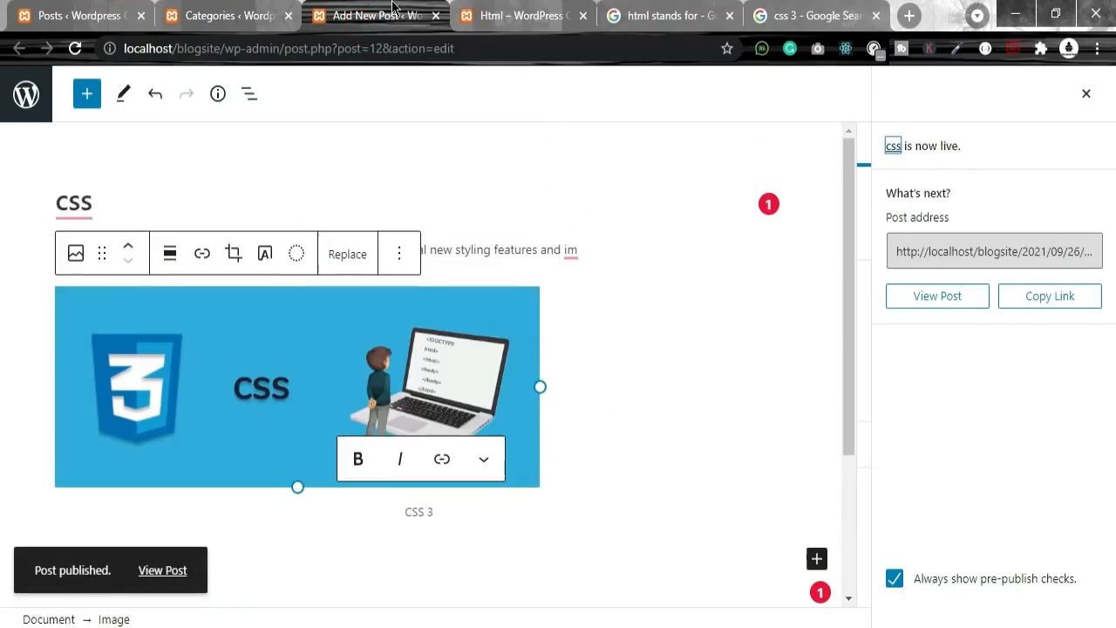
click(527, 11)
click(75, 48)
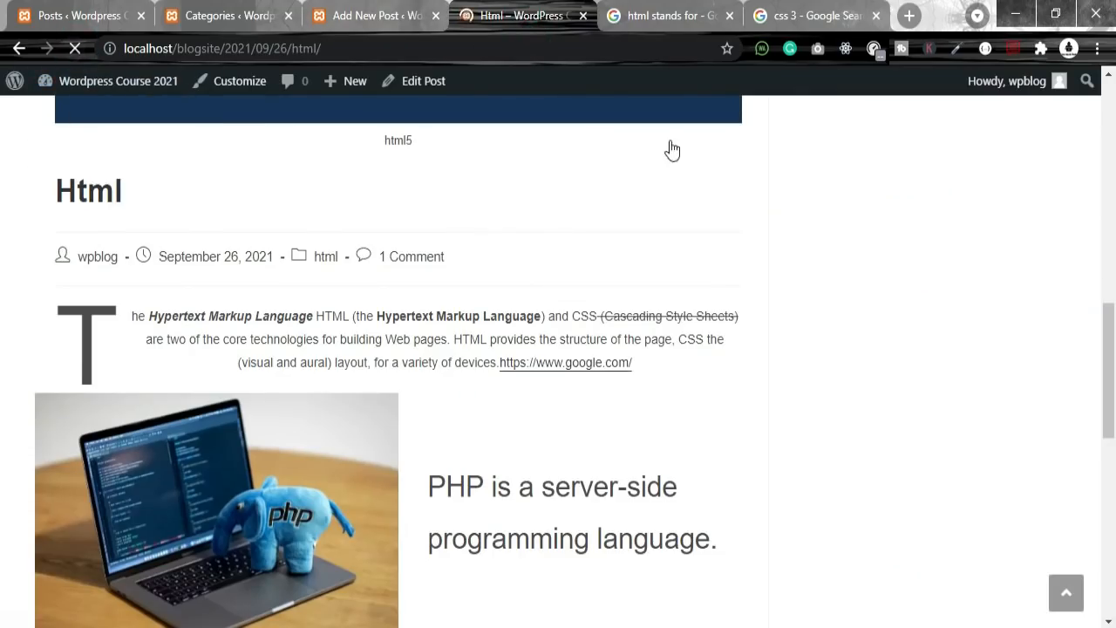
scroll(789, 296, up, 8)
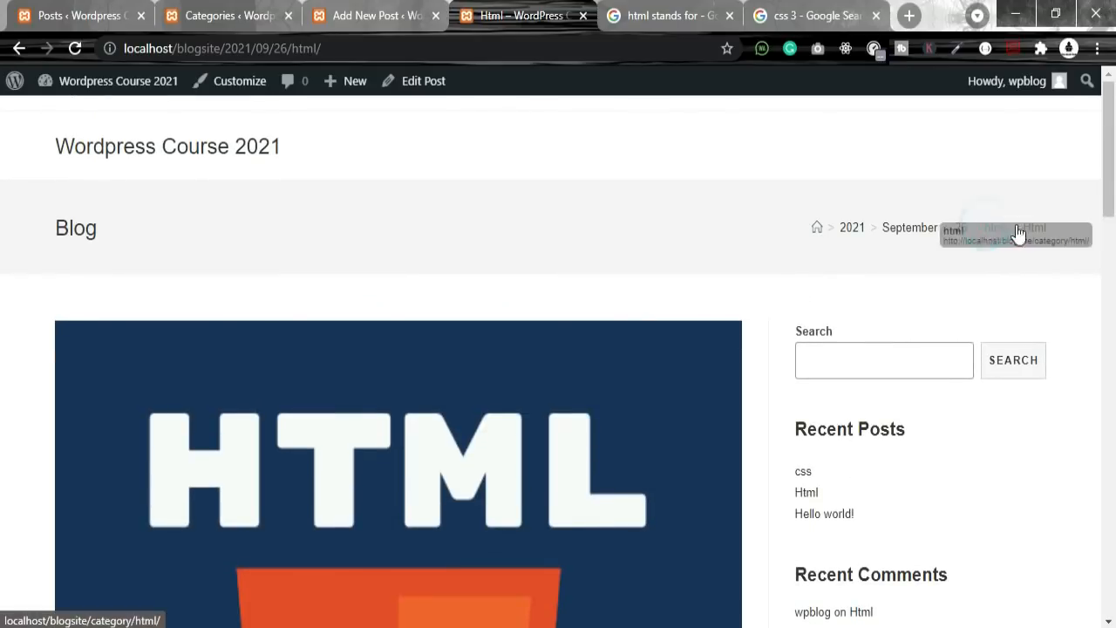
Step: Open the newly published css post on the site and check its tags line
click(1037, 232)
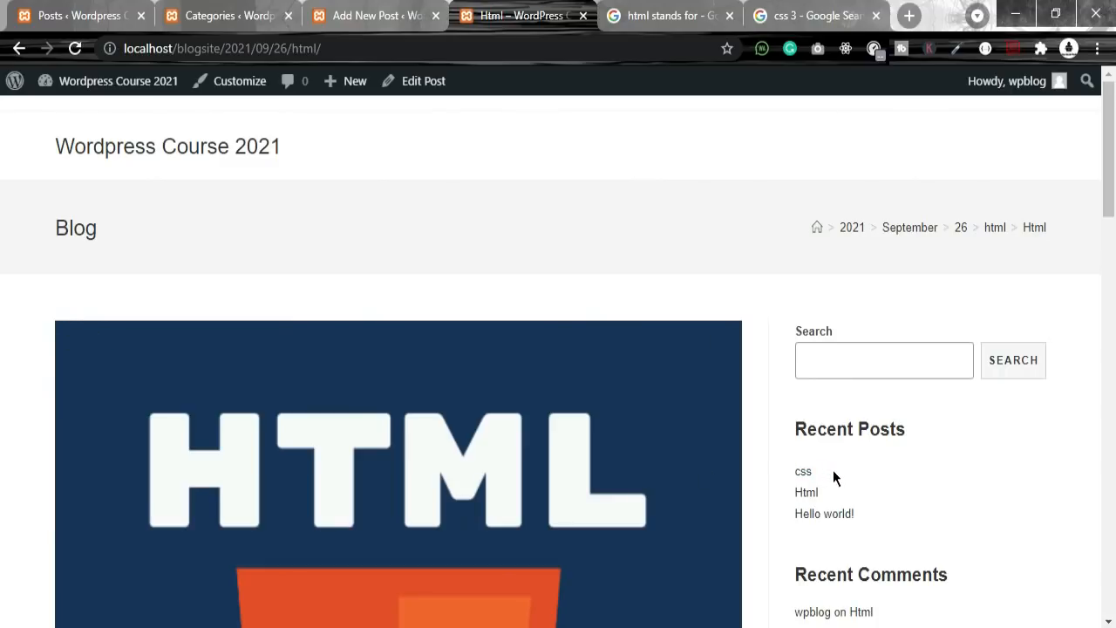
scroll(820, 459, down, 7)
scroll(818, 455, up, 4)
click(806, 196)
scroll(200, 400, down, 4)
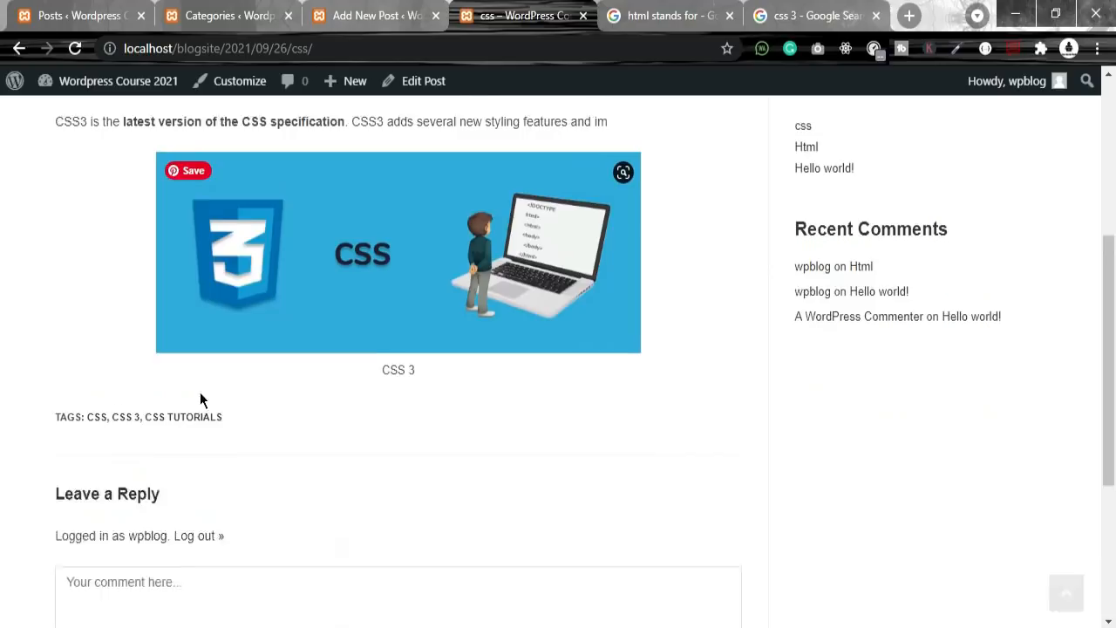
drag(38, 384, 325, 404)
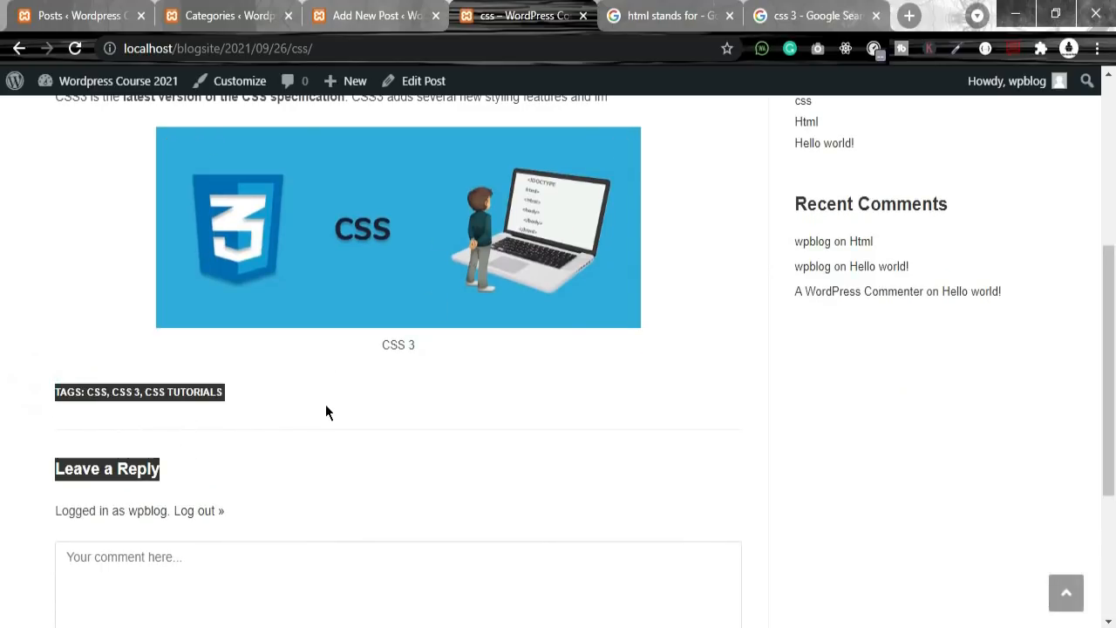
scroll(441, 451, up, 3)
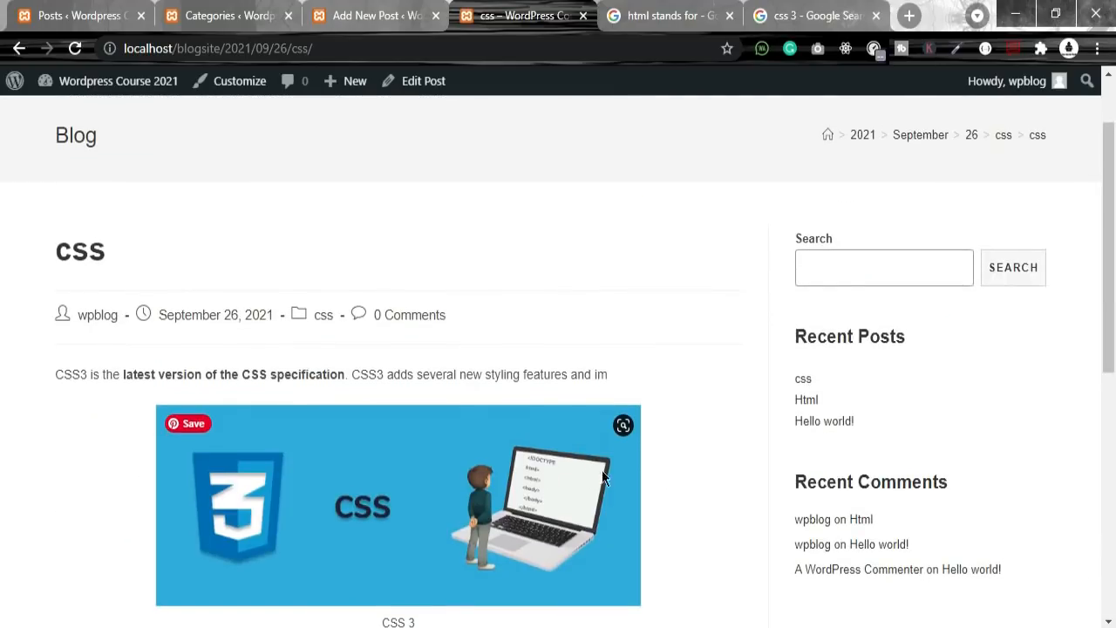
scroll(1032, 327, up, 1)
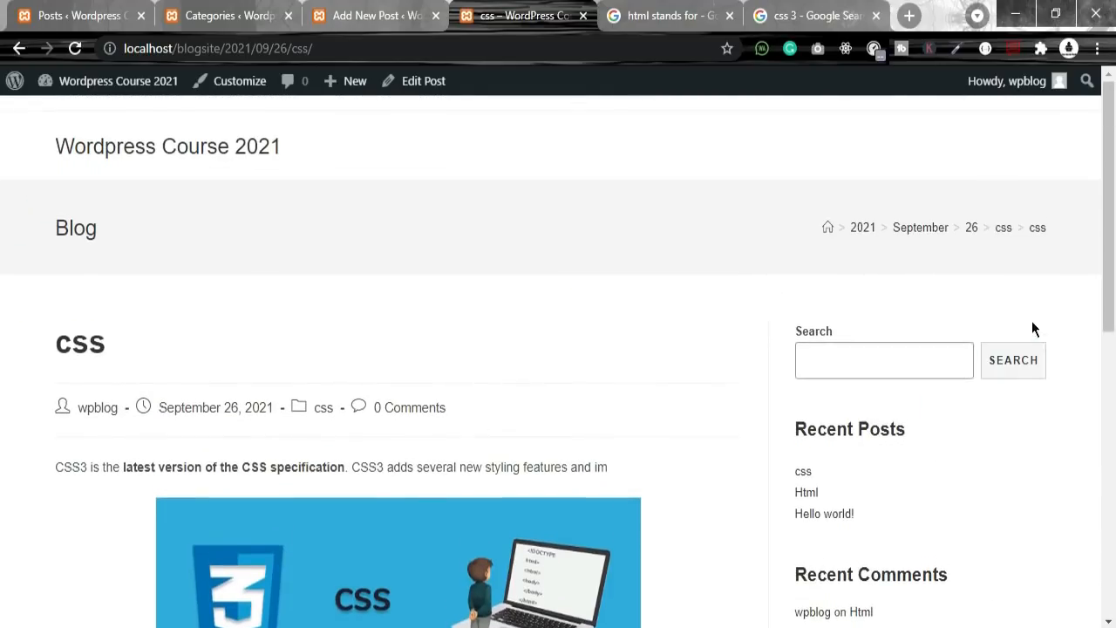
Step: Look at the css post's breadcrumb trail, then return to the Html post
drag(1027, 233, 1031, 229)
click(1064, 220)
click(1044, 241)
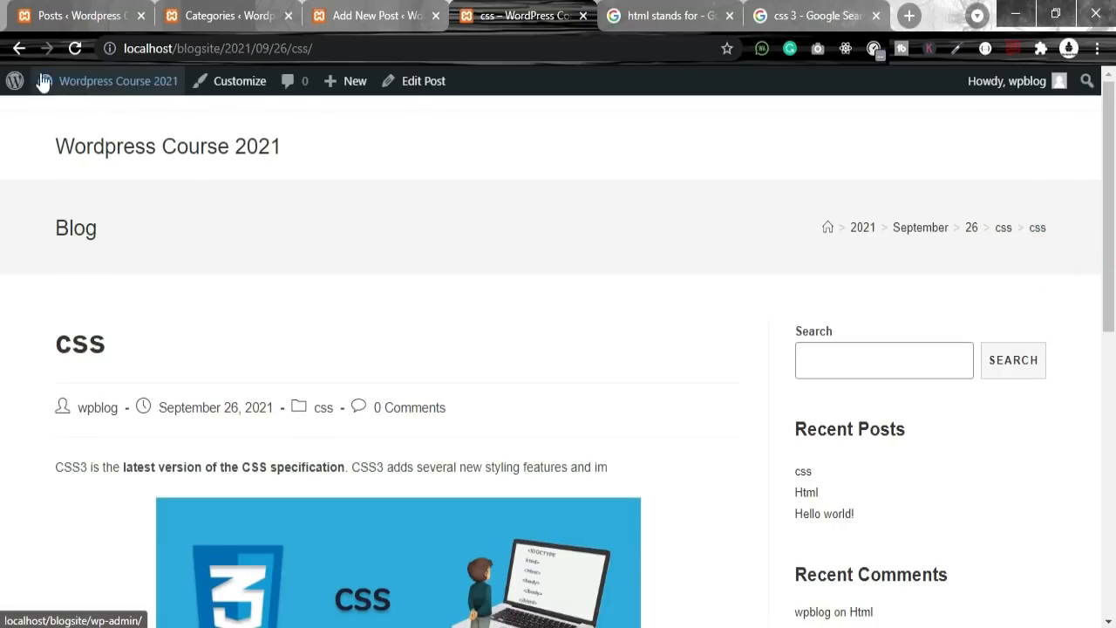
click(19, 48)
scroll(1020, 241, up, 3)
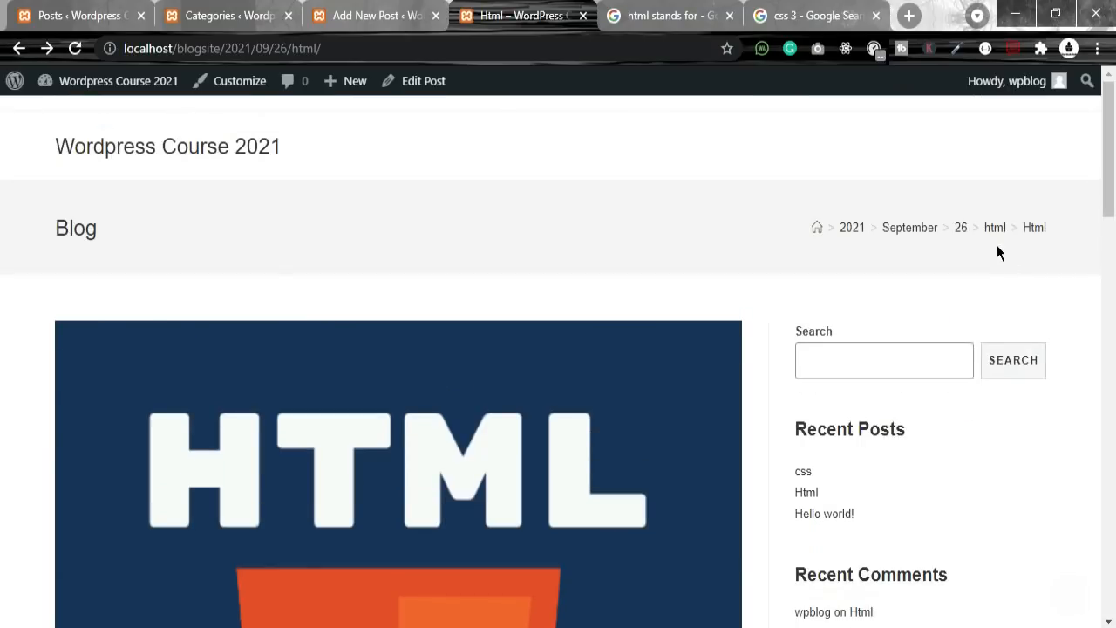
click(1035, 229)
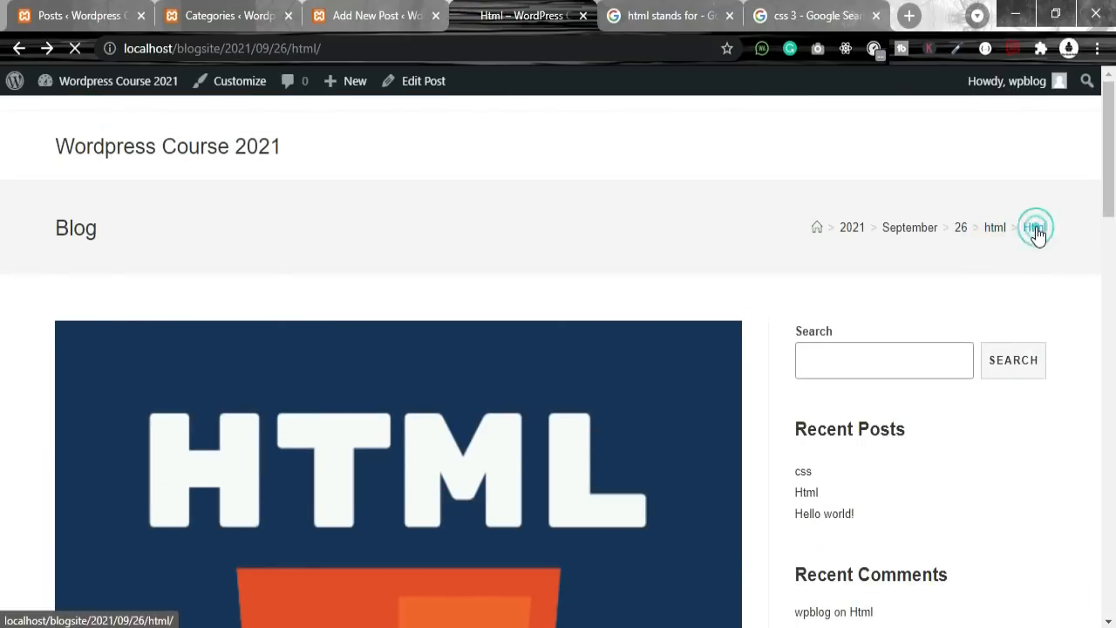
Step: Open the html category archive page from the Html post's breadcrumb
click(999, 226)
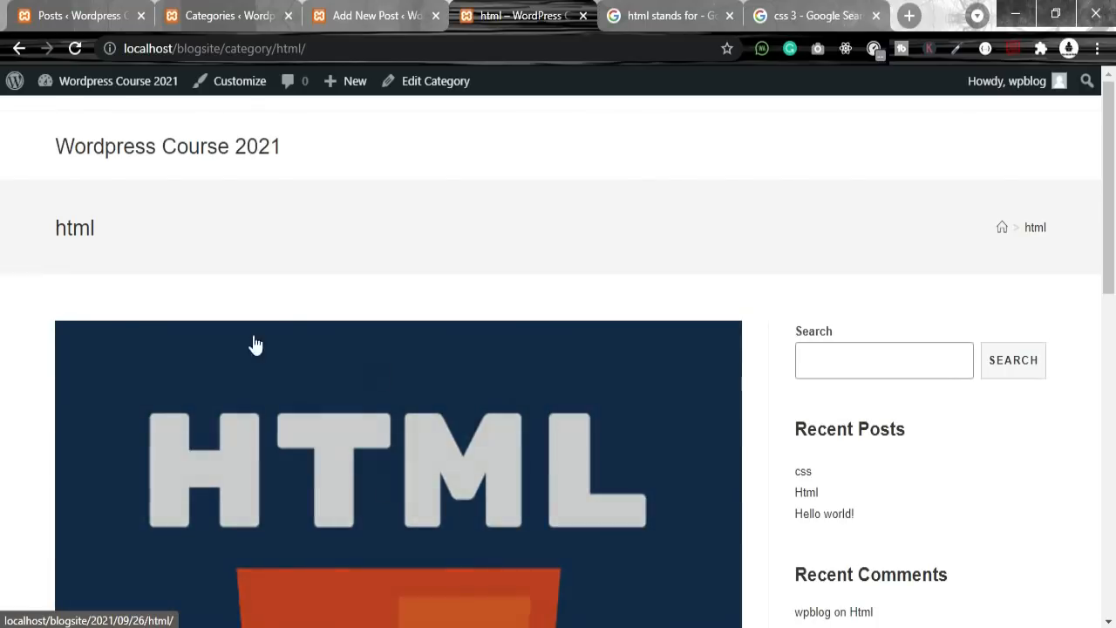
scroll(346, 506, down, 5)
scroll(618, 461, up, 2)
scroll(773, 448, down, 6)
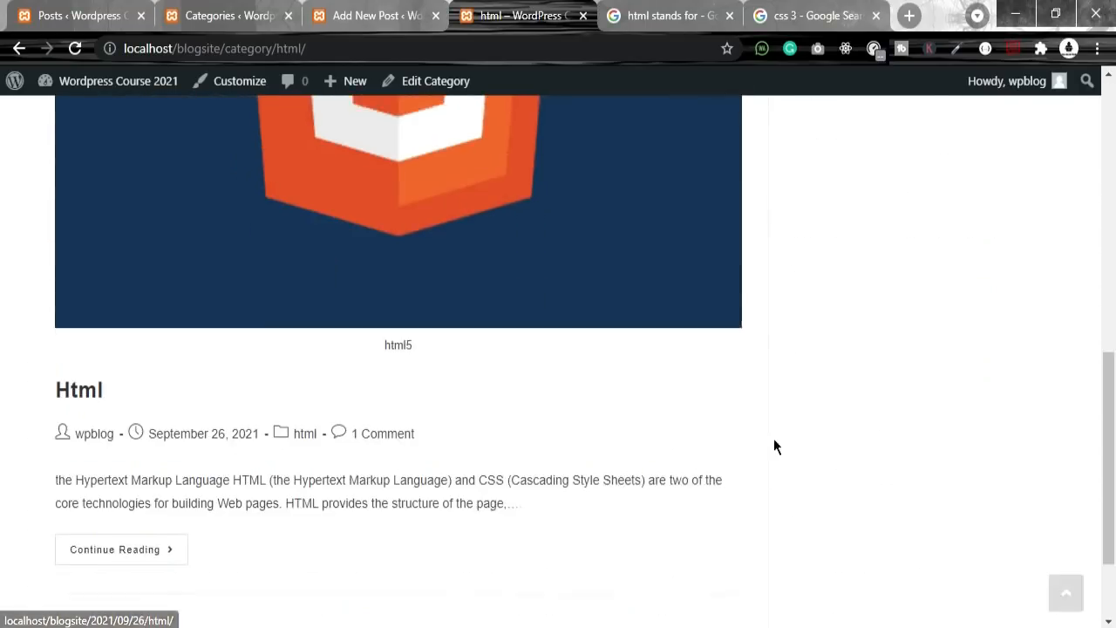
scroll(428, 306, up, 10)
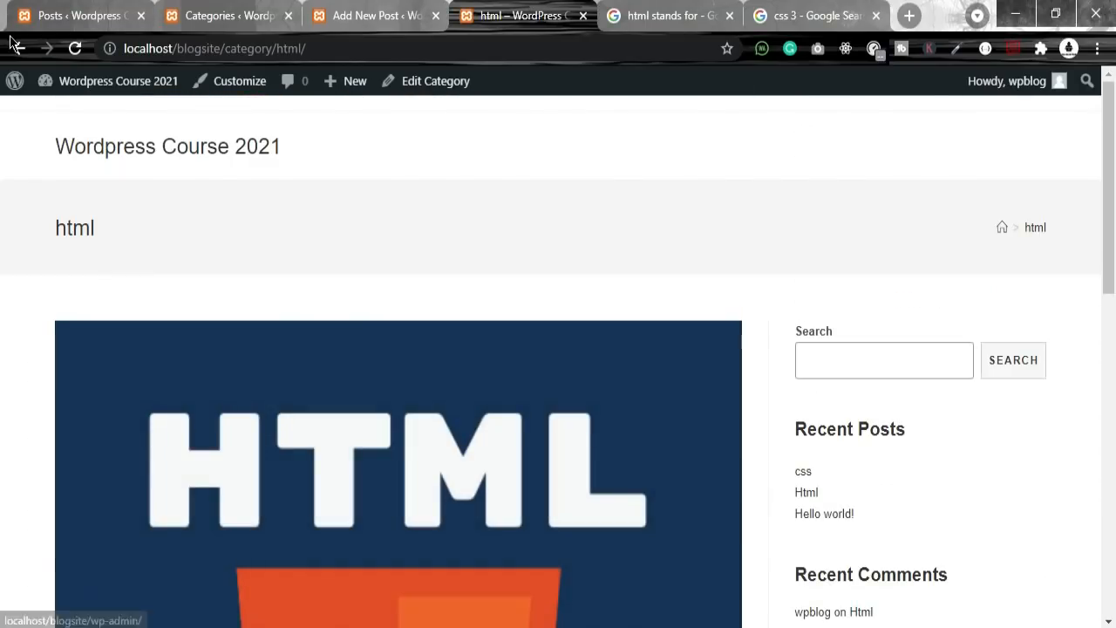
click(236, 14)
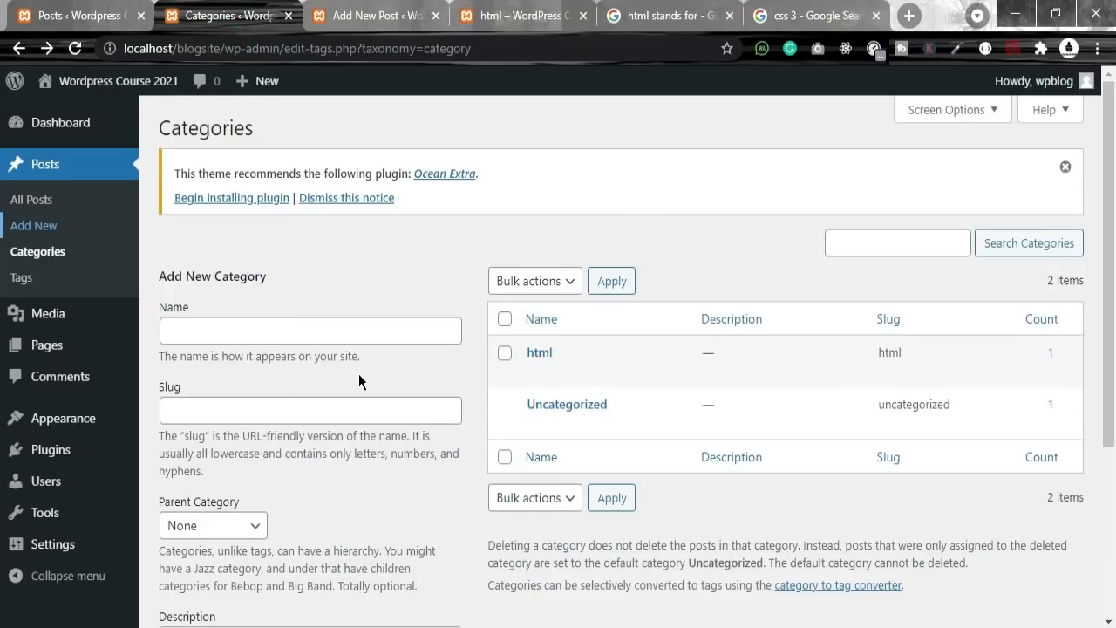
Step: List posts in all categories and review the css post's category, date and comment count
scroll(616, 462, down, 3)
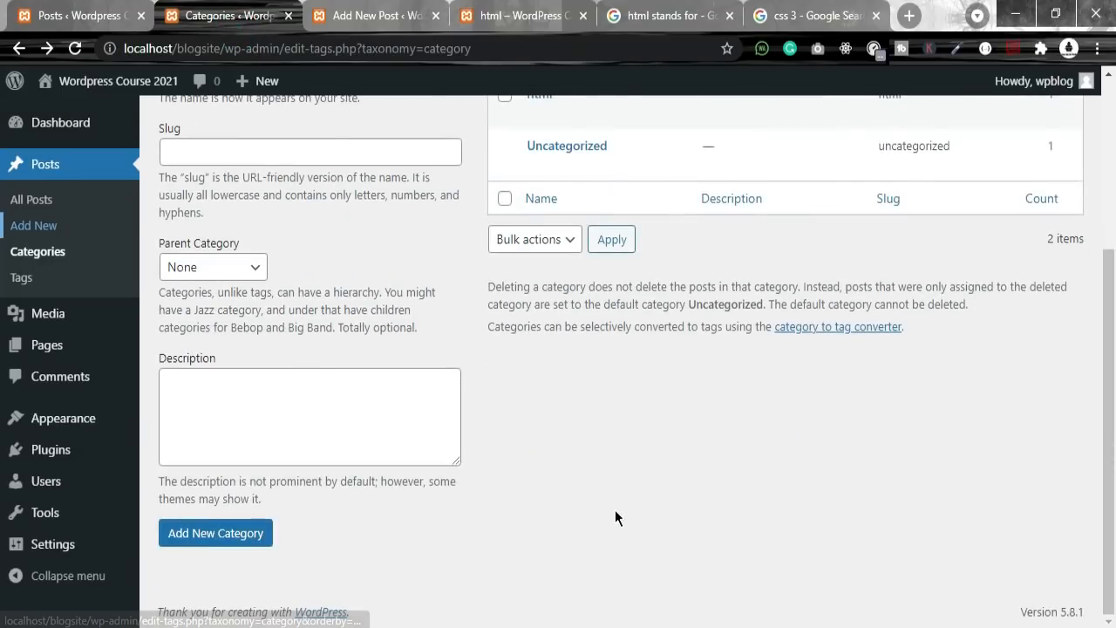
click(94, 11)
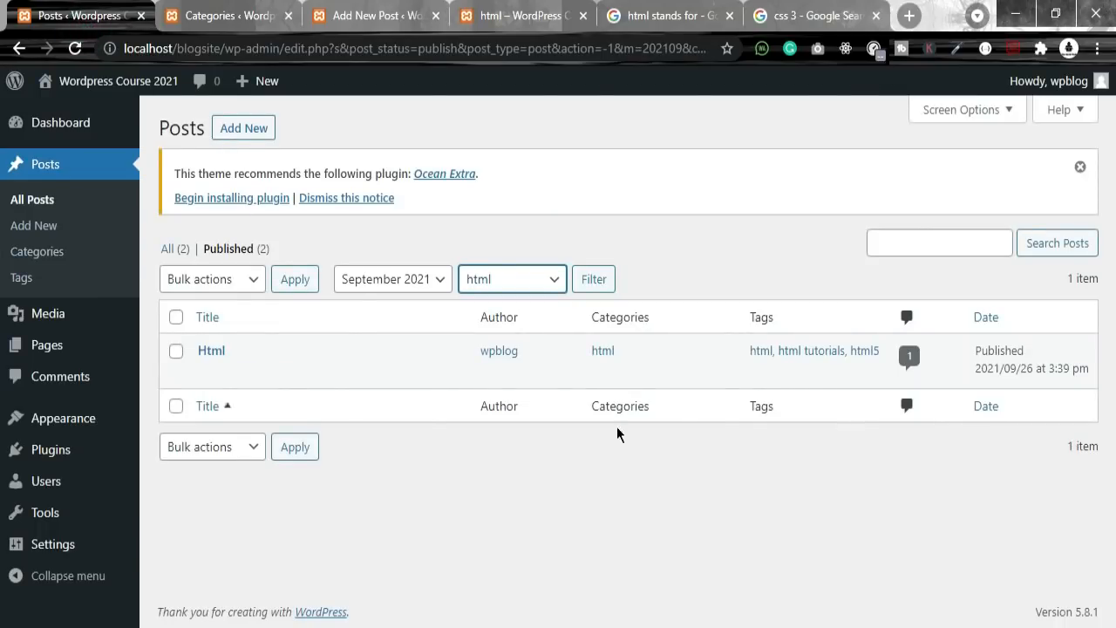
click(75, 49)
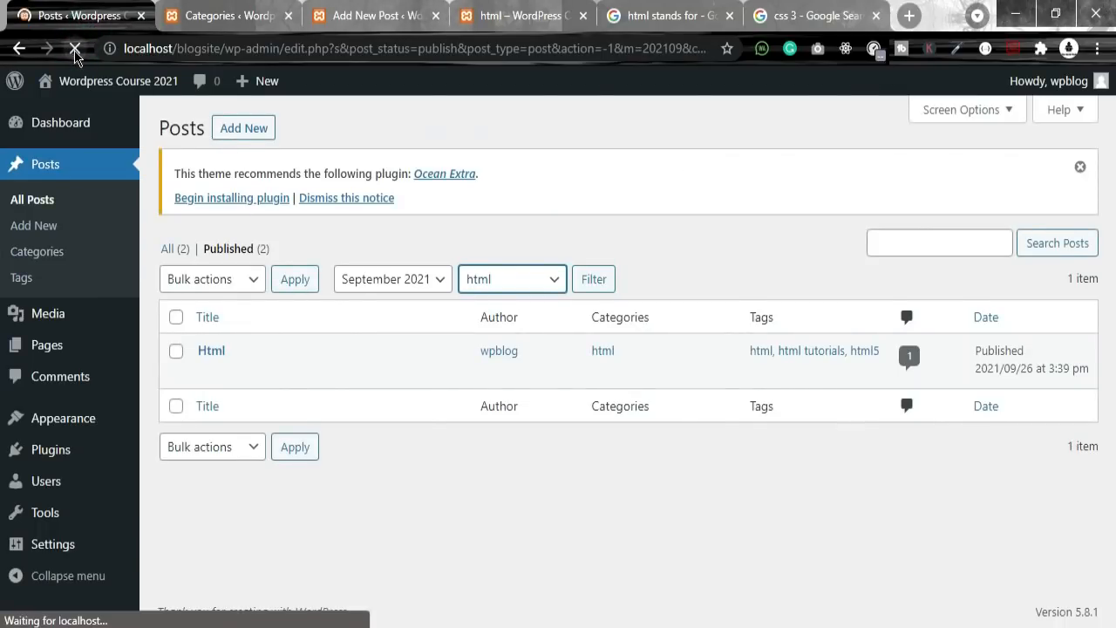
click(492, 281)
click(480, 302)
click(592, 281)
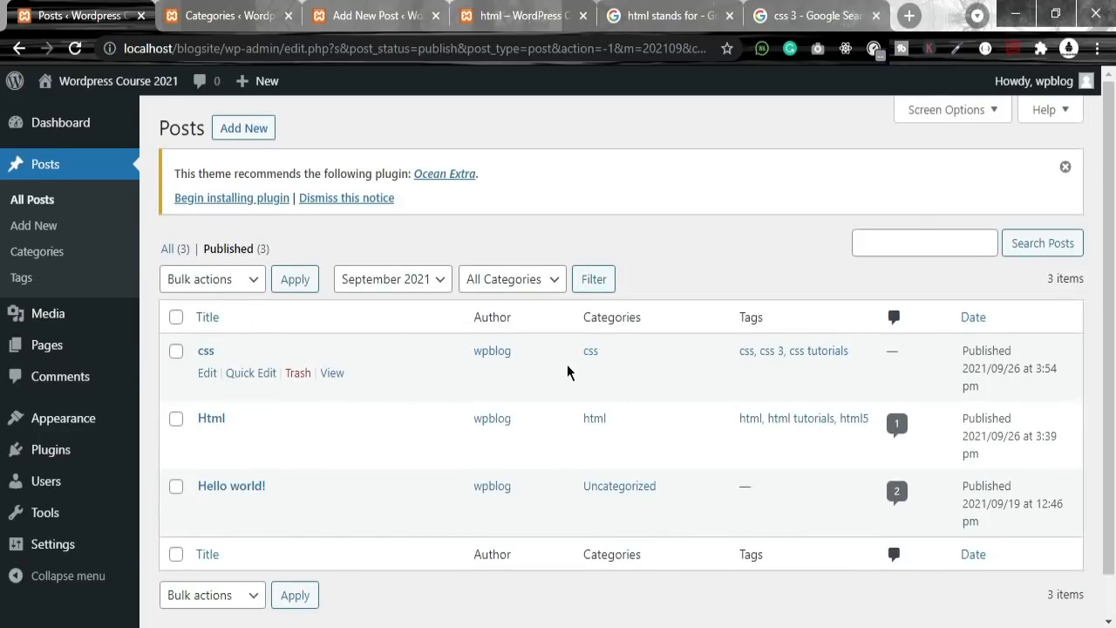
double_click(596, 352)
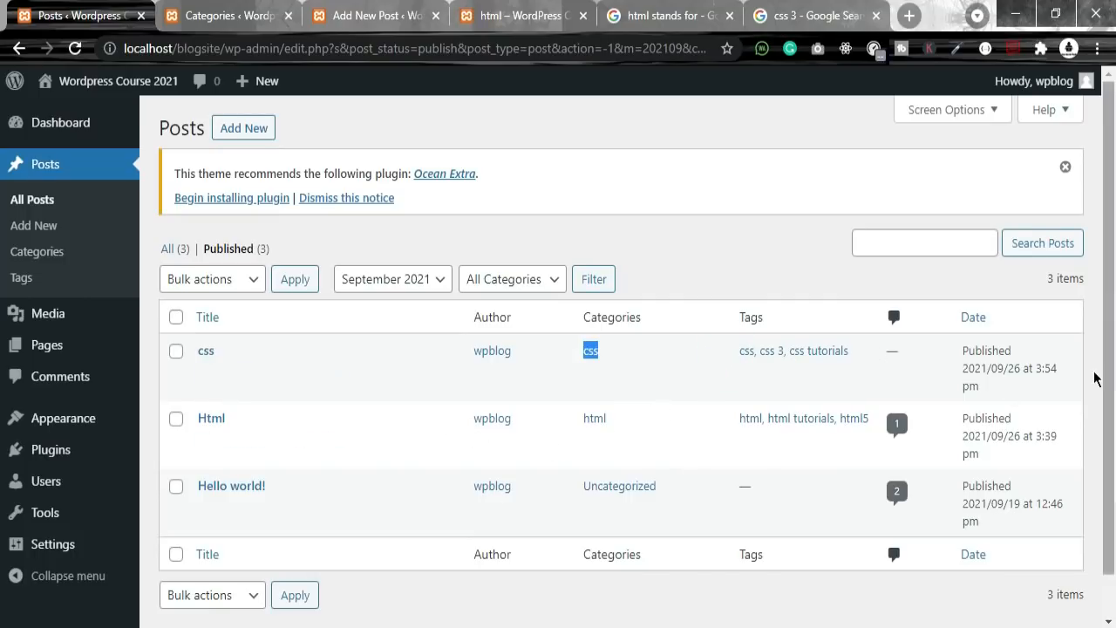
drag(954, 343, 1034, 405)
drag(879, 351, 913, 353)
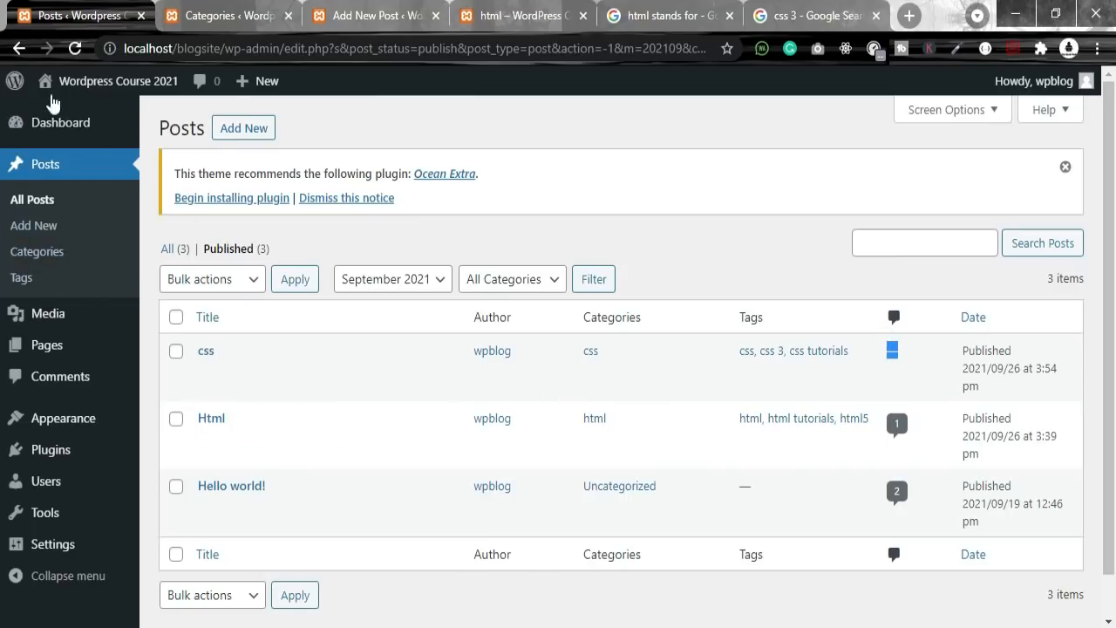
Step: Reload the Categories page and confirm the css category has slug css-3 and 1 post
click(235, 11)
click(72, 9)
click(228, 15)
scroll(432, 366, up, 3)
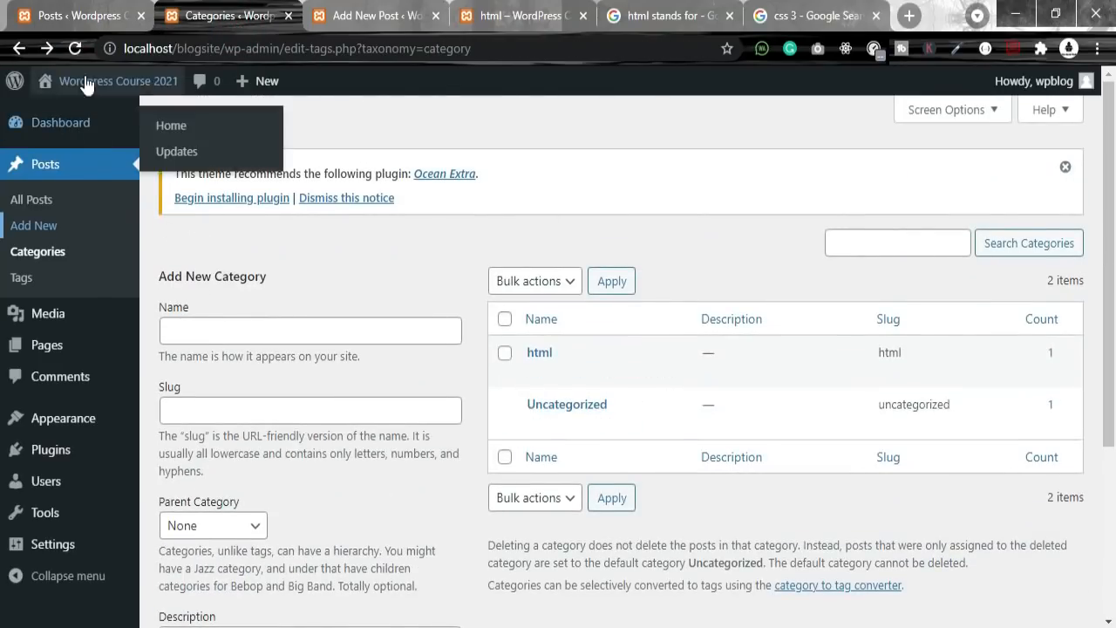
click(75, 53)
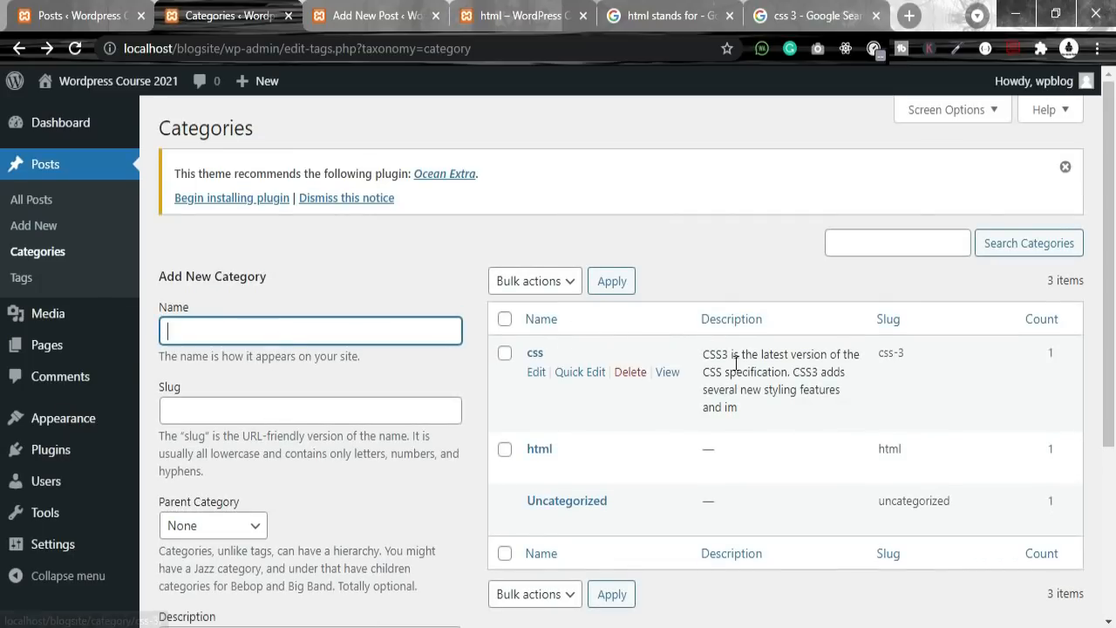
drag(911, 350, 879, 353)
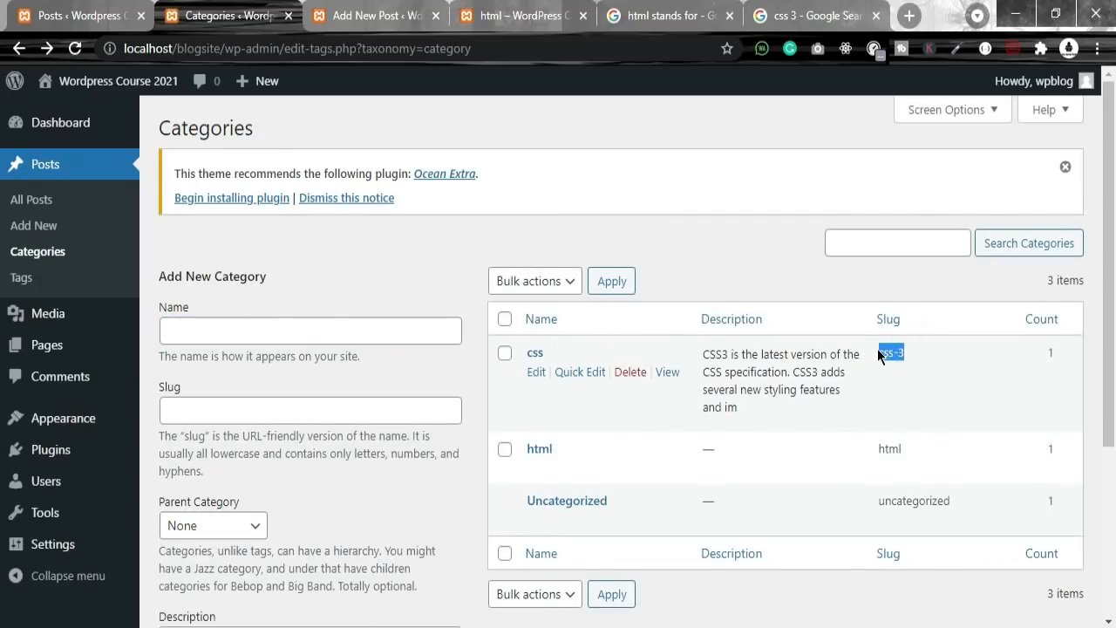
drag(1071, 353, 1043, 351)
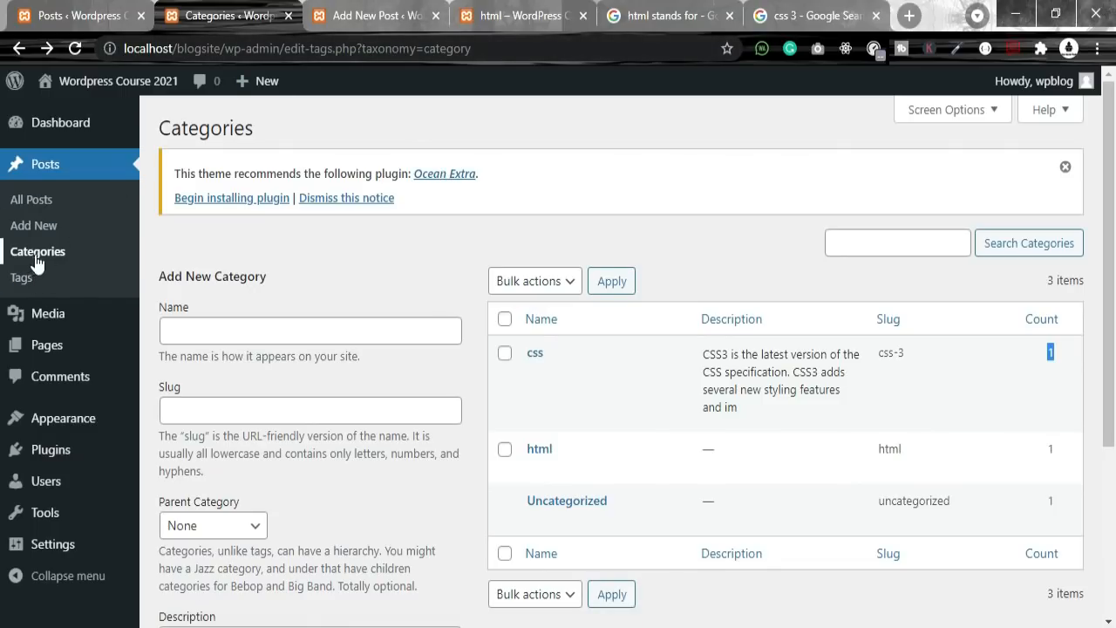
click(375, 15)
click(244, 8)
Step: Open the public html category page and inspect the blogsite and html parts of its address
click(371, 15)
click(510, 18)
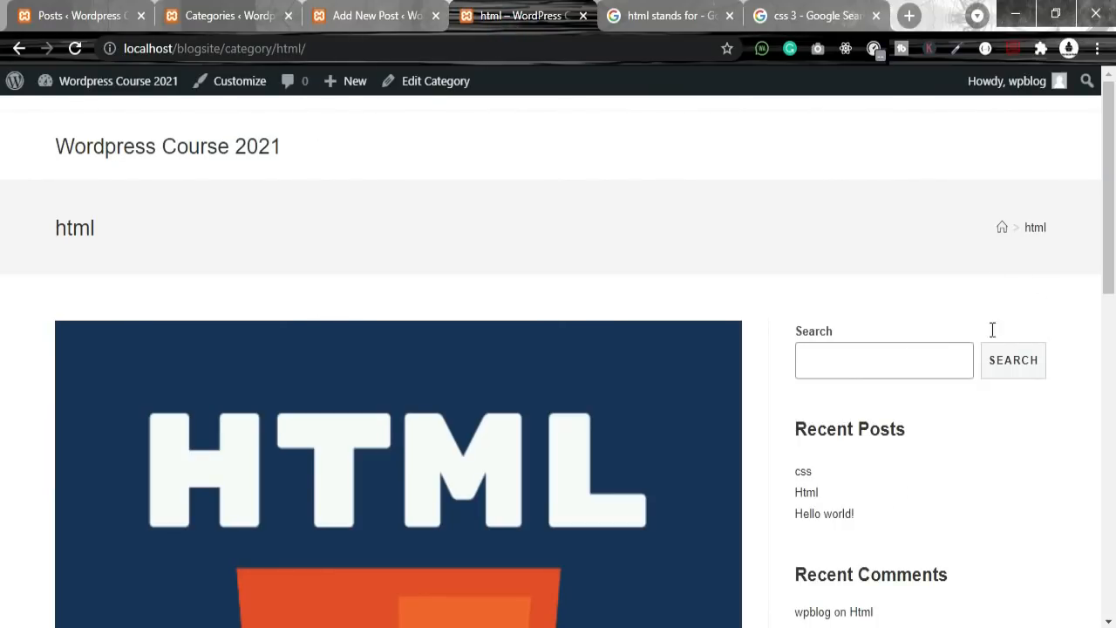
click(1036, 228)
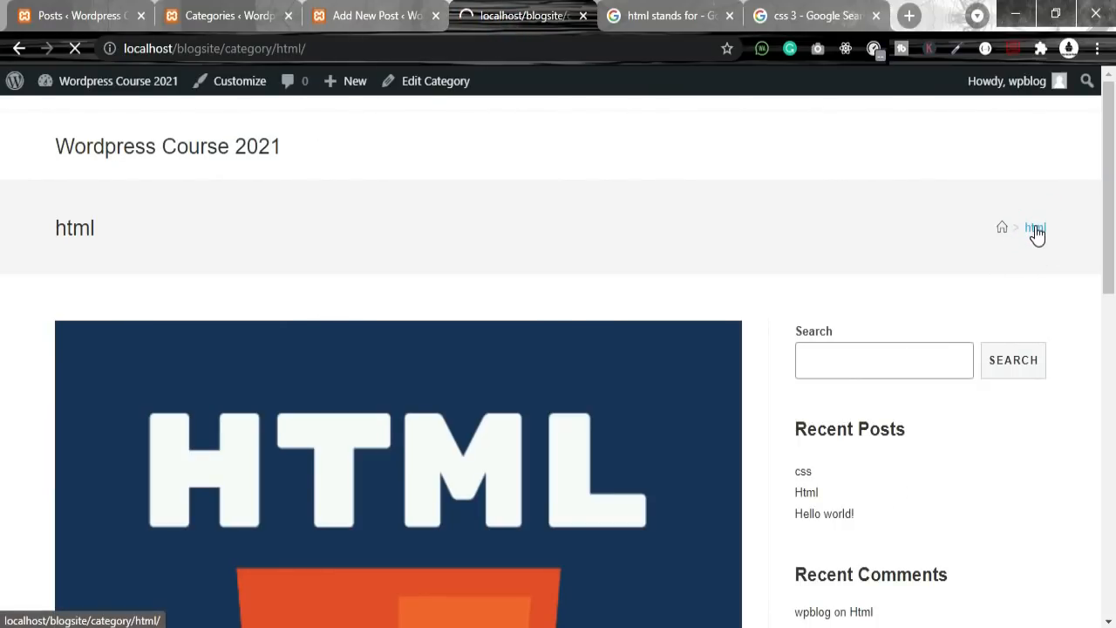
drag(351, 48, 278, 50)
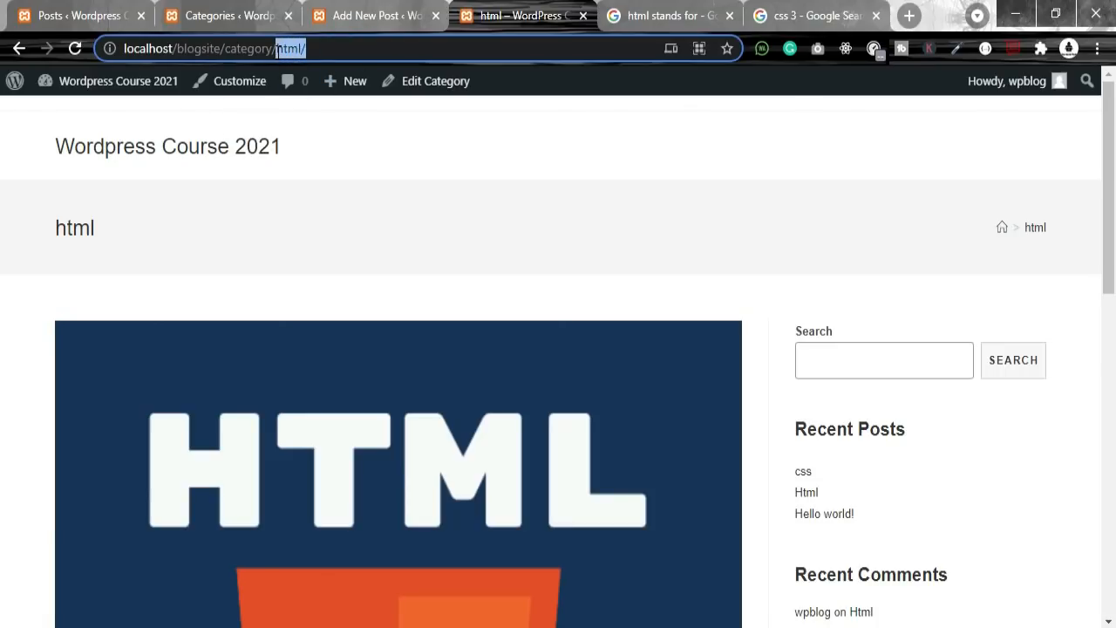
click(181, 48)
double_click(187, 48)
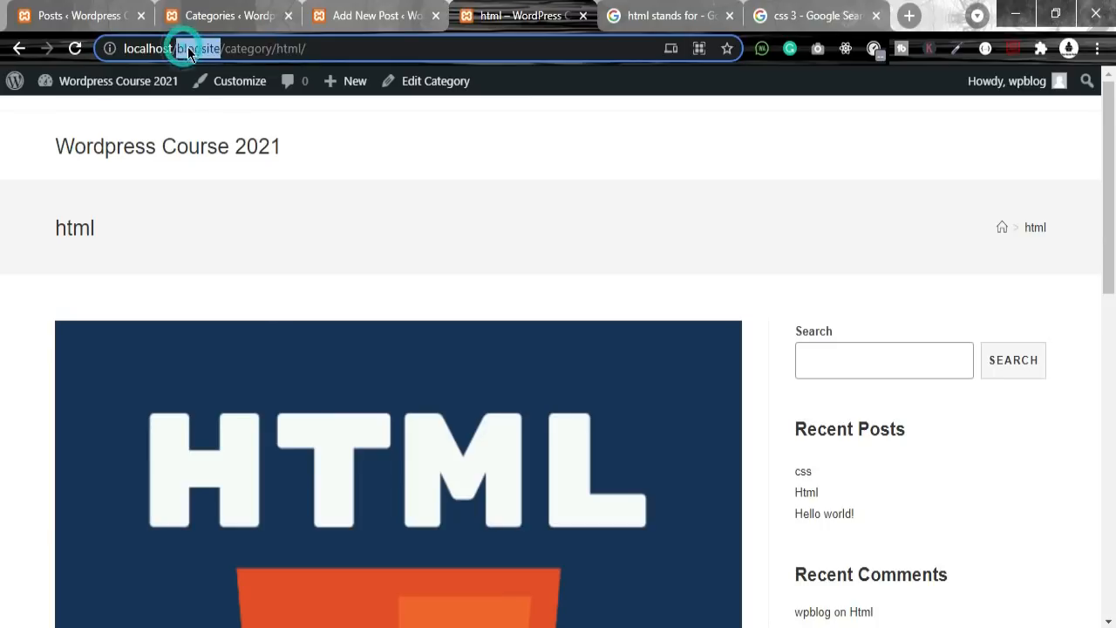
triple_click(241, 48)
double_click(290, 49)
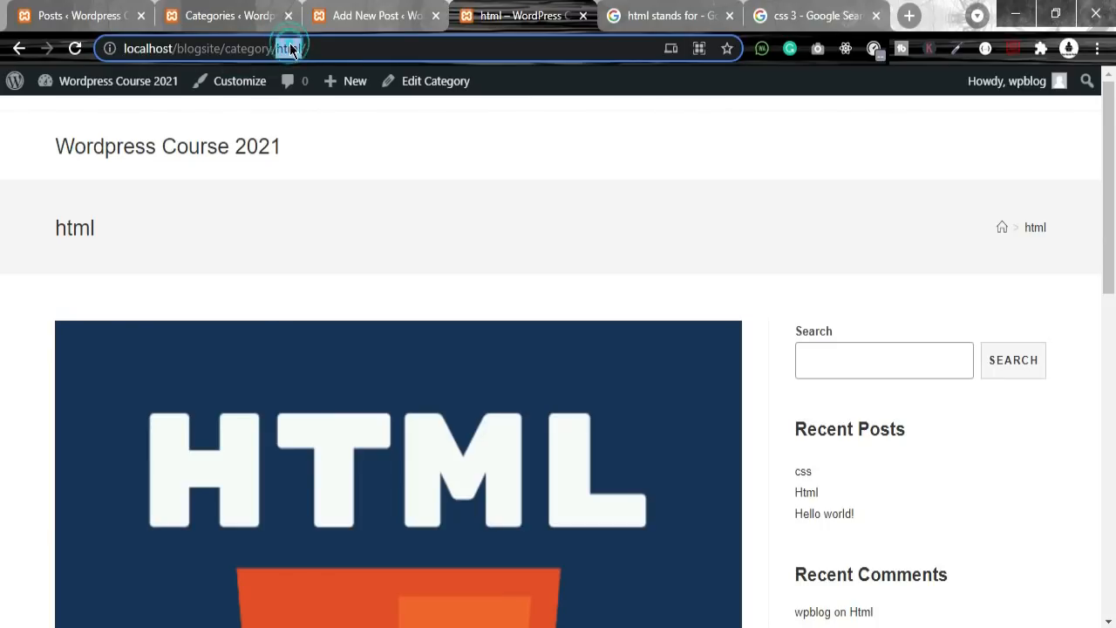
scroll(898, 377, down, 3)
scroll(903, 409, up, 3)
Step: Move between the Html post and the html category page using the breadcrumb link
click(18, 49)
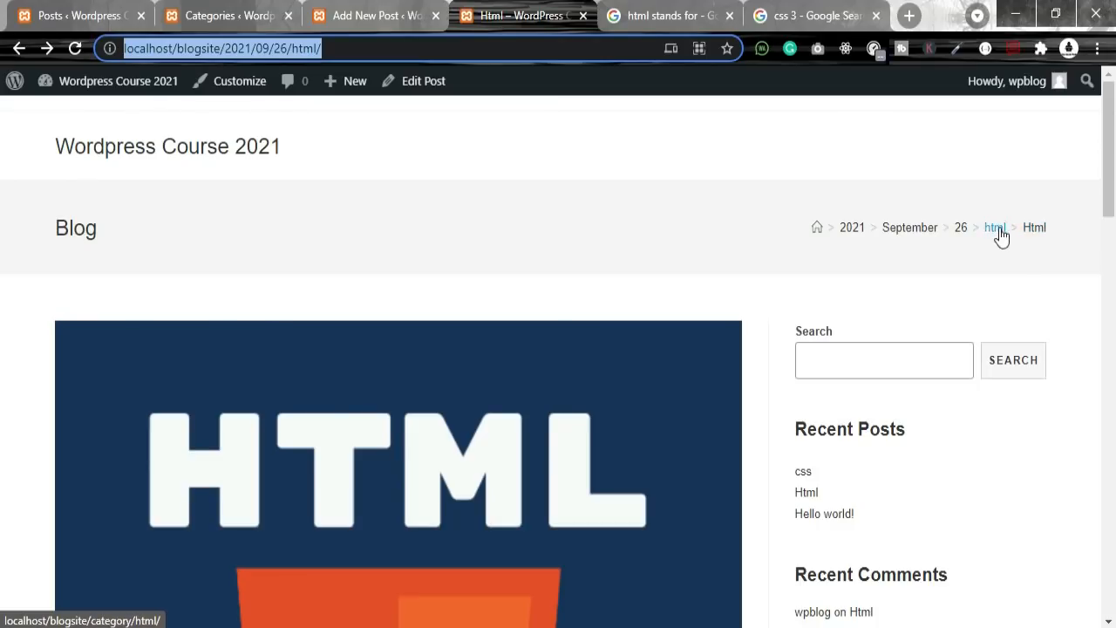
click(999, 232)
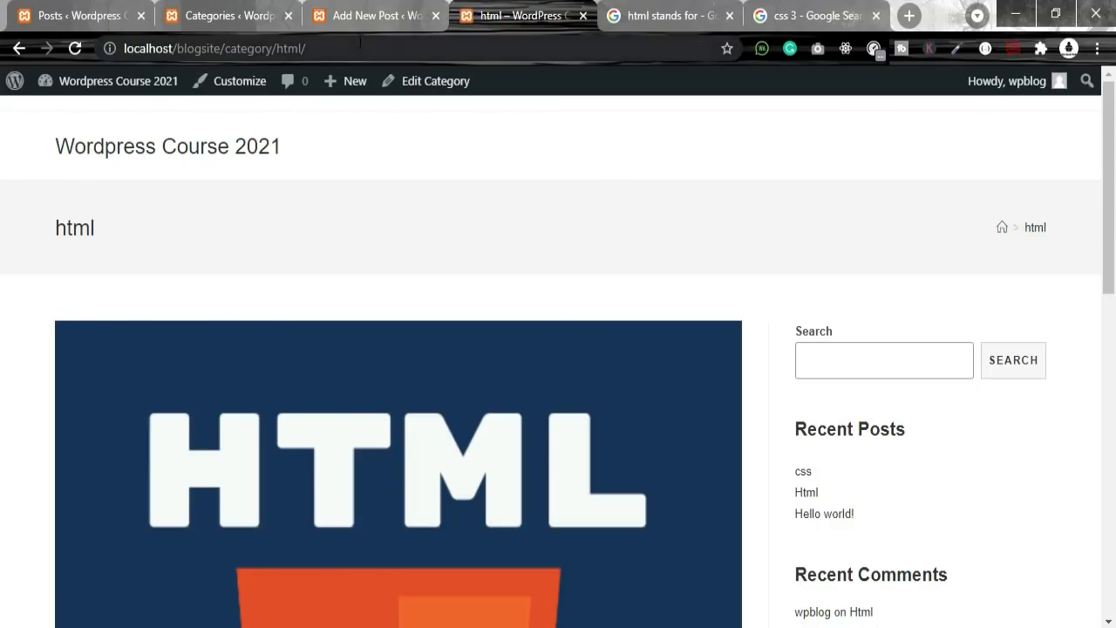
click(361, 42)
click(19, 48)
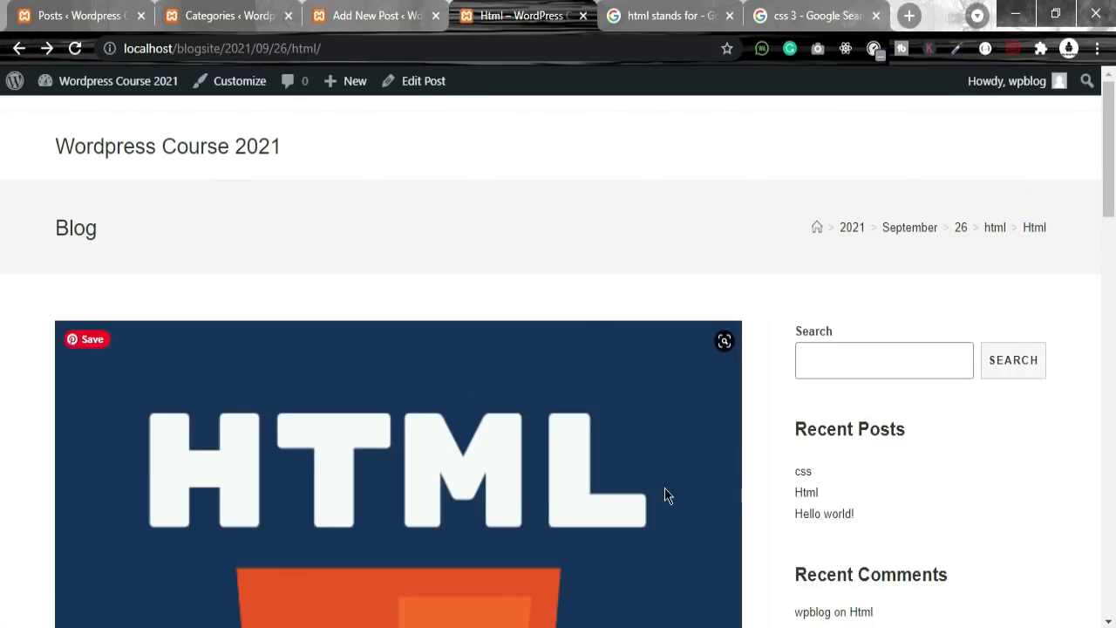
scroll(664, 495, down, 5)
scroll(870, 588, up, 5)
scroll(837, 523, down, 5)
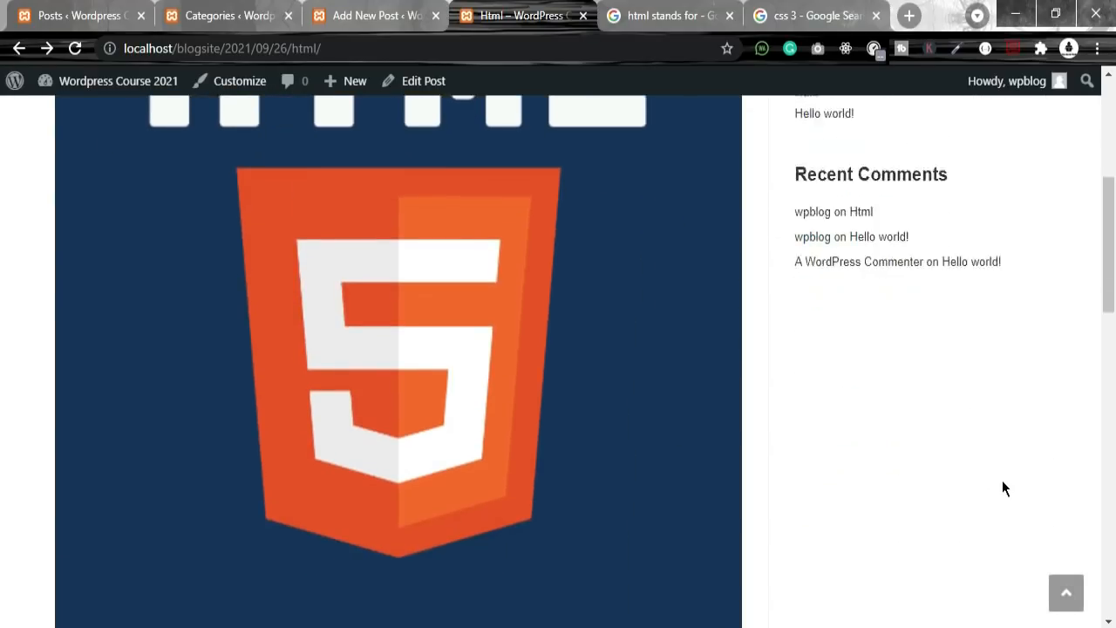
scroll(1002, 486, down, 5)
scroll(995, 509, down, 5)
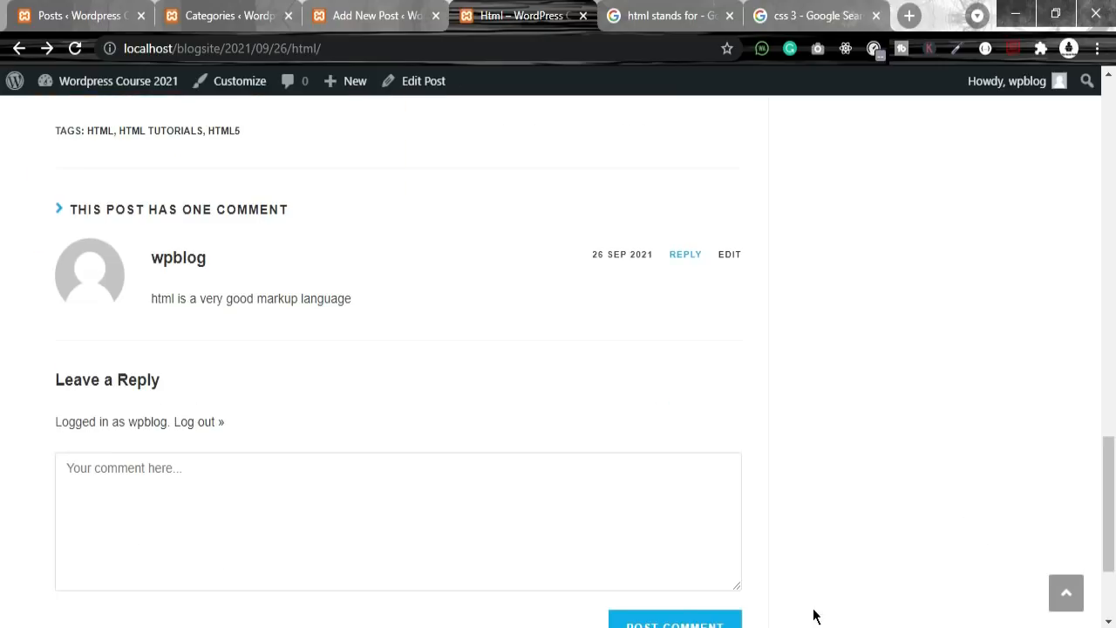
scroll(829, 609, up, 15)
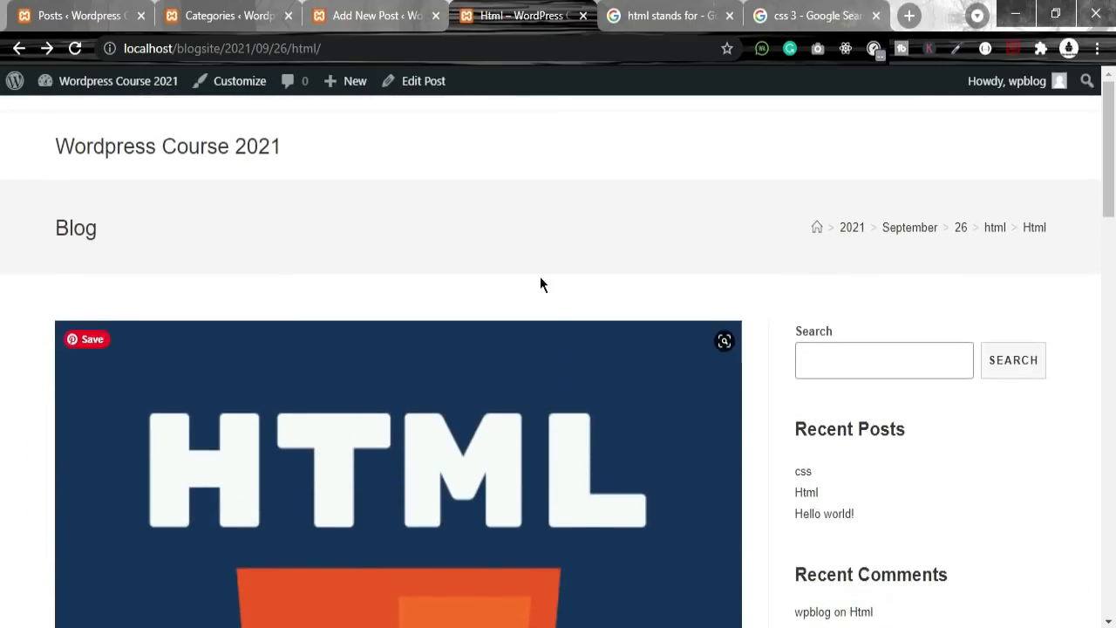
Step: Compare the Html post's address with the html category page address and its trailing slash
click(369, 17)
click(608, 19)
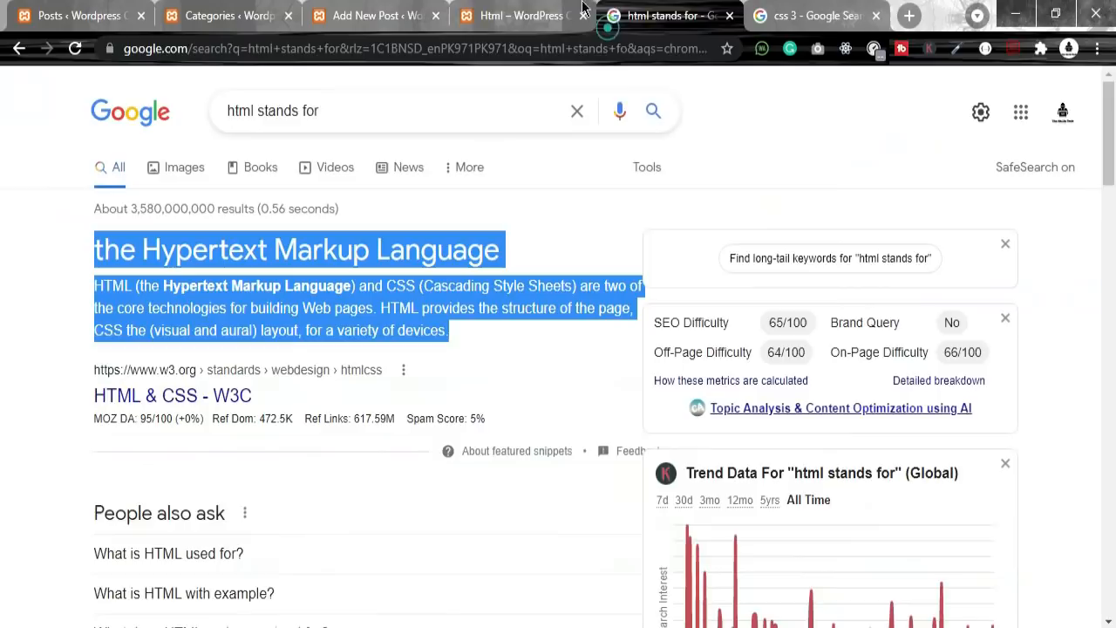
click(577, 12)
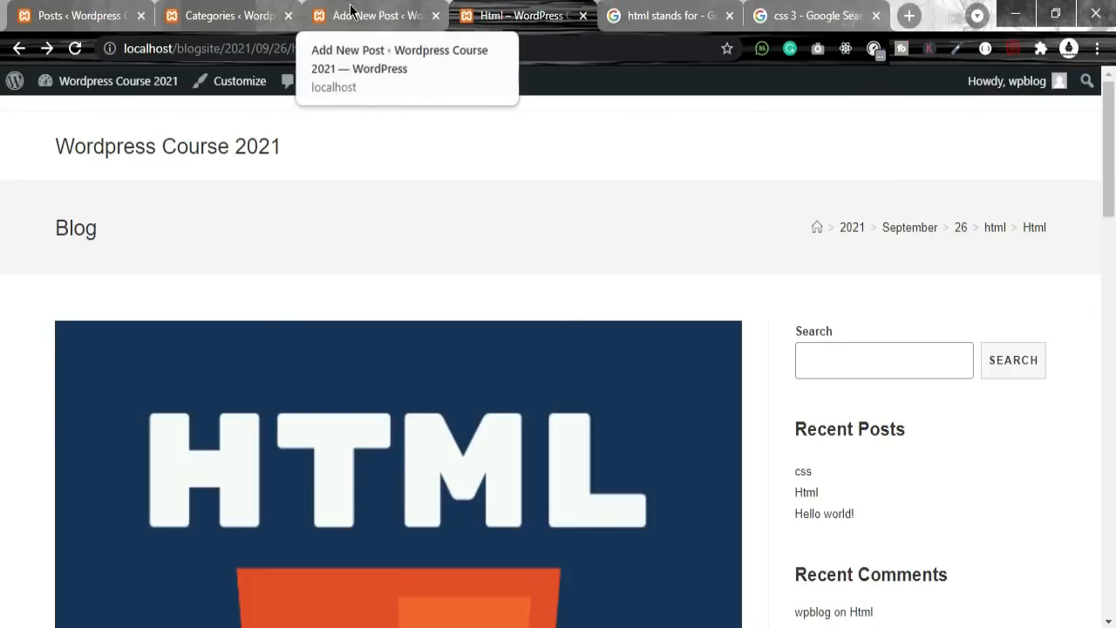
drag(356, 48, 120, 48)
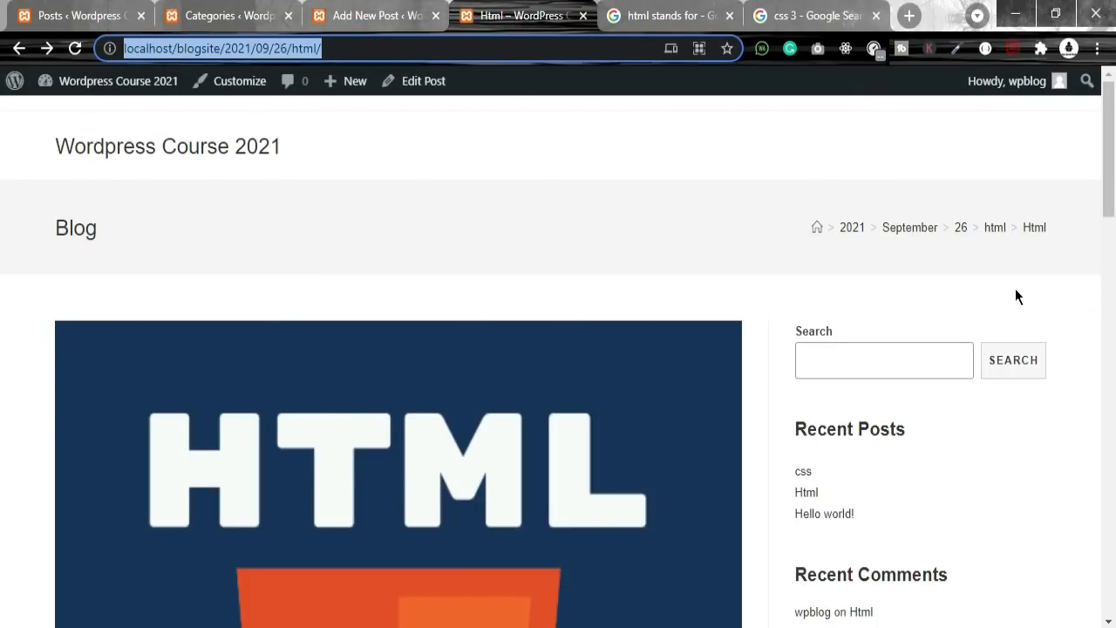
click(995, 228)
drag(356, 50, 122, 49)
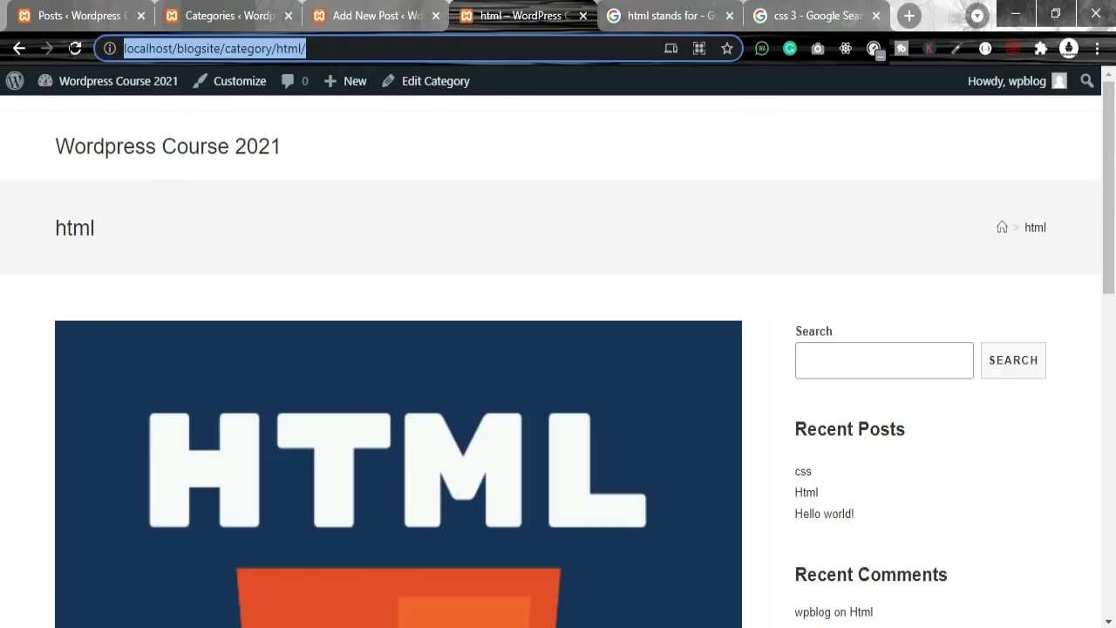
drag(344, 52, 113, 19)
Step: Open the Tags page and start a new tag, deleting a wrongly pasted CSS3 description
click(220, 10)
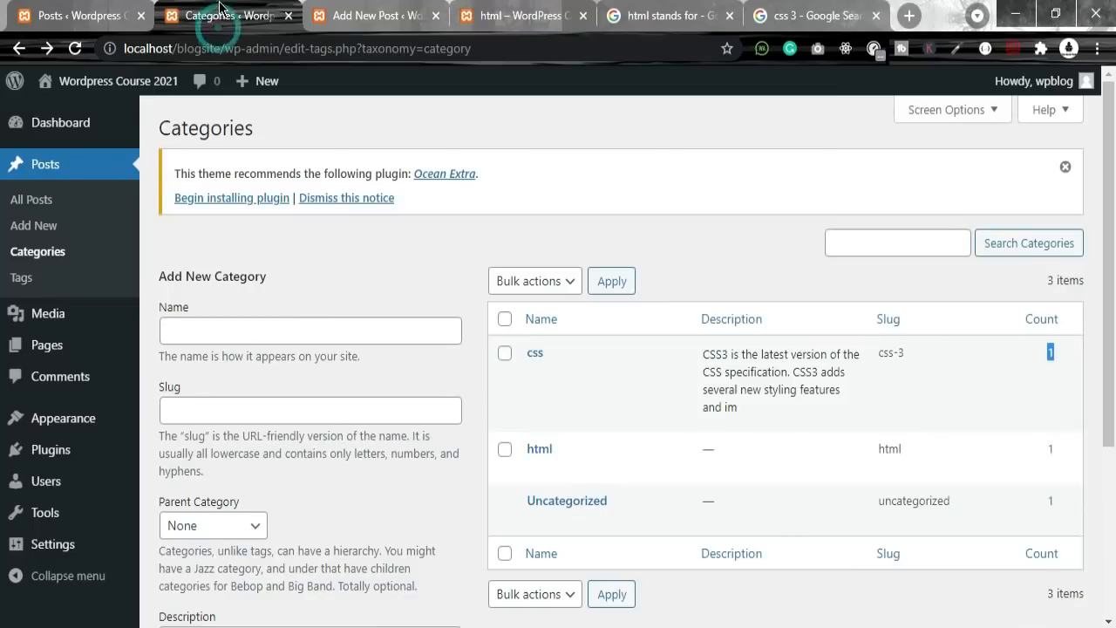
click(22, 279)
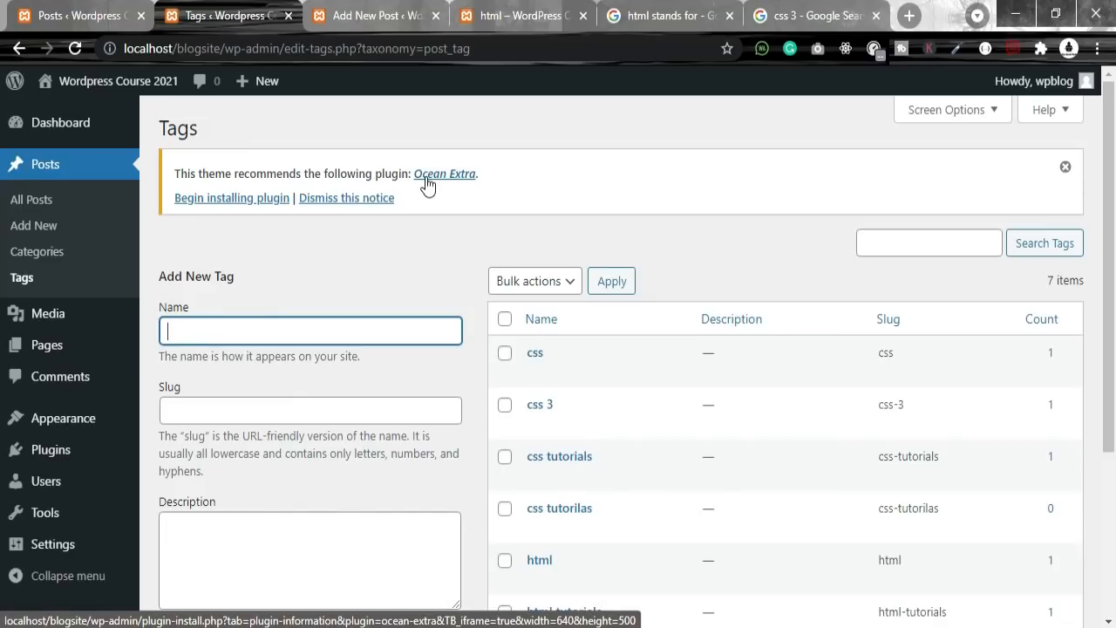
click(226, 329)
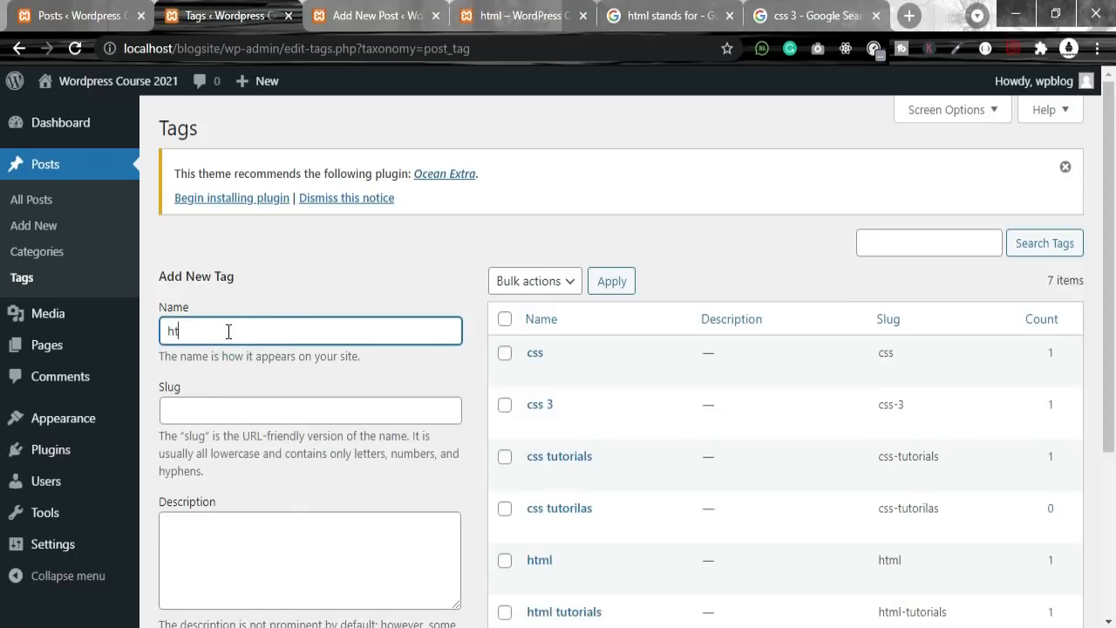
click(351, 399)
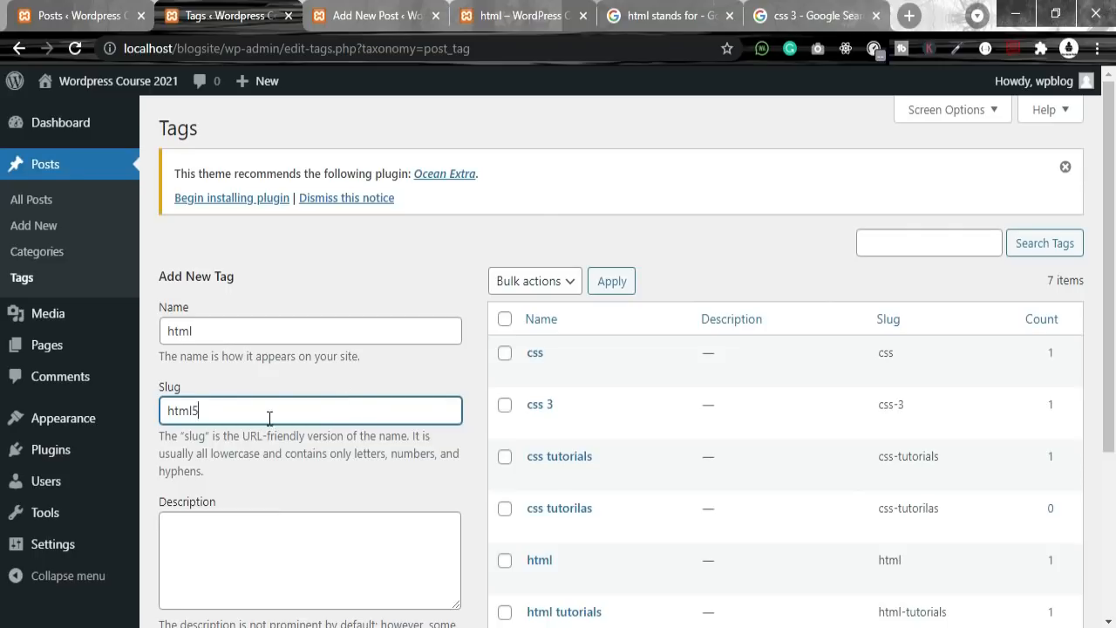
click(257, 523)
text(CSS3 is the latest version of the CSS specification. CSS3 adds several new styling features and im)
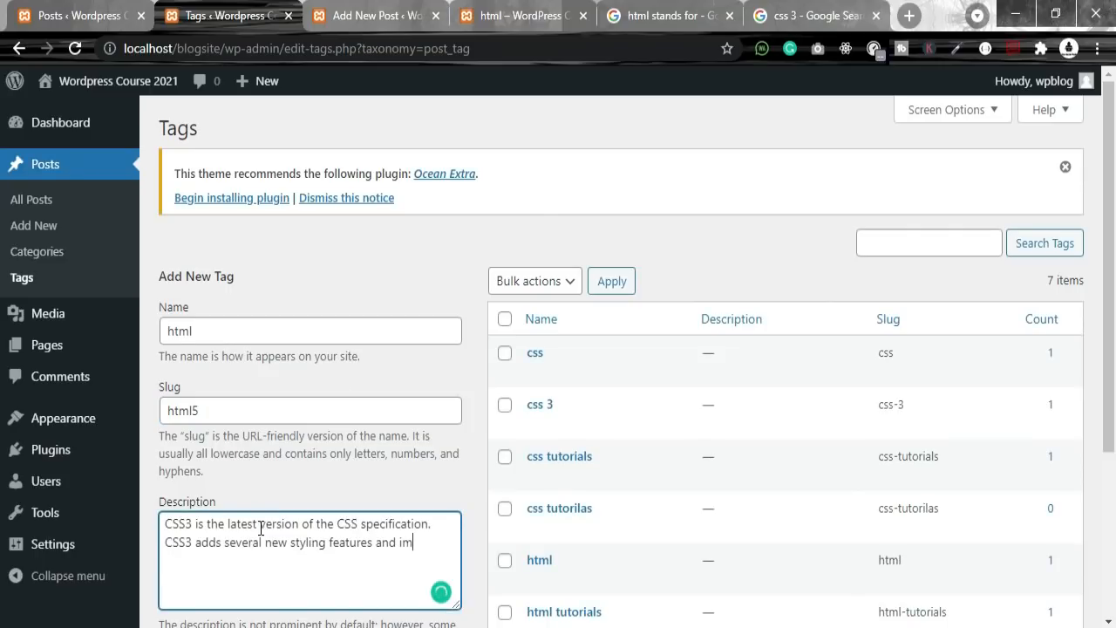
drag(433, 551, 140, 511)
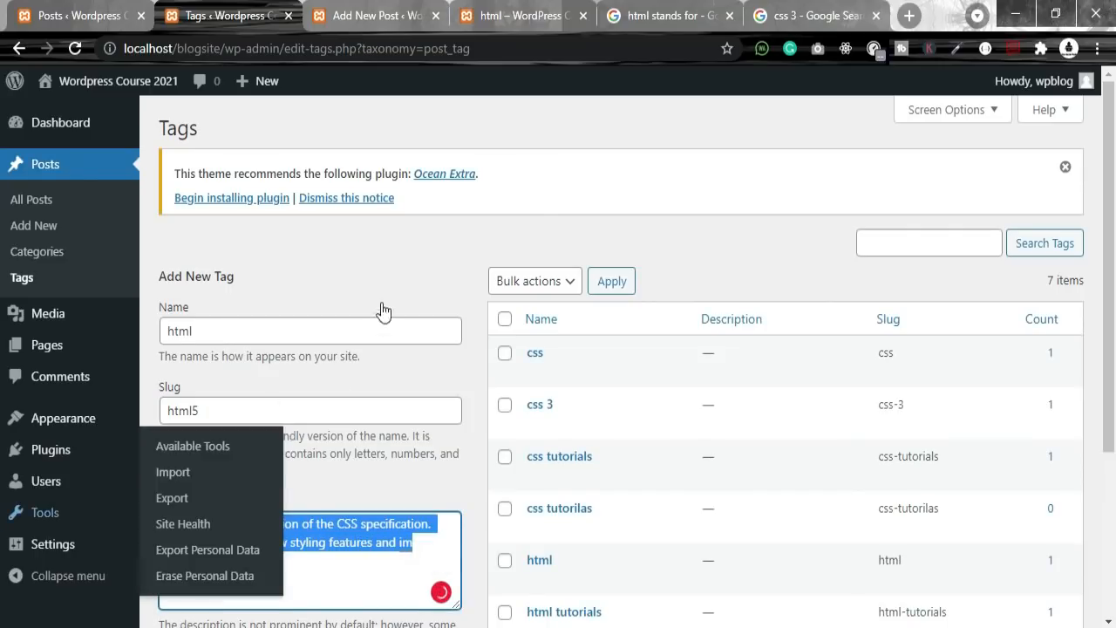
key(BackSpace)
Step: Paste the HTML definition as the description and submit the new html tag
click(811, 15)
click(693, 15)
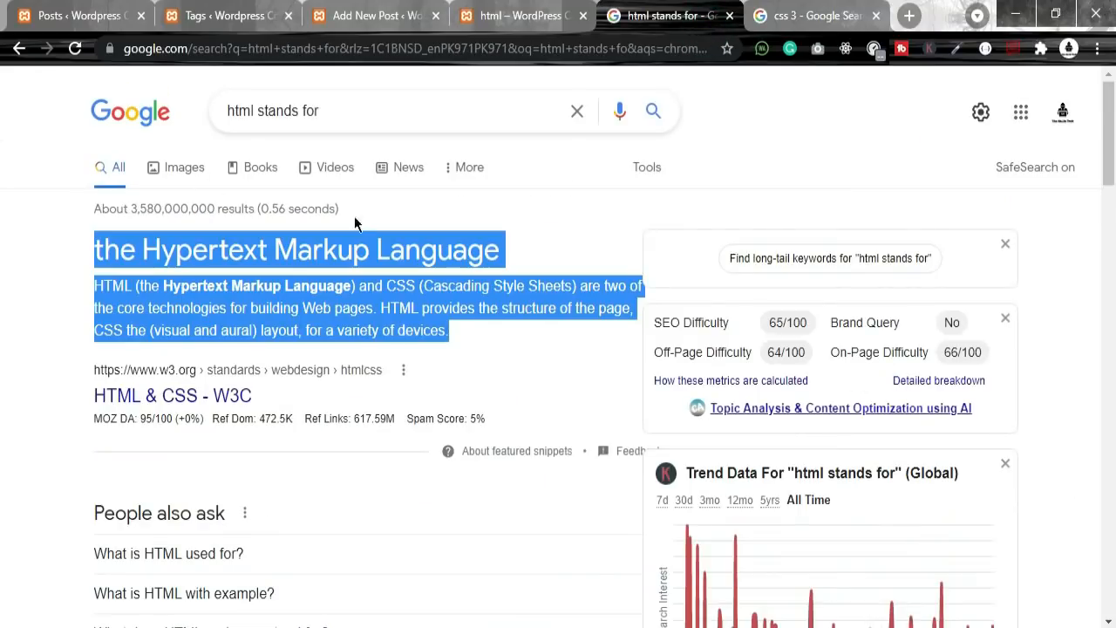
click(506, 12)
click(199, 15)
click(87, 15)
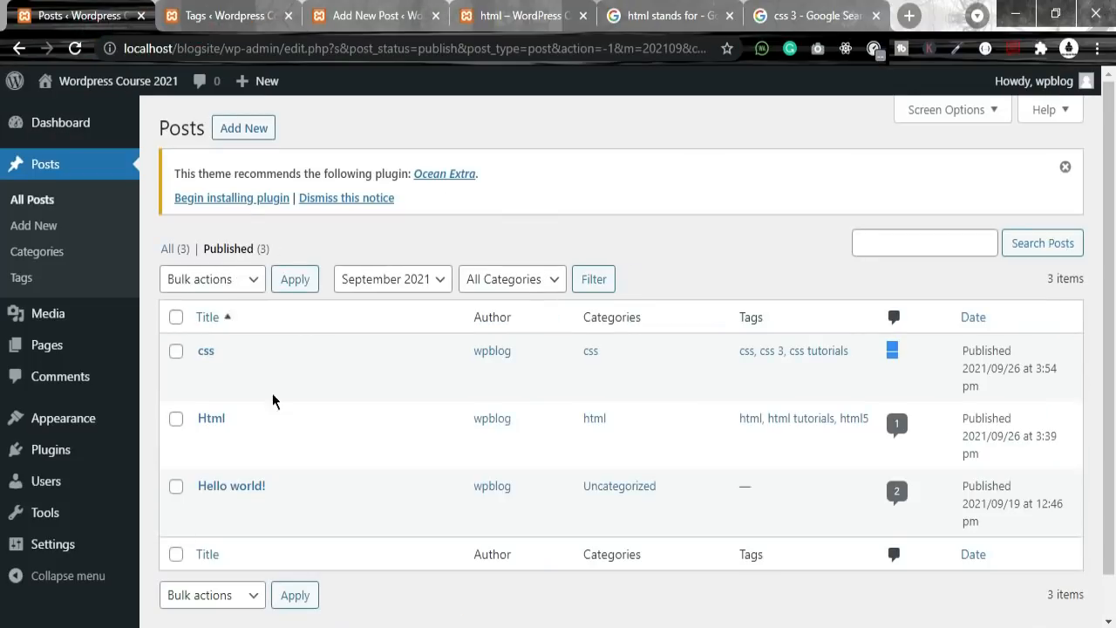
click(217, 22)
key(ctrl+v)
scroll(351, 491, down, 3)
key(Tab)
key(Return)
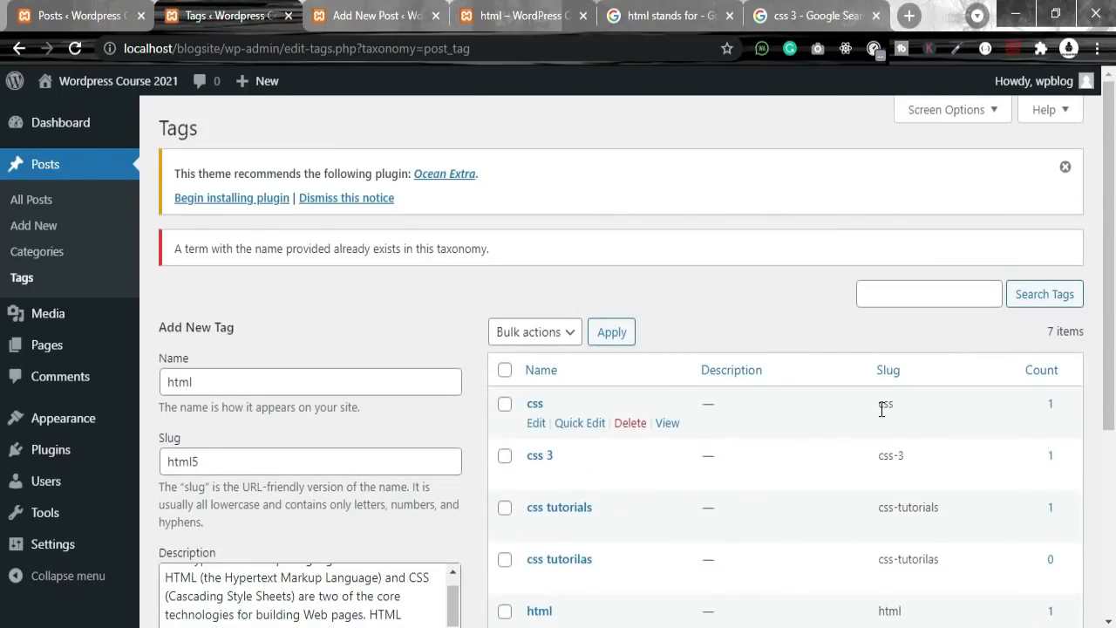
Step: Review the seven tags in the table, including the css tags and the html5 slug
drag(878, 410, 947, 515)
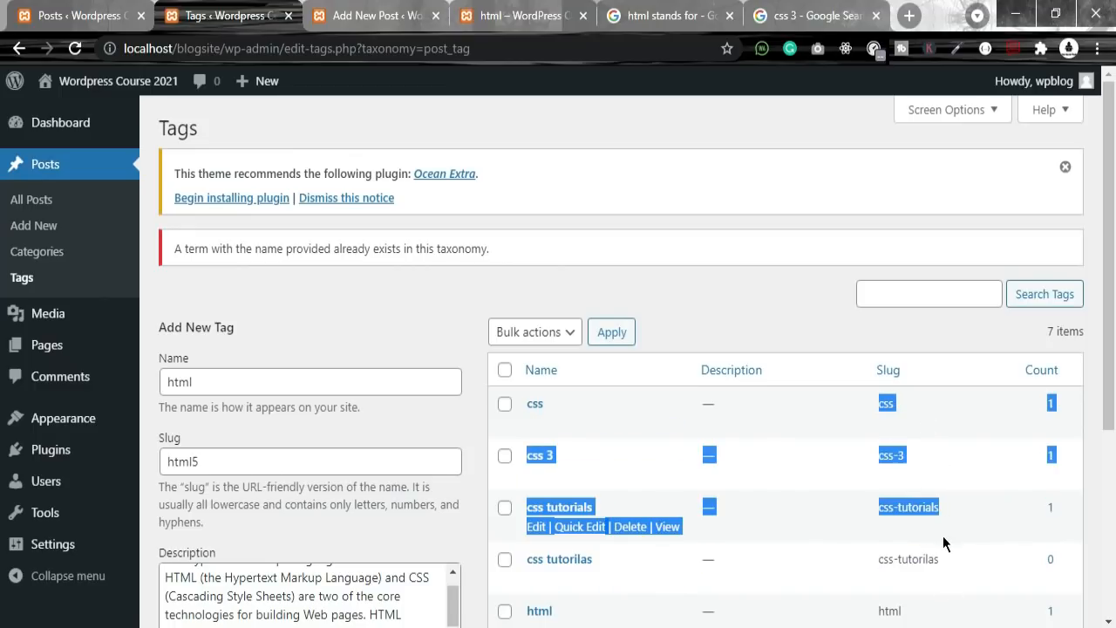
scroll(943, 535, down, 3)
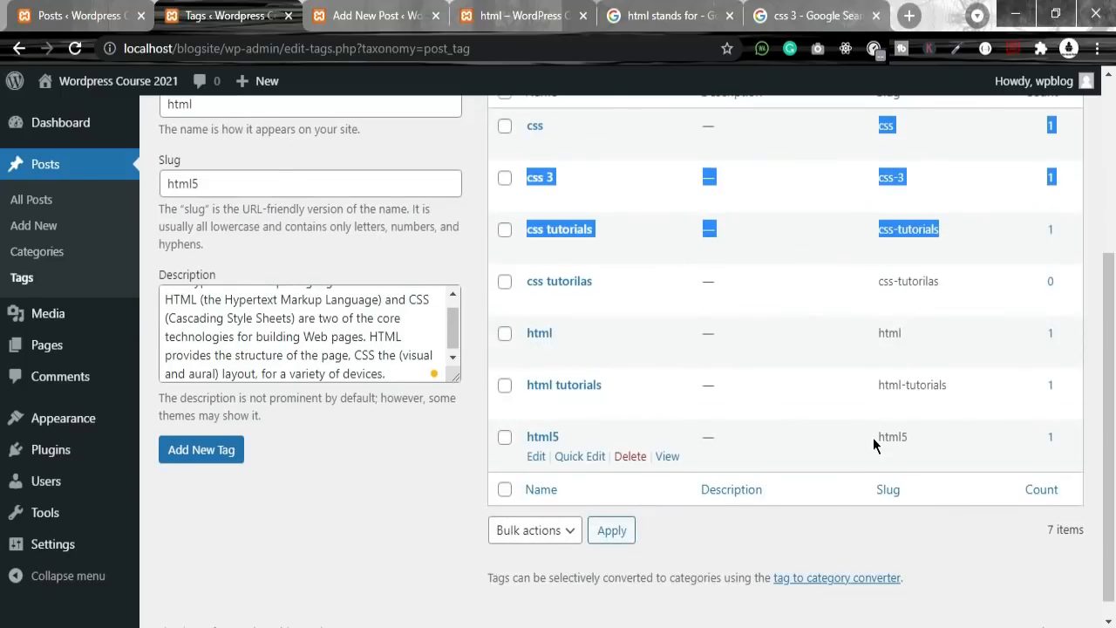
double_click(874, 437)
scroll(930, 431, up, 3)
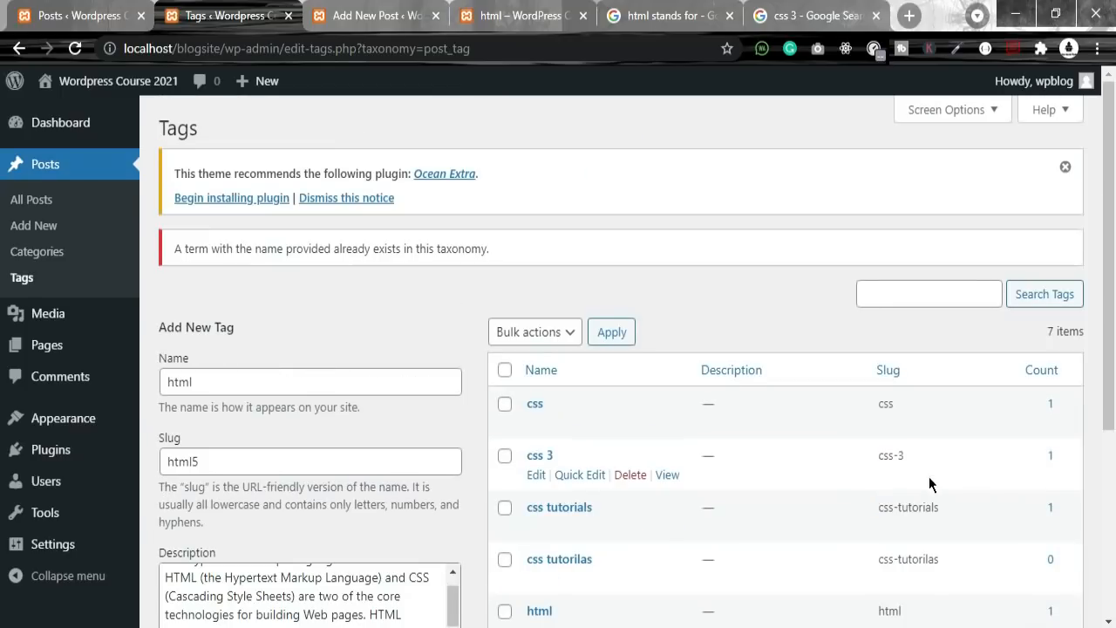
Step: Open the Html post from the html category page and review its tags HTML, HTML TUTORIALS, HTML5
click(698, 18)
click(764, 17)
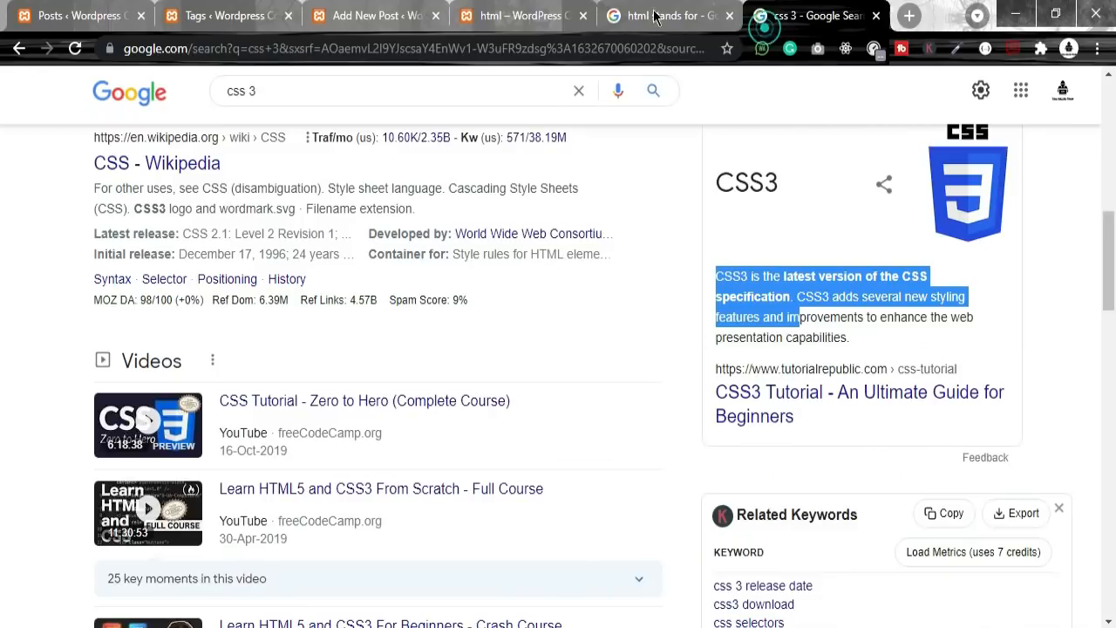
click(523, 16)
scroll(296, 357, down, 5)
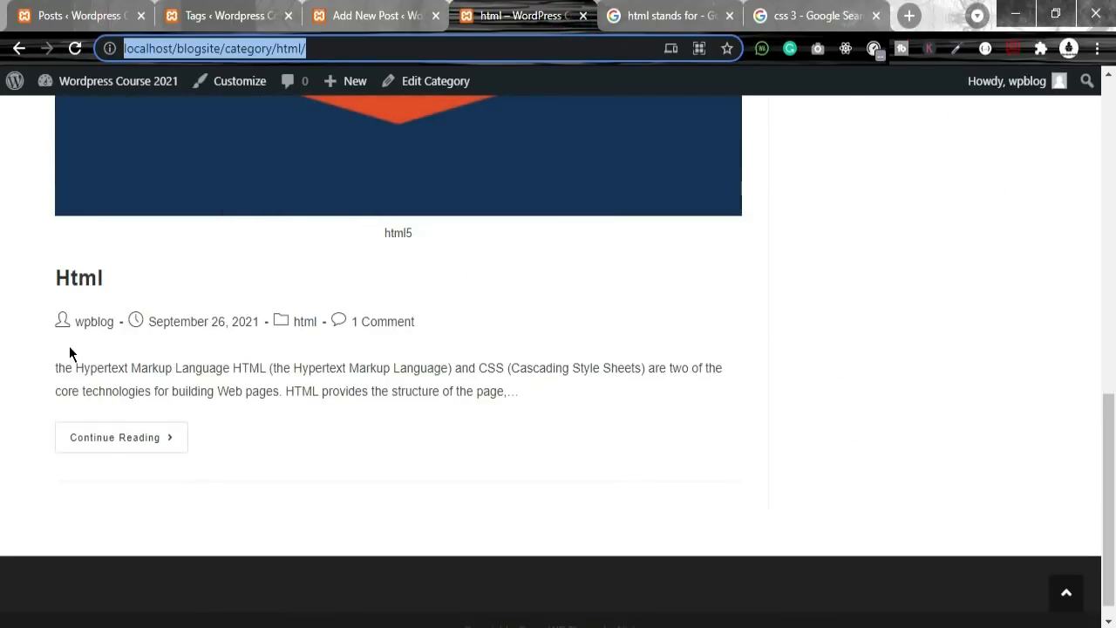
click(161, 438)
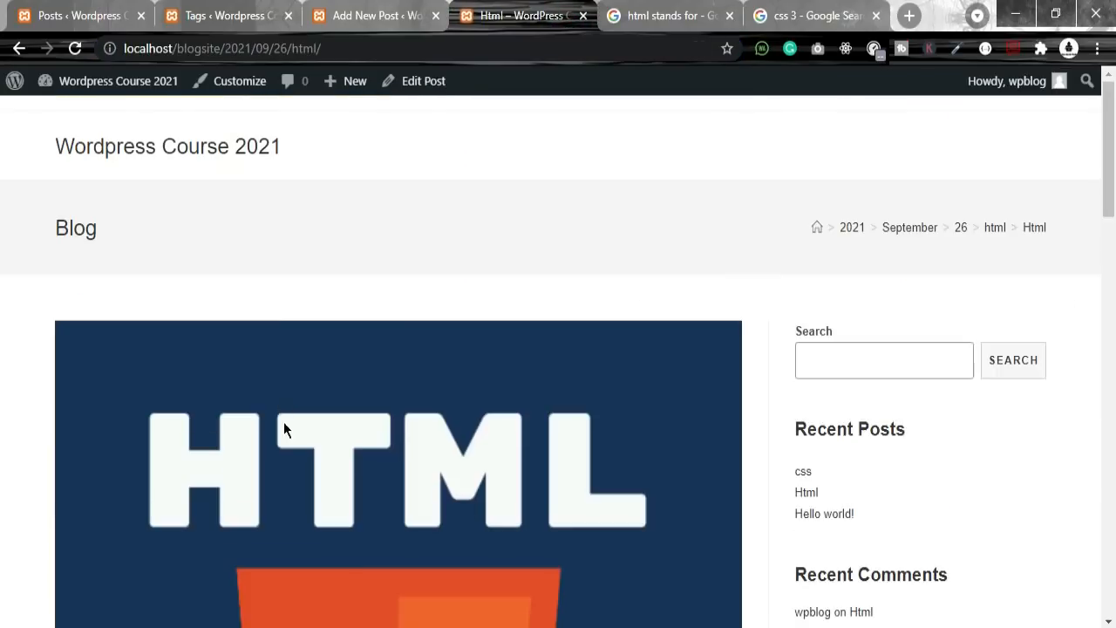
scroll(285, 425, down, 8)
scroll(169, 384, down, 8)
scroll(175, 383, up, 7)
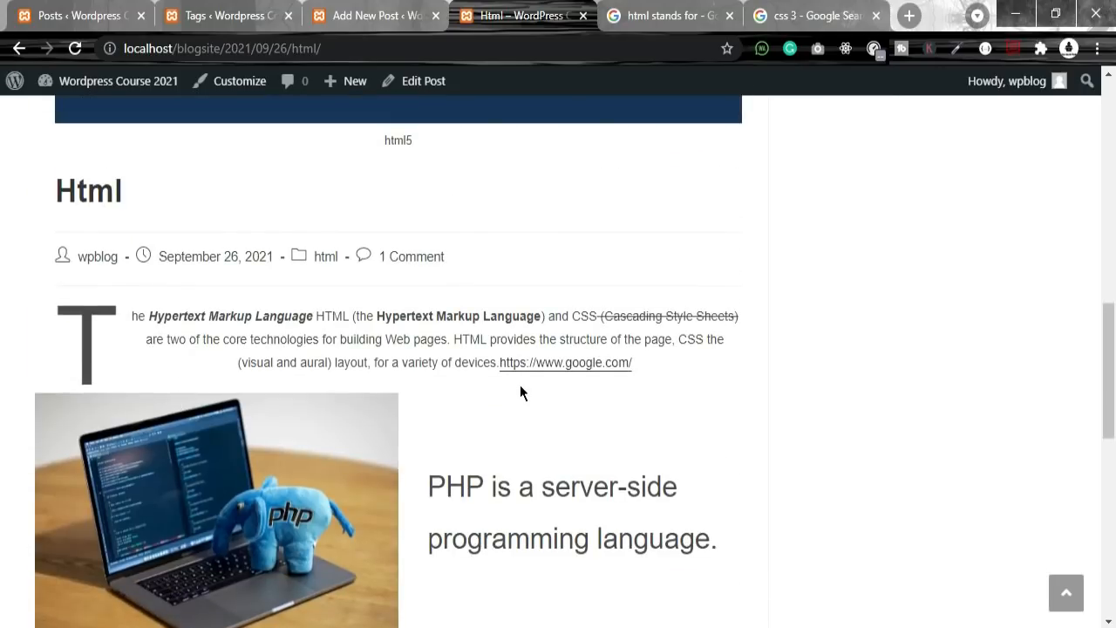
scroll(520, 384, down, 4)
drag(25, 314, 304, 312)
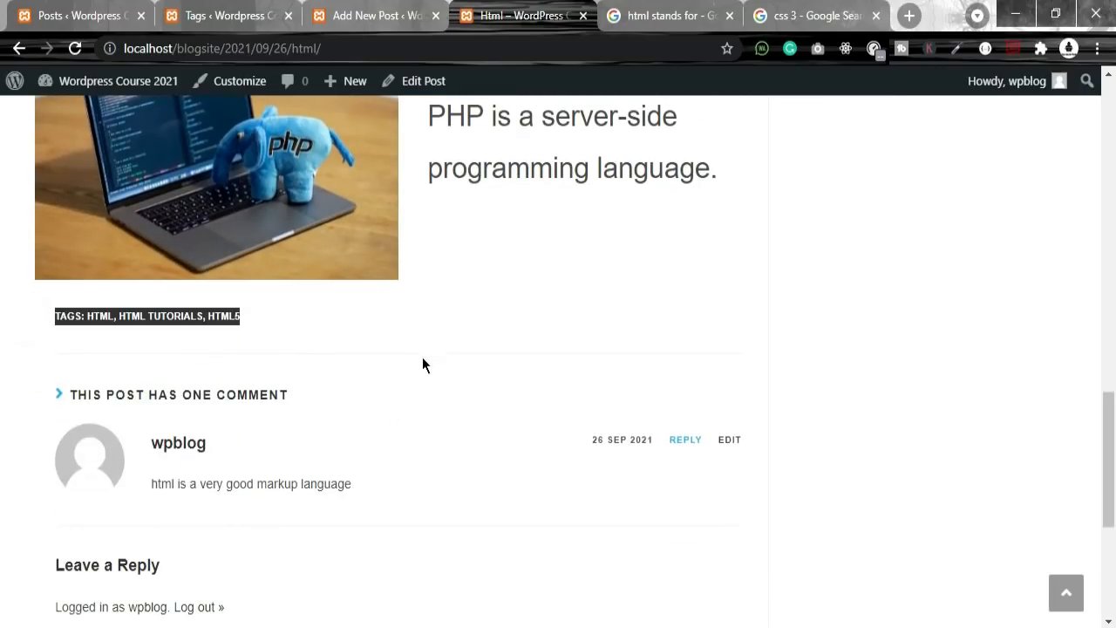
scroll(427, 375, up, 10)
scroll(442, 436, up, 3)
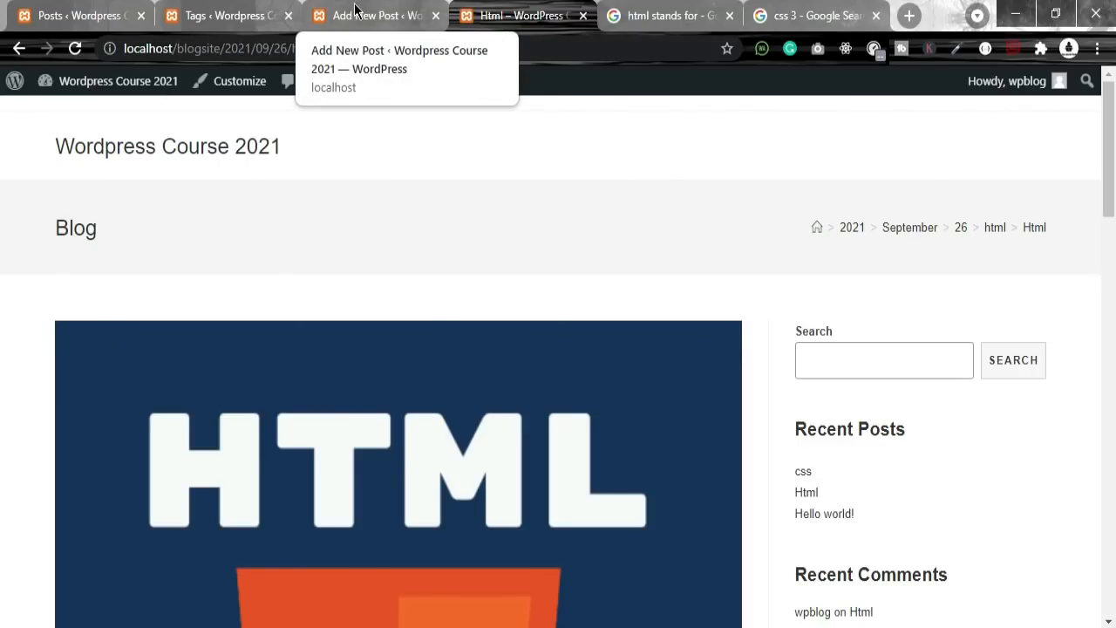
Step: Compare the css and Html posts' tags in the Posts list, then go to the Tags page
click(190, 21)
click(90, 15)
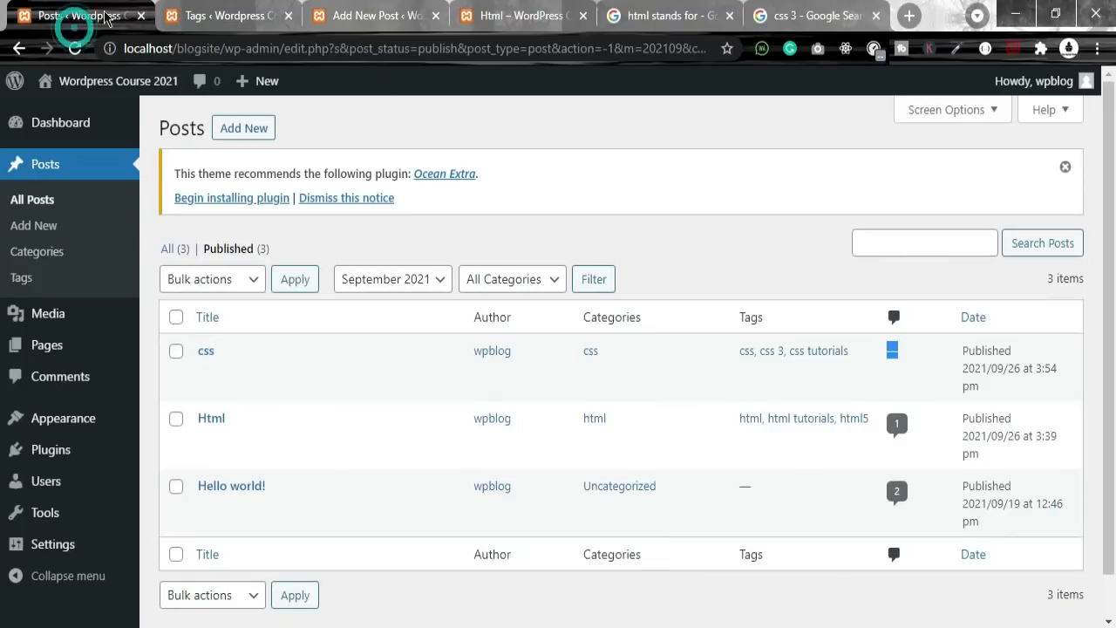
scroll(415, 545, down, 1)
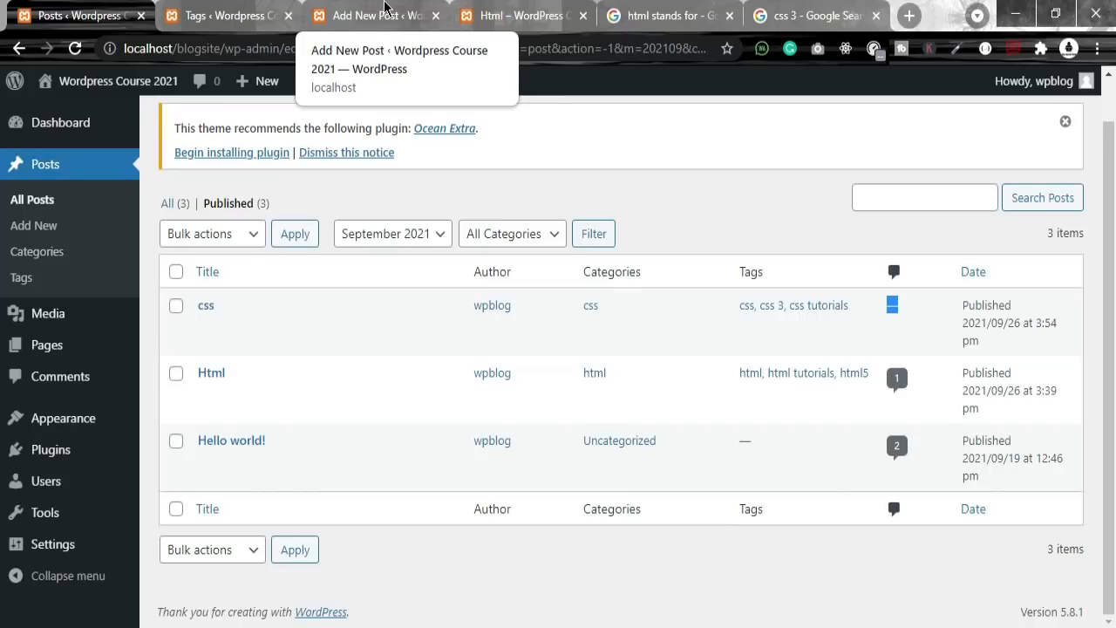
drag(735, 306, 854, 305)
click(728, 375)
drag(738, 376, 873, 378)
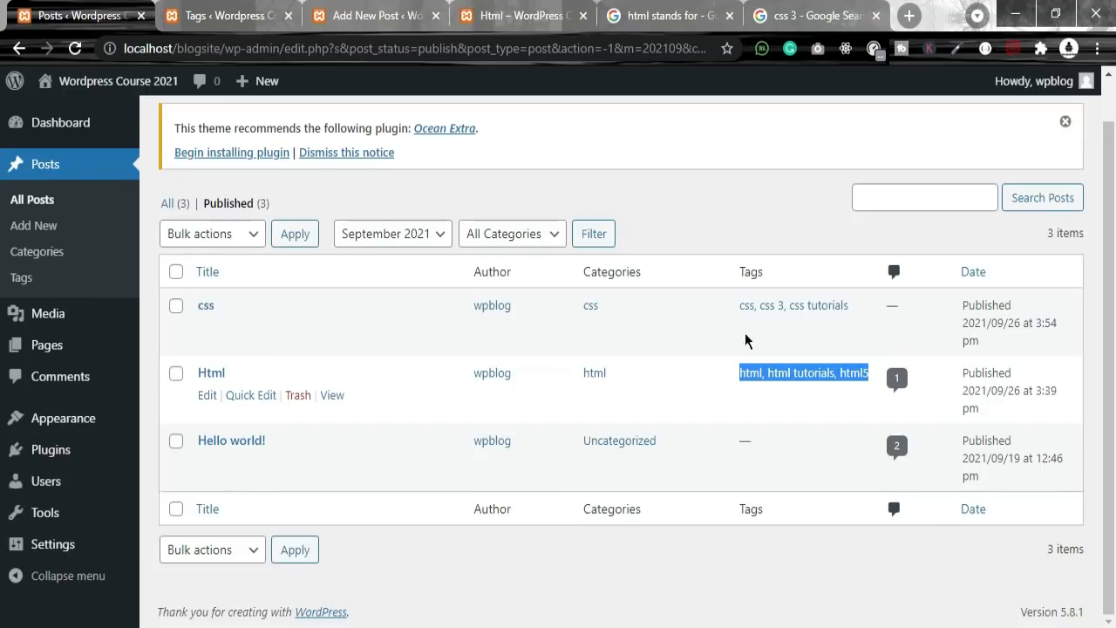
drag(728, 300, 868, 395)
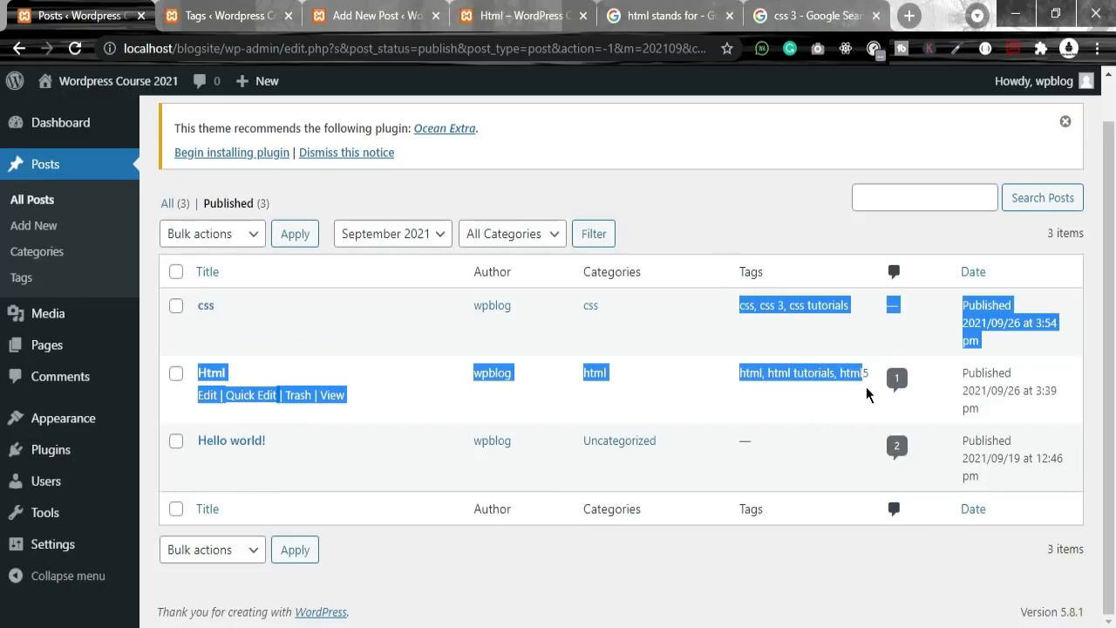
click(24, 276)
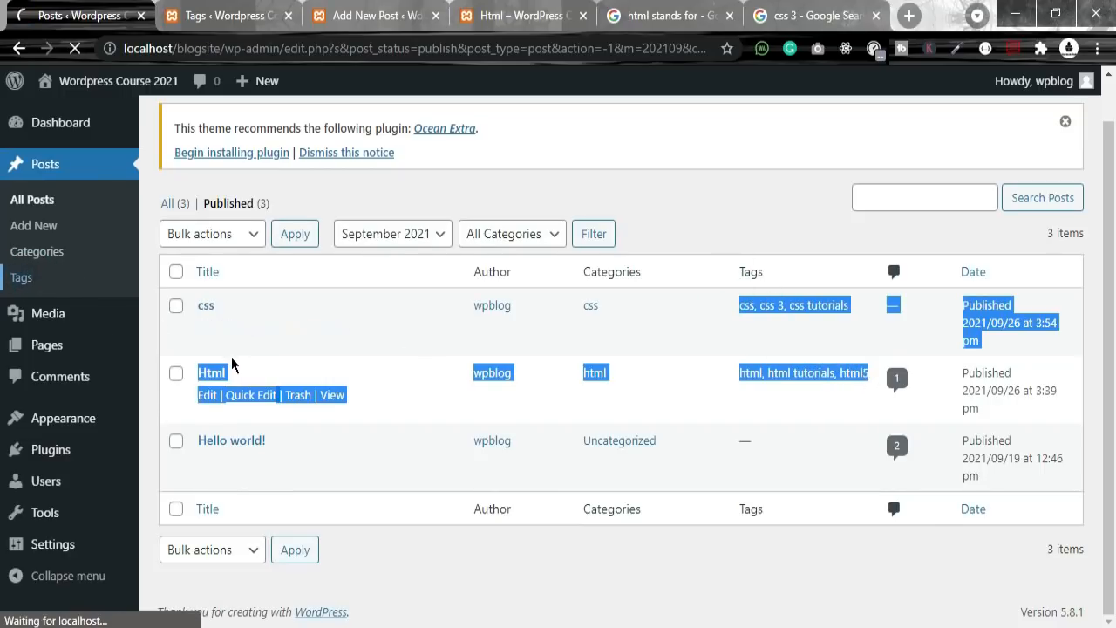
scroll(262, 358, down, 2)
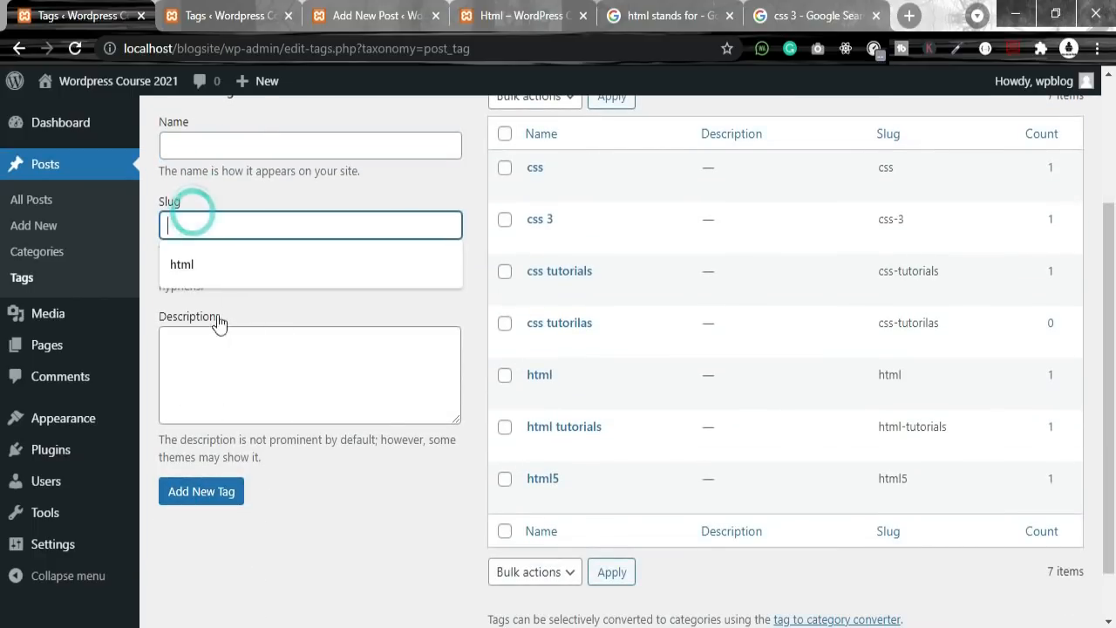
Step: Enter php as both the new tag's name and slug, replacing the old html slug
click(219, 262)
click(239, 145)
click(183, 202)
key(BackSpace)
text(php)
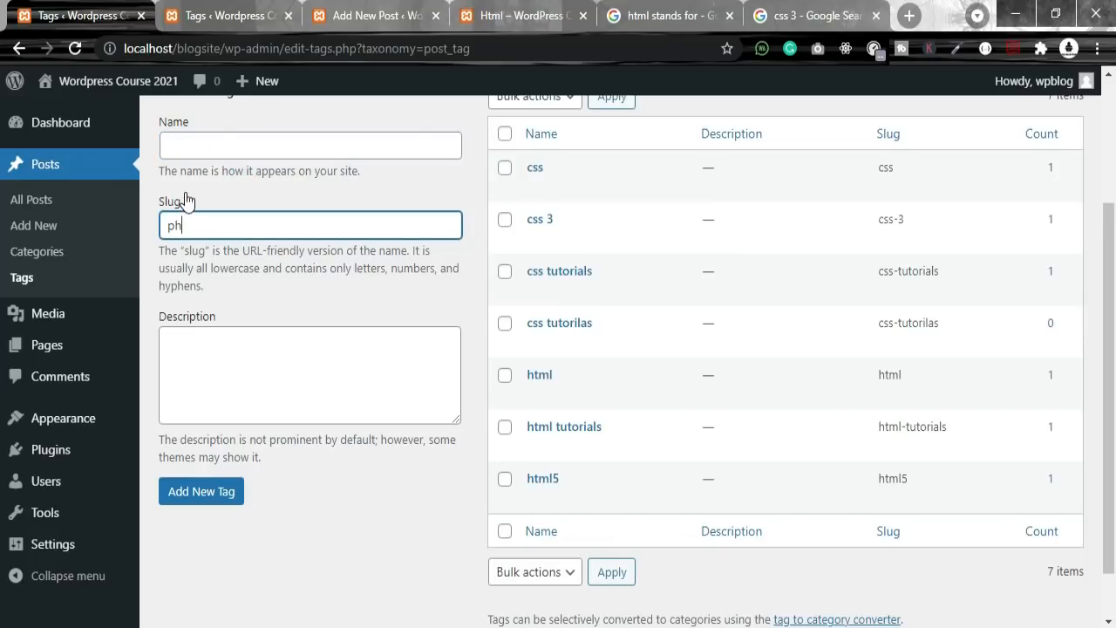
click(272, 146)
text(php)
Step: Give the tag the description 'php server-side' and save it
click(252, 376)
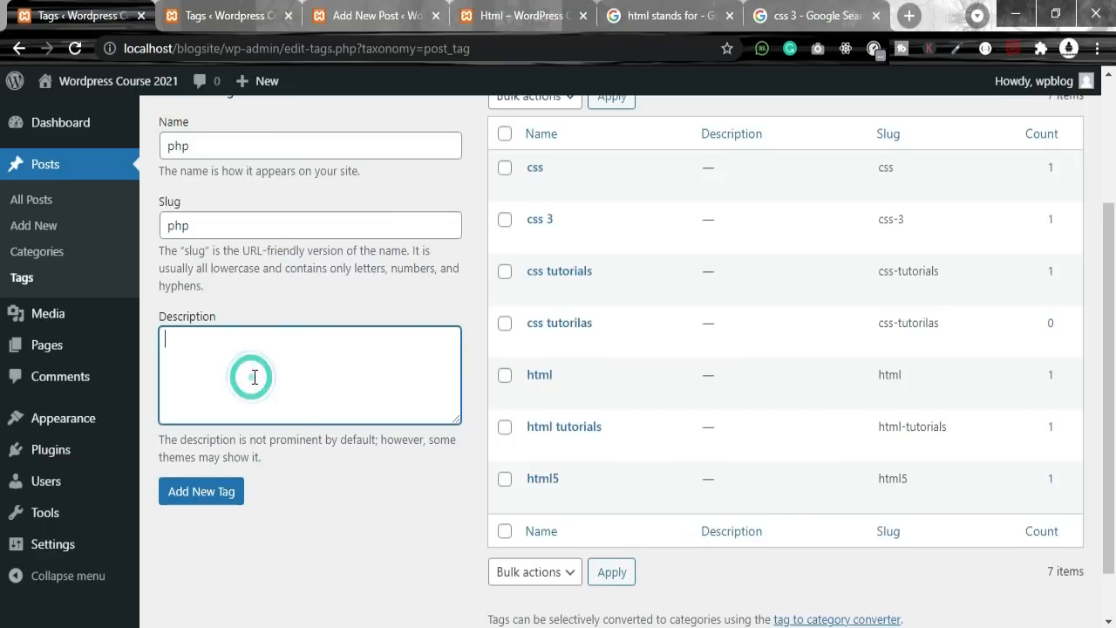
text(php s)
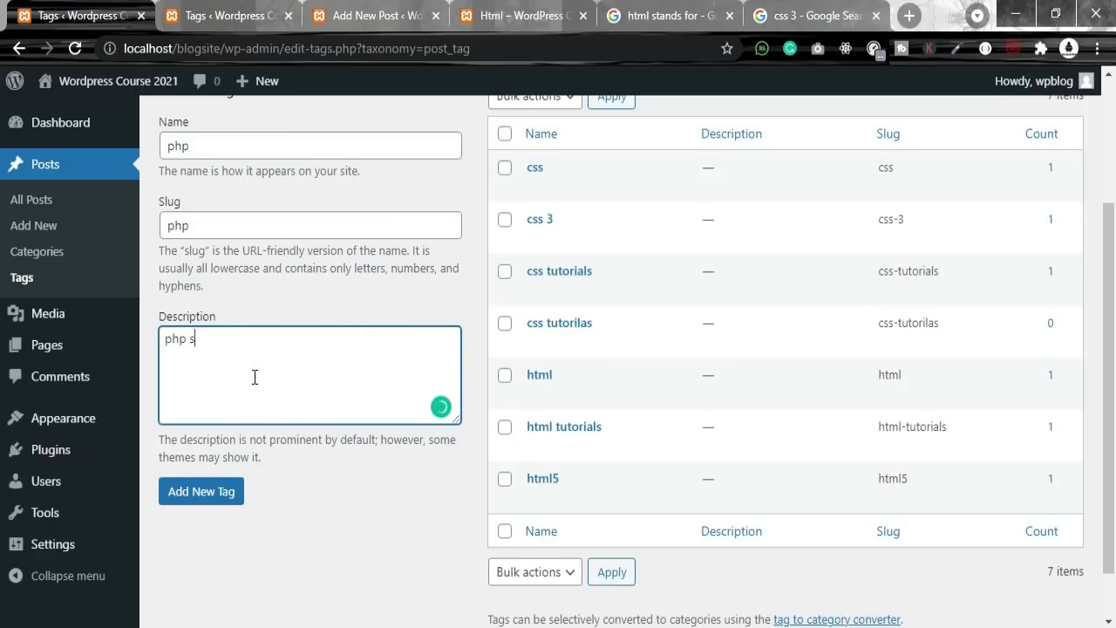
text(tand for)
key(BackSpace)
key(BackSpace)
key(BackSpace)
key(BackSpace)
key(BackSpace)
key(BackSpace)
key(BackSpace)
key(BackSpace)
key(BackSpace)
key(BackSpace)
text(serverside )
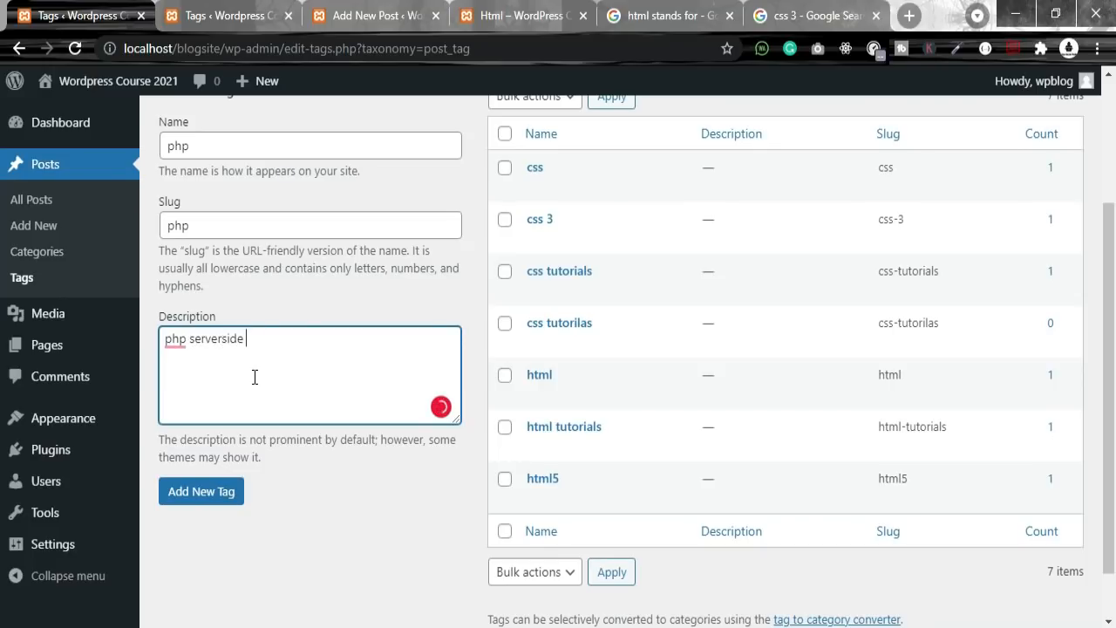
text(l)
key(BackSpace)
key(Left)
key(Left)
key(Left)
key(Left)
key(Left)
text(-)
click(217, 493)
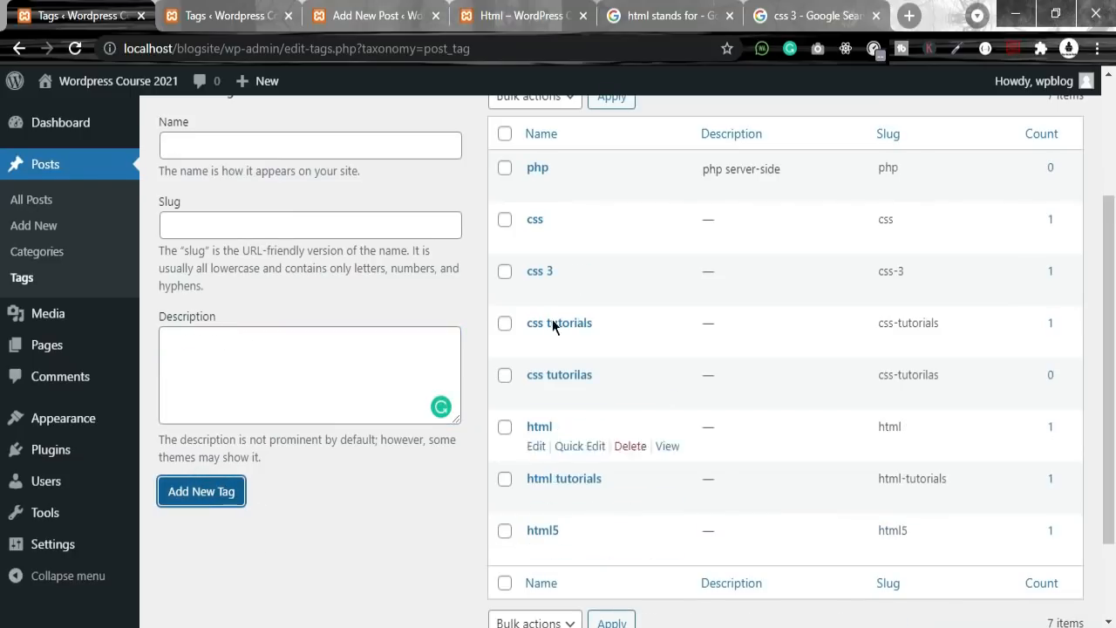
scroll(552, 319, up, 2)
Step: Highlight the php tag's description and zero count, select Delete in Bulk actions, then reset it
drag(1013, 353, 1060, 358)
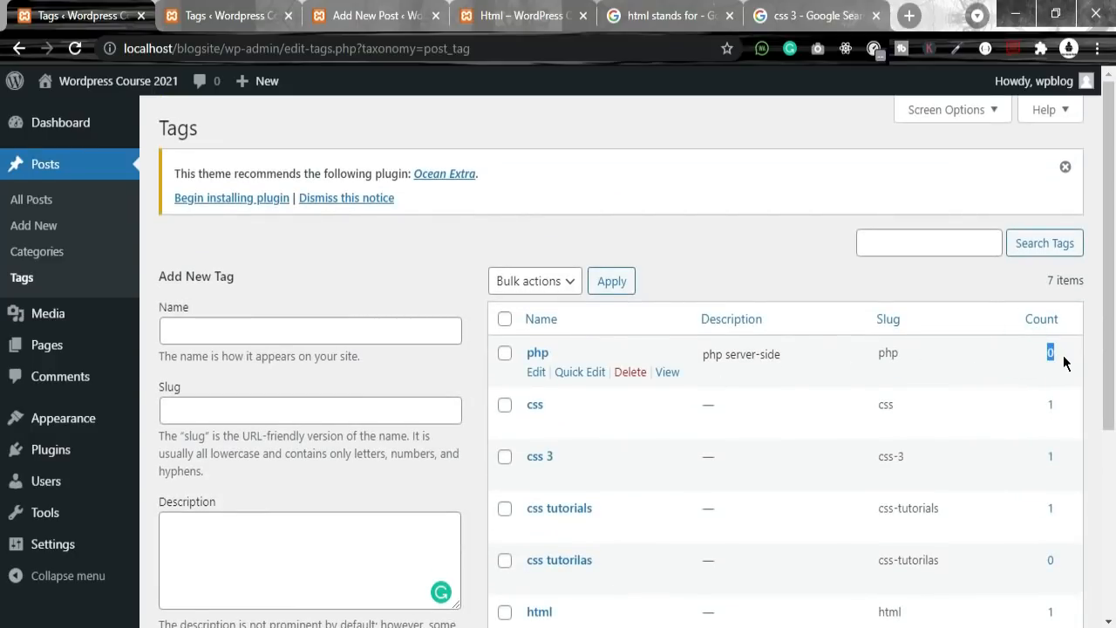
drag(717, 354, 782, 356)
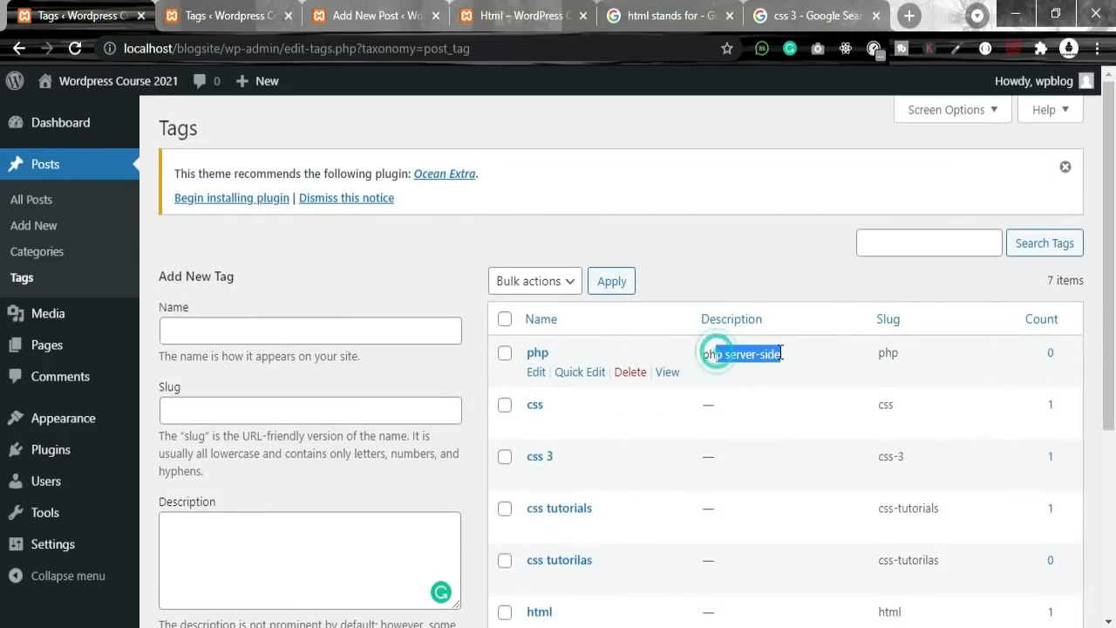
click(552, 280)
click(556, 278)
click(553, 280)
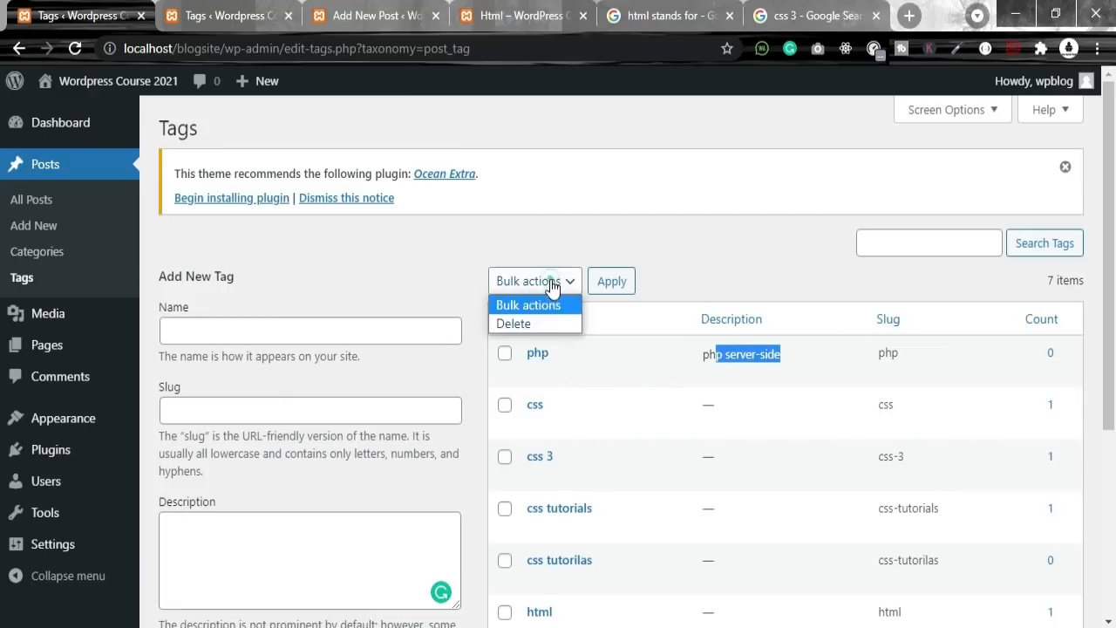
click(536, 323)
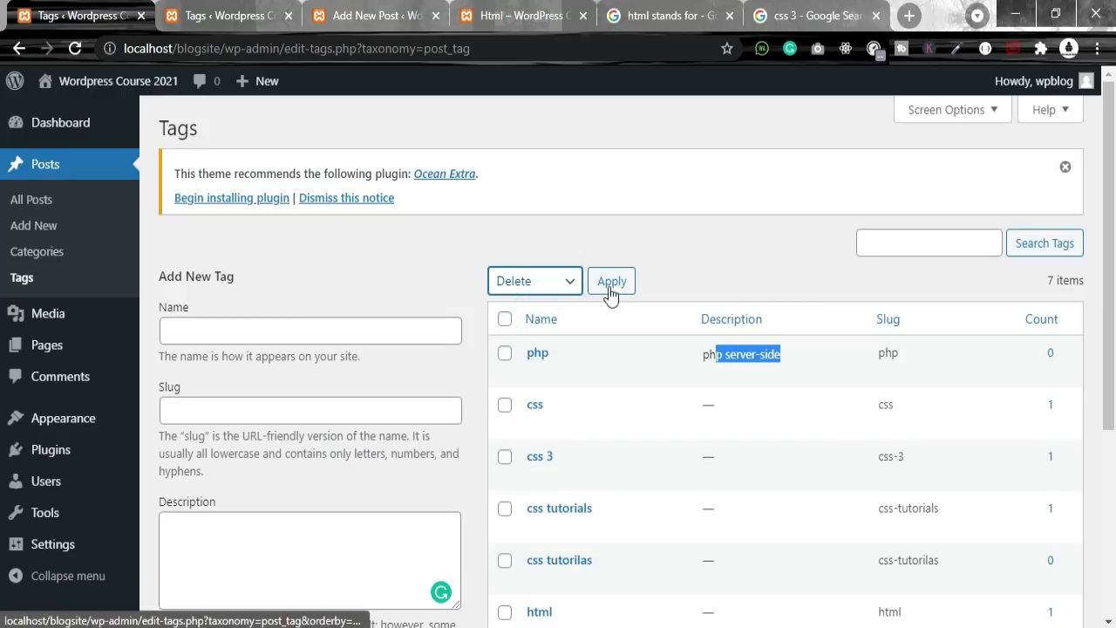
click(558, 292)
click(536, 305)
Step: Enter a throwaway query in Search Tags, then clear it, leaving the tag list unfiltered
click(874, 241)
text(sdasddsada)
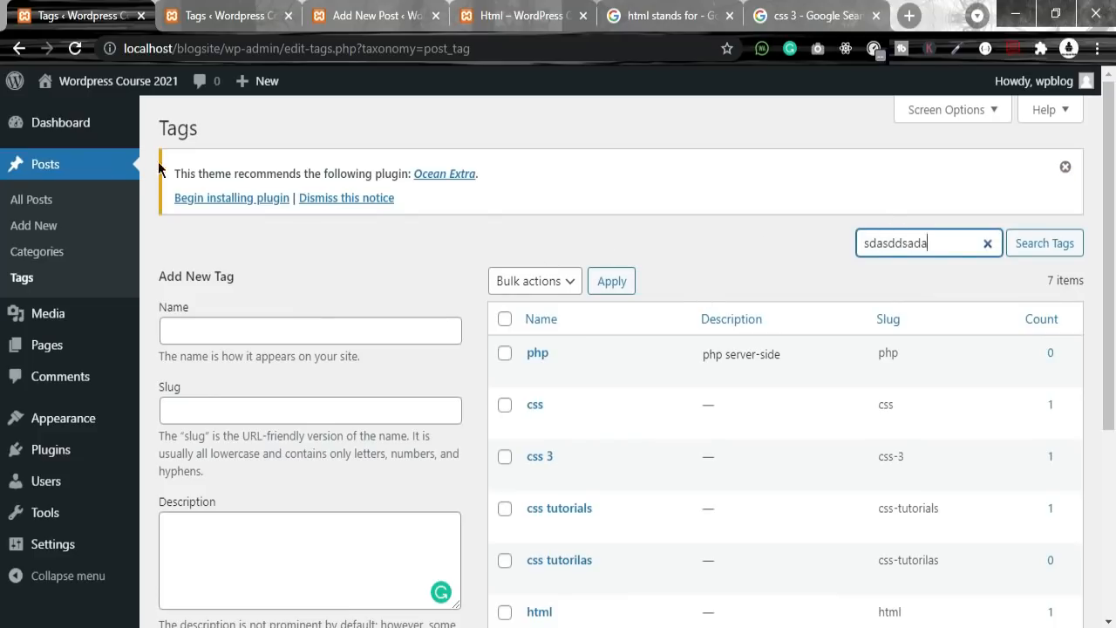
click(988, 243)
click(700, 249)
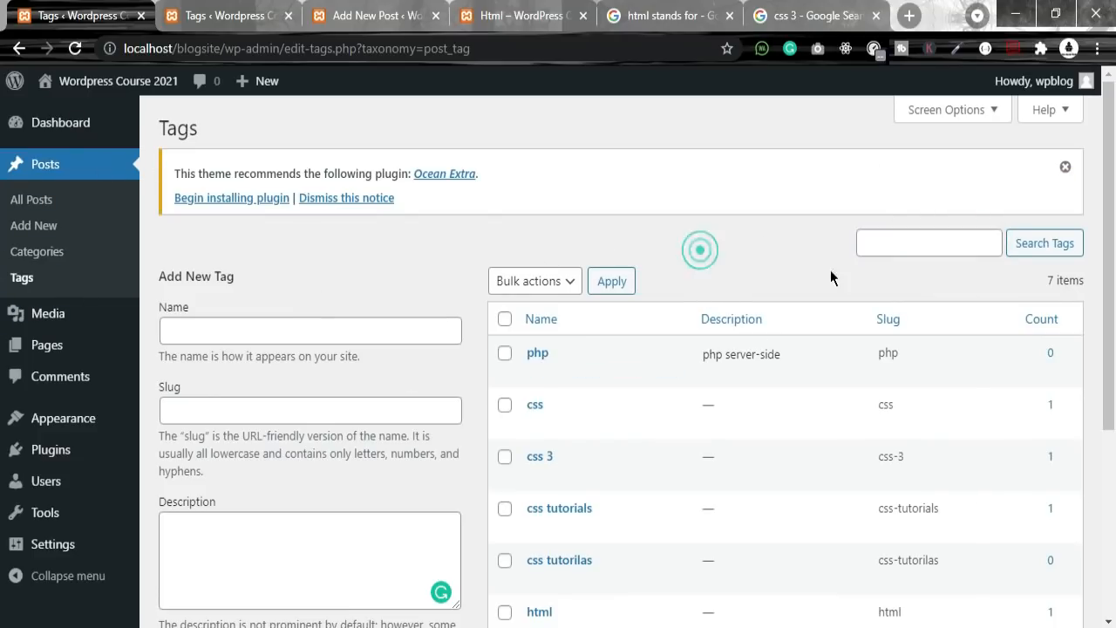